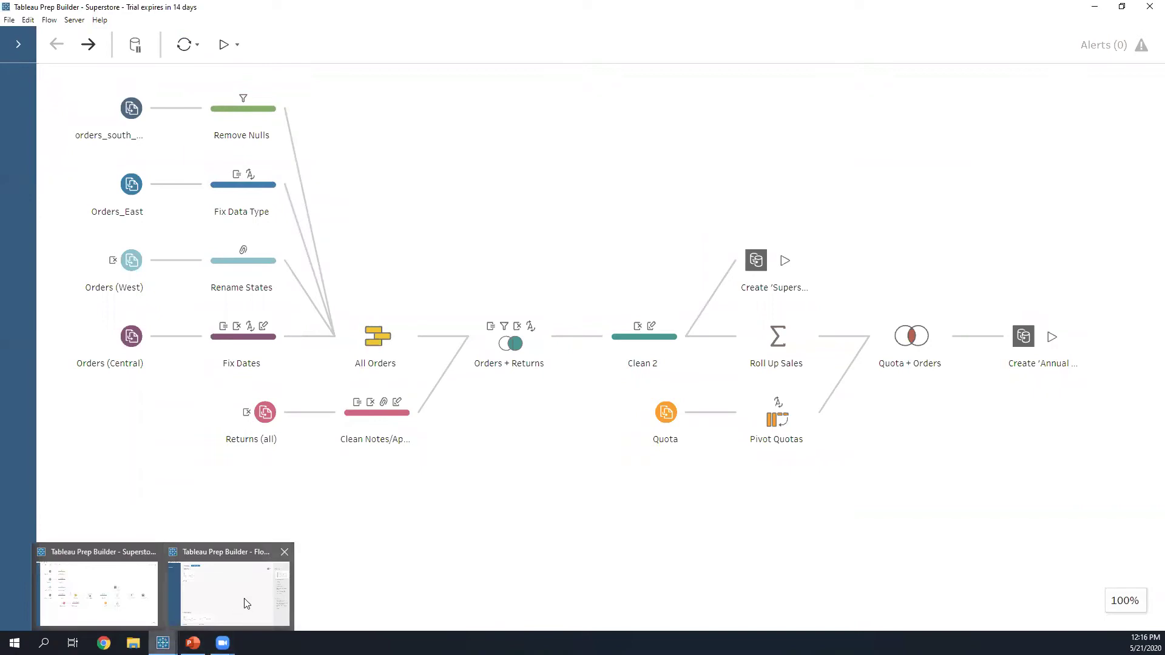
# Step: Switch to the Flow1 window and try collapsing and re-expanding its Connections pane
pyautogui.click(248, 598)
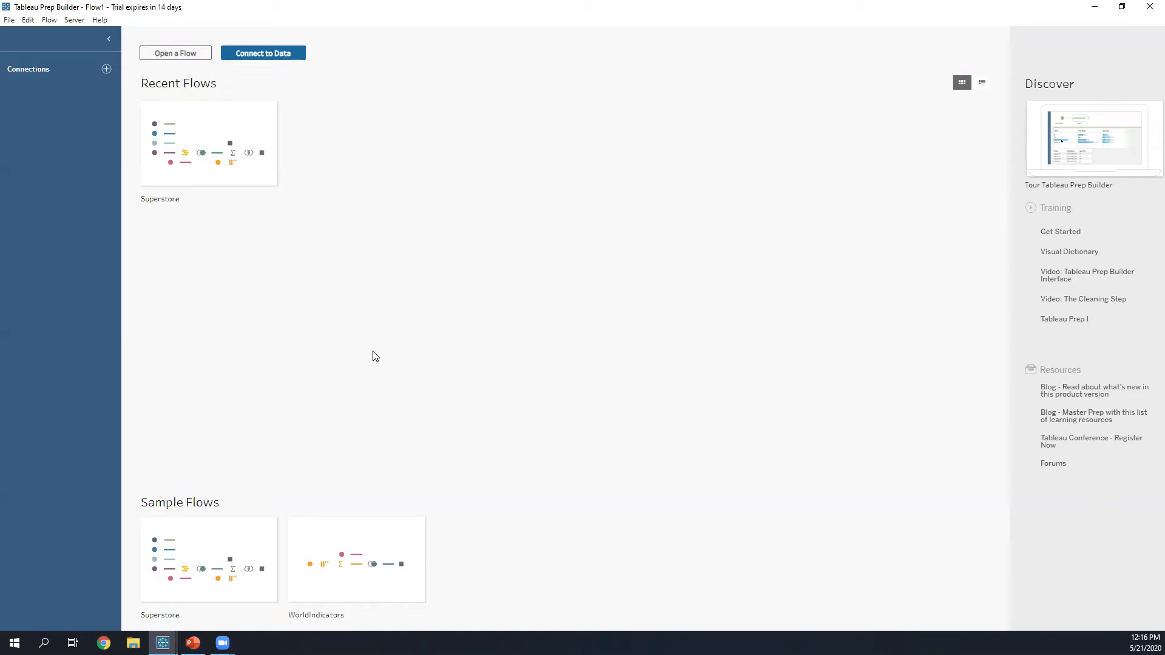
pyautogui.moveTo(139, 17); pyautogui.dragTo(228, 77)
pyautogui.press('Escape')
pyautogui.click(110, 40)
pyautogui.click(16, 43)
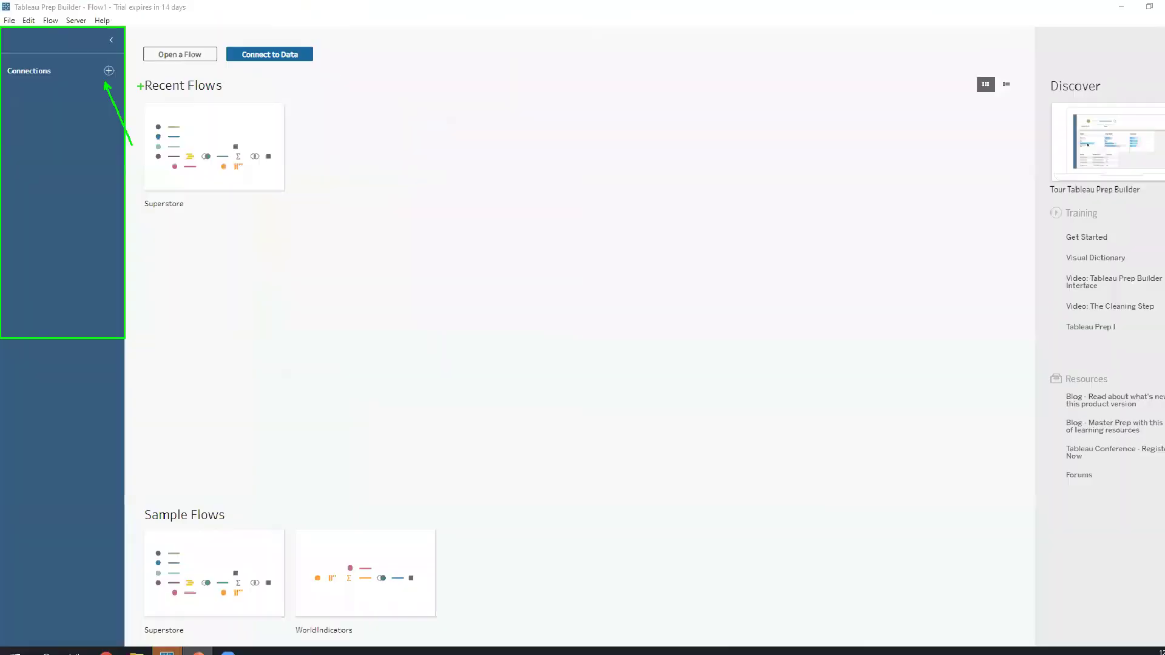
# Step: Look through the file and server connectors available for a new connection, down to the JDBC and ODBC options, and close the list
pyautogui.click(107, 70)
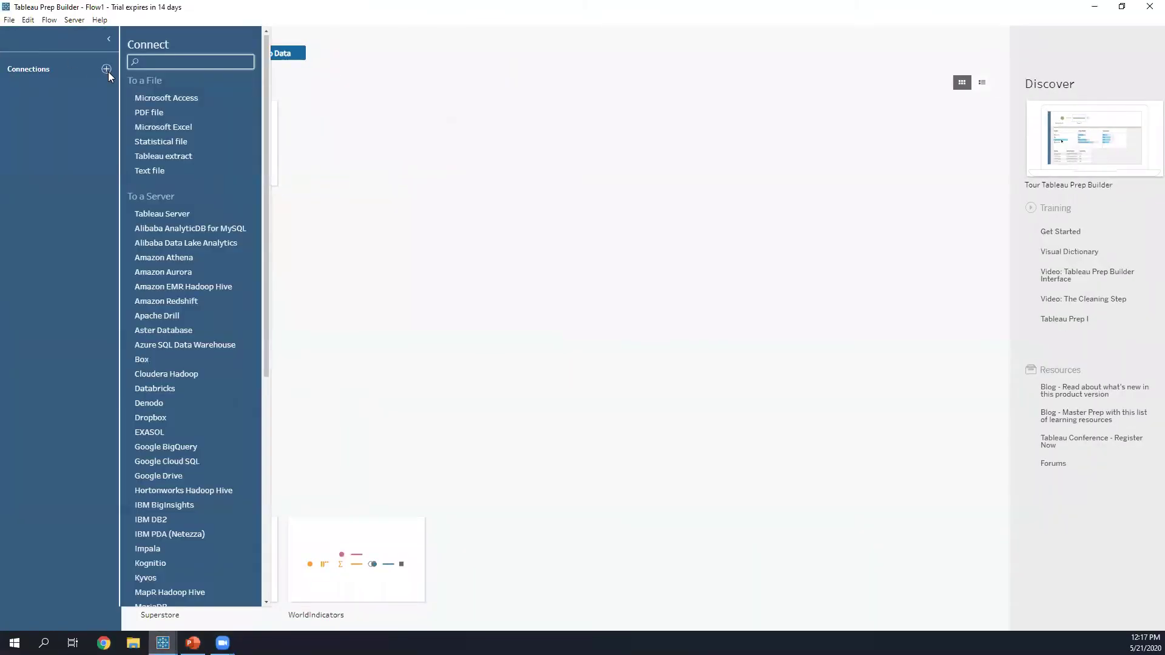
pyautogui.scroll(-2, 267, 103)
pyautogui.scroll(-3, 268, 119)
pyautogui.scroll(6, 255, 121)
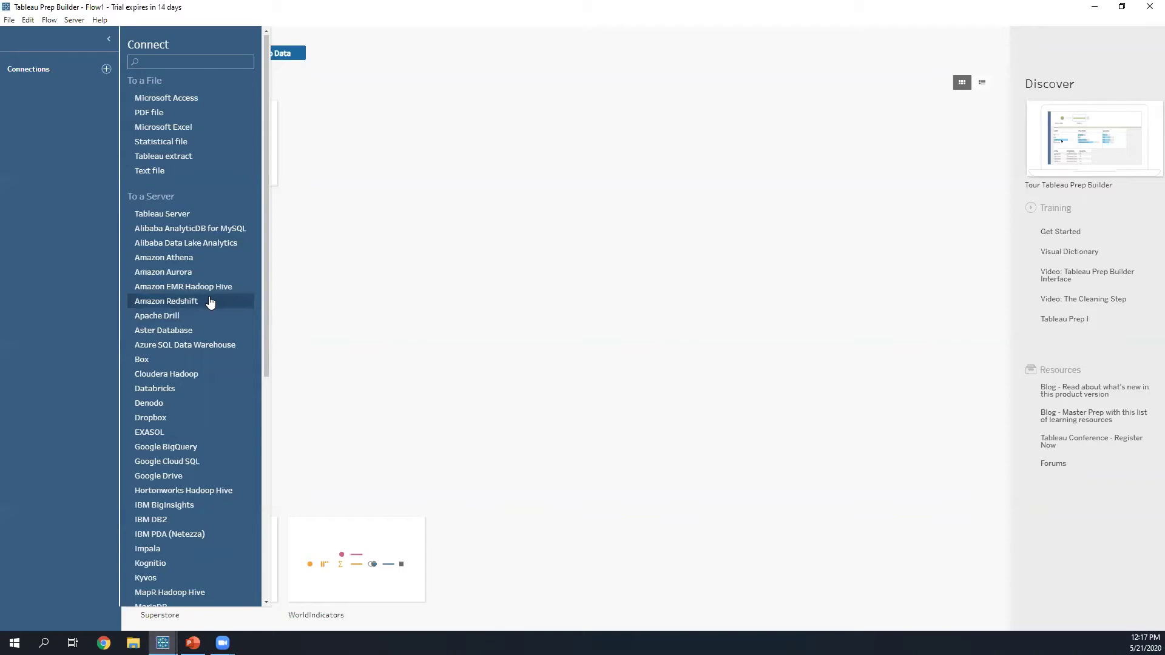
pyautogui.scroll(-5, 209, 302)
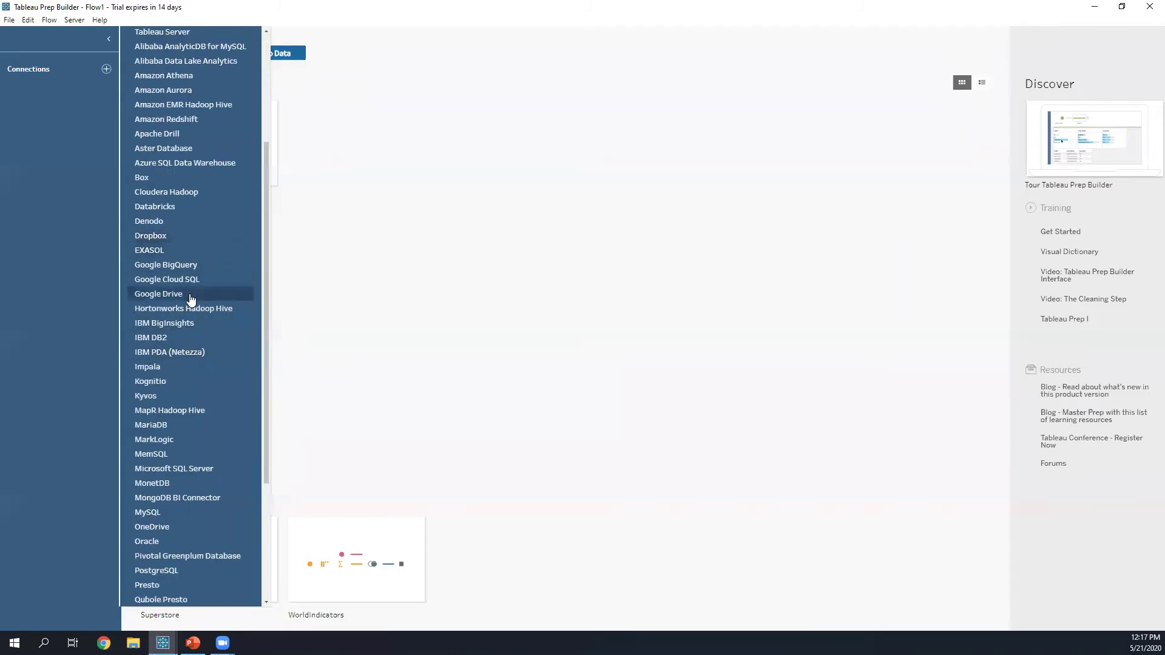
pyautogui.scroll(-5, 188, 333)
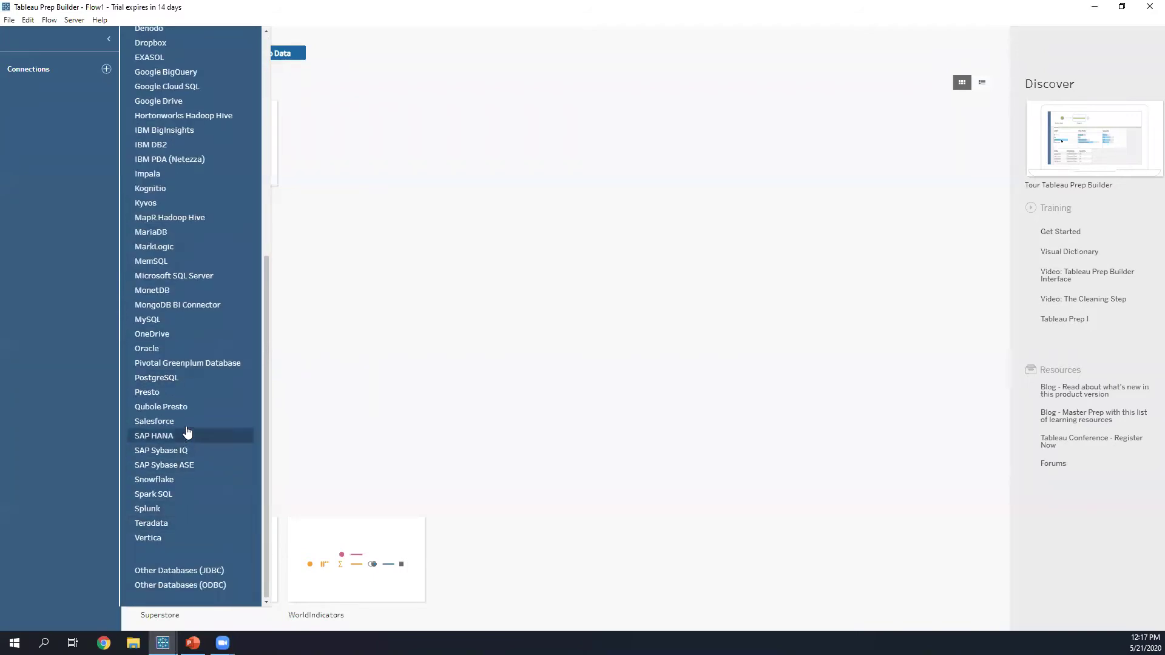
pyautogui.scroll(2, 180, 425)
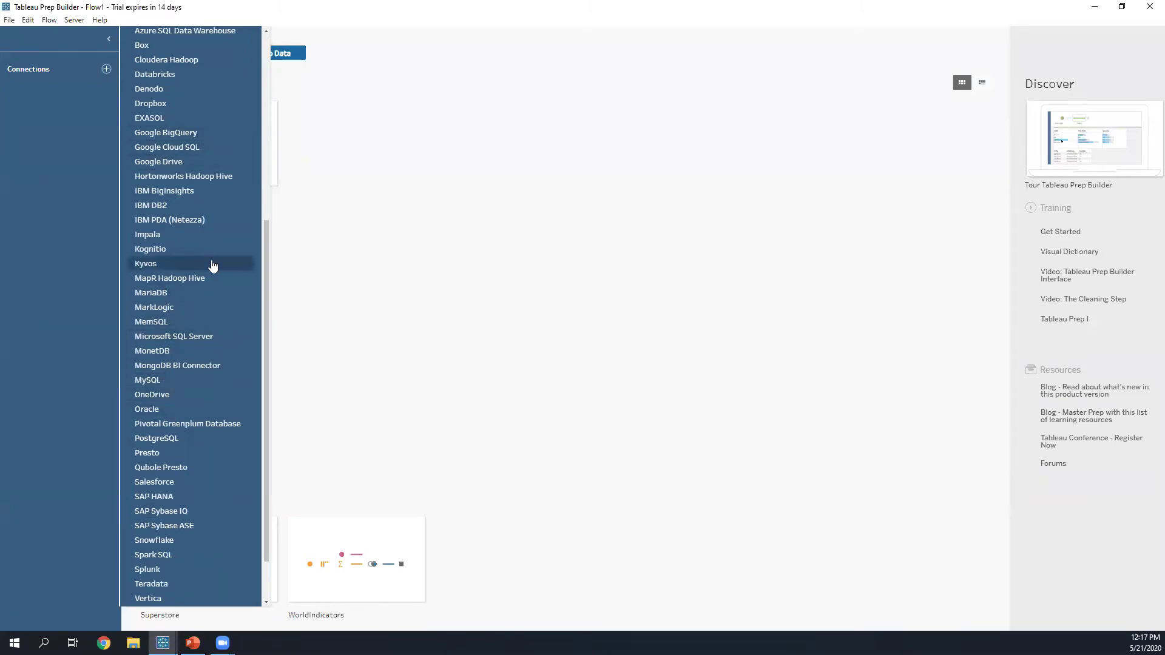
pyautogui.scroll(-2, 225, 486)
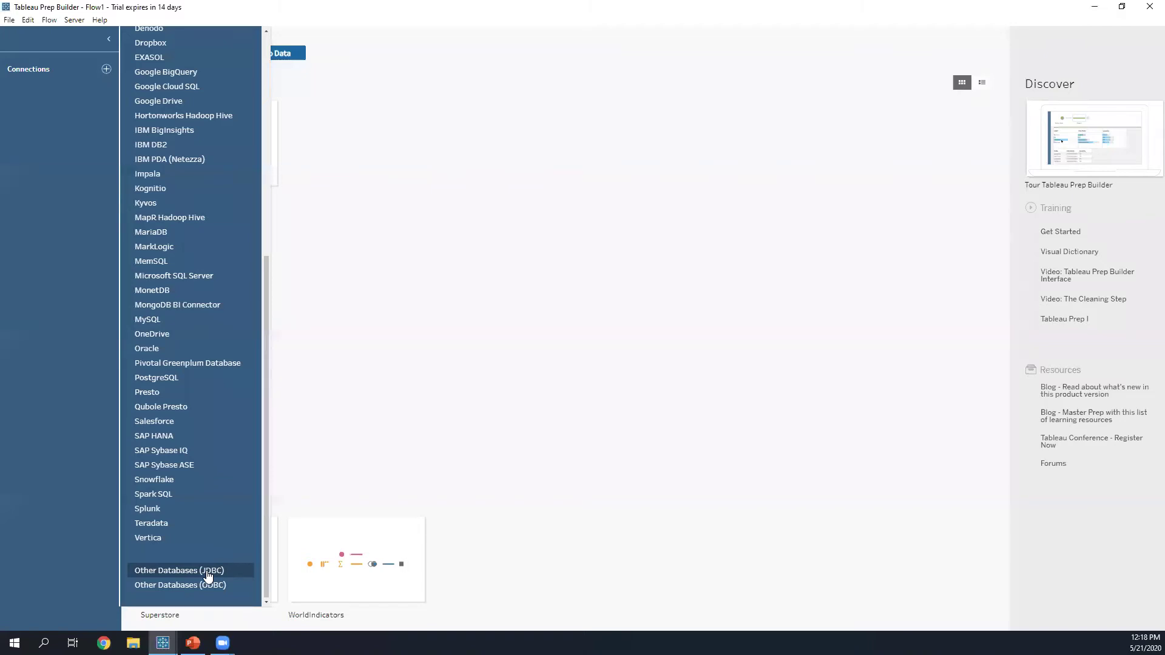
pyautogui.scroll(9, 231, 499)
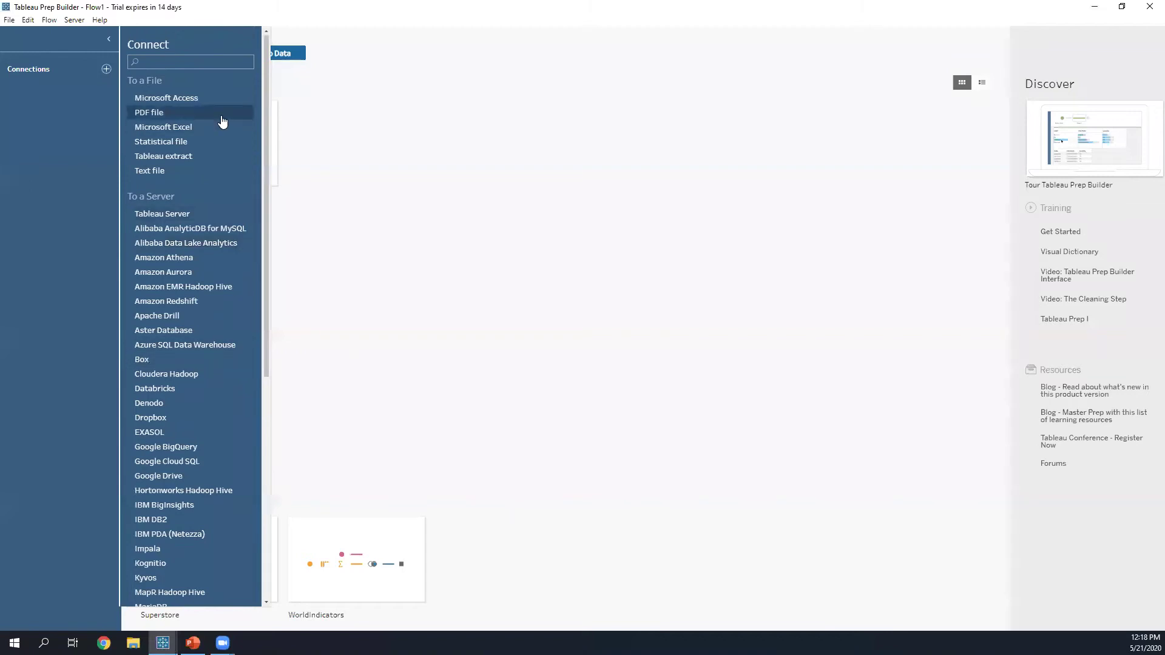
pyautogui.click(413, 128)
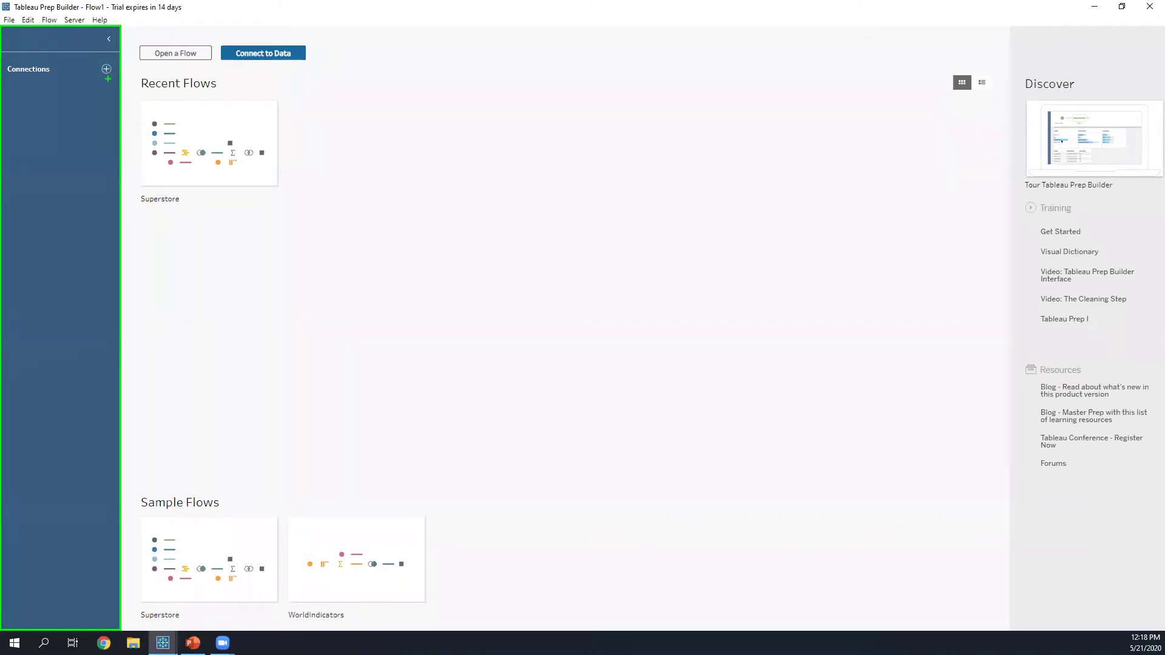
pyautogui.moveTo(108, 78); pyautogui.dragTo(133, 133)
pyautogui.moveTo(95, 58); pyautogui.dragTo(119, 78)
pyautogui.press('Escape')
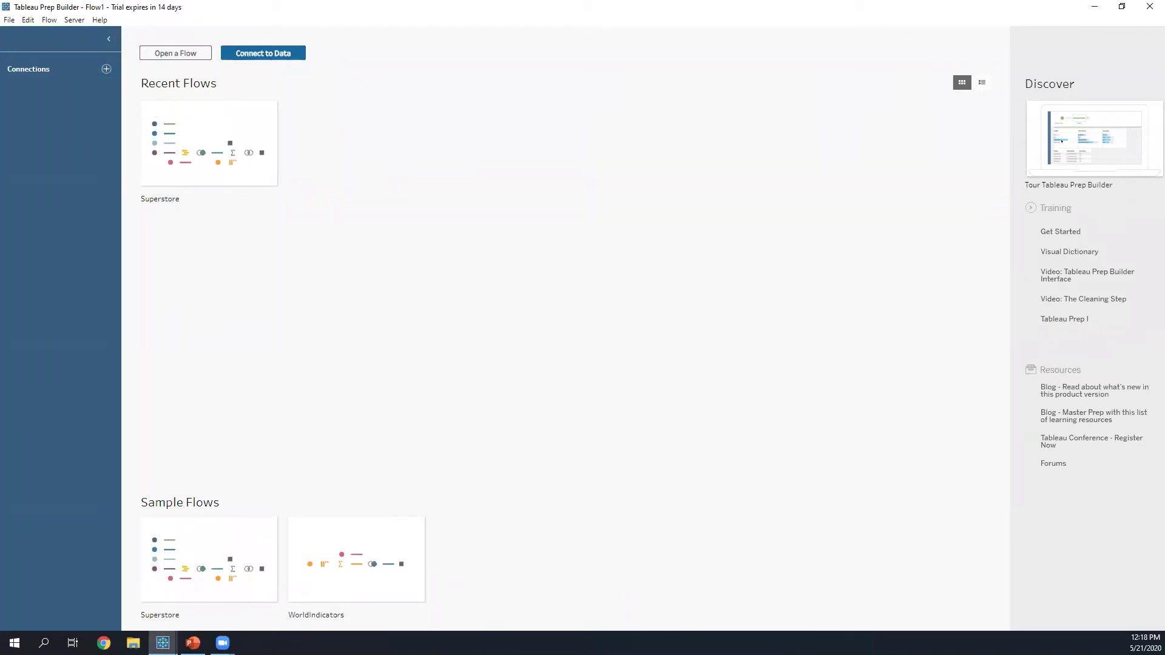
# Step: Collapse the Connections pane on the start page
pyautogui.click(110, 40)
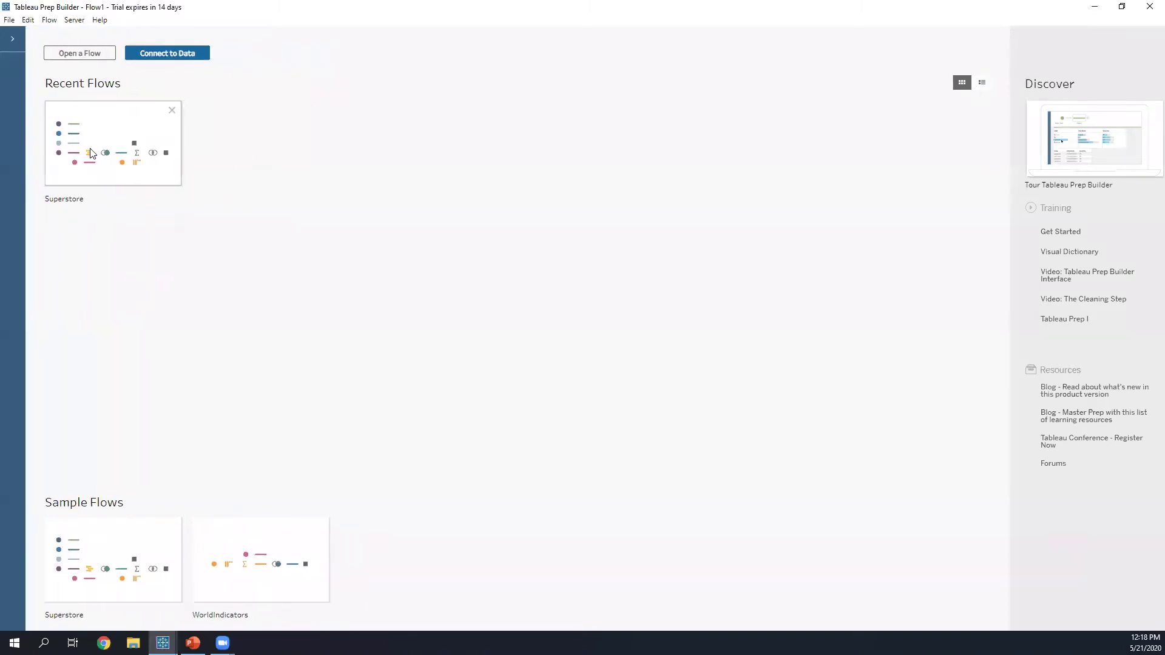
pyautogui.moveTo(84, 125)
pyautogui.hotkey('ctrl', '2')
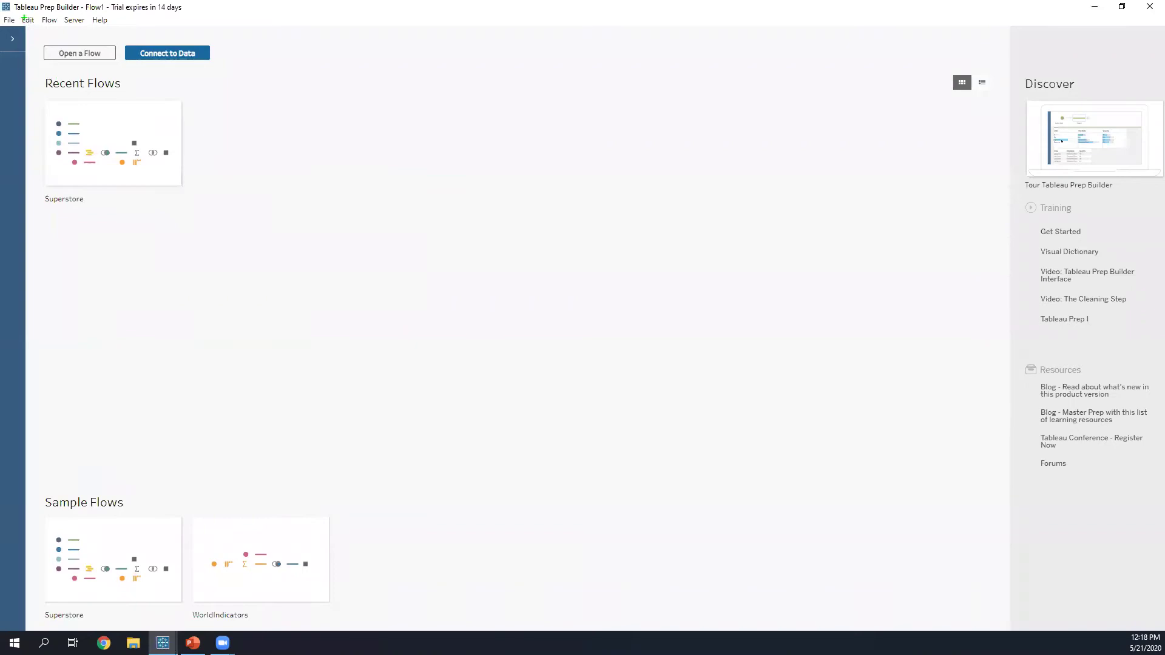
pyautogui.moveTo(2, 24); pyautogui.dragTo(54, 78)
pyautogui.press('Escape')
pyautogui.hotkey('ctrl', '2')
pyautogui.moveTo(27, 26)
pyautogui.mouseDown()
pyautogui.moveTo(936, 486)
pyautogui.moveTo(1006, 534)
pyautogui.moveTo(1004, 482)
pyautogui.moveTo(1006, 494)
pyautogui.mouseUp()
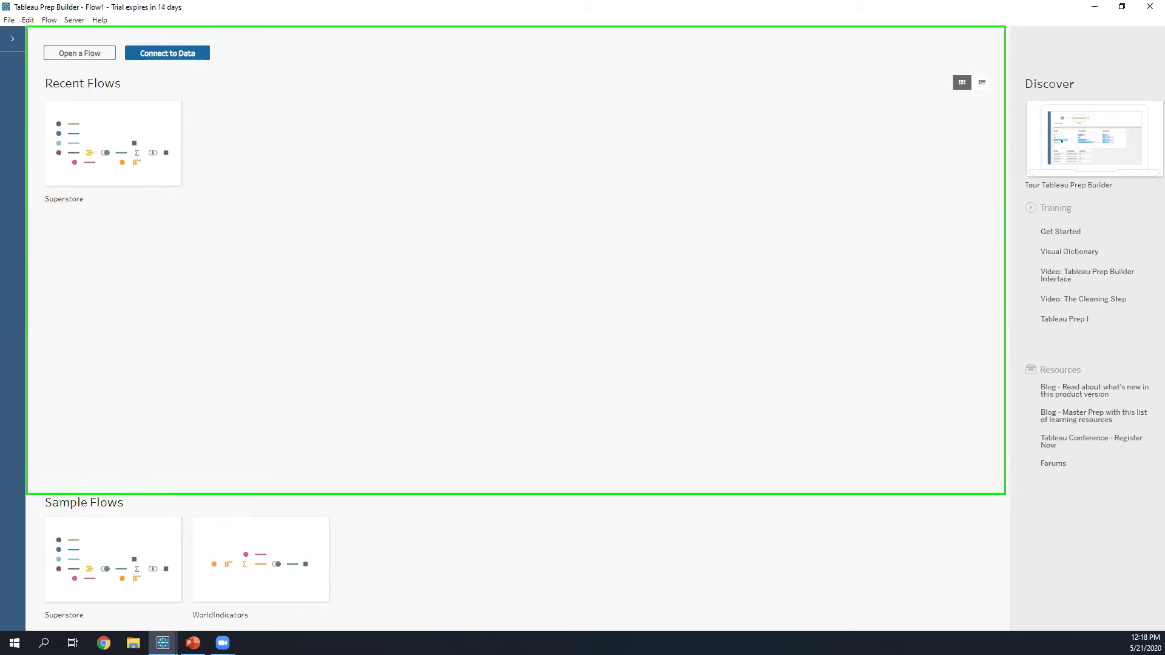
pyautogui.moveTo(156, 195); pyautogui.dragTo(276, 284)
pyautogui.moveTo(37, 68)
pyautogui.mouseDown()
pyautogui.moveTo(205, 198)
pyautogui.moveTo(204, 213)
pyautogui.mouseUp()
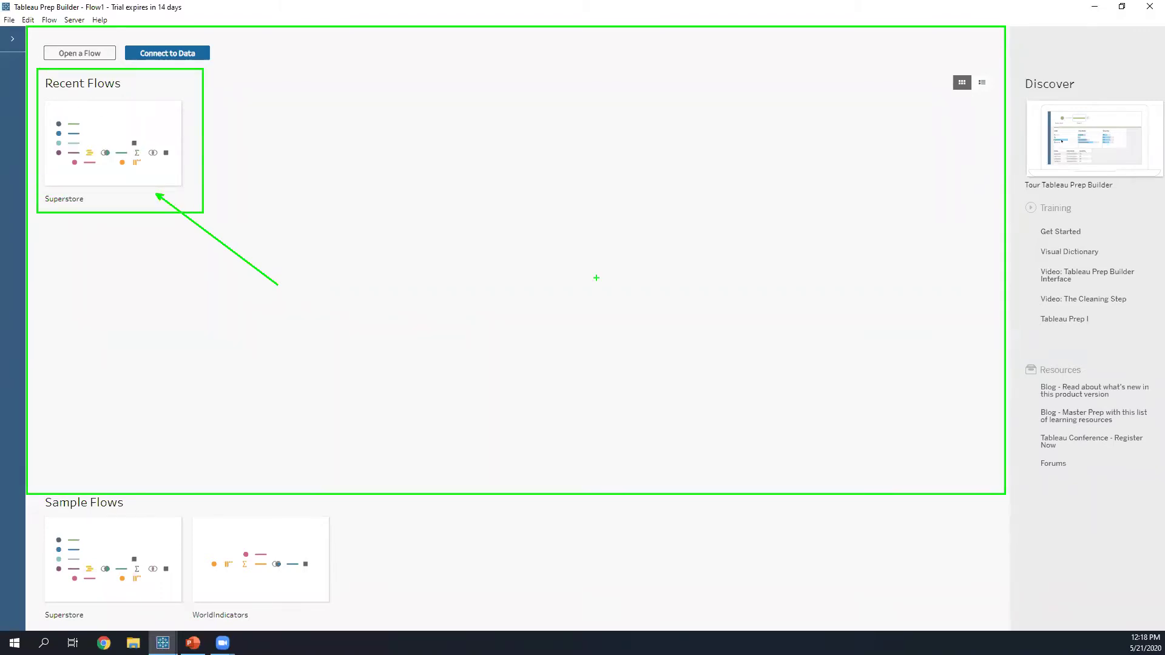
pyautogui.press('Escape')
pyautogui.click(192, 58)
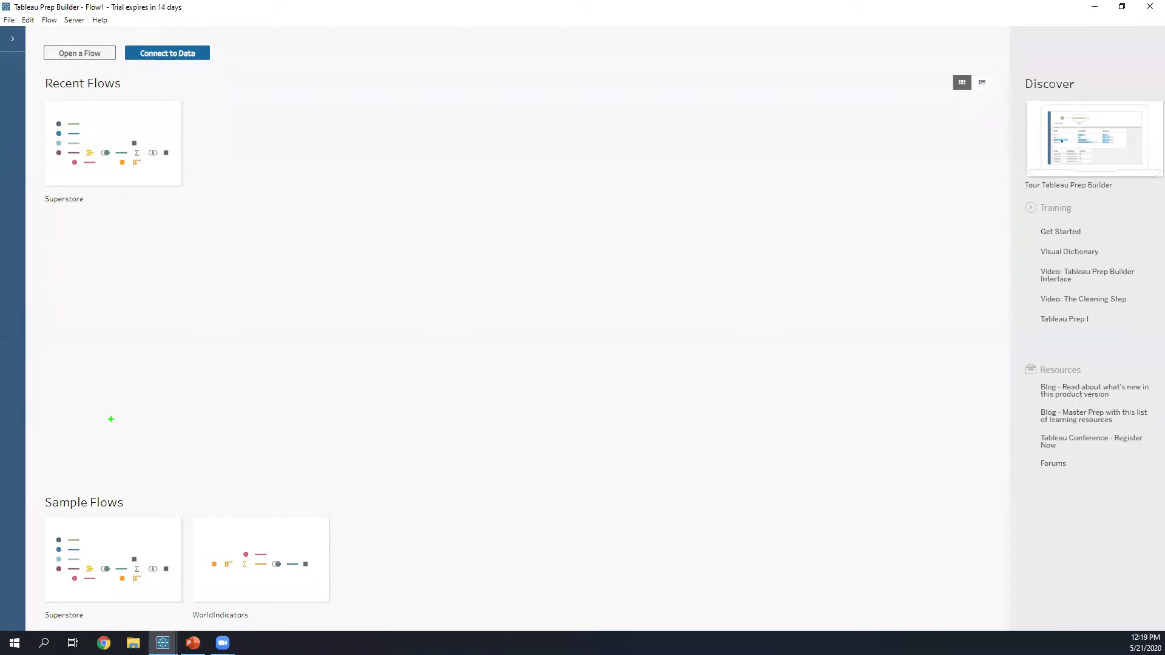
pyautogui.moveTo(26, 484)
pyautogui.mouseDown()
pyautogui.moveTo(608, 617)
pyautogui.moveTo(943, 647)
pyautogui.moveTo(1004, 628)
pyautogui.mouseUp()
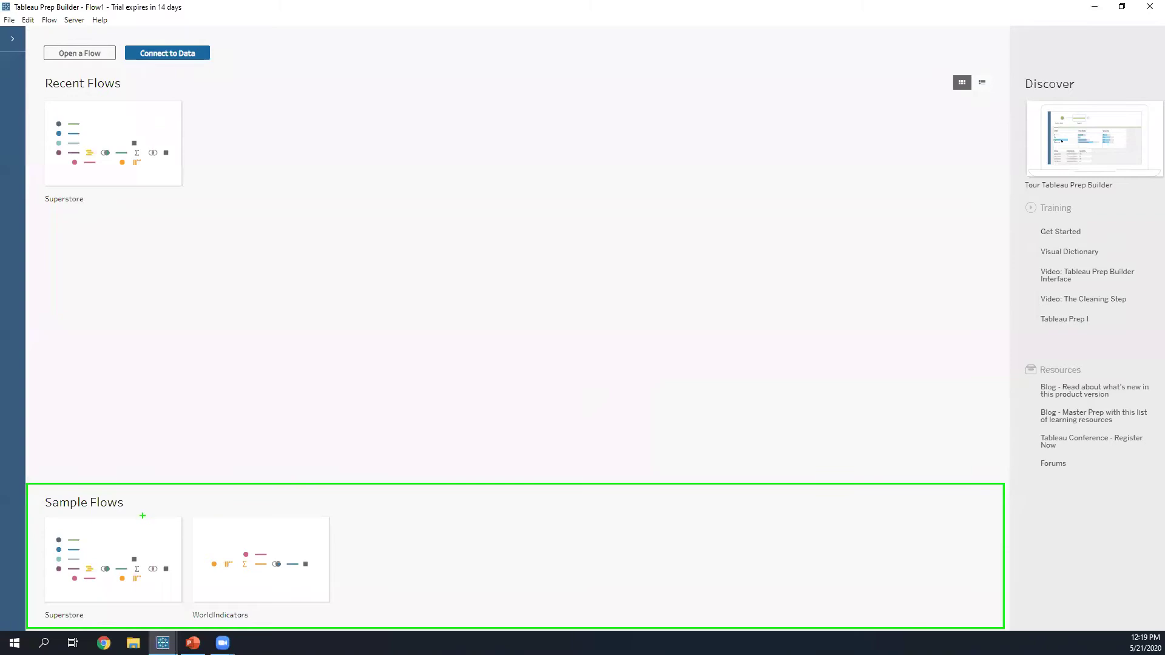
pyautogui.moveTo(131, 524); pyautogui.dragTo(254, 416)
pyautogui.moveTo(277, 536); pyautogui.dragTo(416, 492)
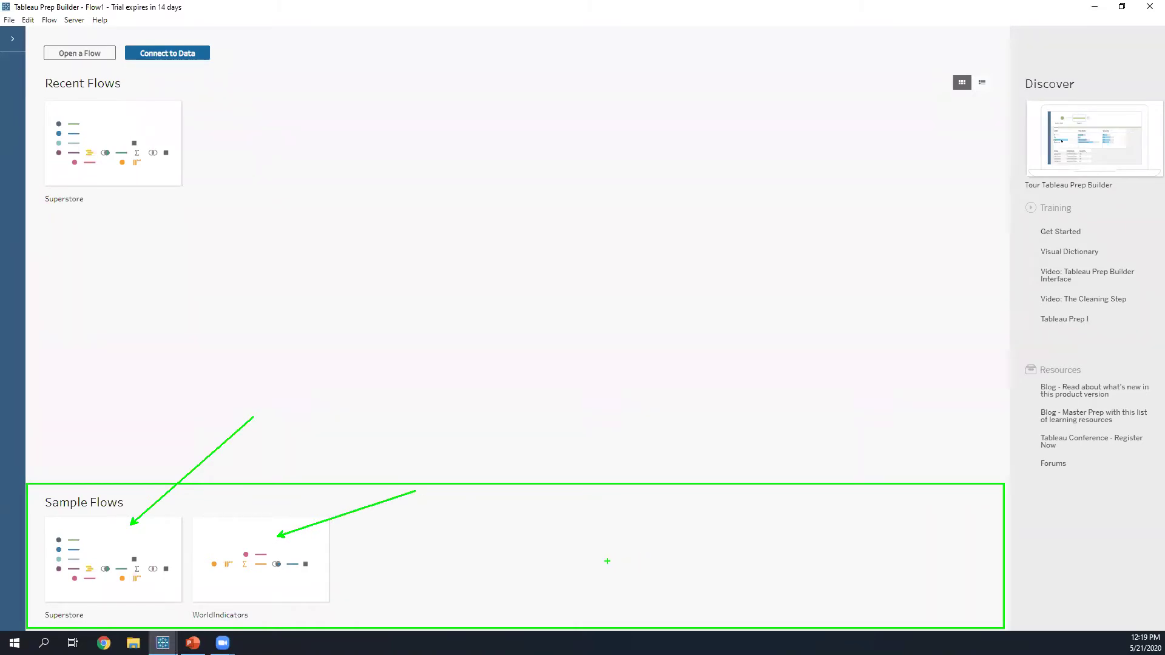
pyautogui.press('Escape')
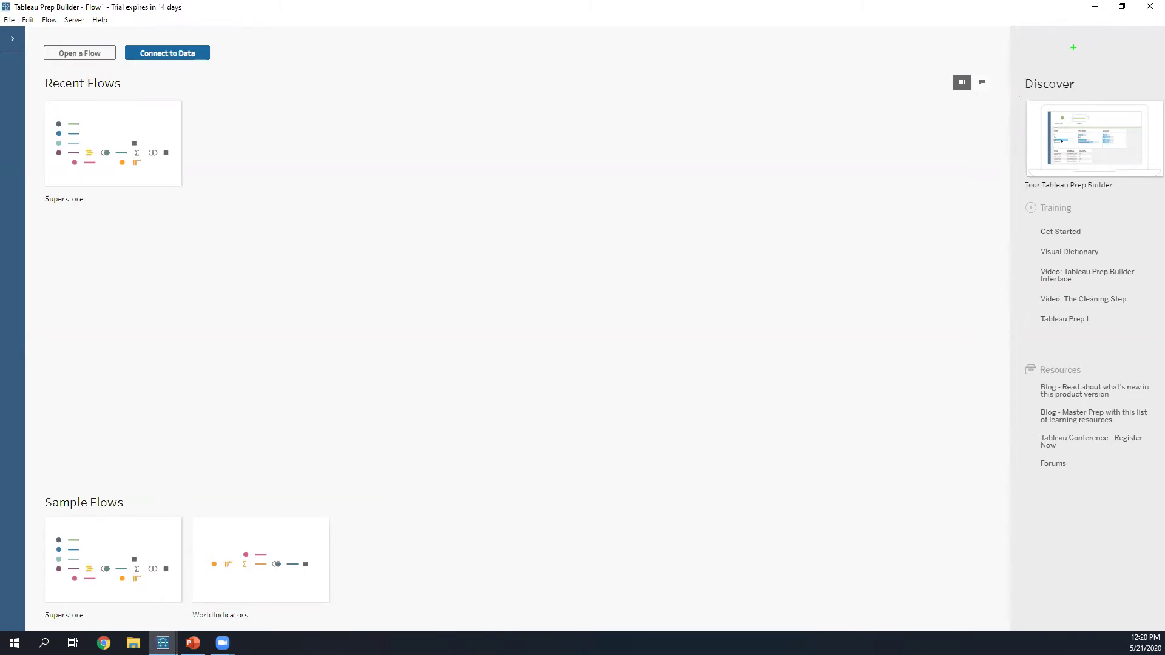
pyautogui.moveTo(1011, 27); pyautogui.dragTo(1163, 510)
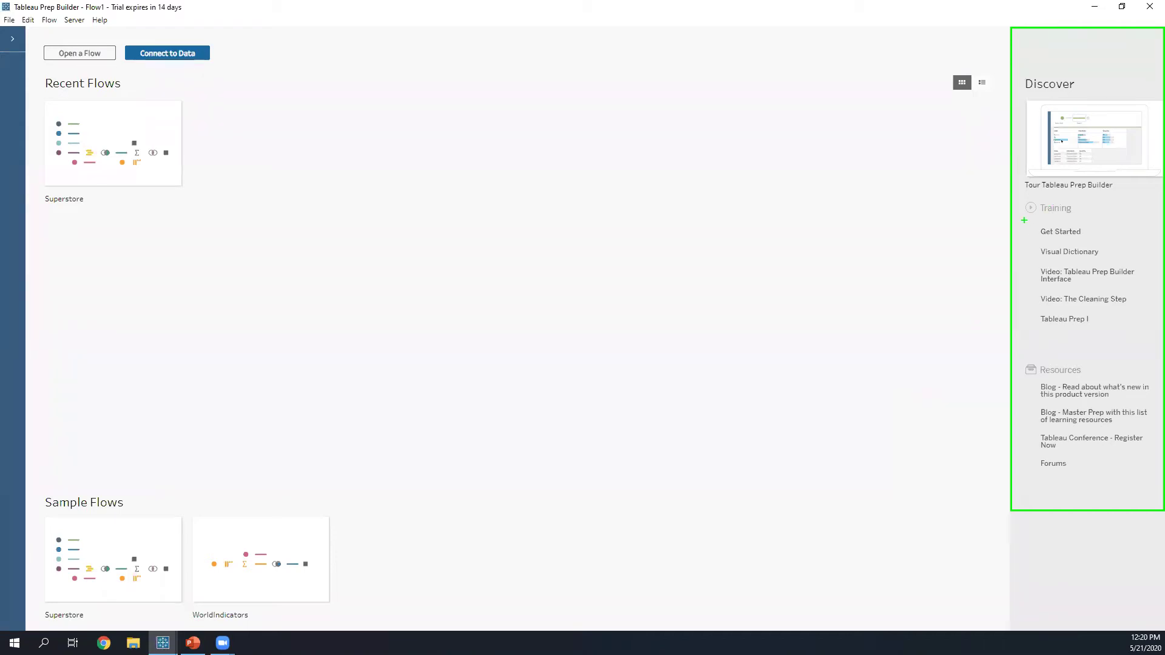
pyautogui.moveTo(1023, 195); pyautogui.dragTo(1147, 340)
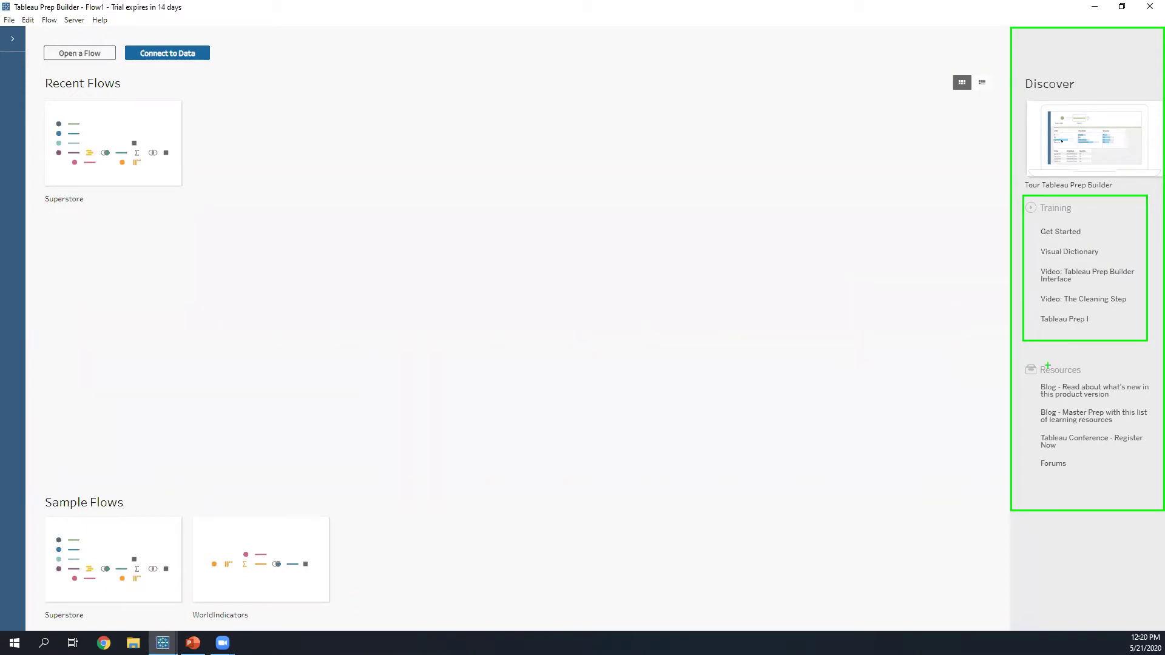
pyautogui.moveTo(1021, 364); pyautogui.dragTo(1158, 497)
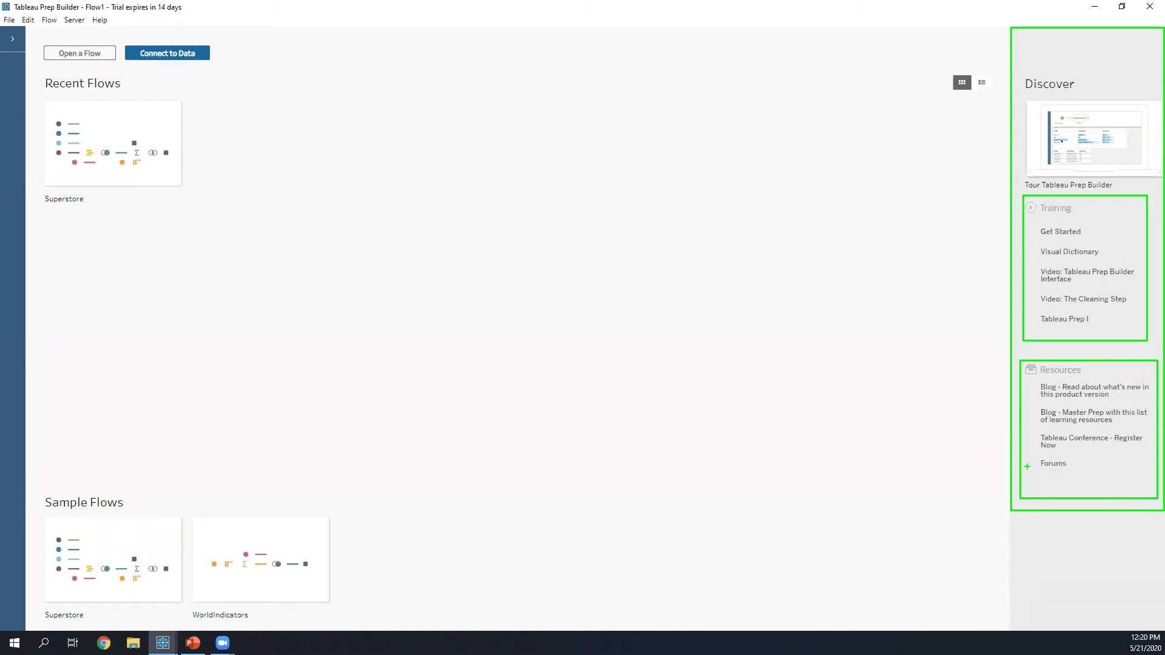
pyautogui.moveTo(1035, 466); pyautogui.dragTo(953, 513)
pyautogui.moveTo(1027, 438); pyautogui.dragTo(974, 438)
pyautogui.moveTo(1030, 412); pyautogui.dragTo(976, 412)
pyautogui.moveTo(1033, 386); pyautogui.dragTo(973, 385)
pyautogui.press('Escape')
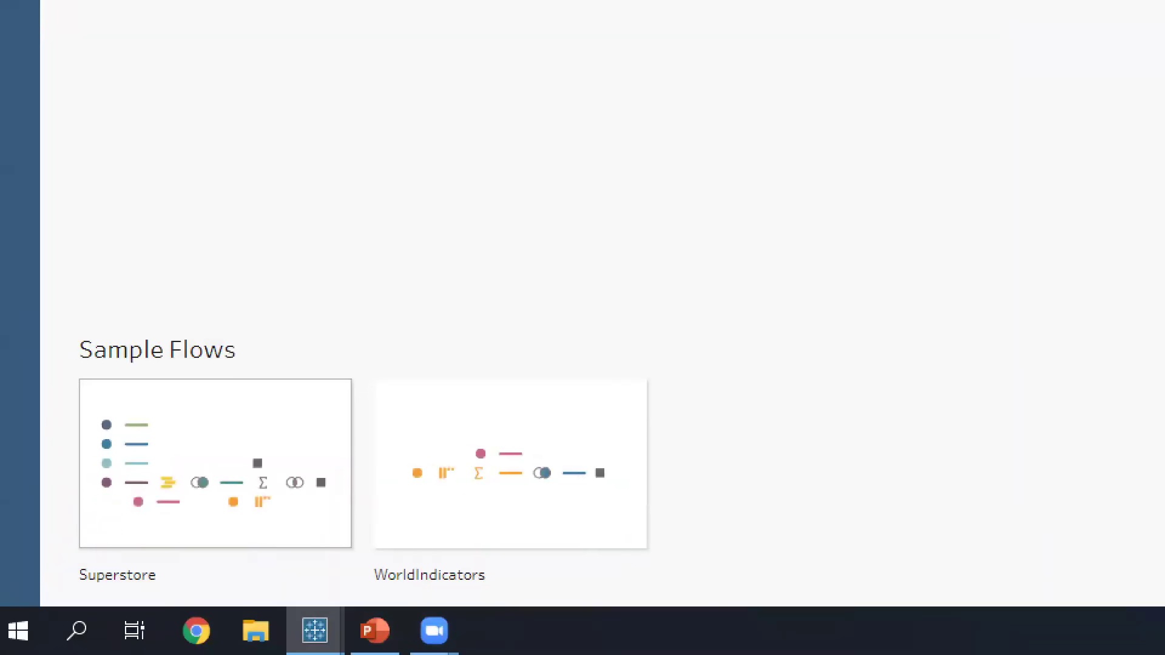
pyautogui.moveTo(244, 392); pyautogui.dragTo(630, 187)
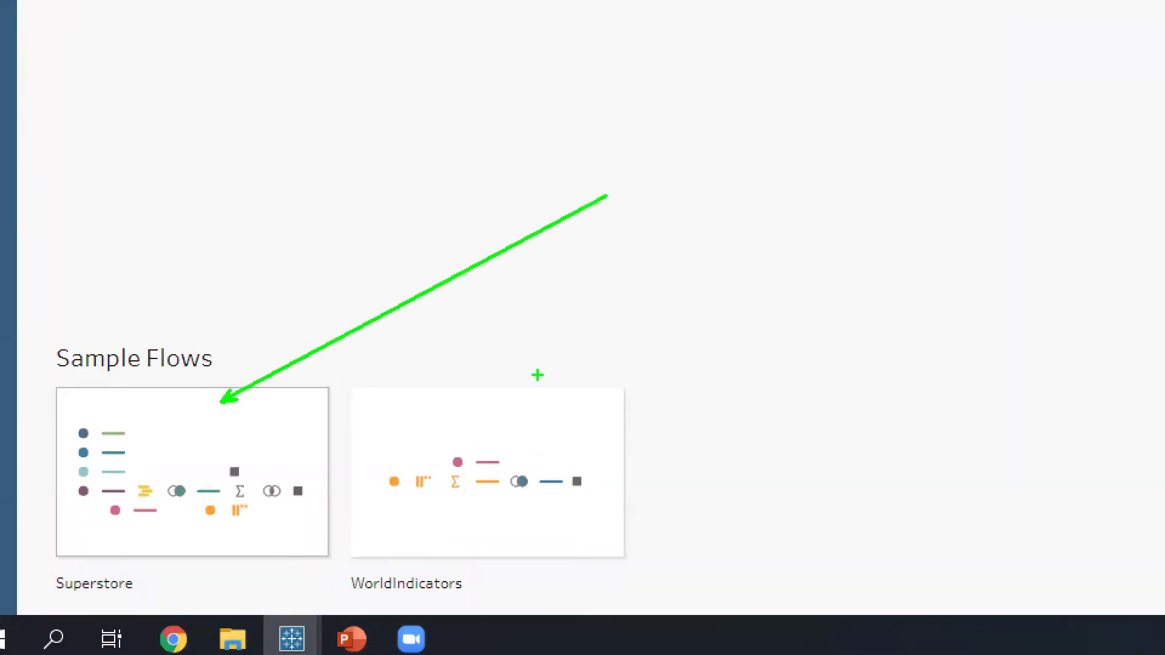
pyautogui.moveTo(29, 328)
pyautogui.mouseDown()
pyautogui.moveTo(164, 471)
pyautogui.moveTo(354, 591)
pyautogui.moveTo(341, 552)
pyautogui.moveTo(337, 598)
pyautogui.mouseUp()
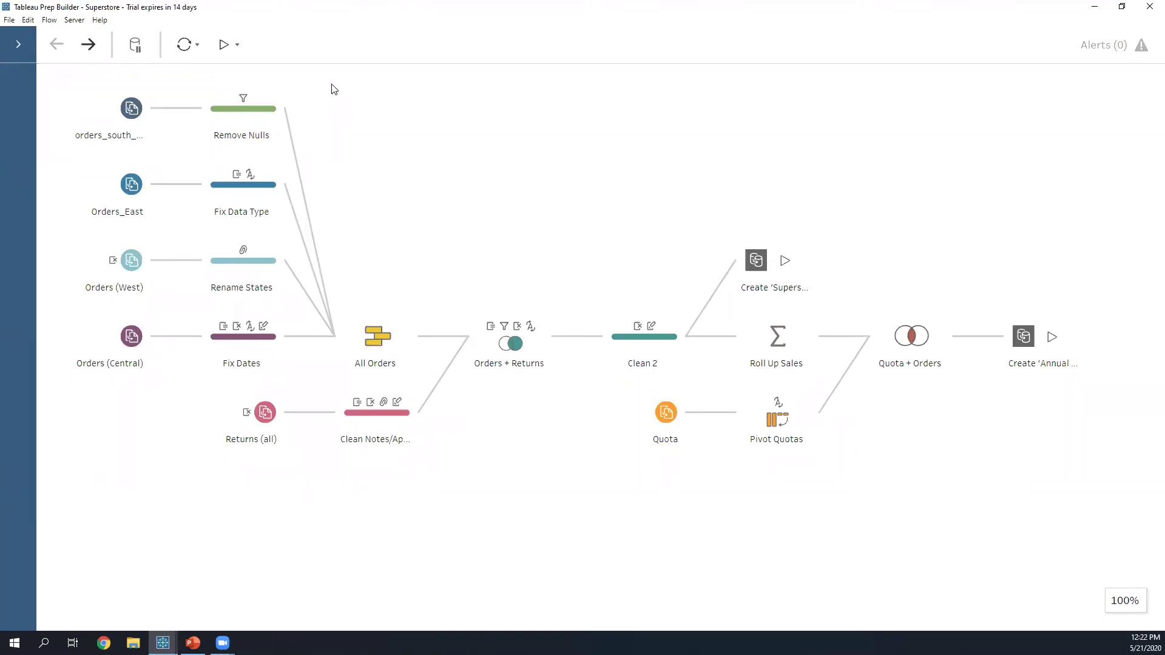
pyautogui.click(287, 77)
pyautogui.moveTo(43, 65); pyautogui.dragTo(1161, 625)
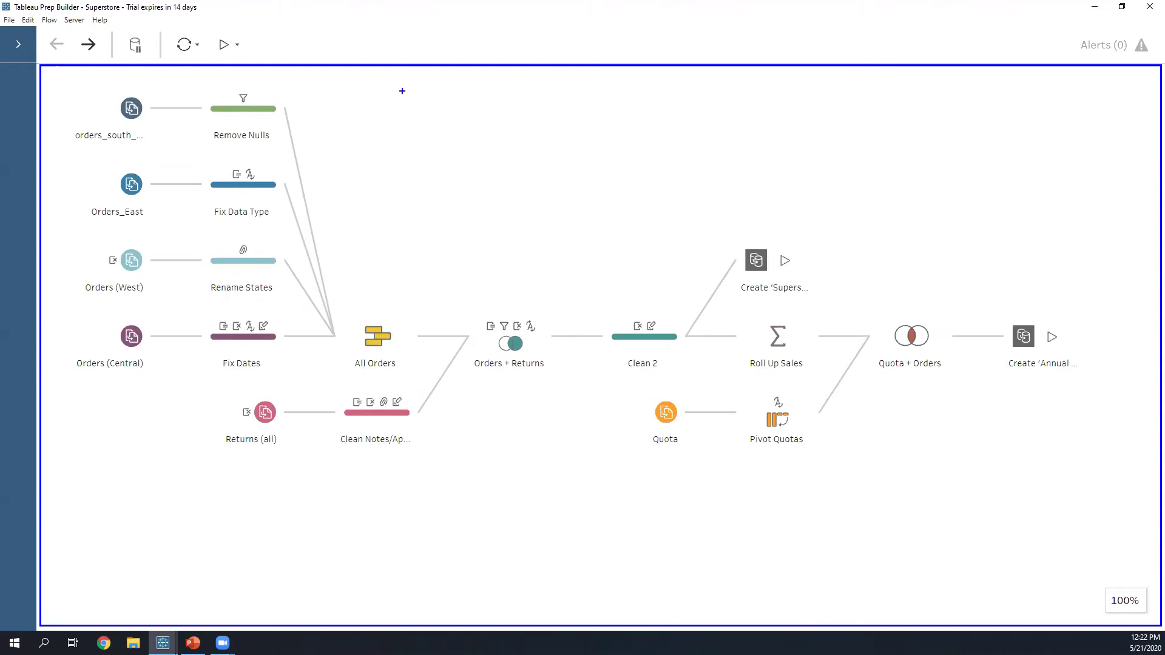
pyautogui.moveTo(406, 86); pyautogui.dragTo(465, 44)
pyautogui.press('t')
pyautogui.scroll(-5, 471, 34)
pyautogui.scroll(-3, 472, 40)
pyautogui.write('flow pane')
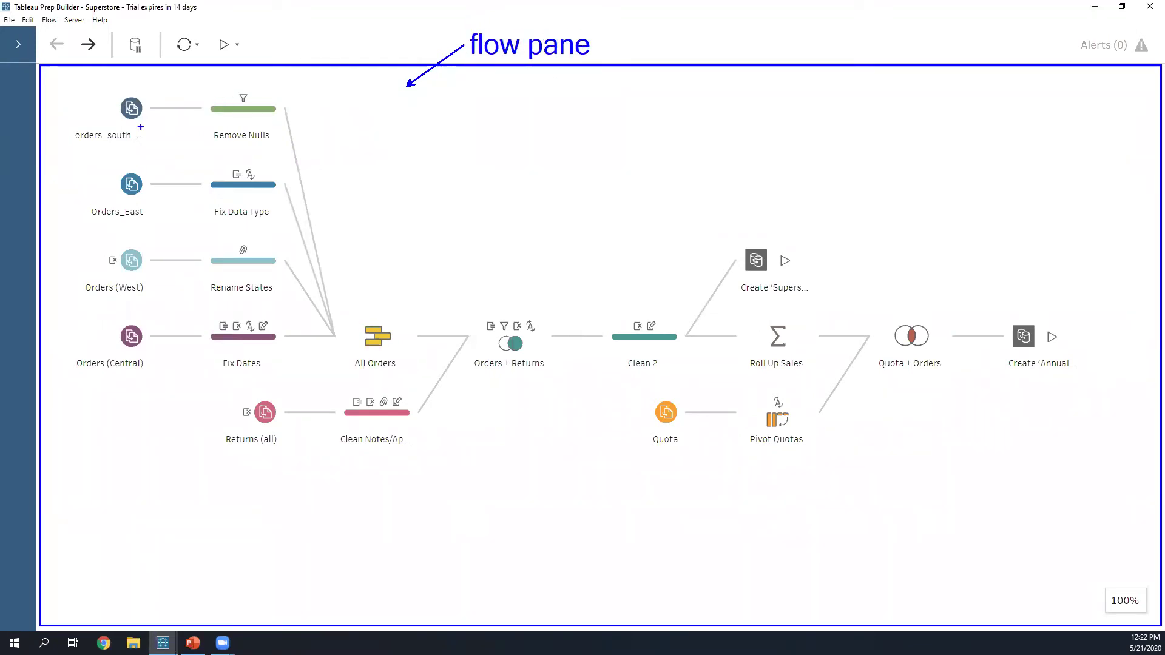
pyautogui.moveTo(199, 88); pyautogui.dragTo(295, 152)
pyautogui.moveTo(62, 85); pyautogui.dragTo(156, 150)
pyautogui.moveTo(65, 160); pyautogui.dragTo(164, 226)
pyautogui.moveTo(192, 161)
pyautogui.mouseDown()
pyautogui.moveTo(286, 229)
pyautogui.moveTo(429, 192)
pyautogui.mouseUp()
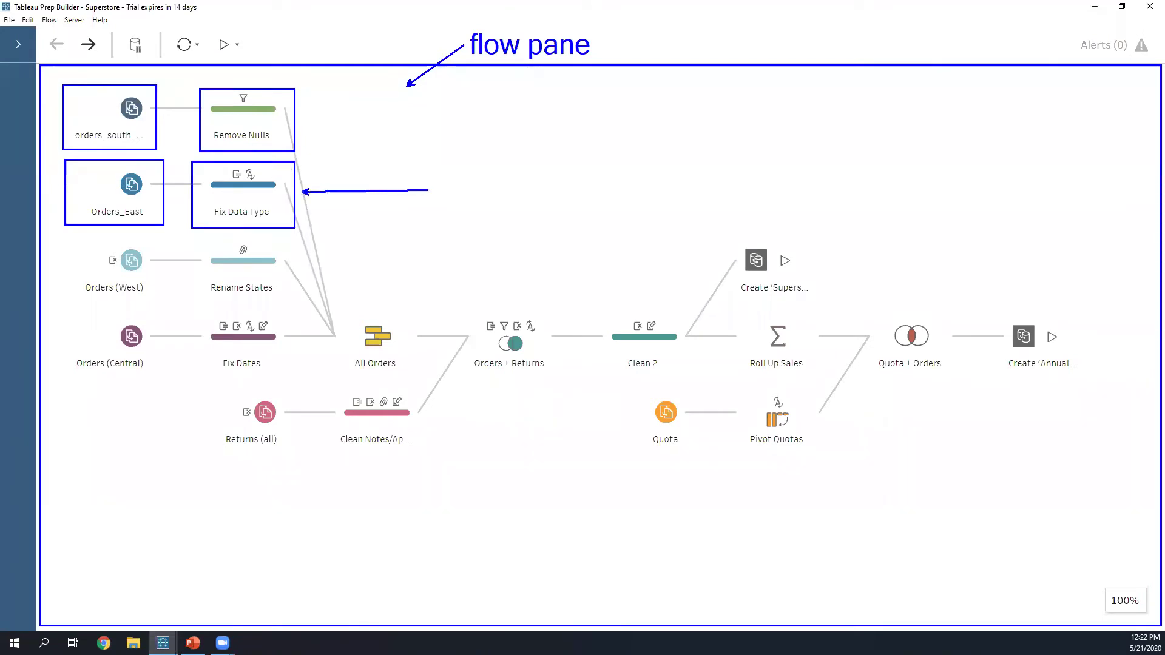
pyautogui.write('t')
pyautogui.write('steps')
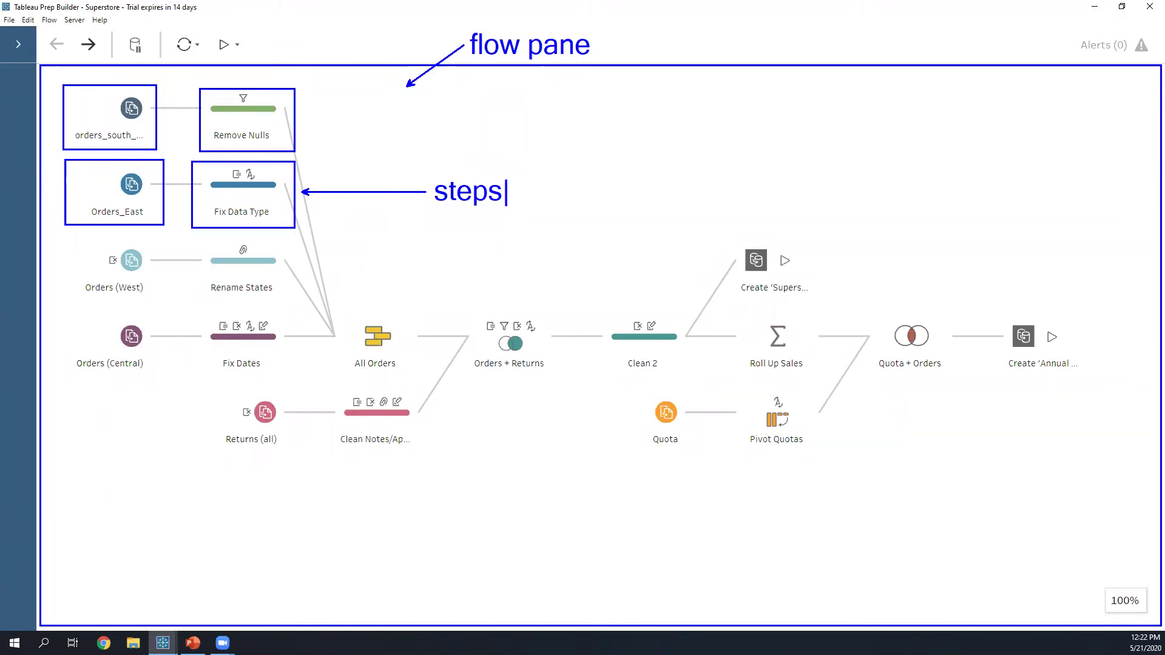
pyautogui.press('Escape')
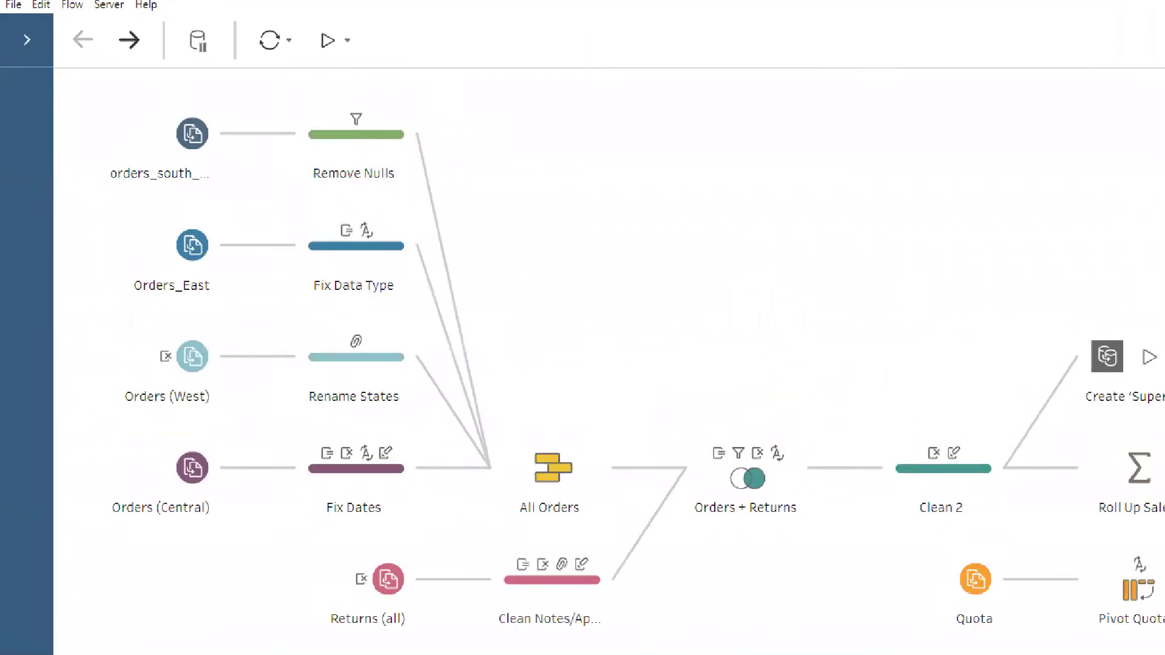
pyautogui.moveTo(230, 43); pyautogui.dragTo(449, 44)
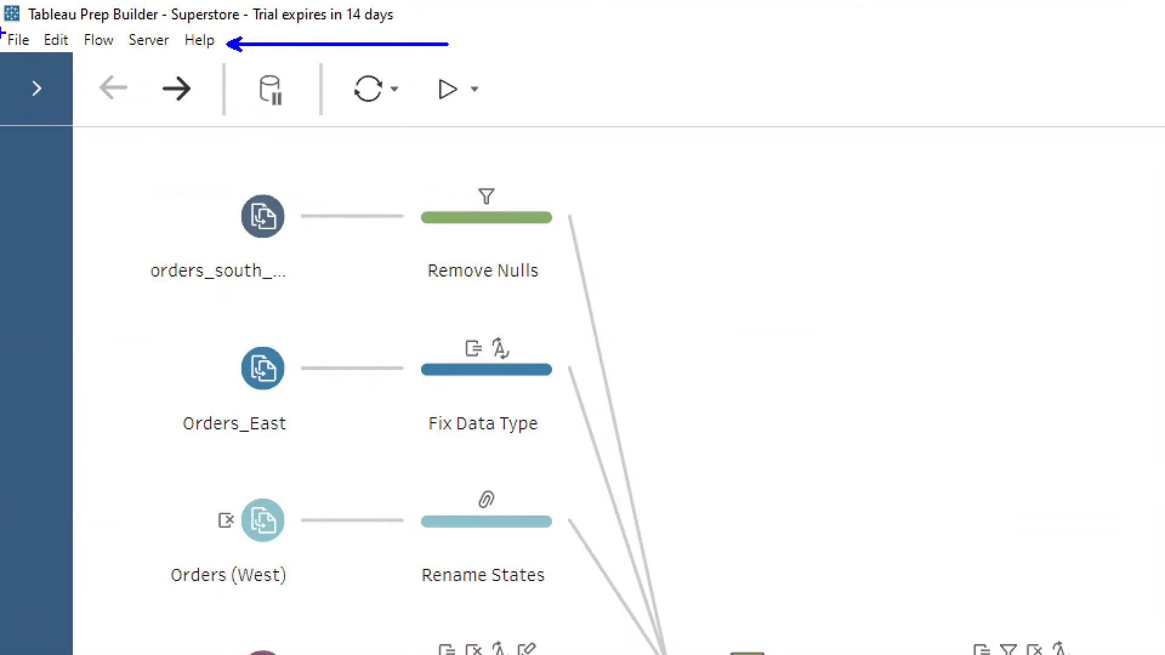
pyautogui.moveTo(13, 64); pyautogui.dragTo(2, 110)
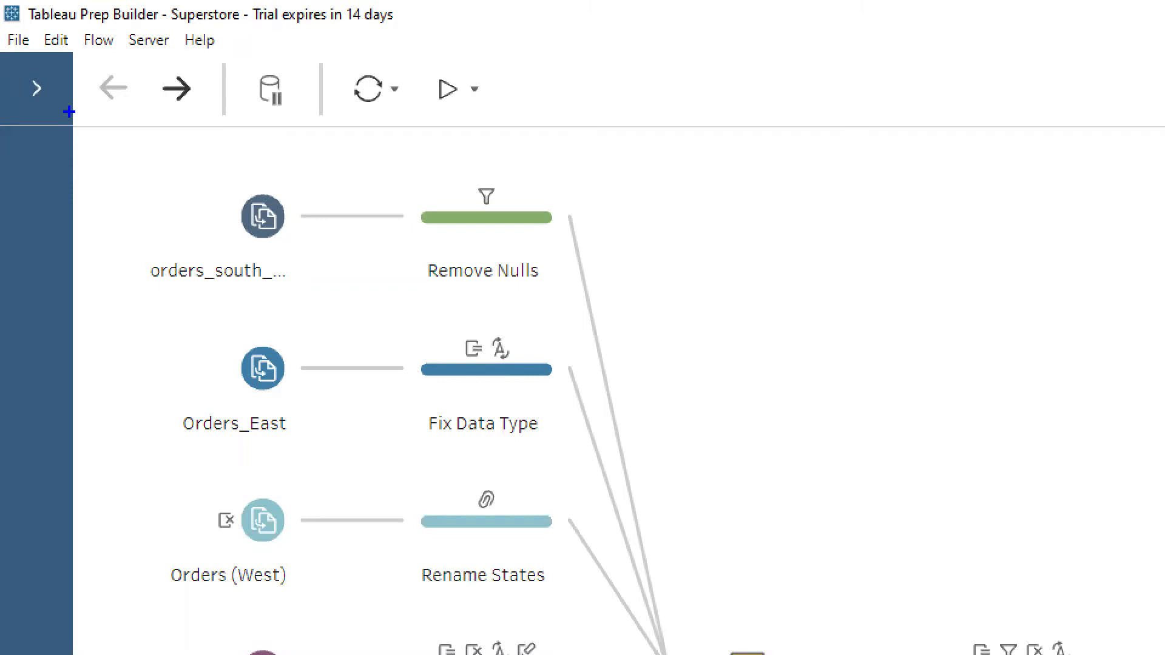
pyautogui.moveTo(2, 58); pyautogui.dragTo(65, 117)
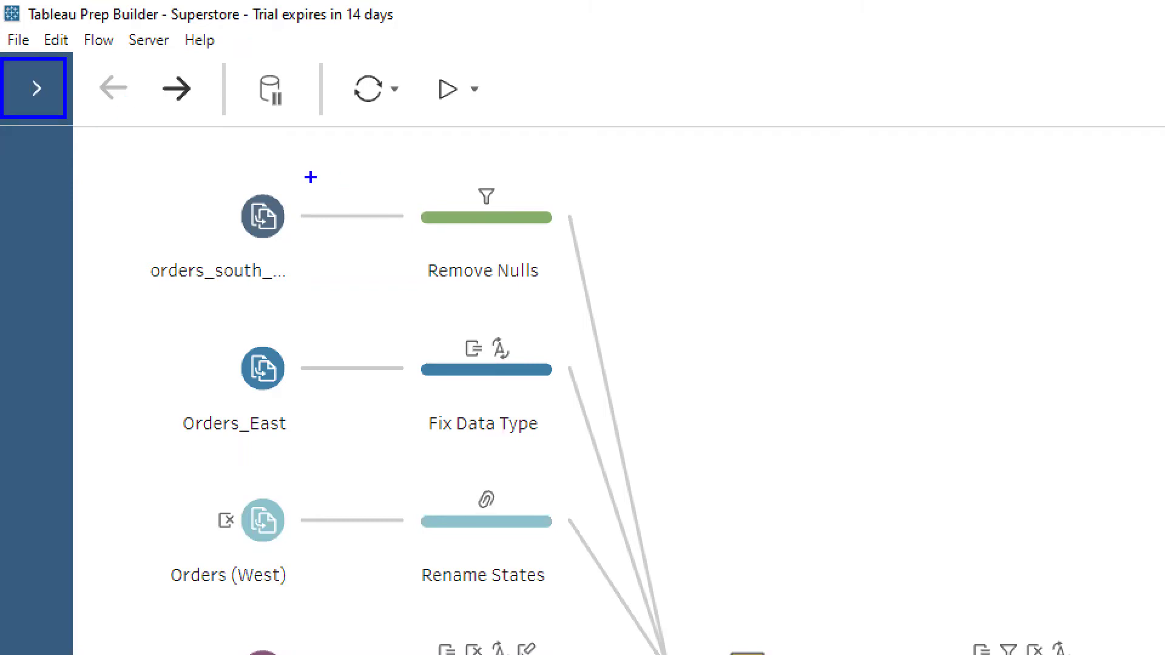
pyautogui.moveTo(86, 57)
pyautogui.mouseDown()
pyautogui.moveTo(222, 131)
pyautogui.moveTo(203, 119)
pyautogui.mouseUp()
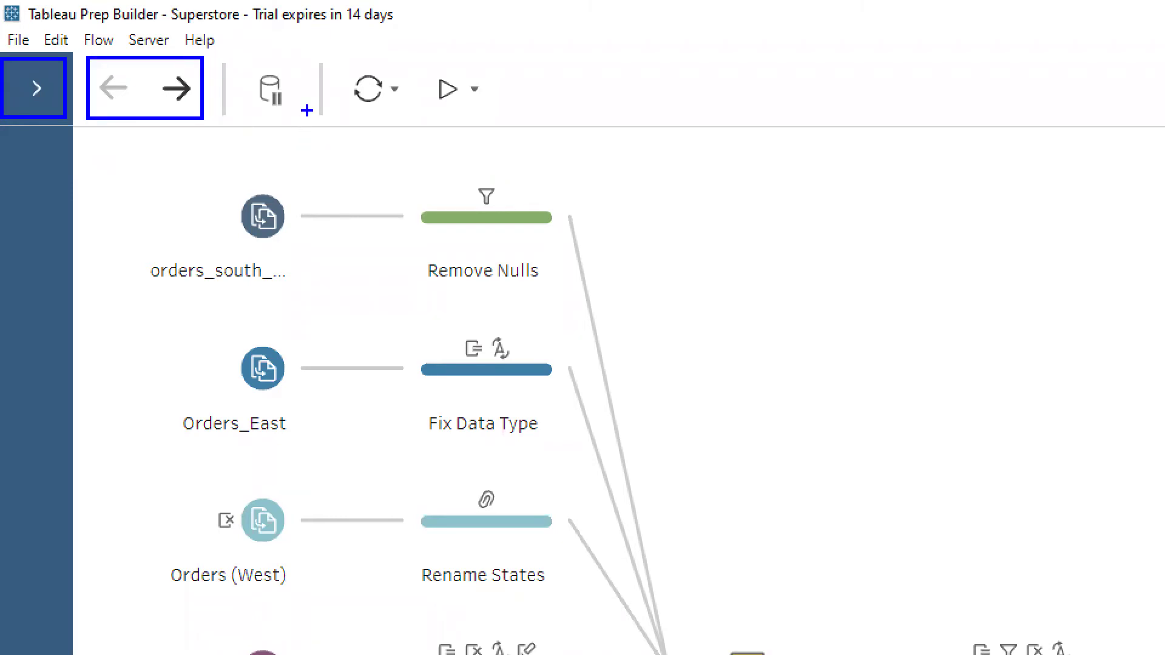
pyautogui.moveTo(236, 62)
pyautogui.mouseDown()
pyautogui.moveTo(311, 122)
pyautogui.moveTo(300, 119)
pyautogui.mouseUp()
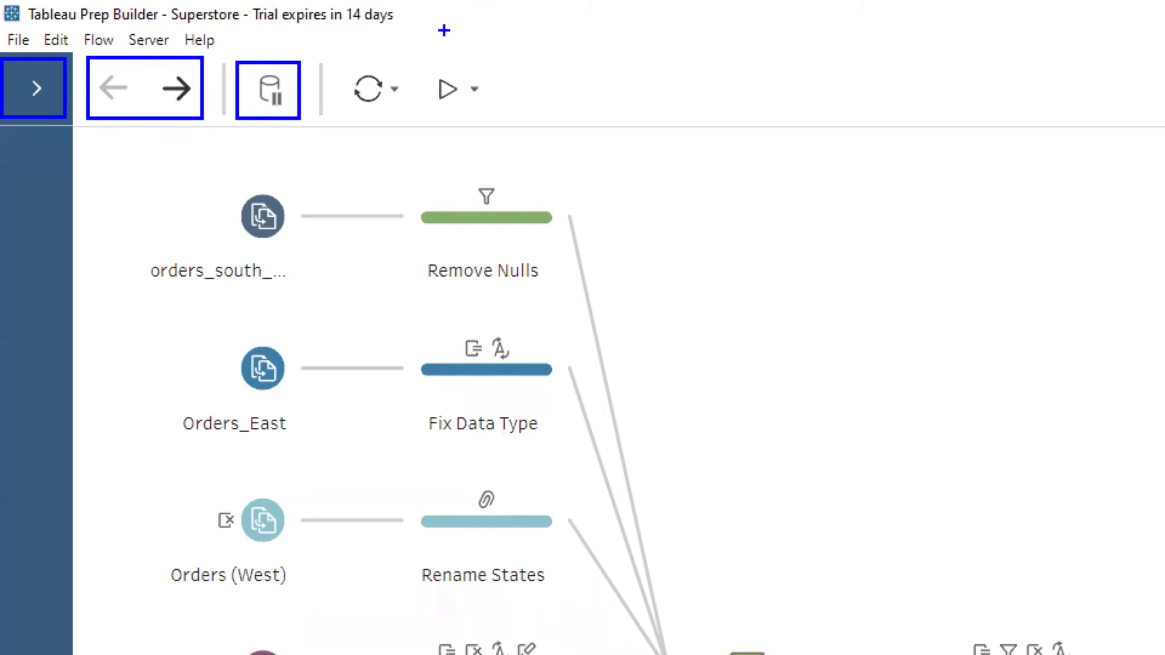
pyautogui.moveTo(333, 54)
pyautogui.mouseDown()
pyautogui.moveTo(384, 117)
pyautogui.moveTo(557, 162)
pyautogui.mouseUp()
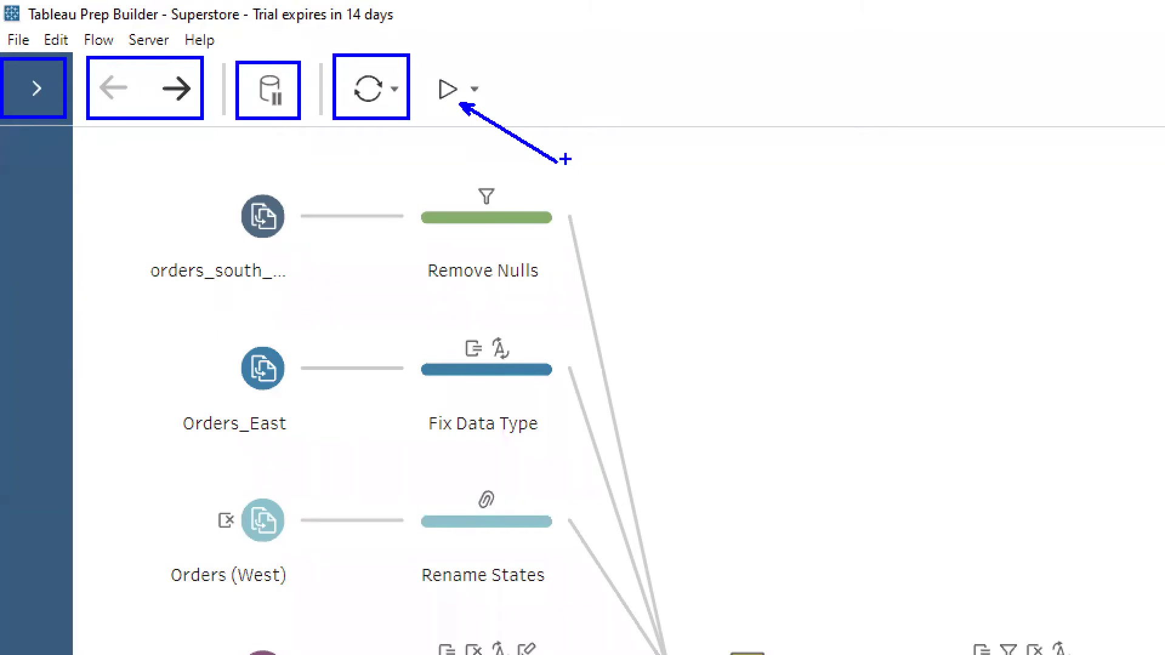
pyautogui.press('Escape')
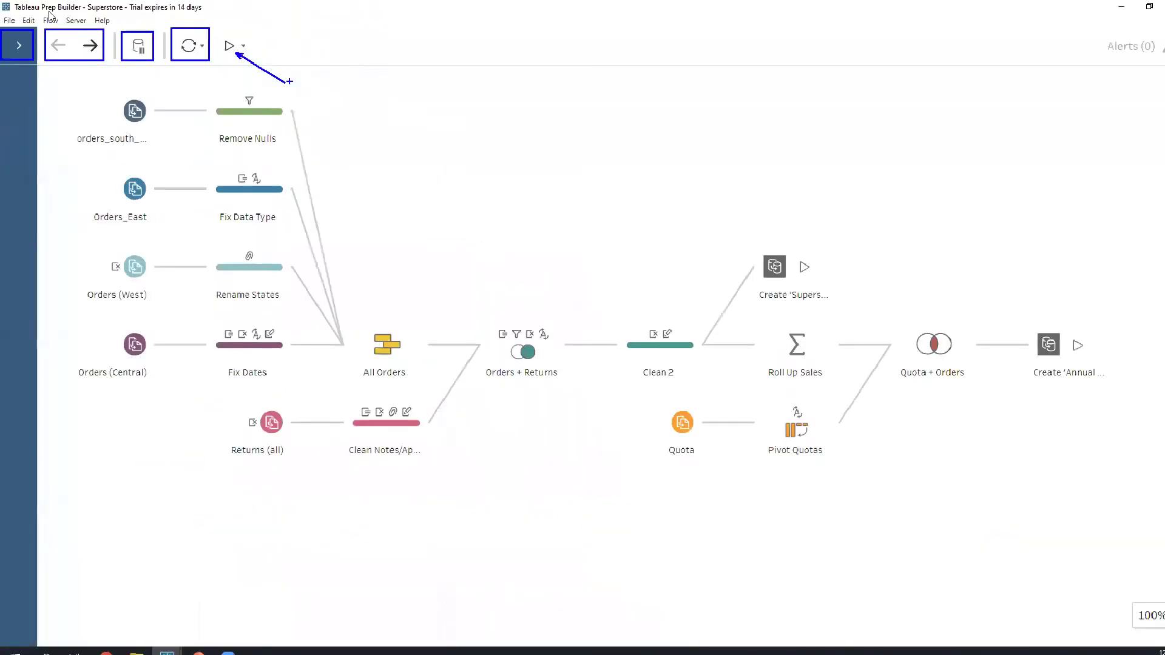
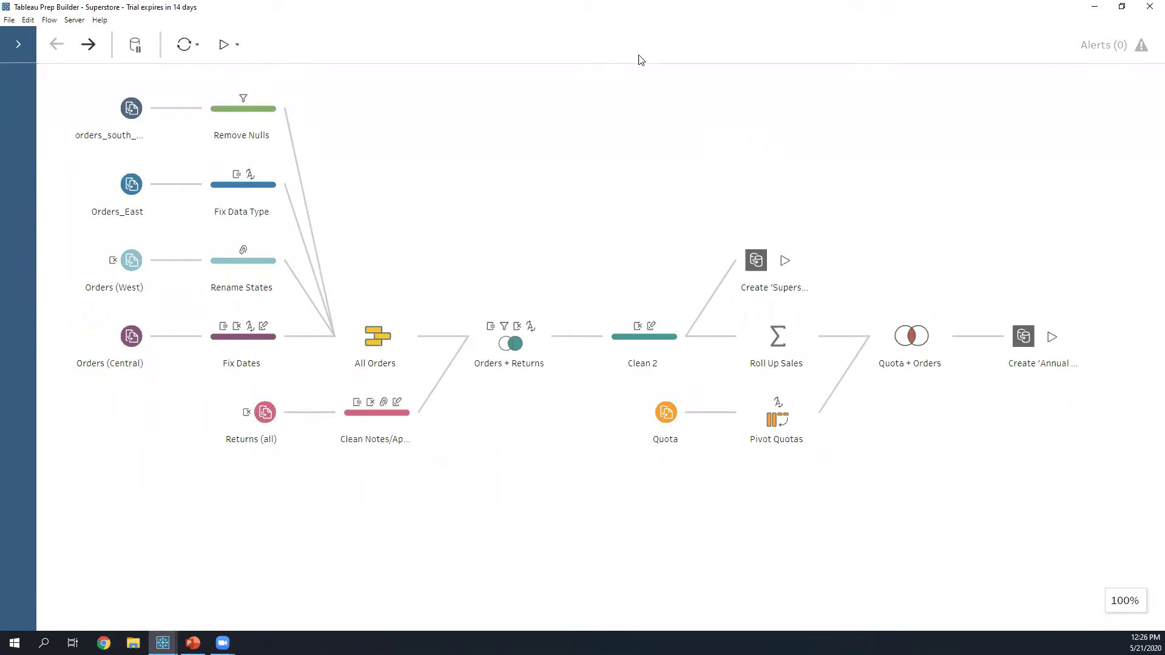
# Step: Restore the Superstore flow window down from full screen and move it aside so the Flow1 start page is visible
pyautogui.doubleClick(598, 4)
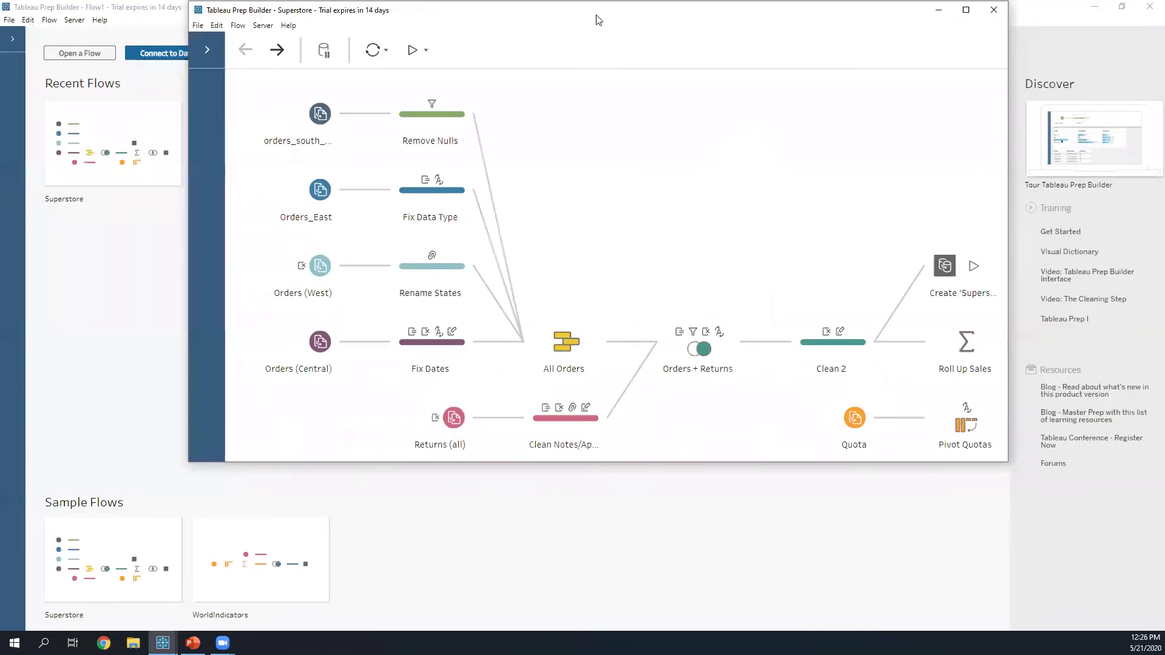
pyautogui.moveTo(596, 15); pyautogui.dragTo(0, 18)
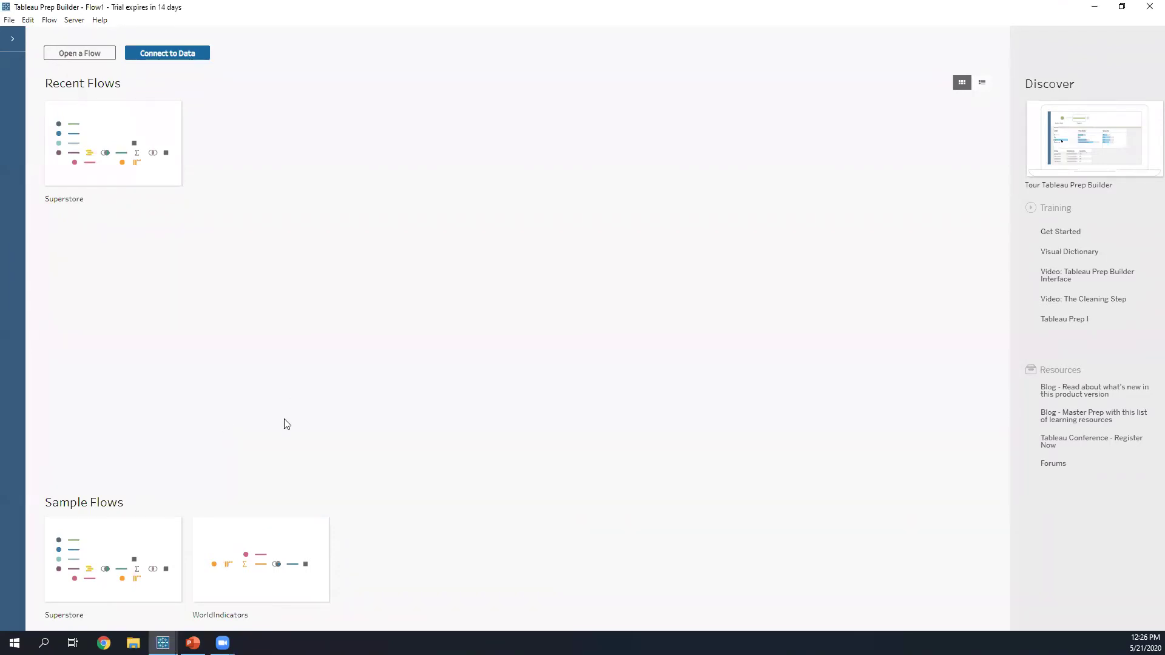
# Step: Expand the Connections pane on the Flow1 start page
pyautogui.moveTo(161, 542)
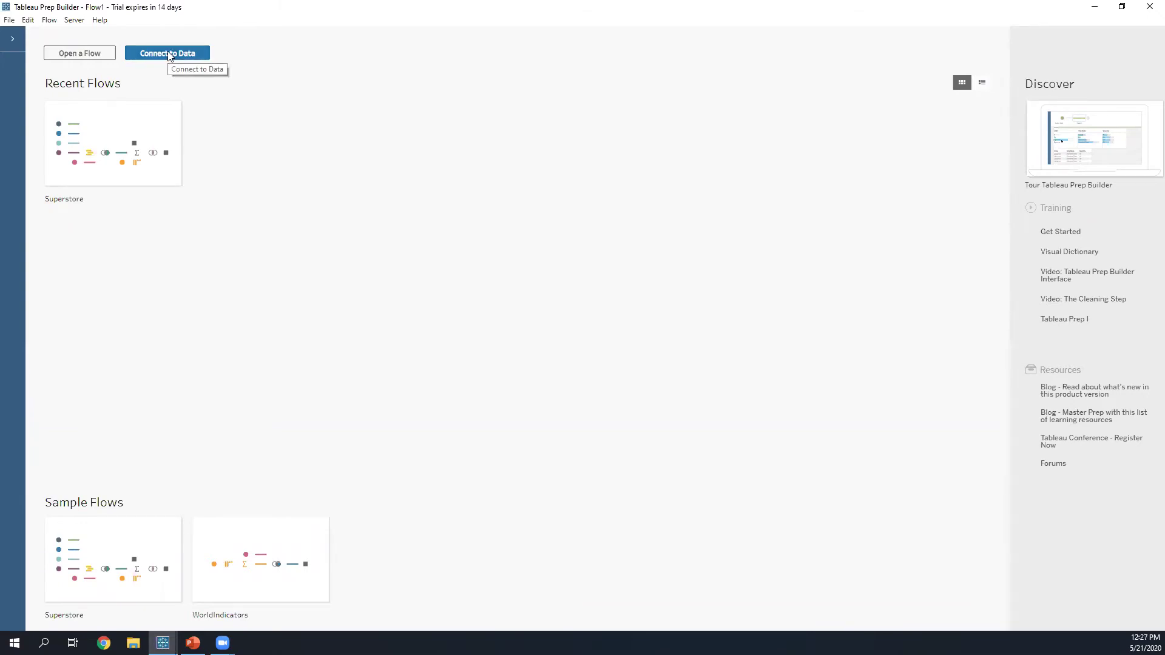
pyautogui.click(207, 58)
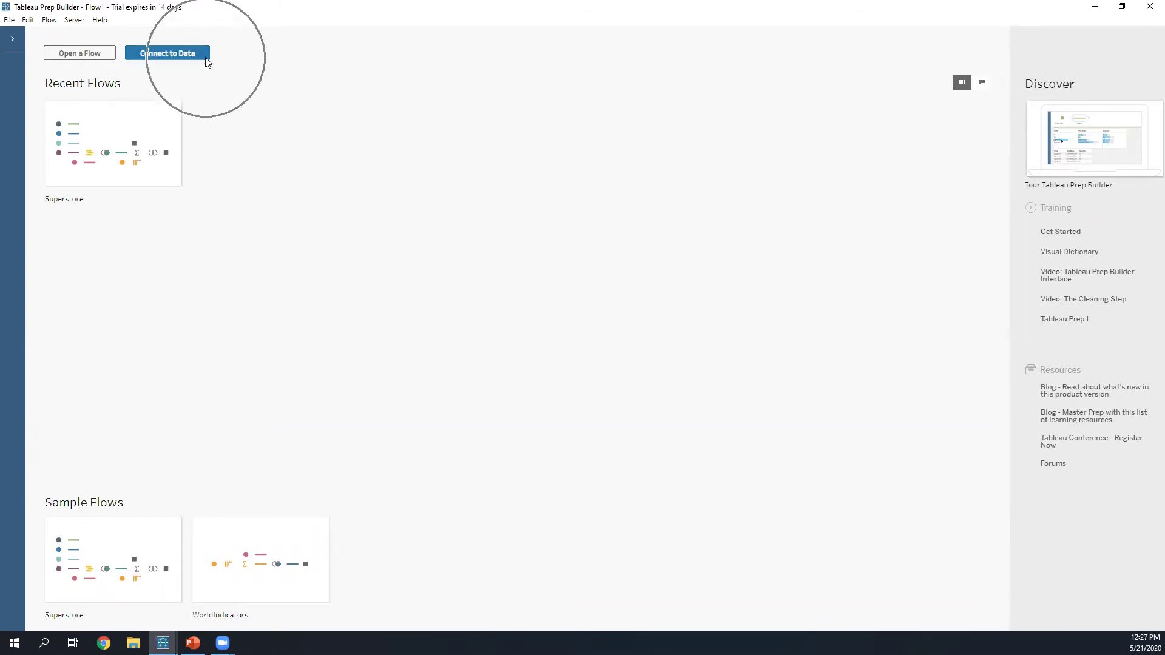
pyautogui.click(11, 40)
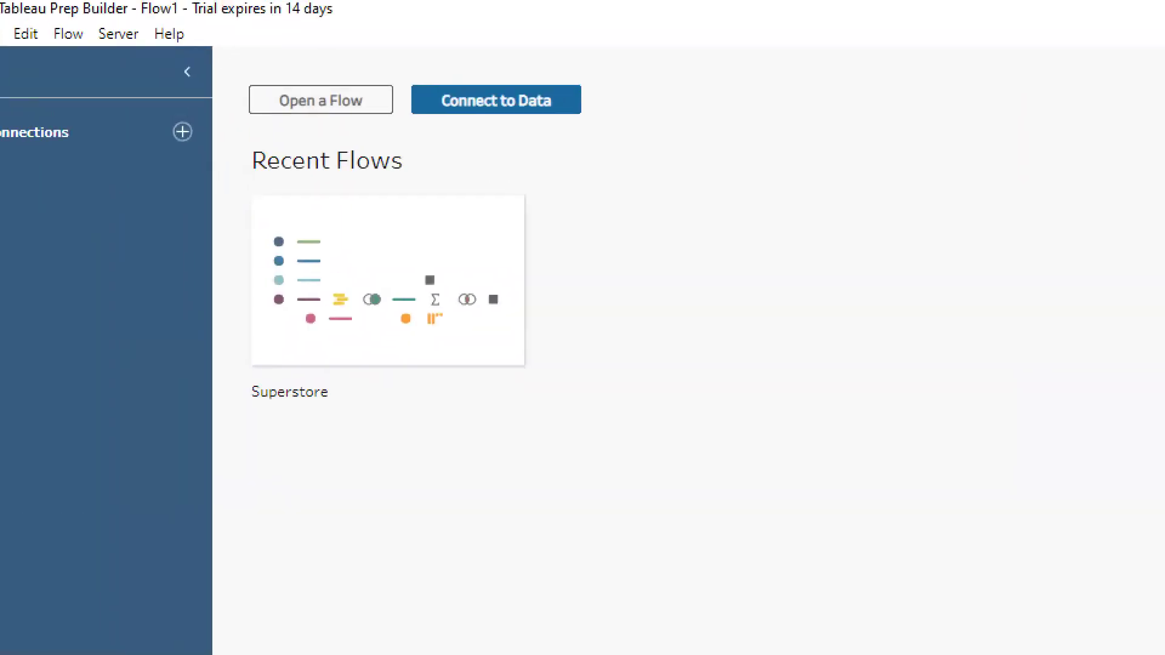
pyautogui.moveTo(178, 151); pyautogui.dragTo(234, 269)
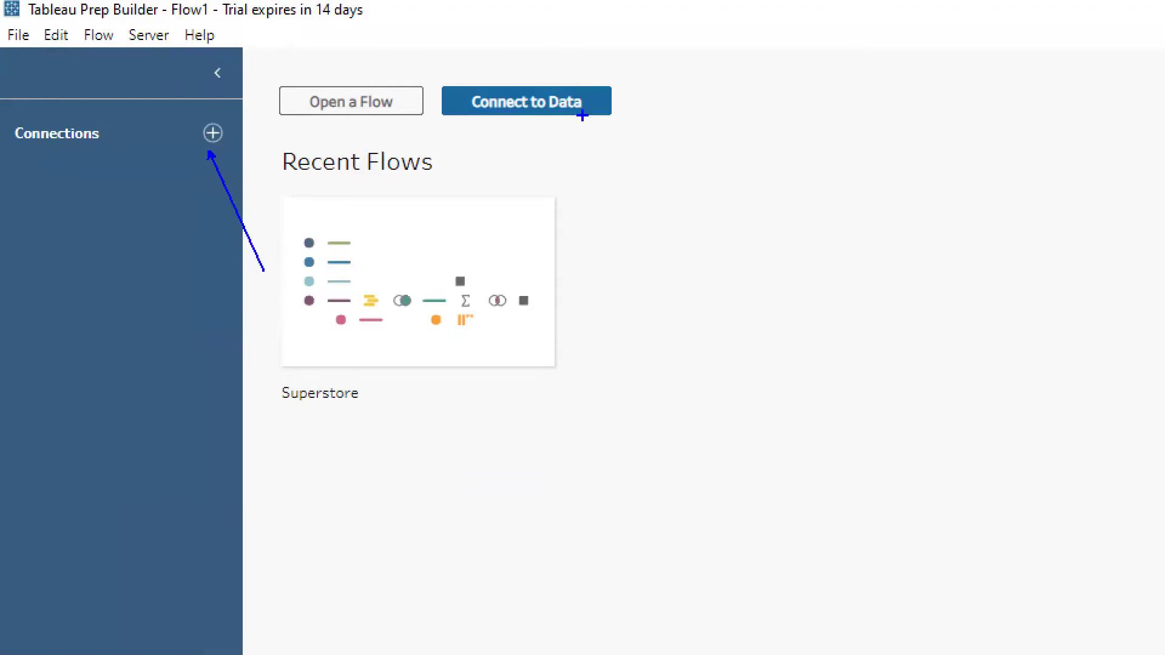
pyautogui.moveTo(595, 124); pyautogui.dragTo(726, 221)
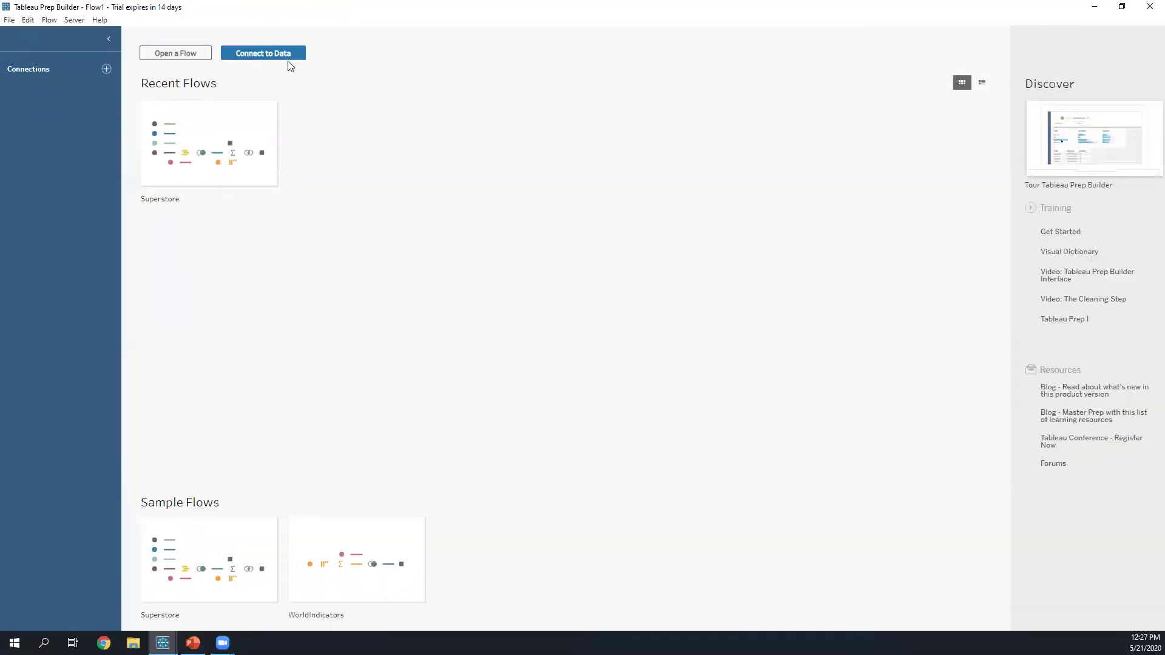
# Step: Start a new data connection to a text file
pyautogui.click(567, 108)
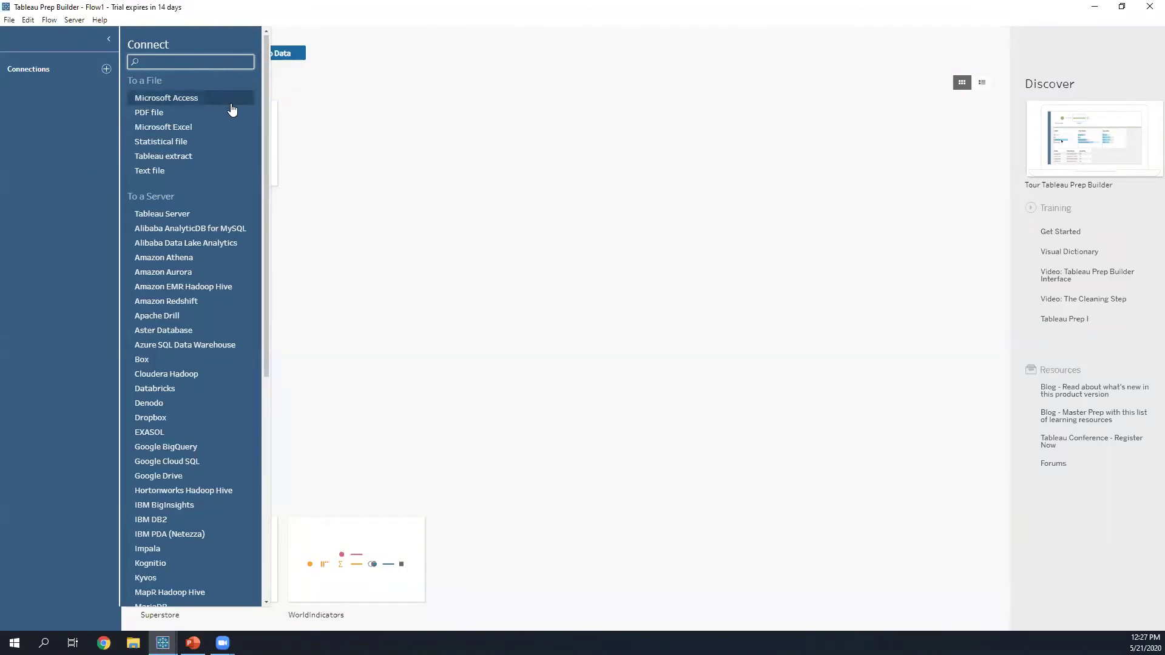
pyautogui.click(198, 172)
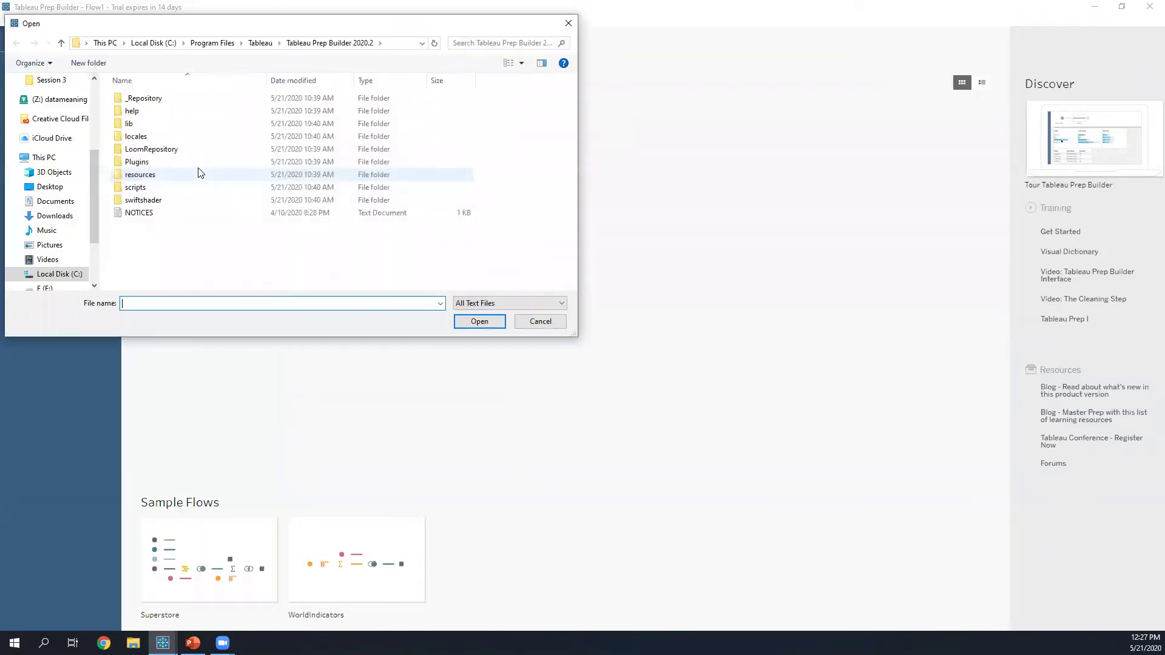
pyautogui.click(50, 186)
pyautogui.scroll(-5, 335, 251)
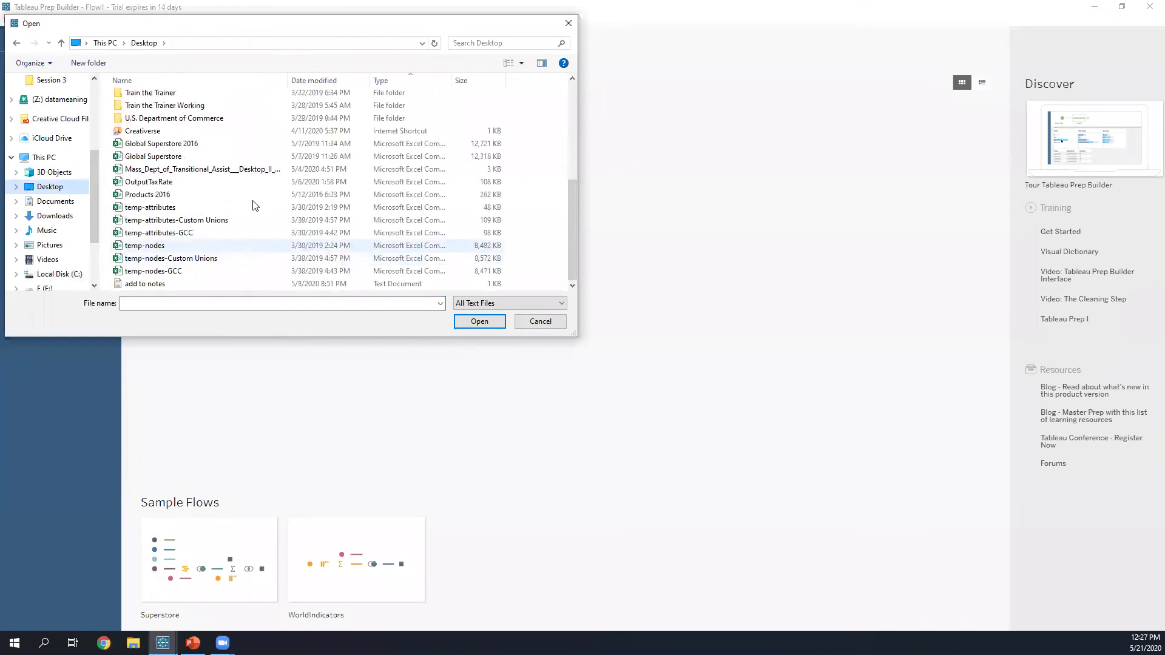
pyautogui.scroll(5, 210, 172)
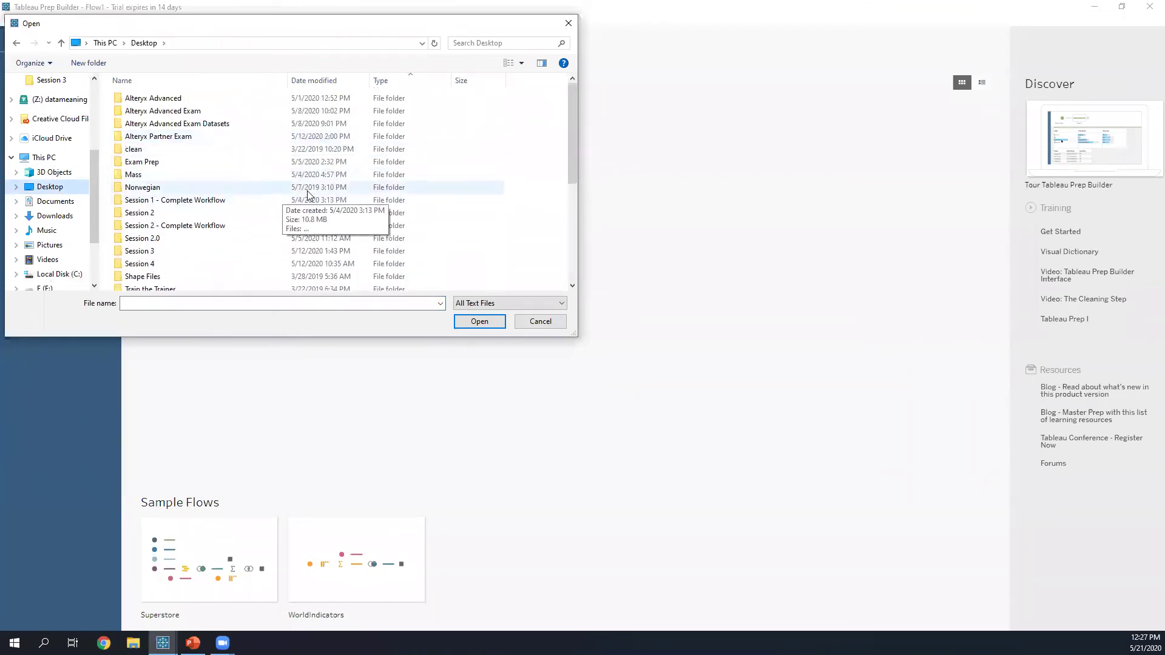
pyautogui.scroll(-2, 370, 260)
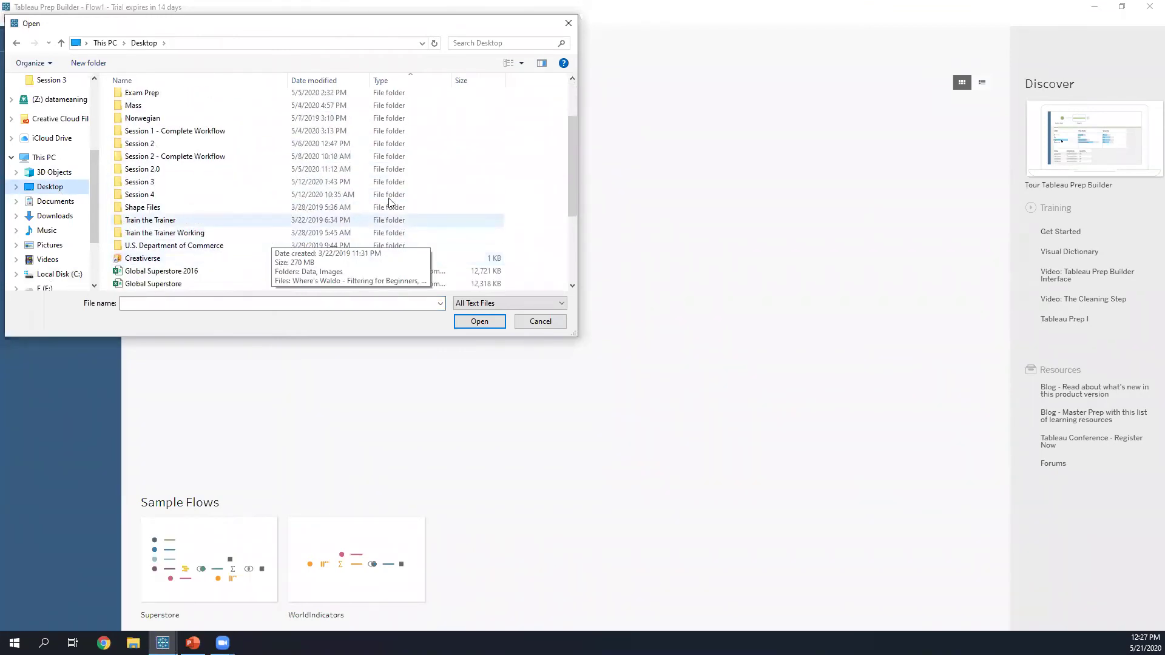
pyautogui.scroll(2, 517, 182)
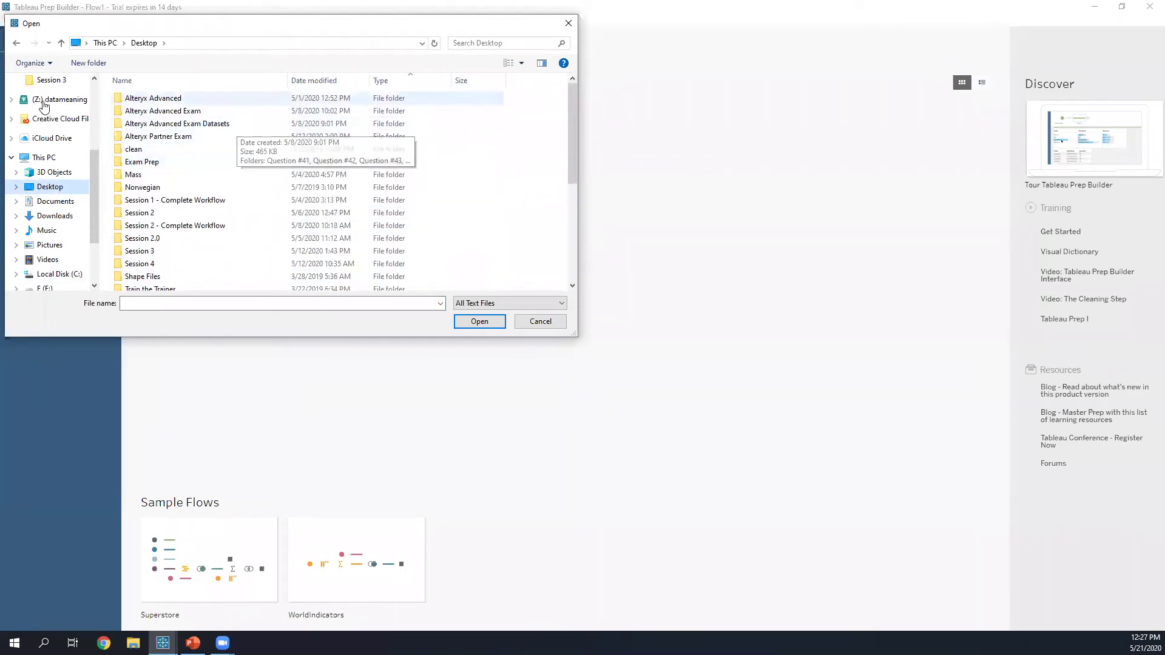
pyautogui.scroll(2, 43, 152)
# Step: Connect to orders_south_2015 from the Data folder inside Tableau Prep Session on the local desktop
pyautogui.click(74, 126)
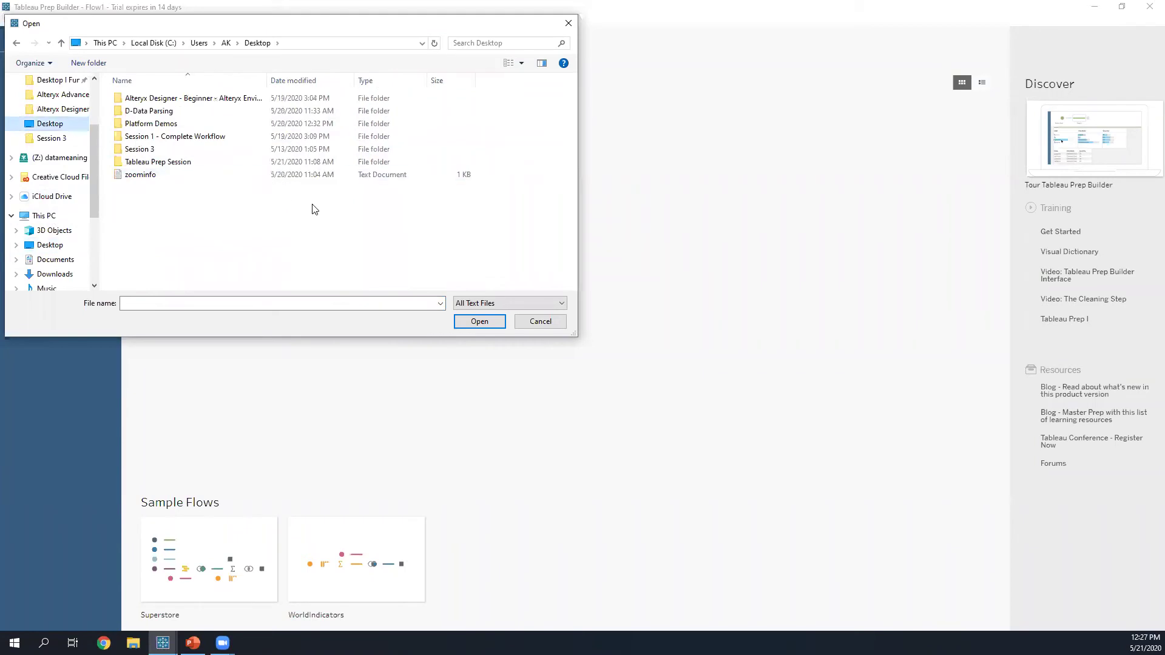
pyautogui.doubleClick(195, 163)
pyautogui.doubleClick(181, 97)
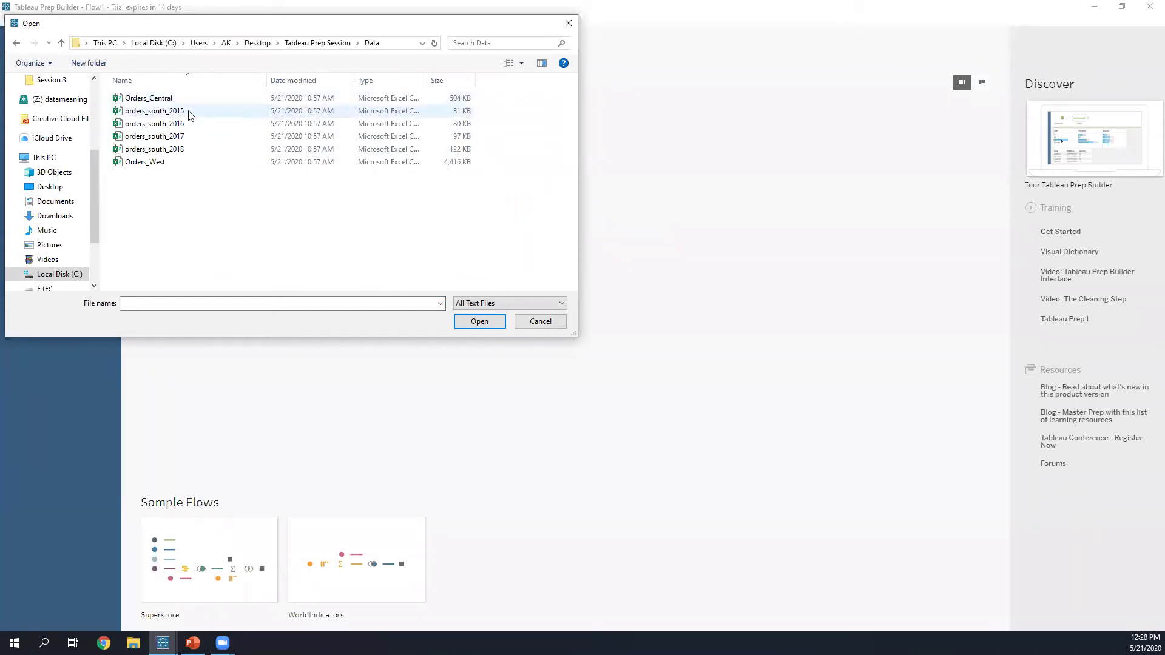
pyautogui.click(208, 114)
pyautogui.doubleClick(241, 111)
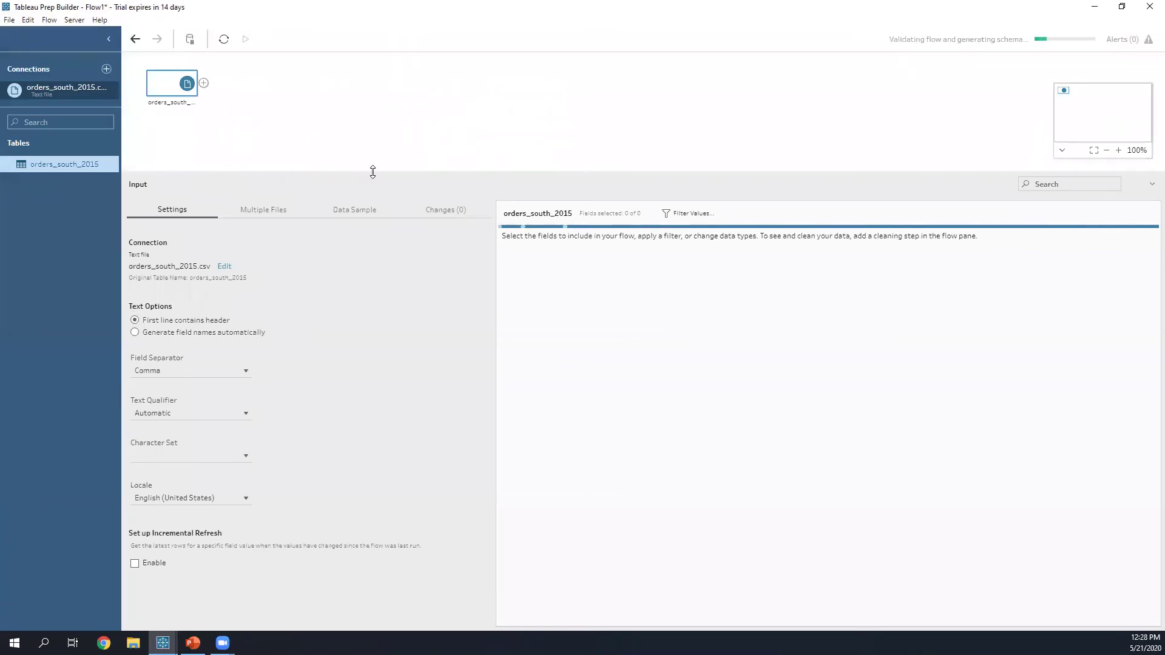
# Step: Enlarge the flow pane by lowering its border with the Input pane
pyautogui.moveTo(295, 167); pyautogui.dragTo(286, 255)
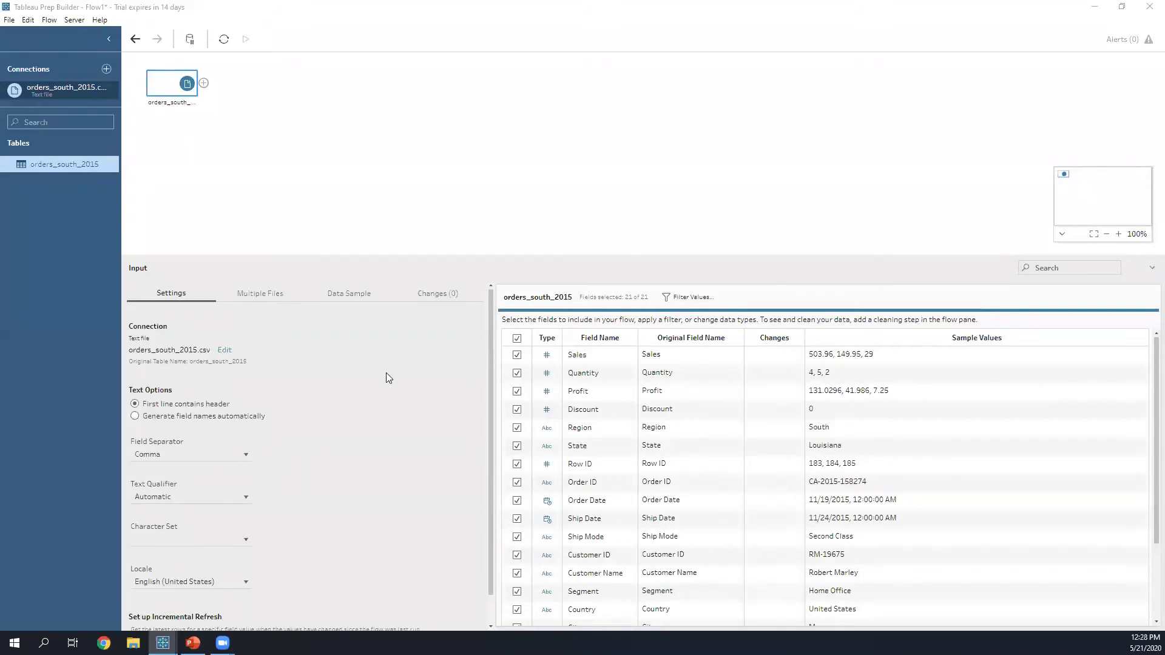
pyautogui.click(313, 410)
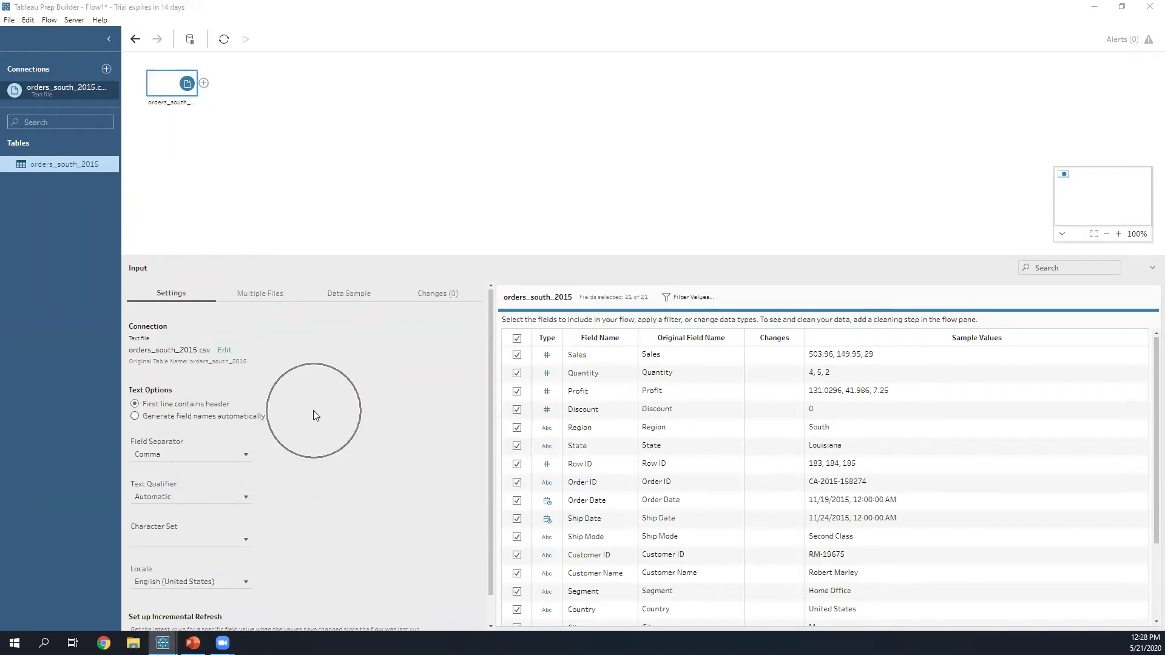
pyautogui.hotkey('ctrl', '2')
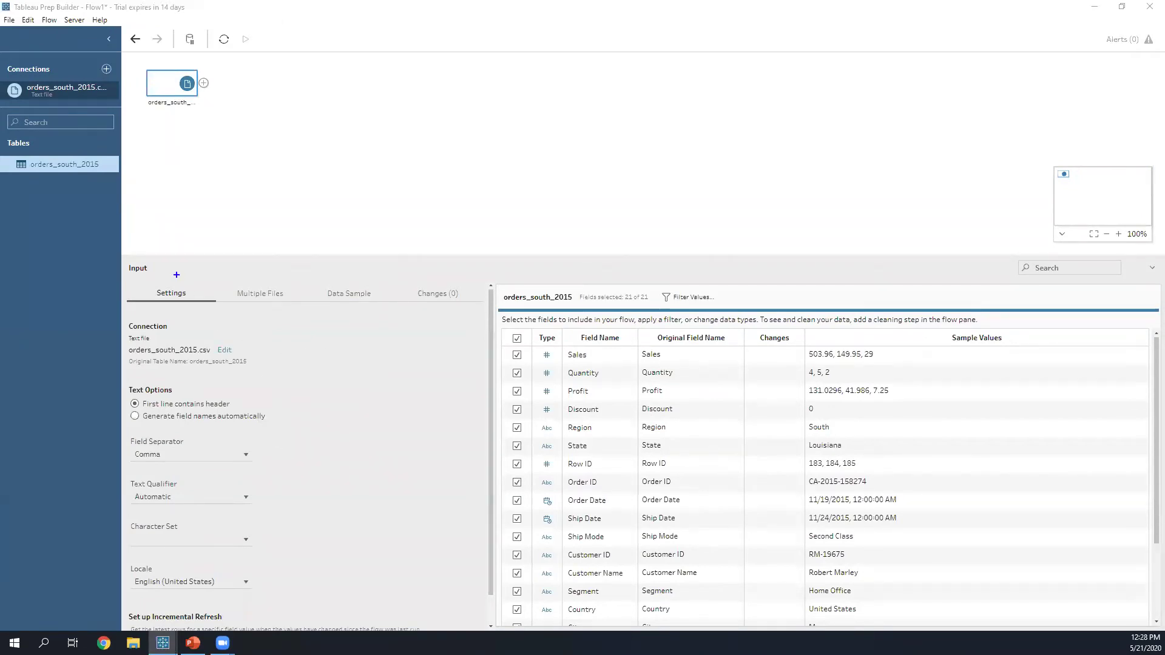
pyautogui.moveTo(120, 254)
pyautogui.mouseDown()
pyautogui.moveTo(741, 460)
pyautogui.moveTo(1163, 652)
pyautogui.moveTo(1163, 613)
pyautogui.moveTo(1163, 630)
pyautogui.mouseUp()
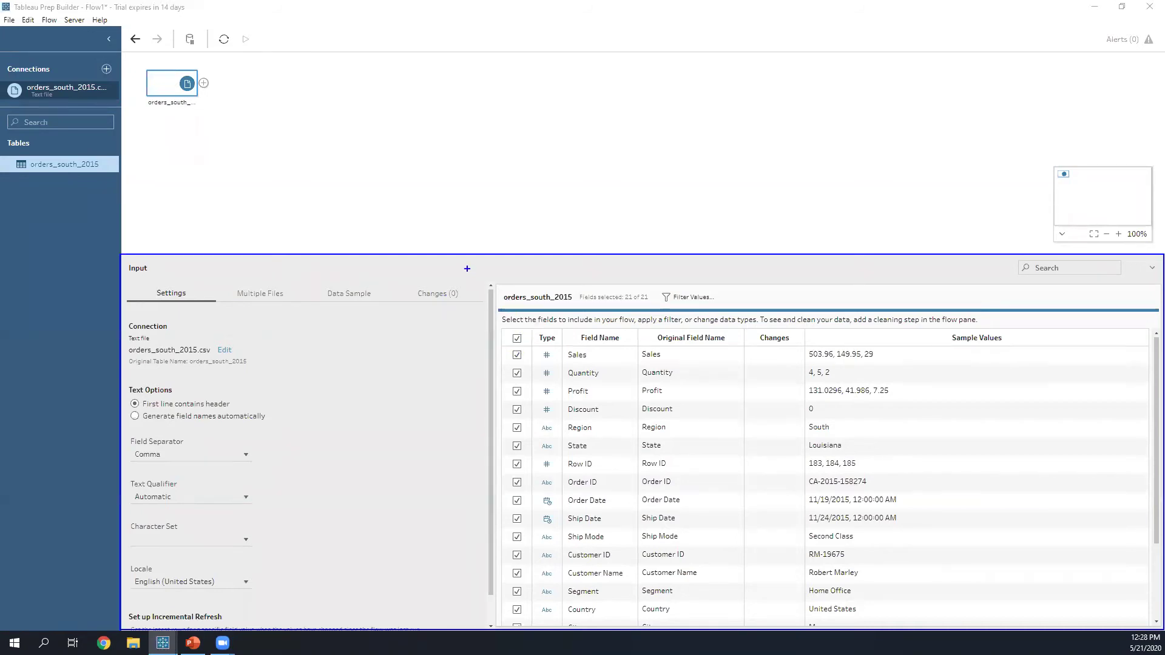
pyautogui.moveTo(1146, 267); pyautogui.dragTo(994, 229)
pyautogui.moveTo(1136, 257); pyautogui.dragTo(1161, 277)
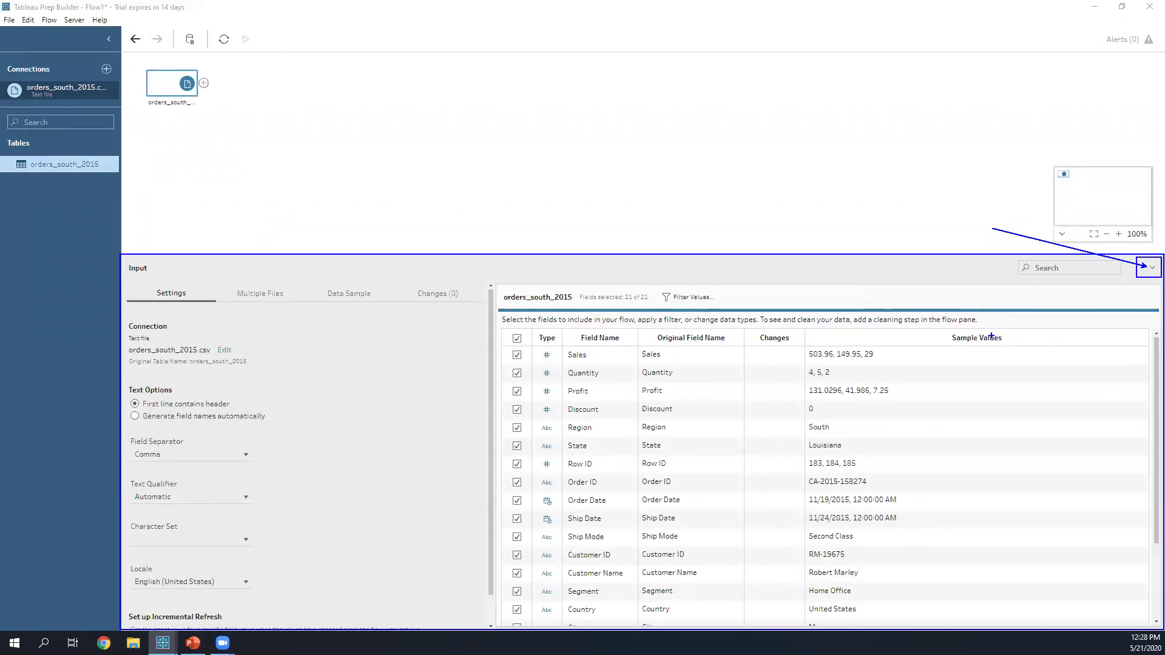
pyautogui.press('Escape')
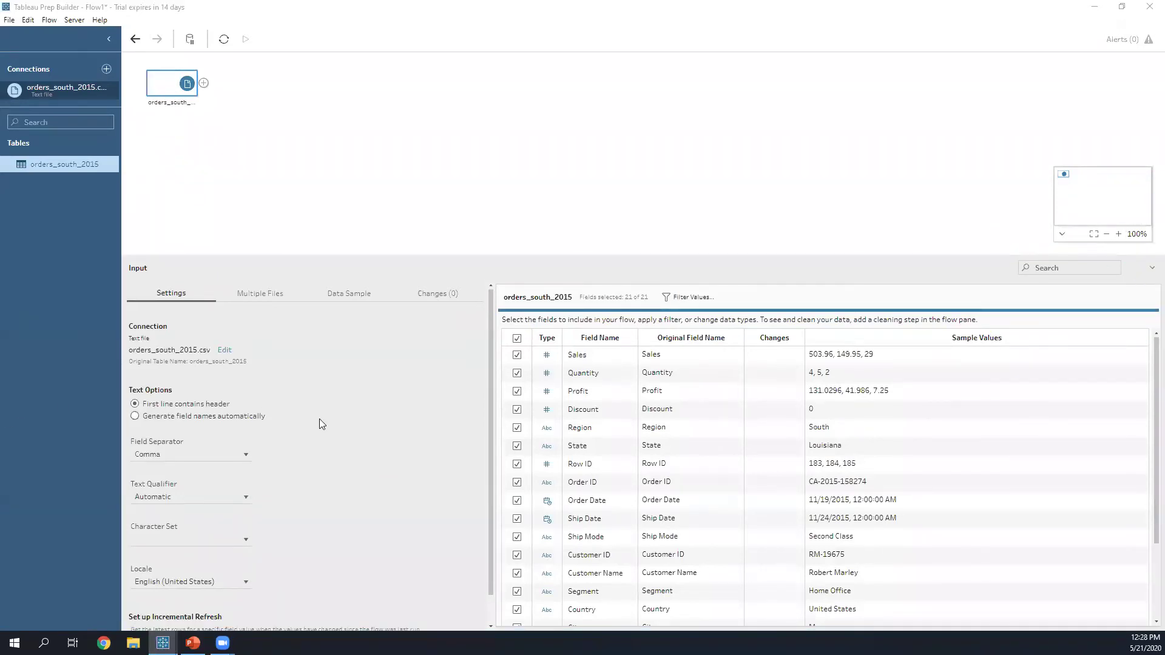
# Step: Try generating field names automatically for the orders_south_2015 input, and switch back to First line contains header
pyautogui.press('Down')
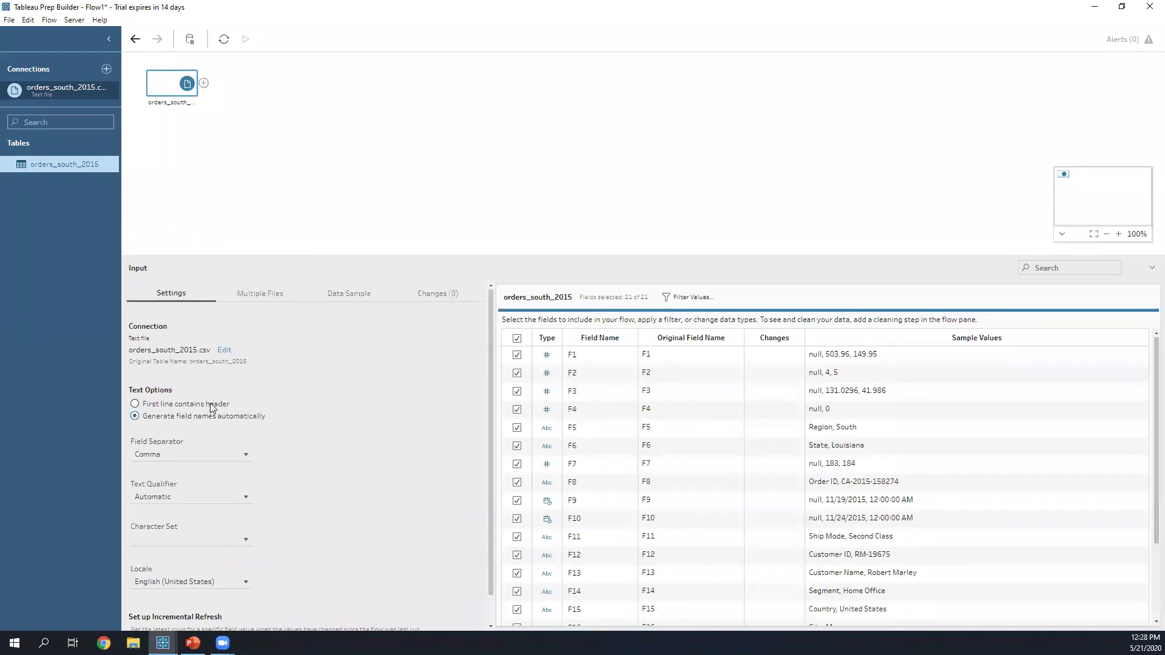
pyautogui.click(213, 405)
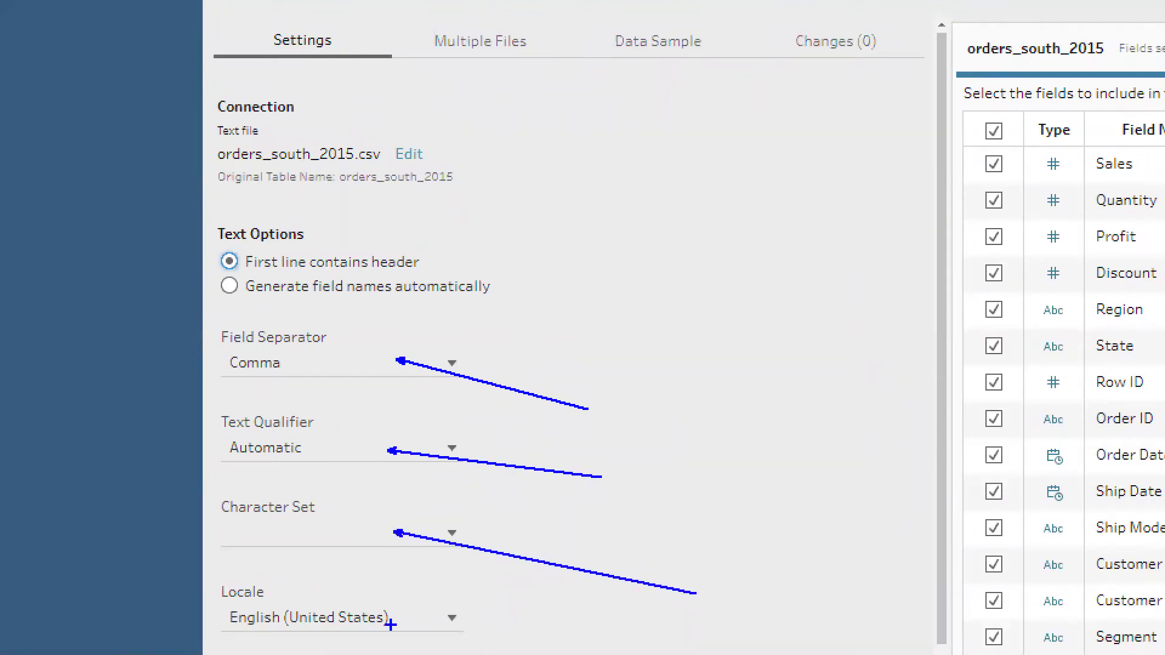
pyautogui.moveTo(208, 221)
pyautogui.mouseDown()
pyautogui.moveTo(583, 326)
pyautogui.moveTo(556, 308)
pyautogui.mouseUp()
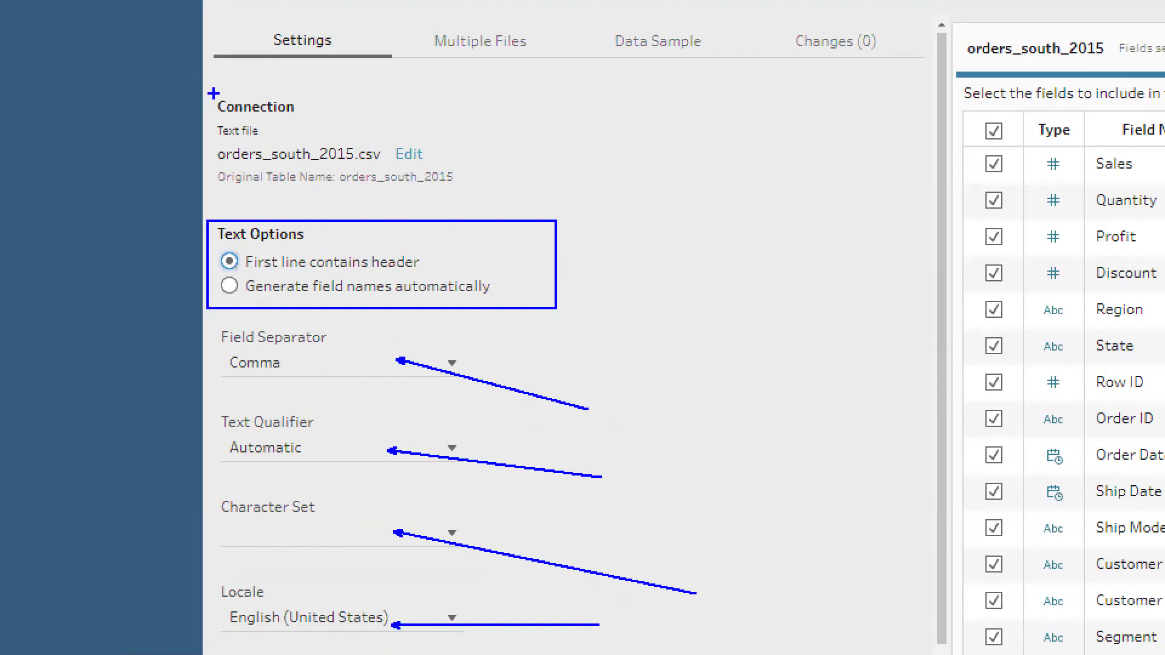
pyautogui.moveTo(207, 90)
pyautogui.mouseDown()
pyautogui.moveTo(551, 213)
pyautogui.moveTo(510, 205)
pyautogui.mouseUp()
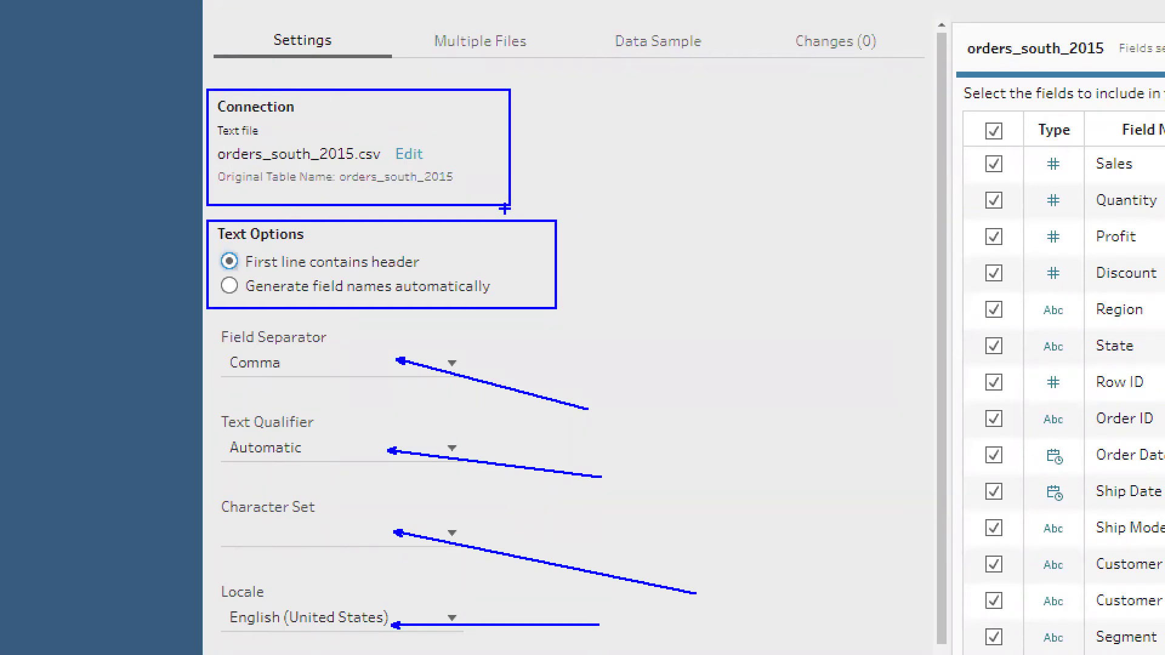
pyautogui.moveTo(423, 162); pyautogui.dragTo(534, 238)
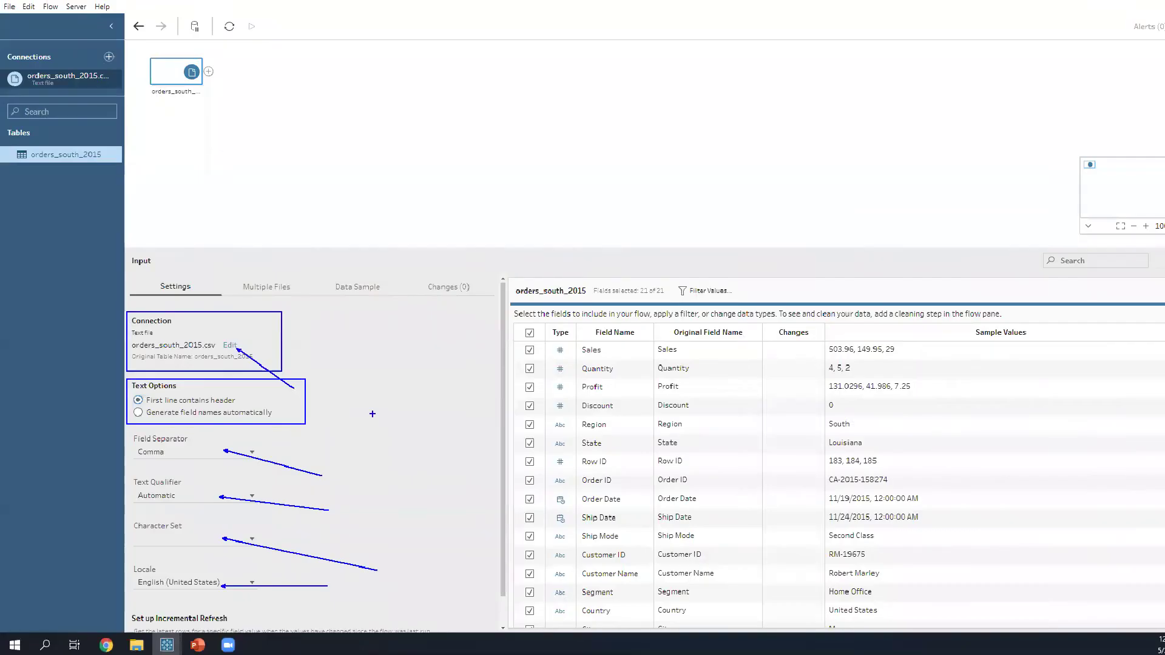
# Step: Switch to File Explorer and examine the source files in the Data folder, especially orders_south_2015 through orders_south_2018
pyautogui.click(133, 643)
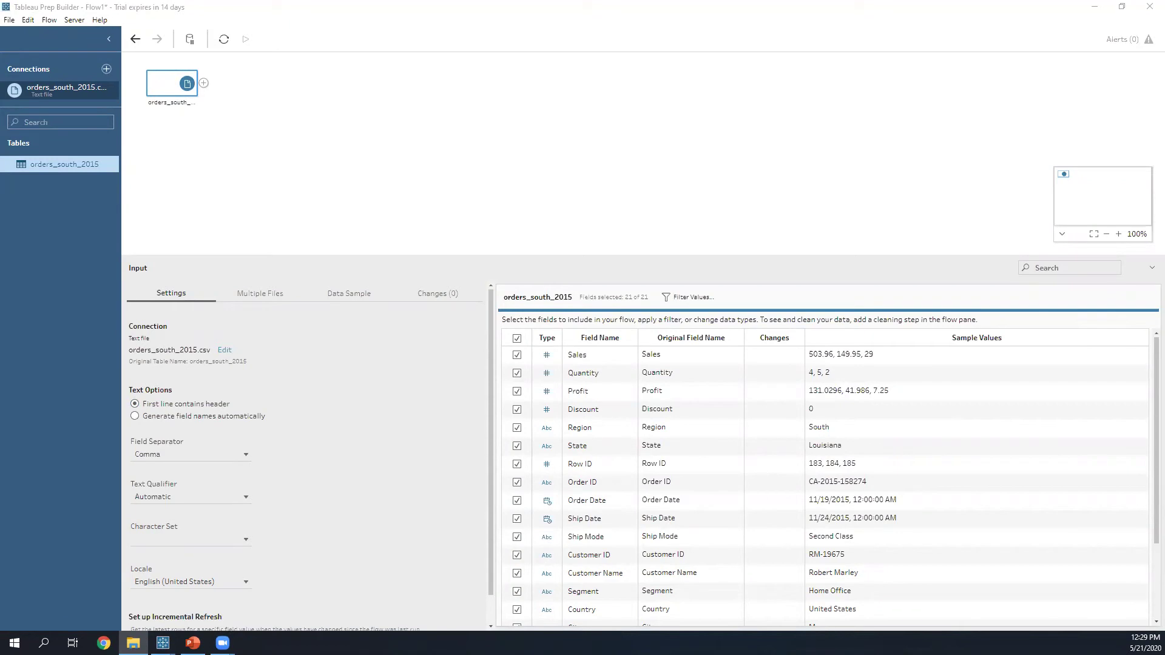
pyautogui.hotkey('ctrl', '1')
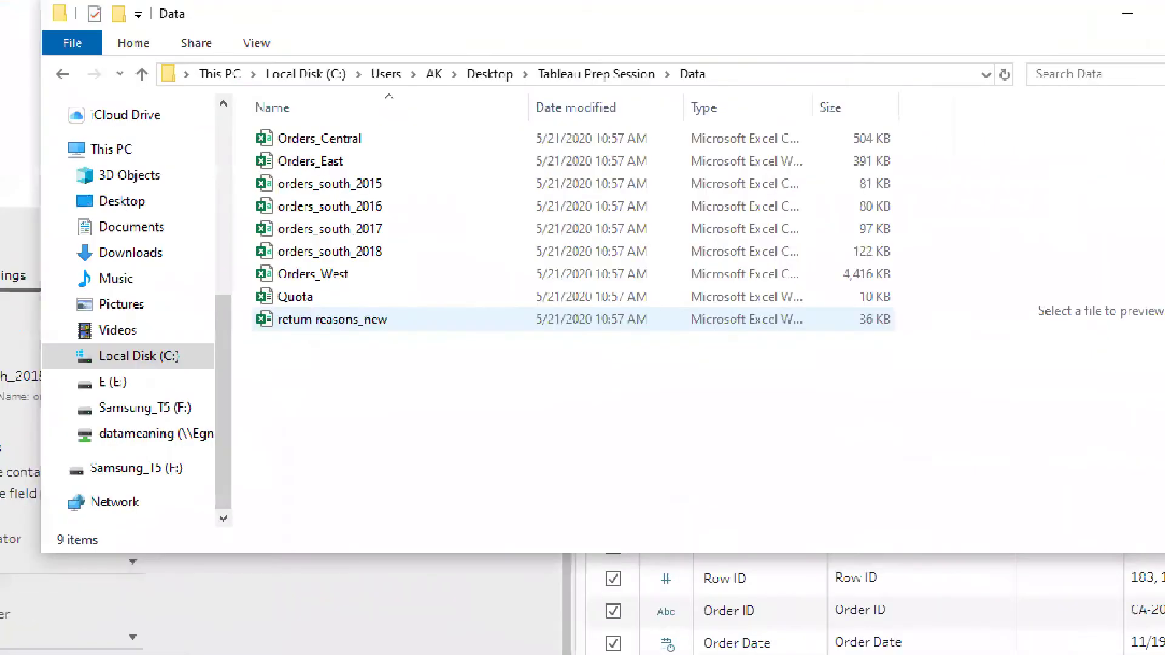
pyautogui.click(392, 246)
pyautogui.moveTo(236, 148)
pyautogui.mouseDown()
pyautogui.moveTo(494, 390)
pyautogui.moveTo(386, 337)
pyautogui.mouseUp()
pyautogui.moveTo(318, 356); pyautogui.dragTo(501, 452)
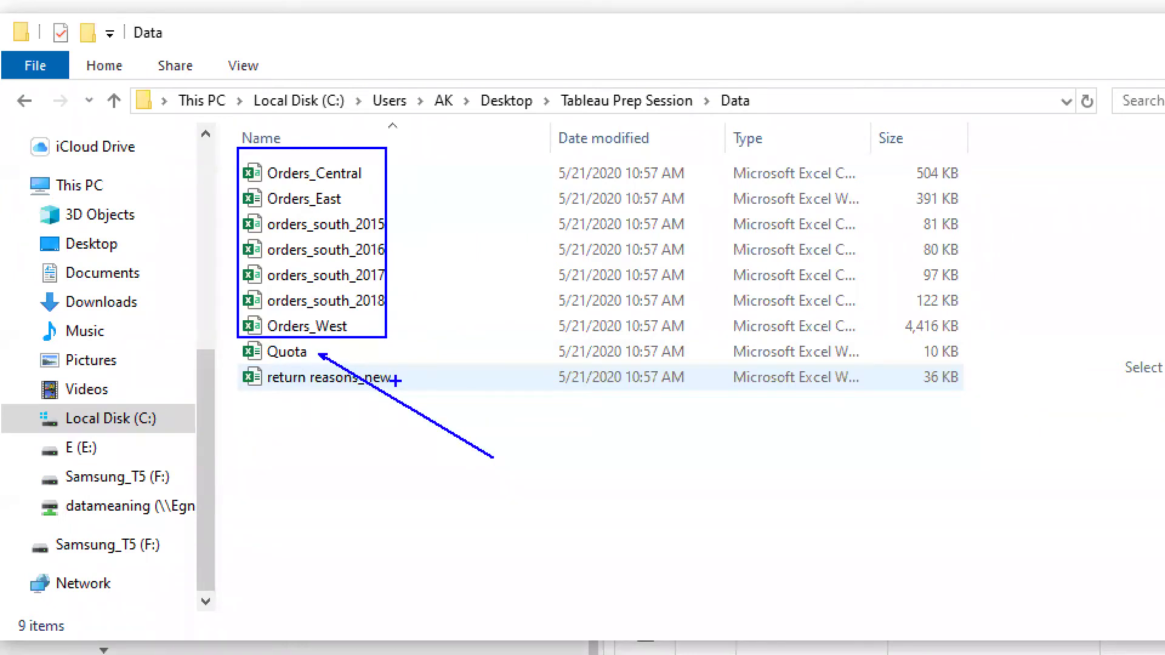
pyautogui.hotkey('ctrl', 'z')
pyautogui.moveTo(397, 386); pyautogui.dragTo(514, 457)
pyautogui.hotkey('ctrl', 'z')
pyautogui.hotkey('ctrl', 'z')
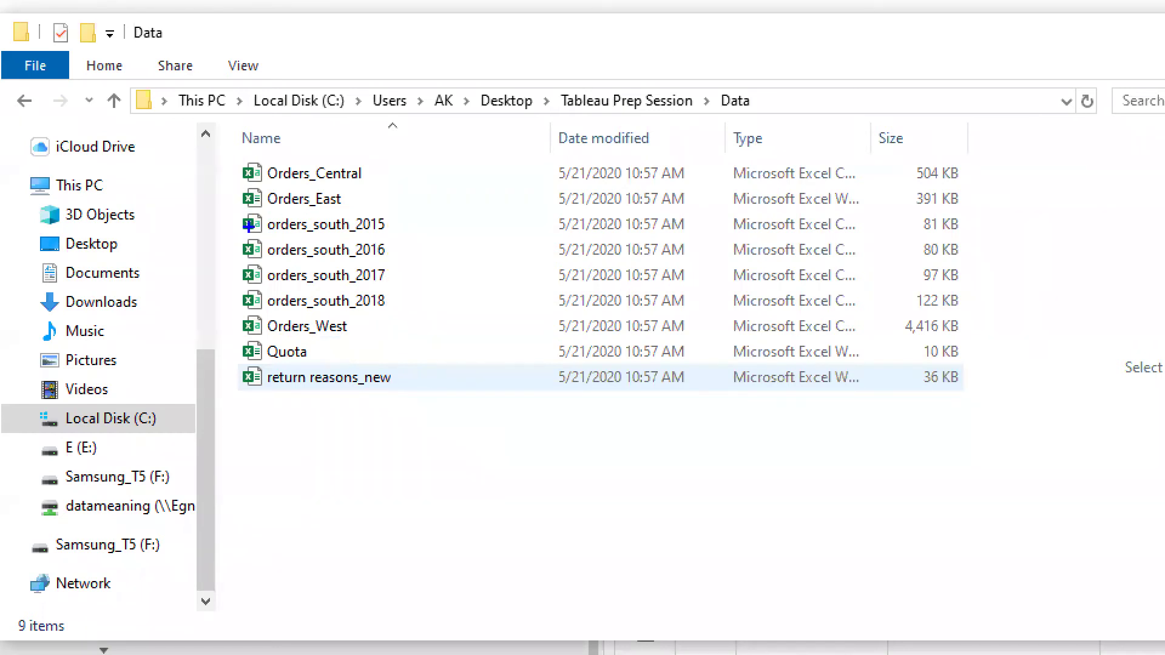
pyautogui.moveTo(241, 208)
pyautogui.mouseDown()
pyautogui.moveTo(385, 295)
pyautogui.moveTo(392, 314)
pyautogui.mouseUp()
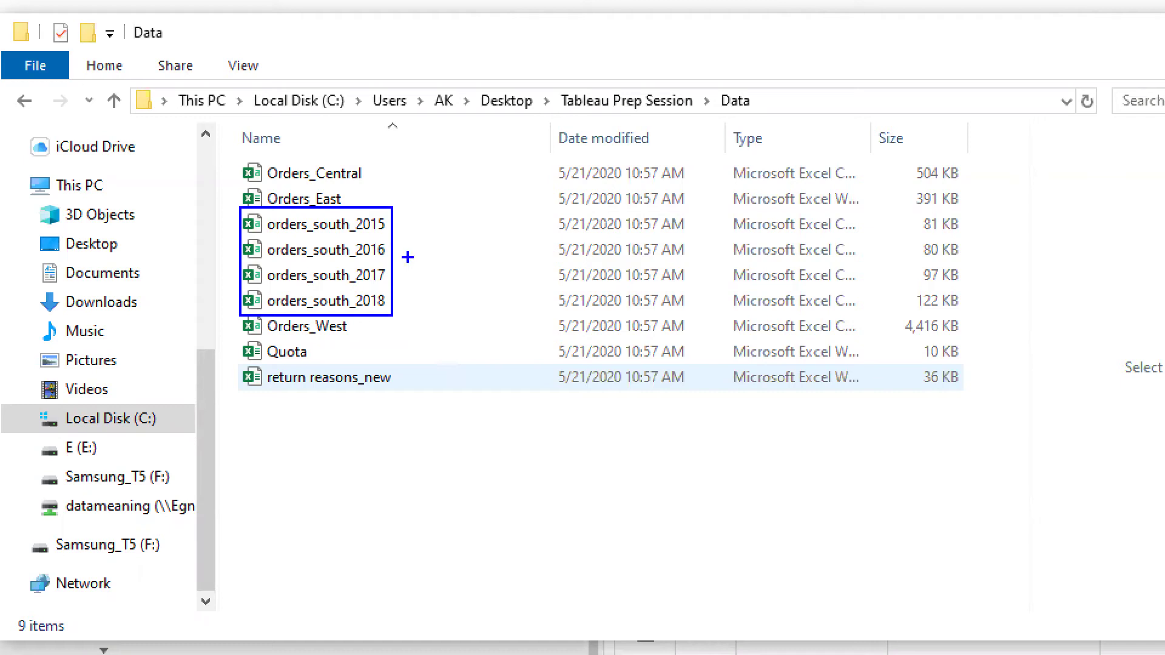
# Step: Switch back to Tableau Prep Builder and review the connected file in the orders_south_2015 input's settings
pyautogui.press('Escape')
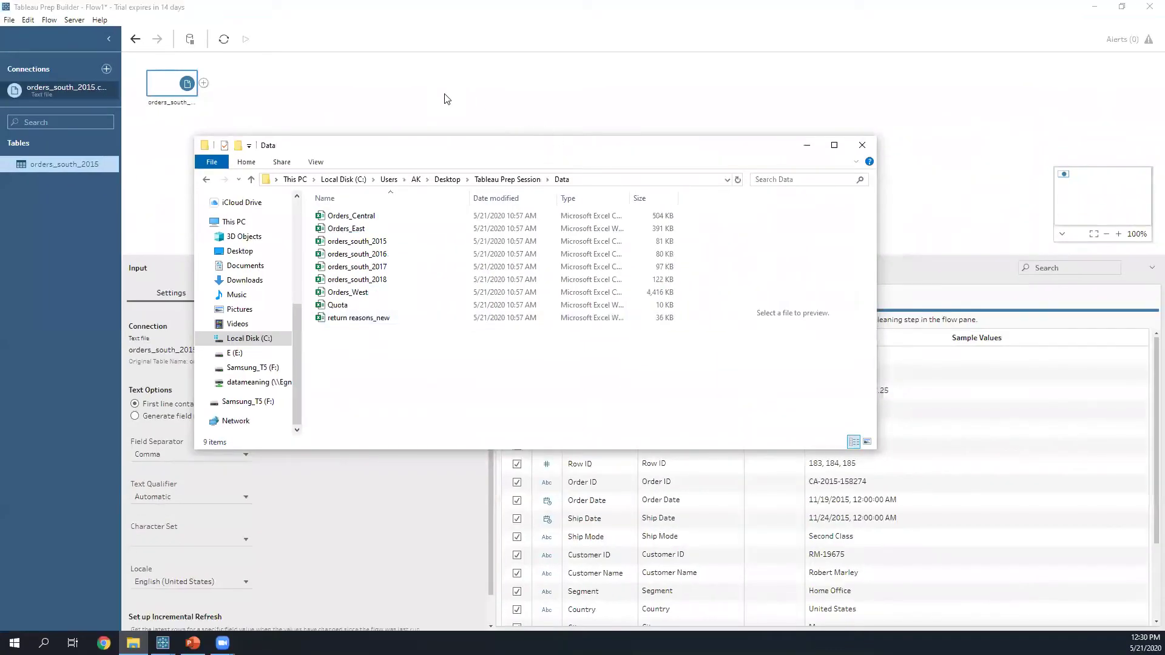
pyautogui.click(445, 95)
pyautogui.hotkey('ctrl', '1')
pyautogui.moveTo(198, 351); pyautogui.dragTo(271, 393)
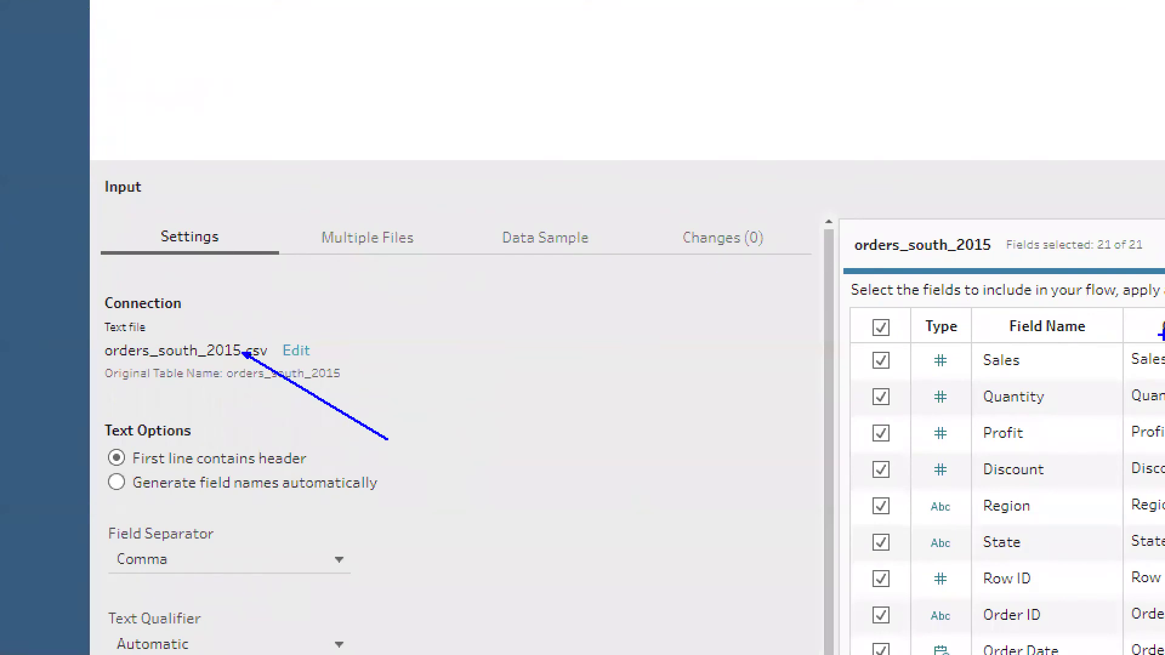
pyautogui.press('Escape')
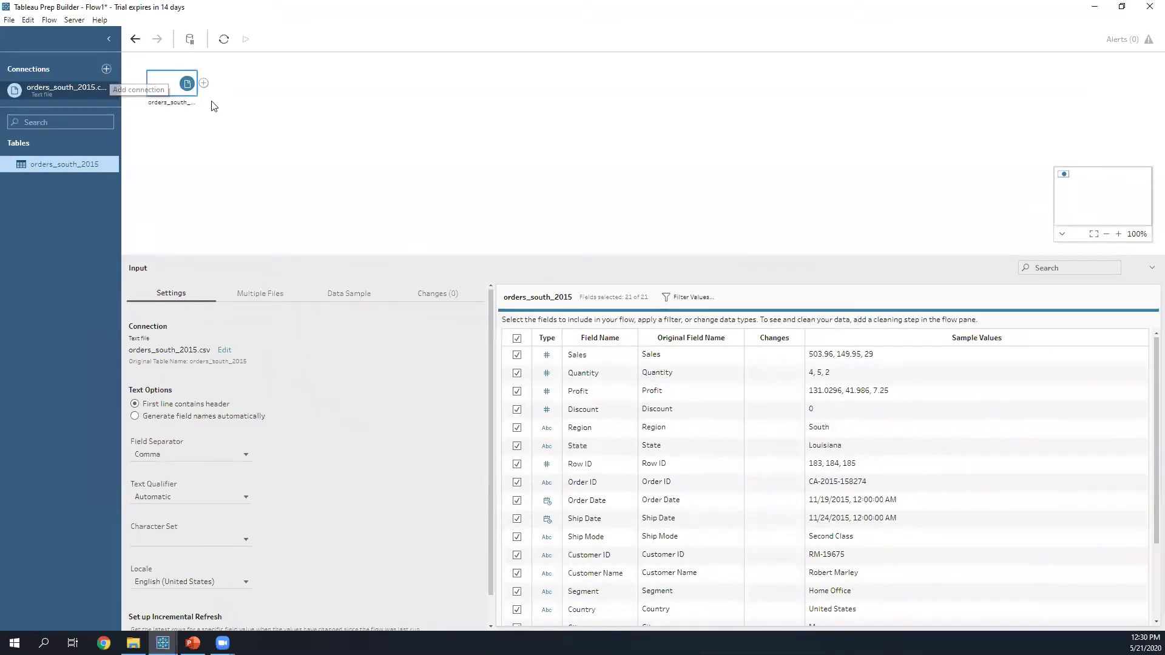
pyautogui.click(106, 69)
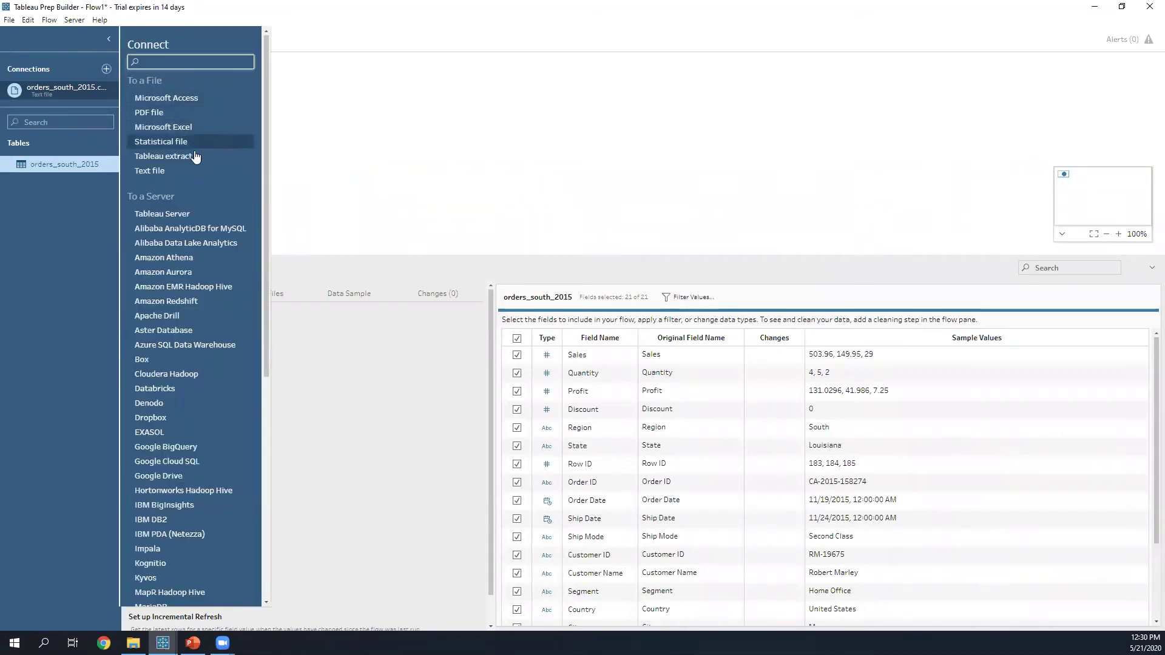
pyautogui.click(193, 174)
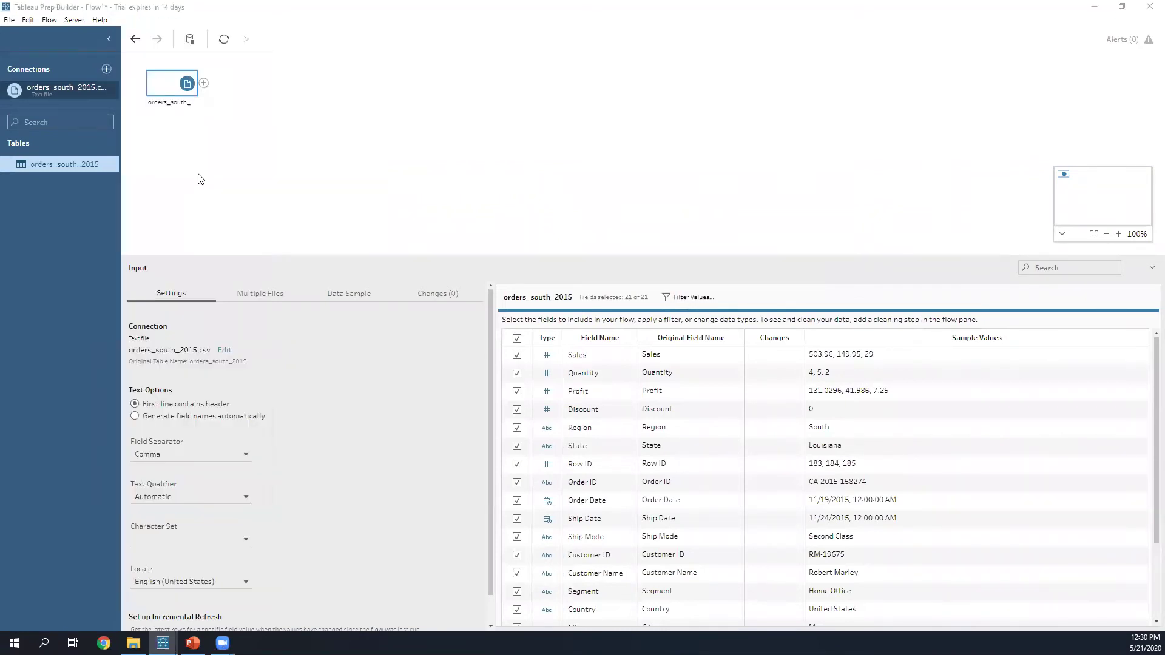
pyautogui.click(224, 121)
pyautogui.click(534, 324)
pyautogui.click(306, 171)
pyautogui.click(179, 84)
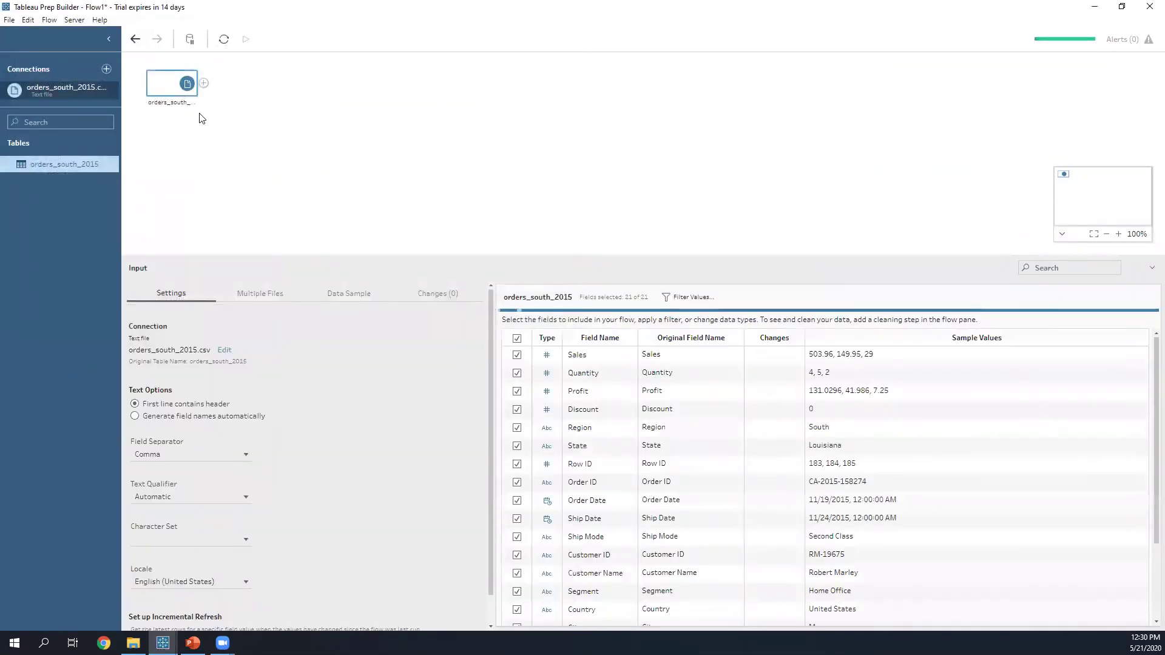
# Step: Set the orders_south_2015 input to a wildcard union and review the included files from the Data folder
pyautogui.click(264, 293)
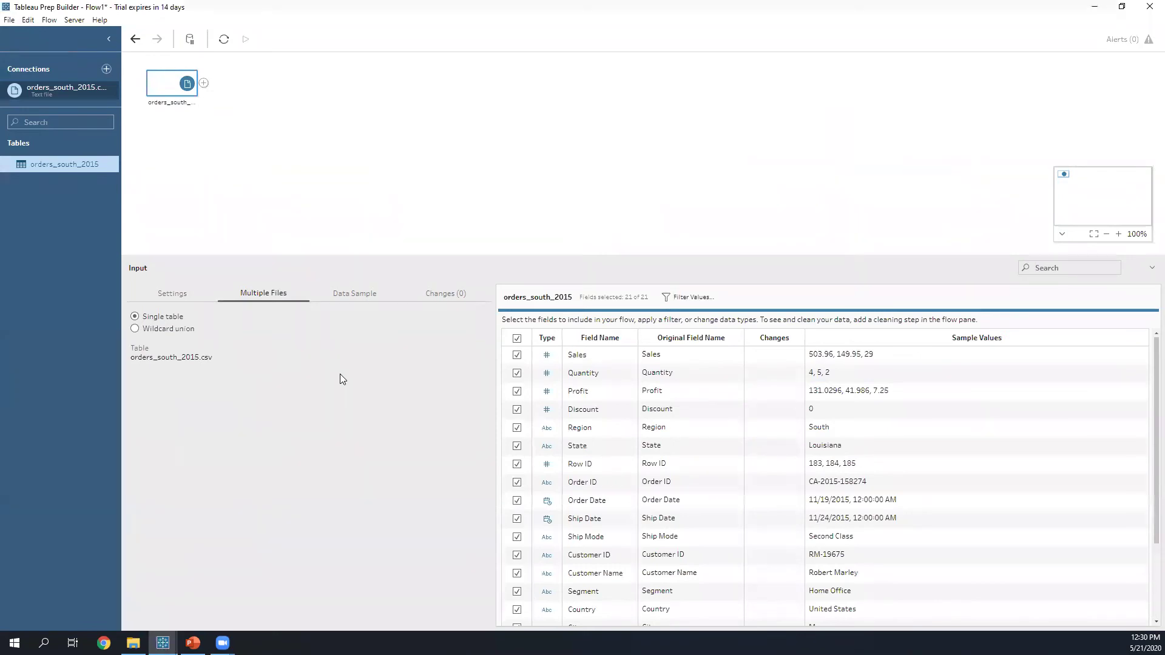
pyautogui.click(179, 328)
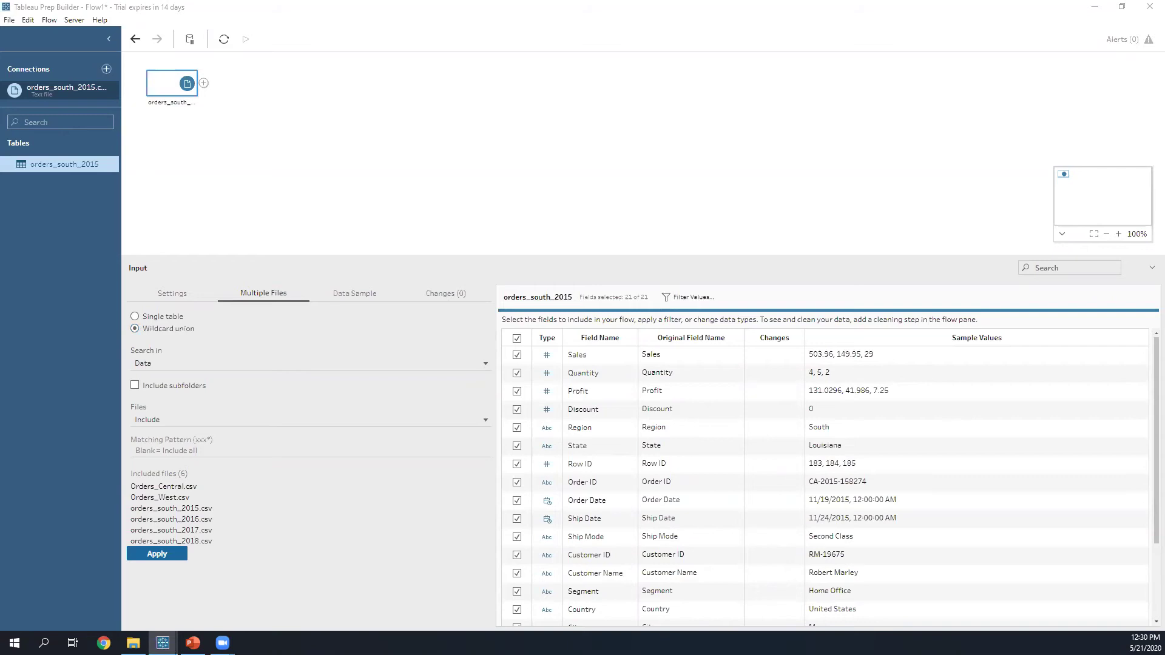
pyautogui.click(182, 451)
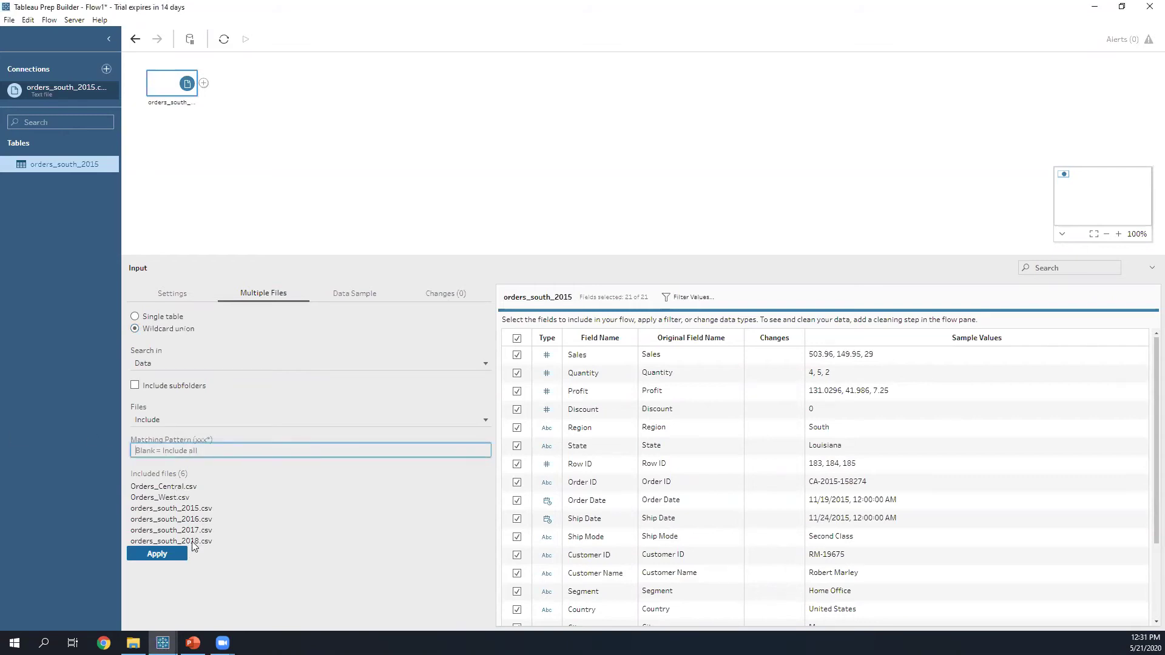
pyautogui.hotkey('ctrl', '1')
pyautogui.click(145, 553)
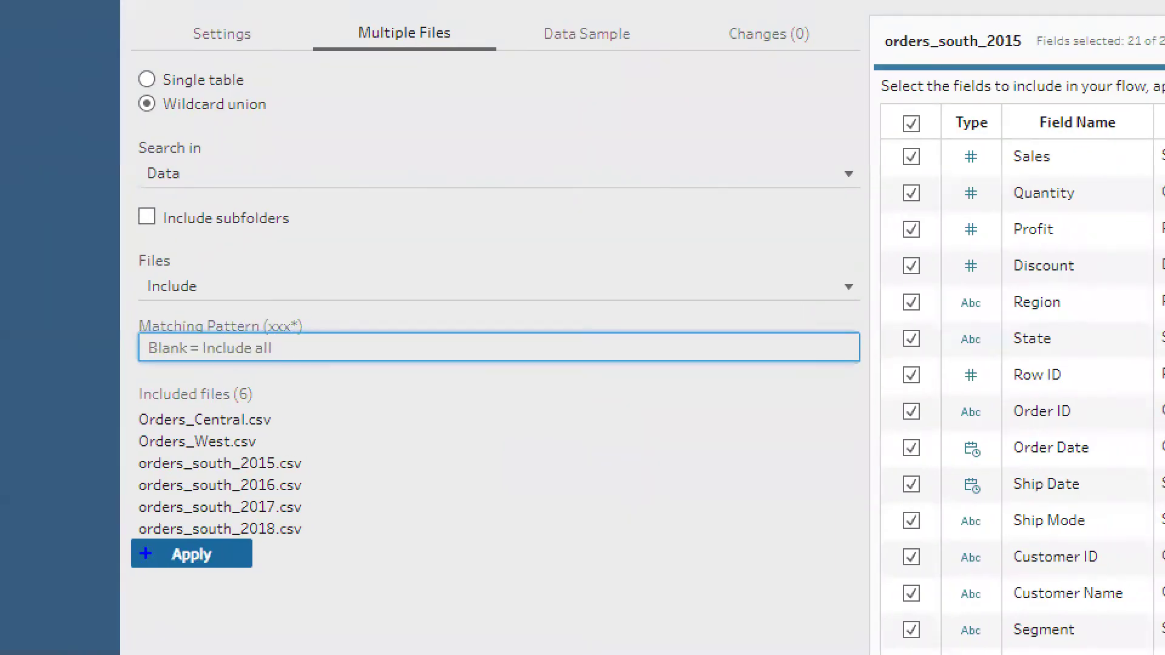
pyautogui.moveTo(132, 410)
pyautogui.mouseDown()
pyautogui.moveTo(215, 444)
pyautogui.moveTo(295, 454)
pyautogui.mouseUp()
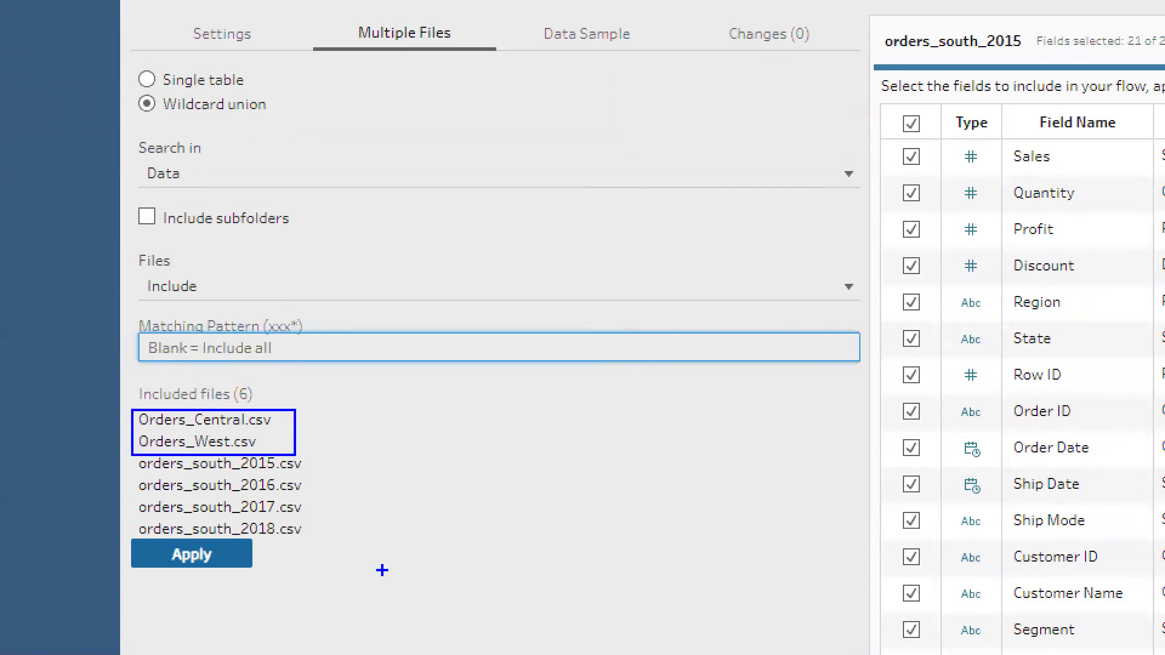
# Step: Limit the wildcard union to files matching the pattern orders_south* and apply it
pyautogui.press('Escape')
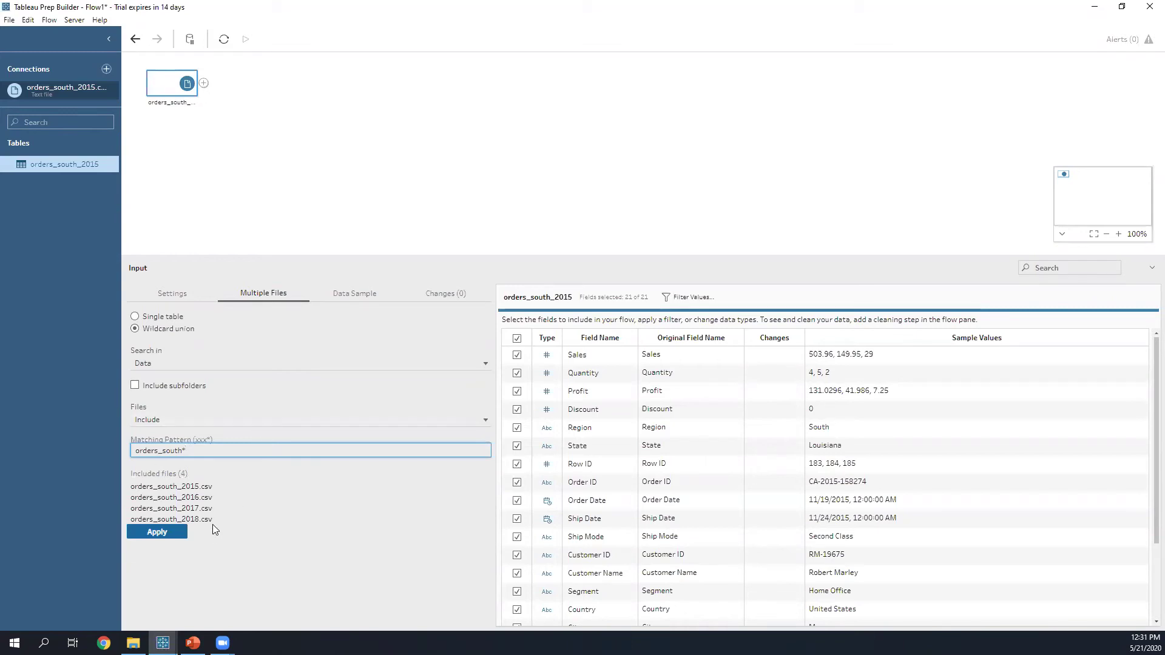
pyautogui.hotkey('ctrl', '1')
pyautogui.click(143, 436)
pyautogui.moveTo(150, 419); pyautogui.dragTo(381, 605)
pyautogui.click(165, 527)
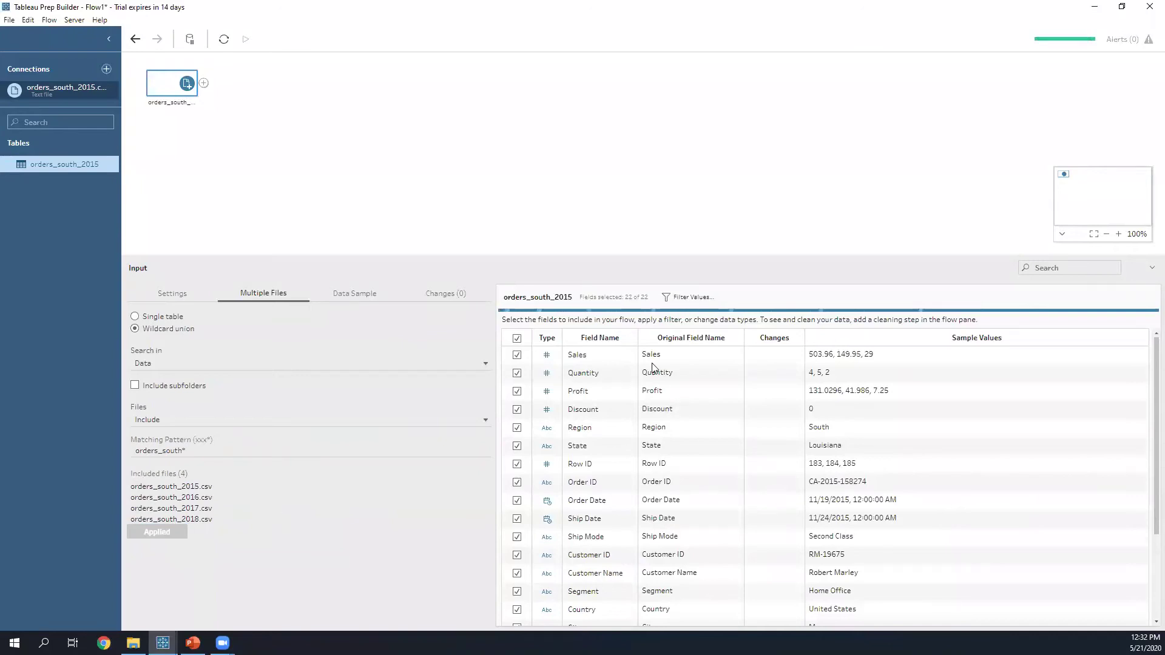
# Step: Try changing the Row ID field's data type to String in the input step
pyautogui.scroll(-3, 736, 460)
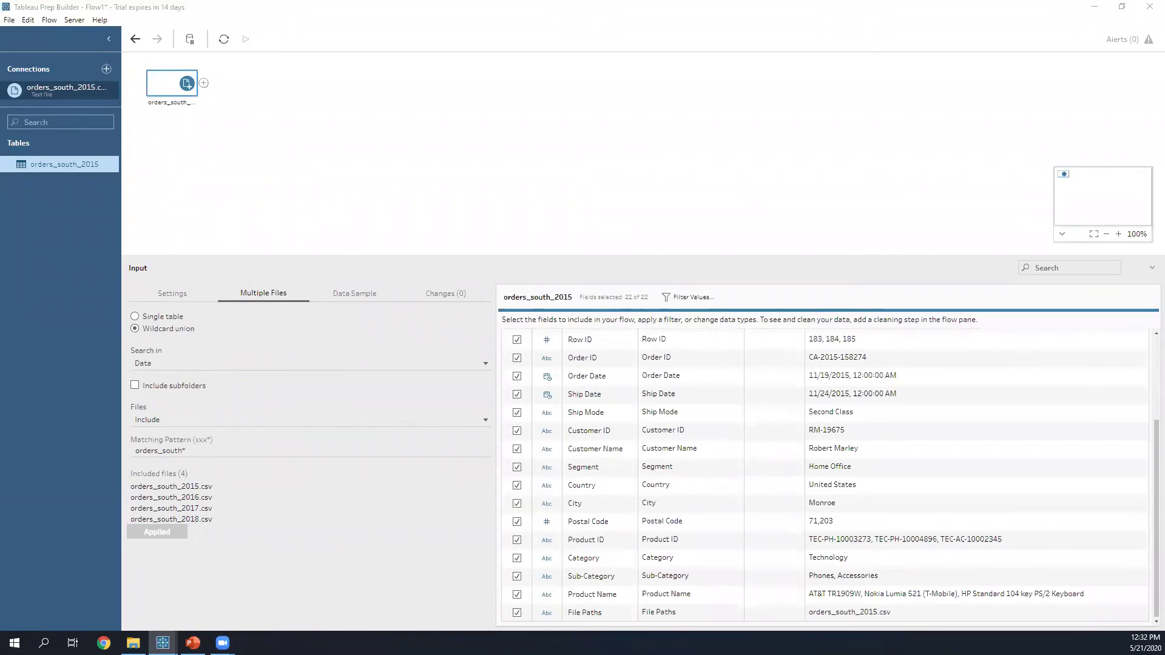
pyautogui.click(449, 288)
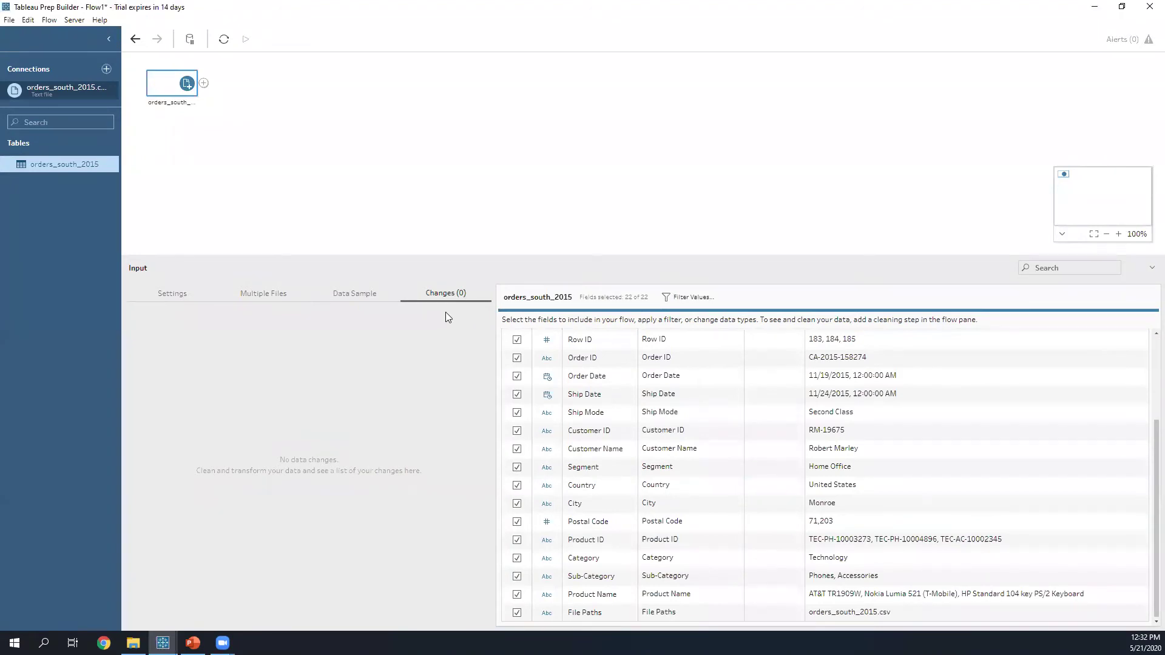
pyautogui.click(556, 341)
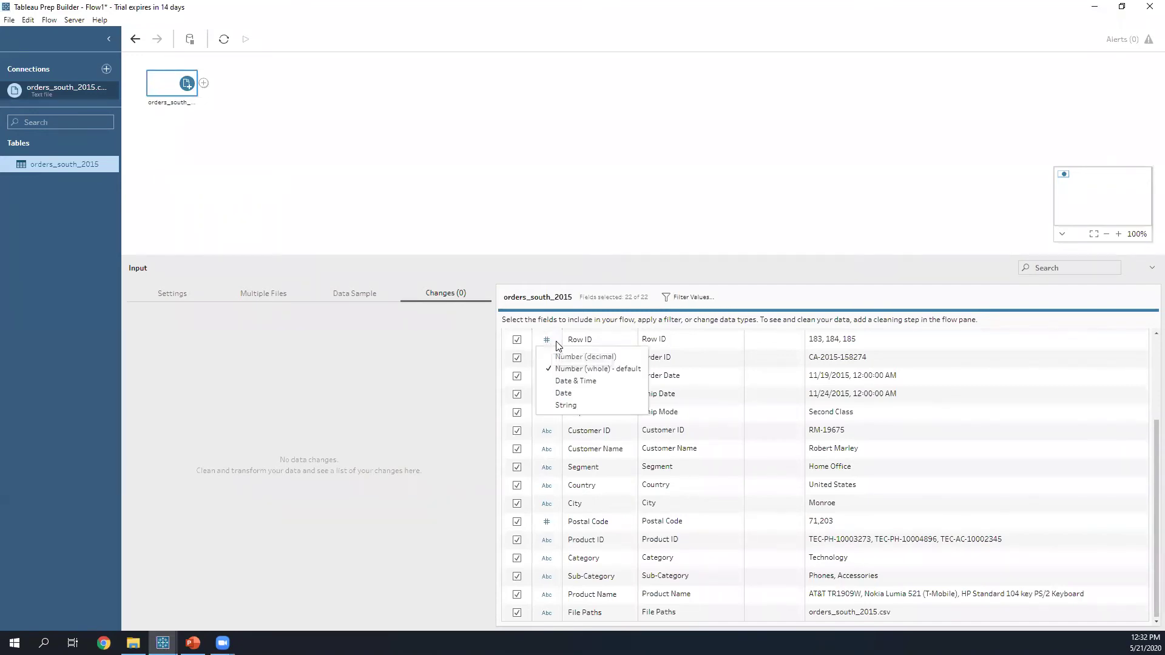
pyautogui.click(592, 406)
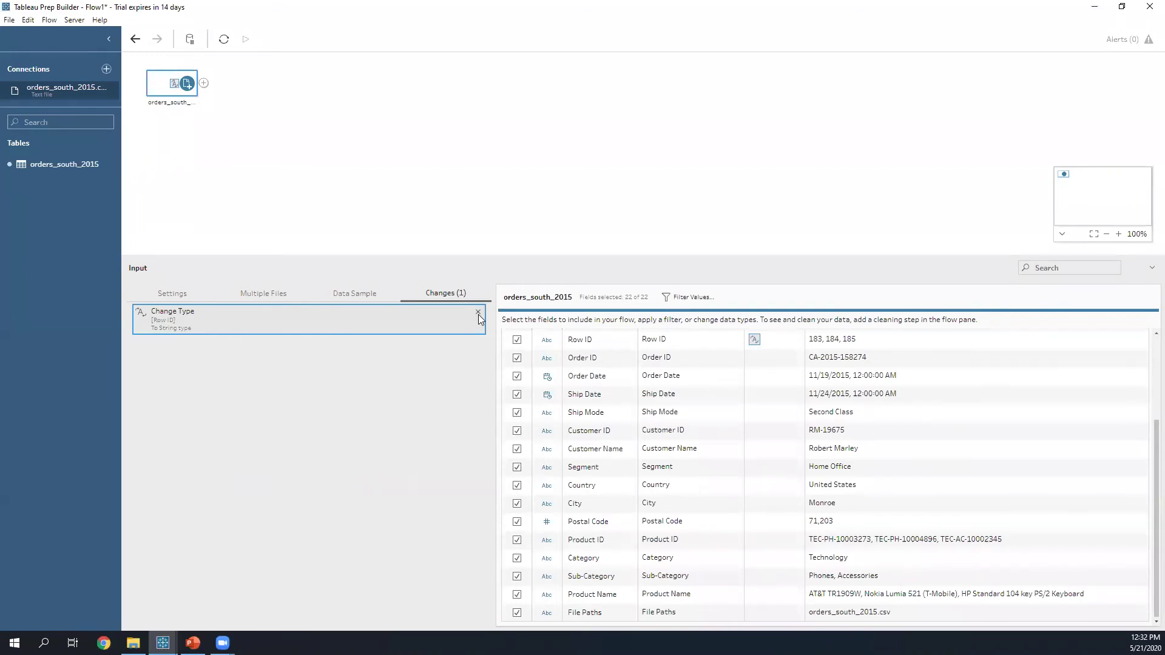
# Step: Remove the Row ID type change from the input step's list of changes
pyautogui.moveTo(484, 321); pyautogui.dragTo(534, 390)
pyautogui.moveTo(459, 297); pyautogui.dragTo(497, 330)
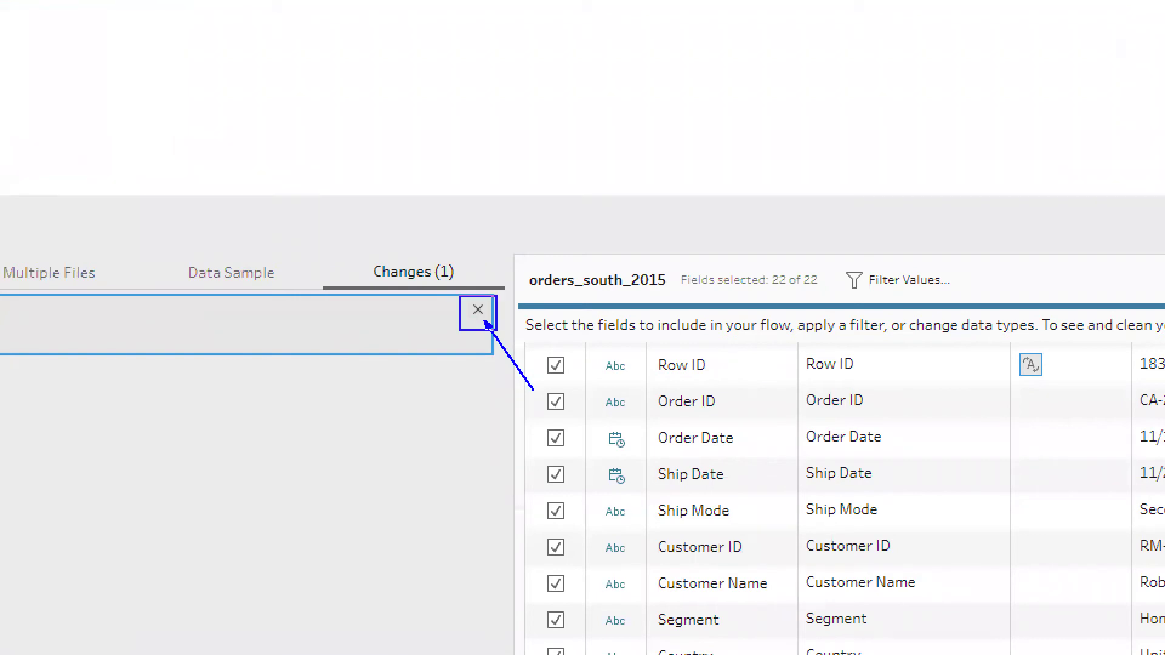
pyautogui.press('Escape')
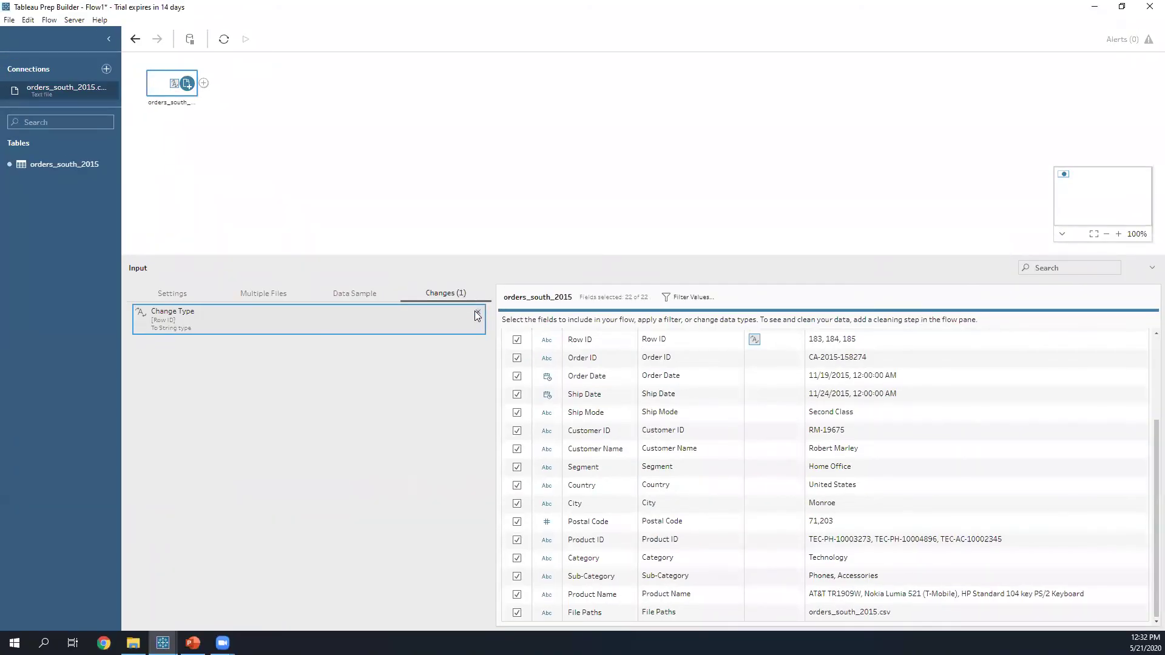
pyautogui.click(477, 314)
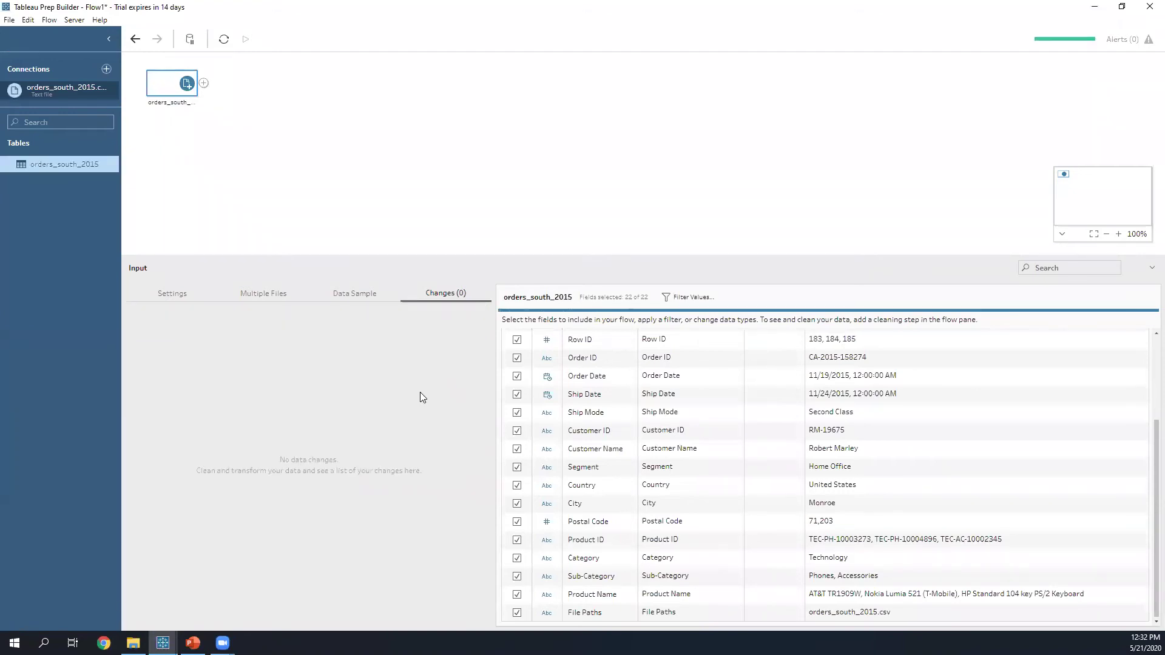
# Step: Enlarge the flow pane further by lowering its border with the Input pane, and locate the value filter option
pyautogui.scroll(3, 752, 442)
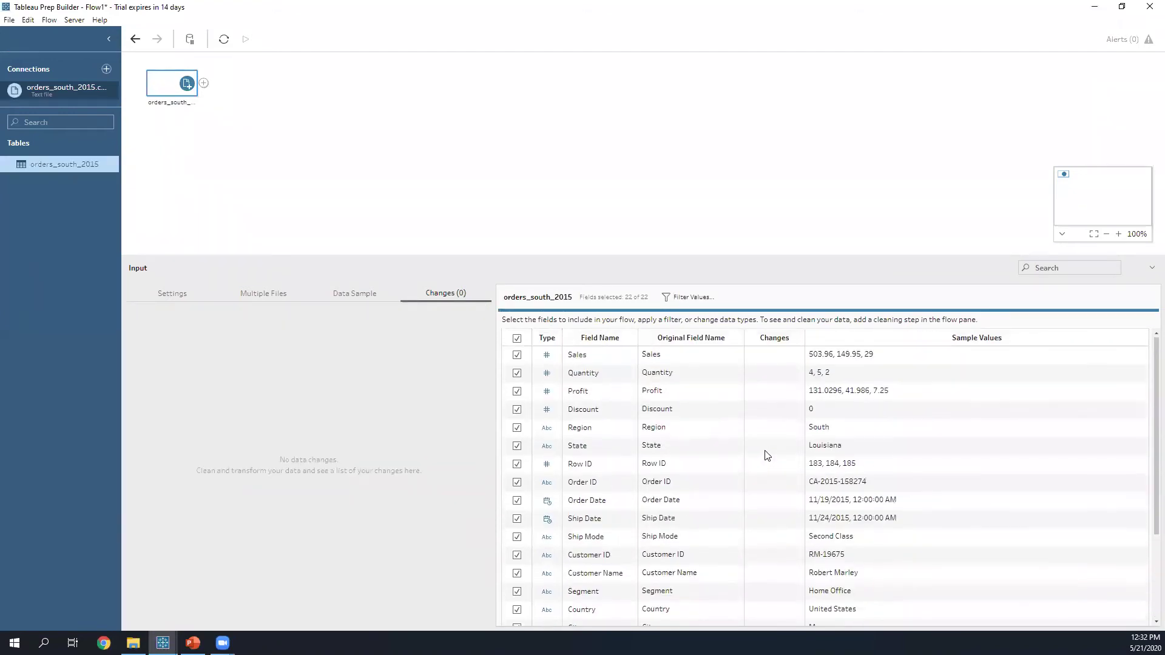
pyautogui.moveTo(696, 256); pyautogui.dragTo(694, 296)
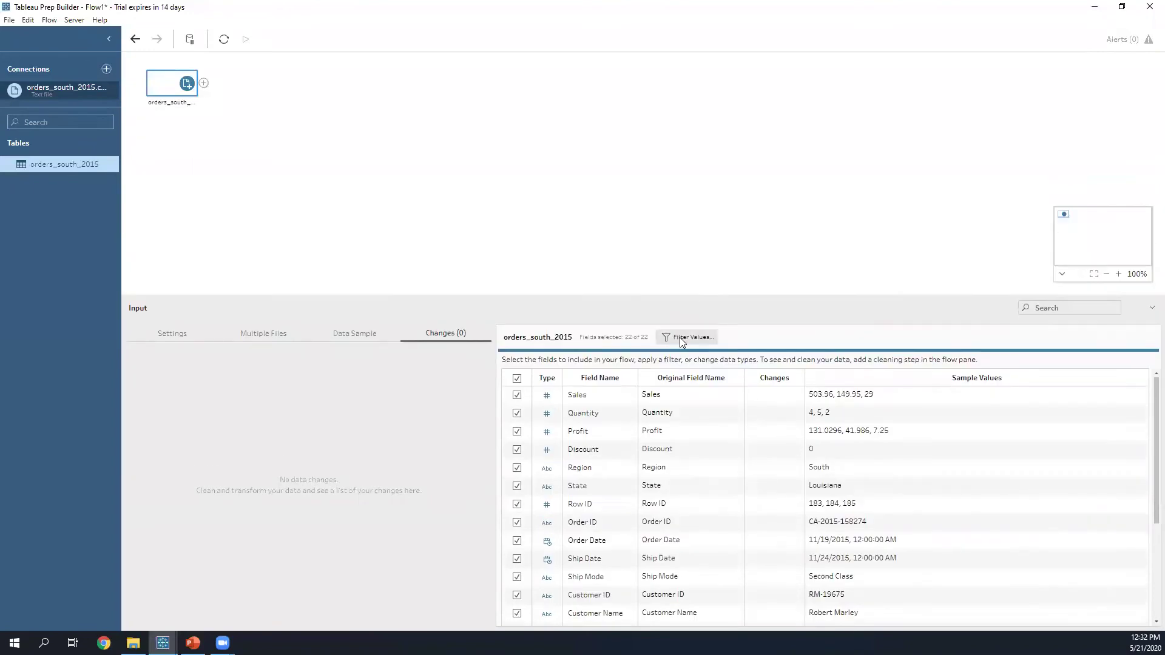
pyautogui.press('ctrl')
pyautogui.press('ctrl')
pyautogui.press('ctrl')
pyautogui.press('ctrl')
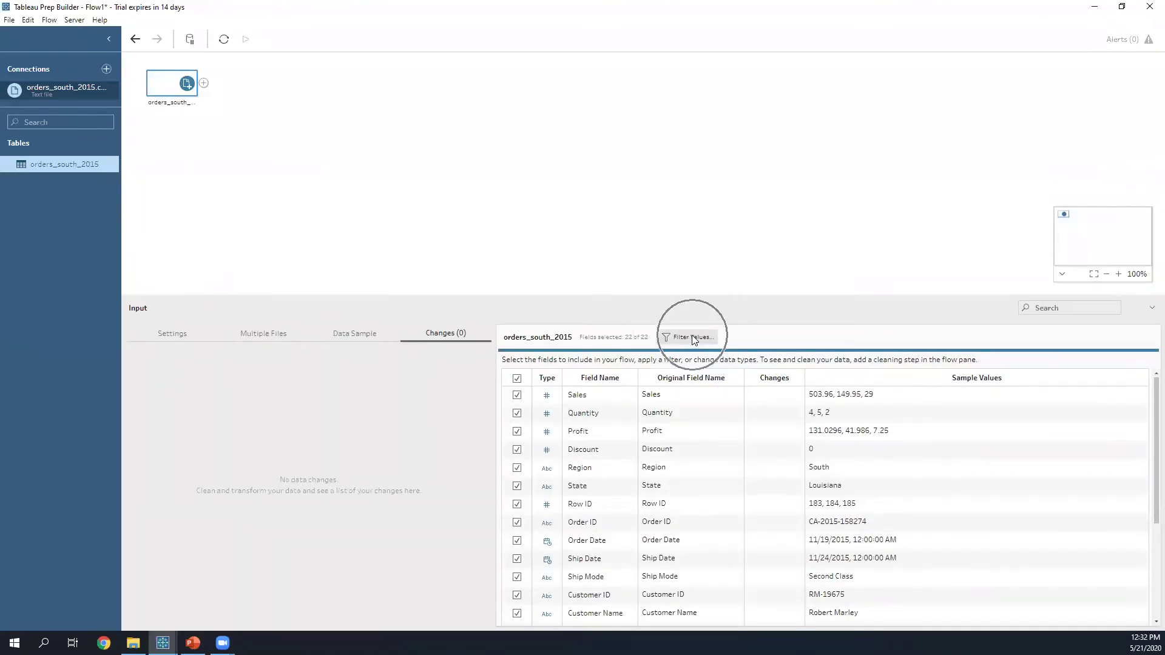
pyautogui.moveTo(566, 296); pyautogui.dragTo(567, 353)
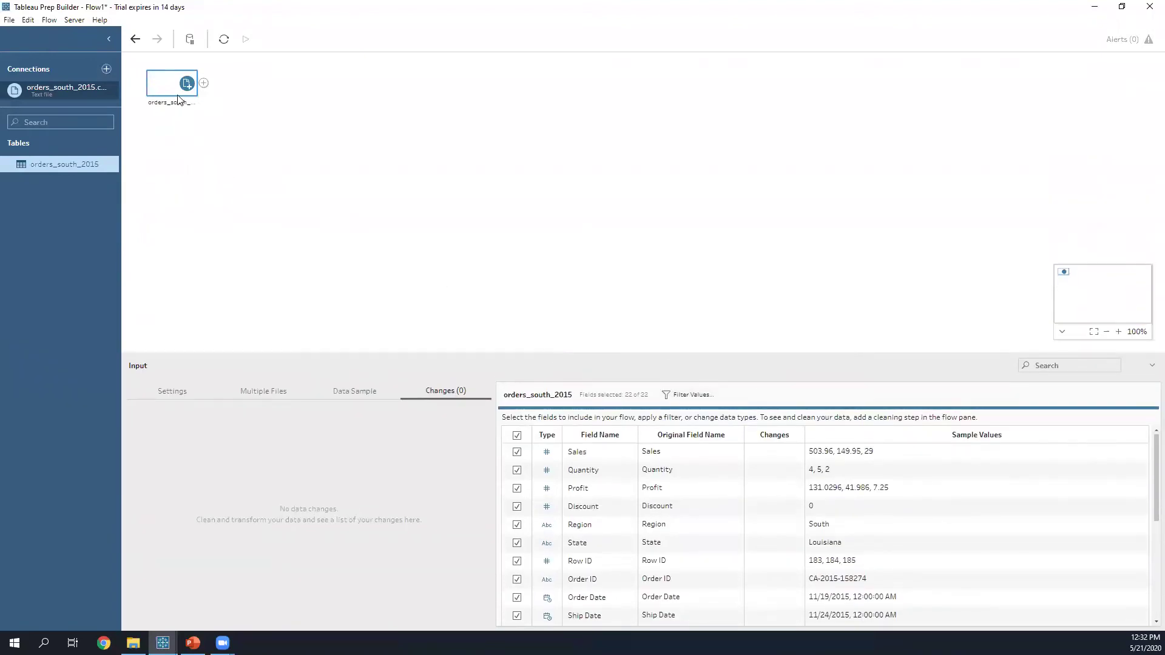
pyautogui.rightClick(178, 101)
pyautogui.click(174, 119)
pyautogui.click(186, 101)
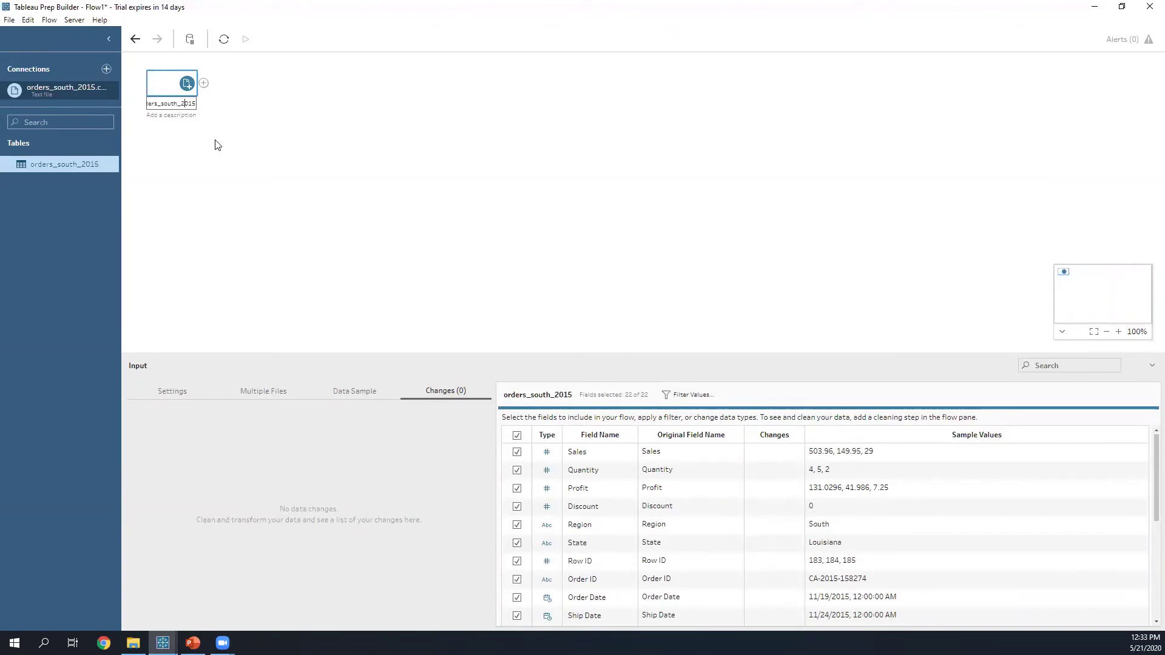
pyautogui.hotkey('ctrl', 'a')
pyautogui.click(333, 122)
# Step: Rename the orders_south_2015 input step in the flow as Orders (South)
pyautogui.rightClick(172, 98)
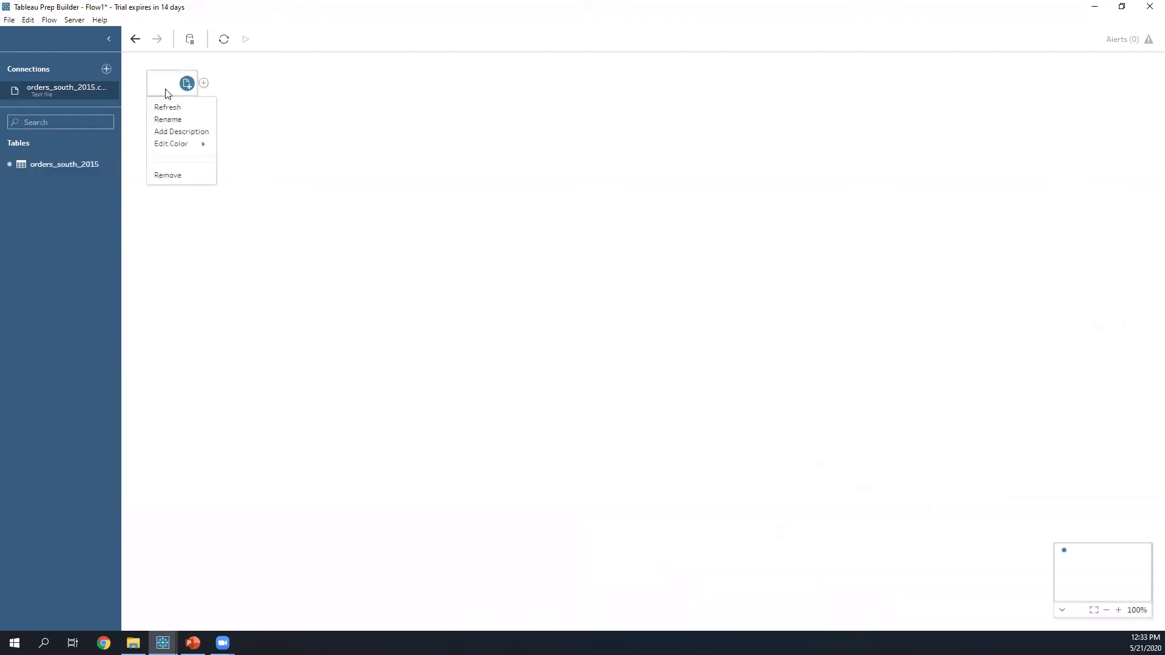
pyautogui.click(196, 121)
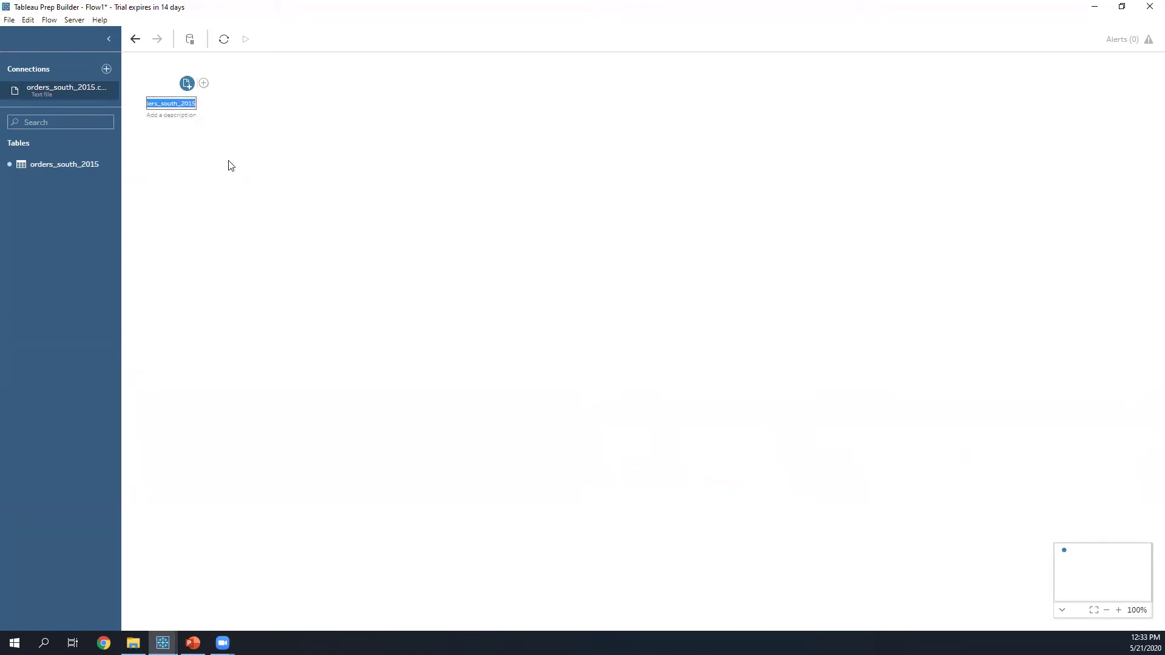
pyautogui.write('F')
pyautogui.write('Orders ')
pyautogui.write('(South)')
pyautogui.press('Return')
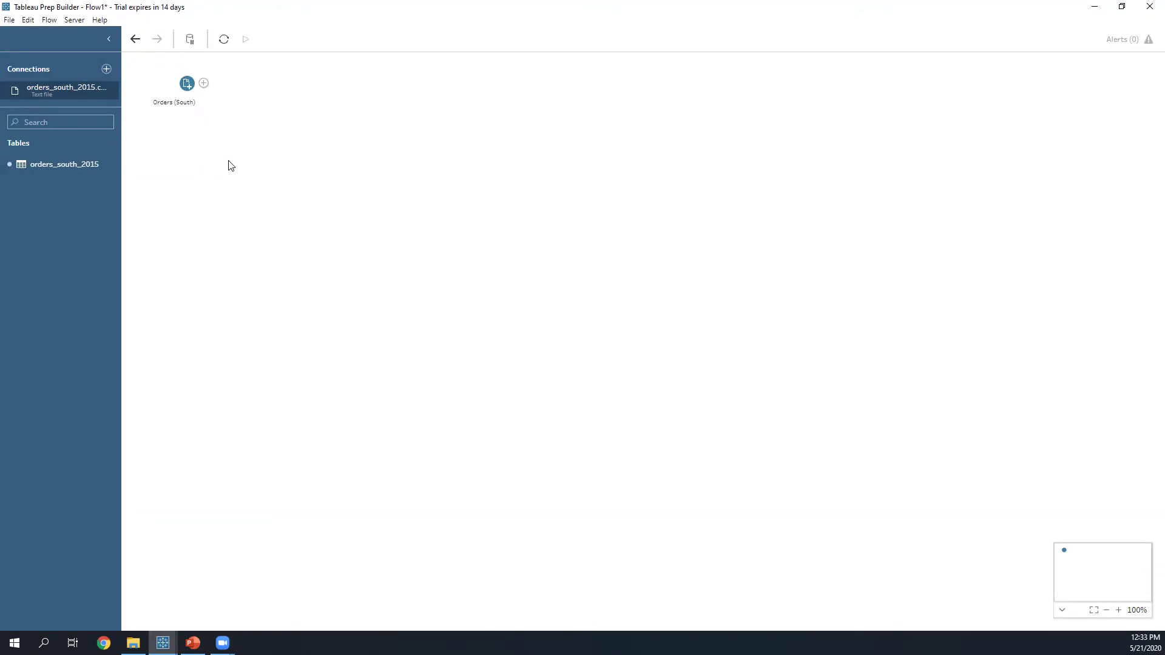
# Step: Add the description "This data input step includes multiple years" to the Orders (South) step
pyautogui.rightClick(168, 93)
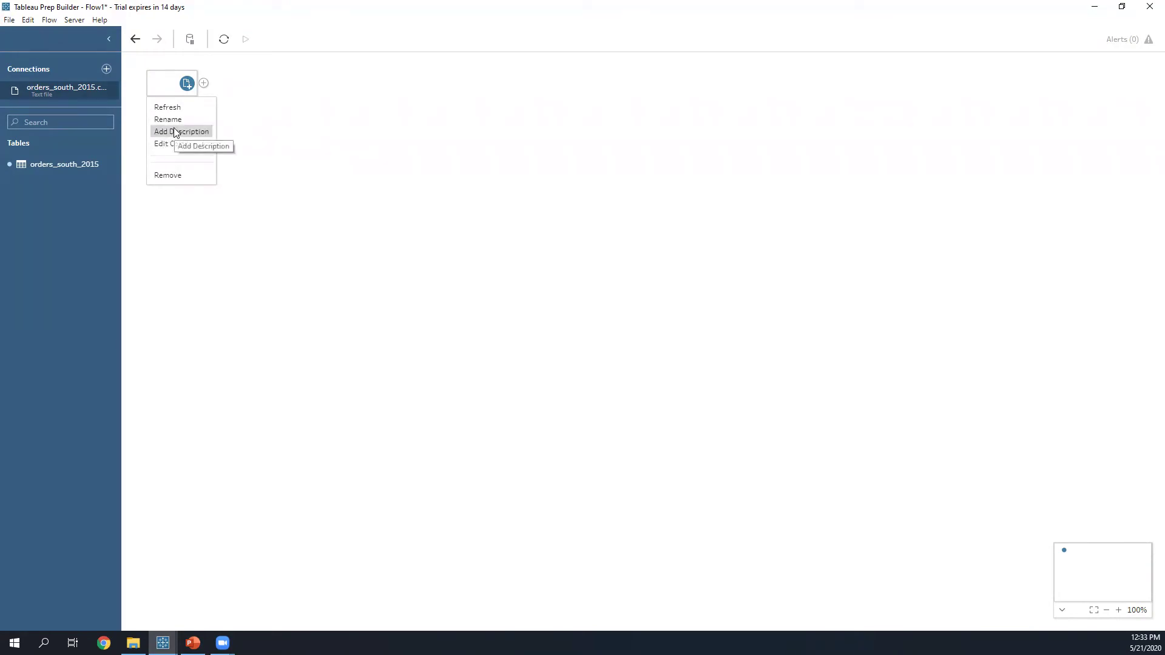
pyautogui.click(174, 132)
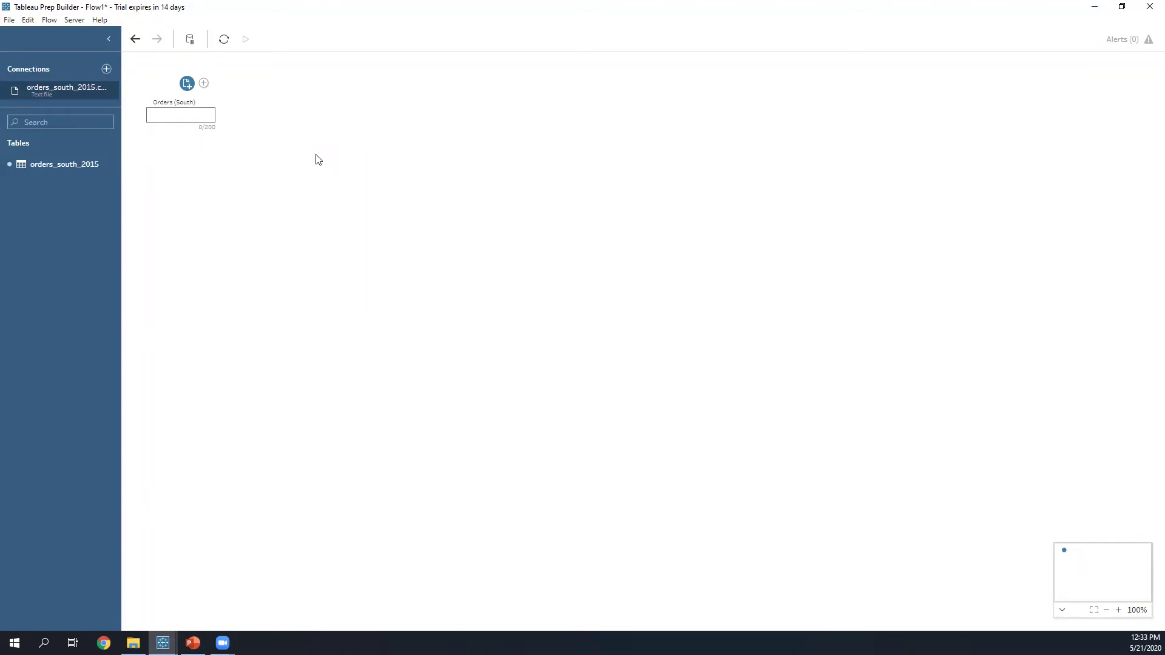
pyautogui.write('This st')
pyautogui.write('data input step is')
pyautogui.write('ncludes')
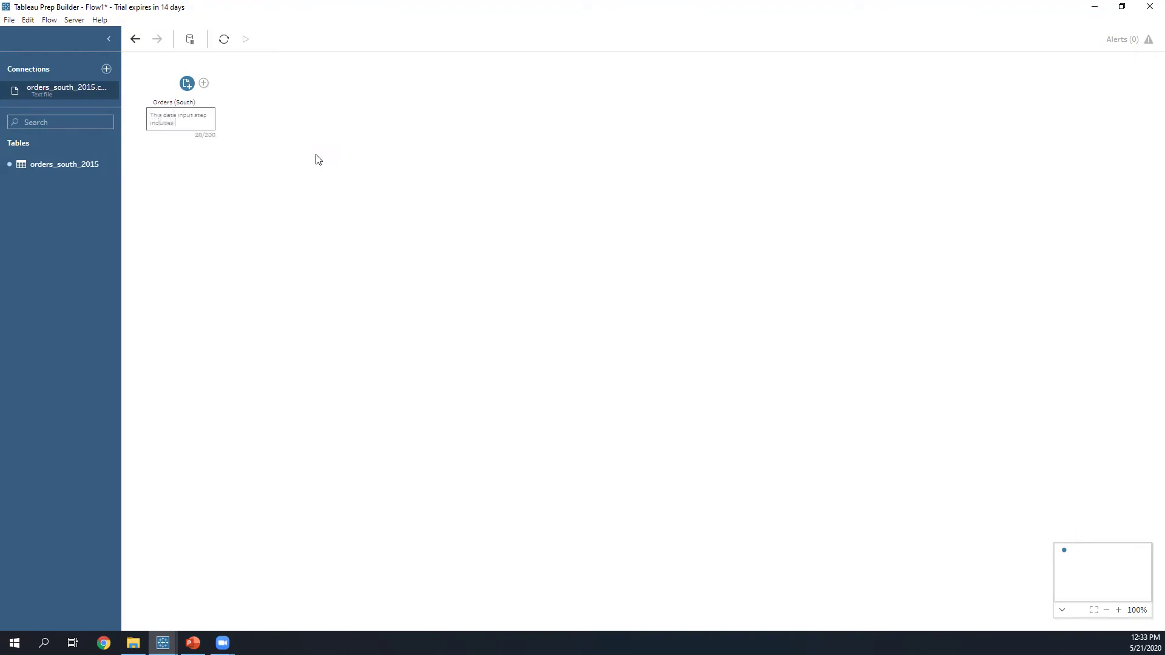
pyautogui.write(' multiples years')
pyautogui.press('Return')
# Step: Add a Microsoft Excel connection to the Orders_East workbook in the Data folder
pyautogui.click(106, 70)
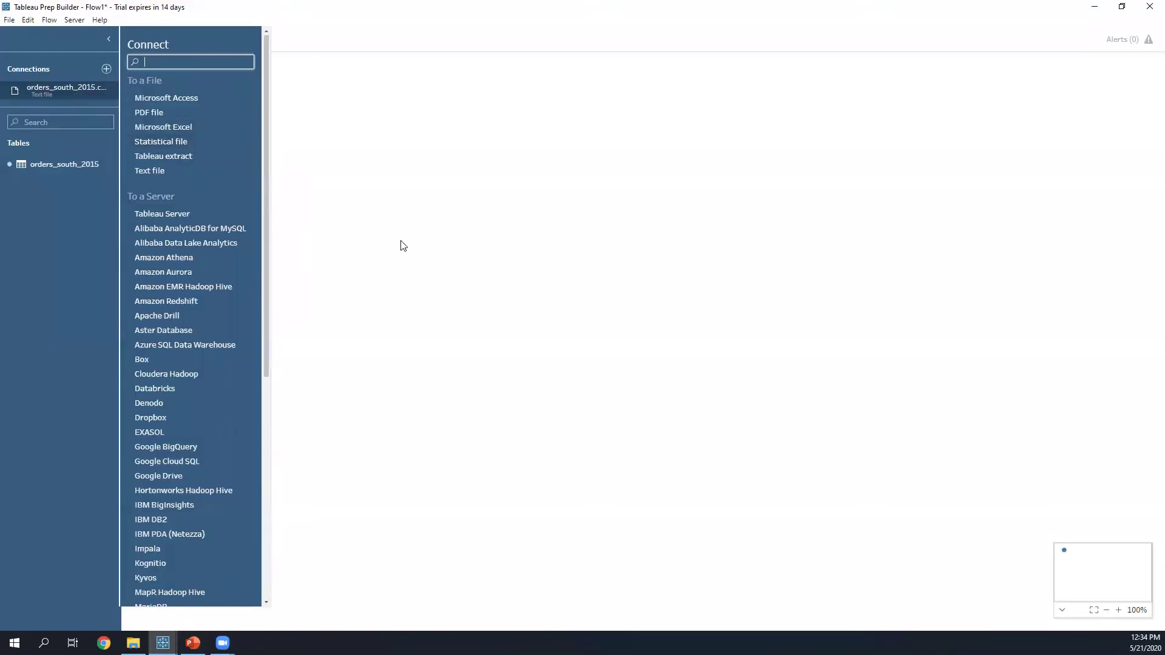
pyautogui.click(190, 133)
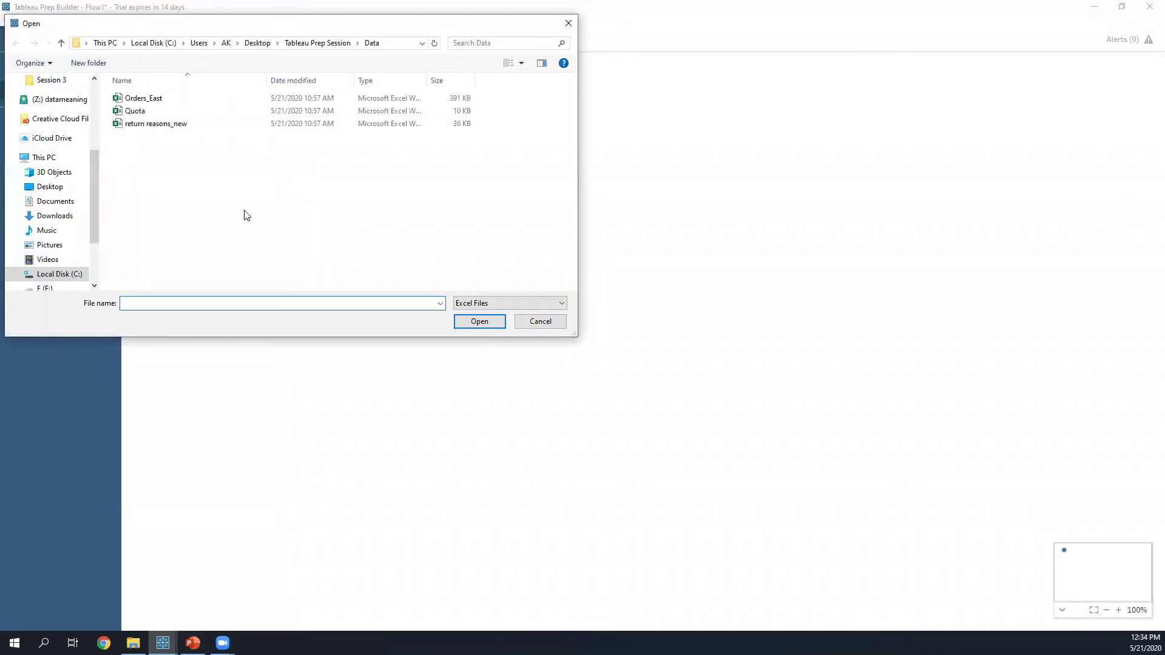
pyautogui.click(189, 101)
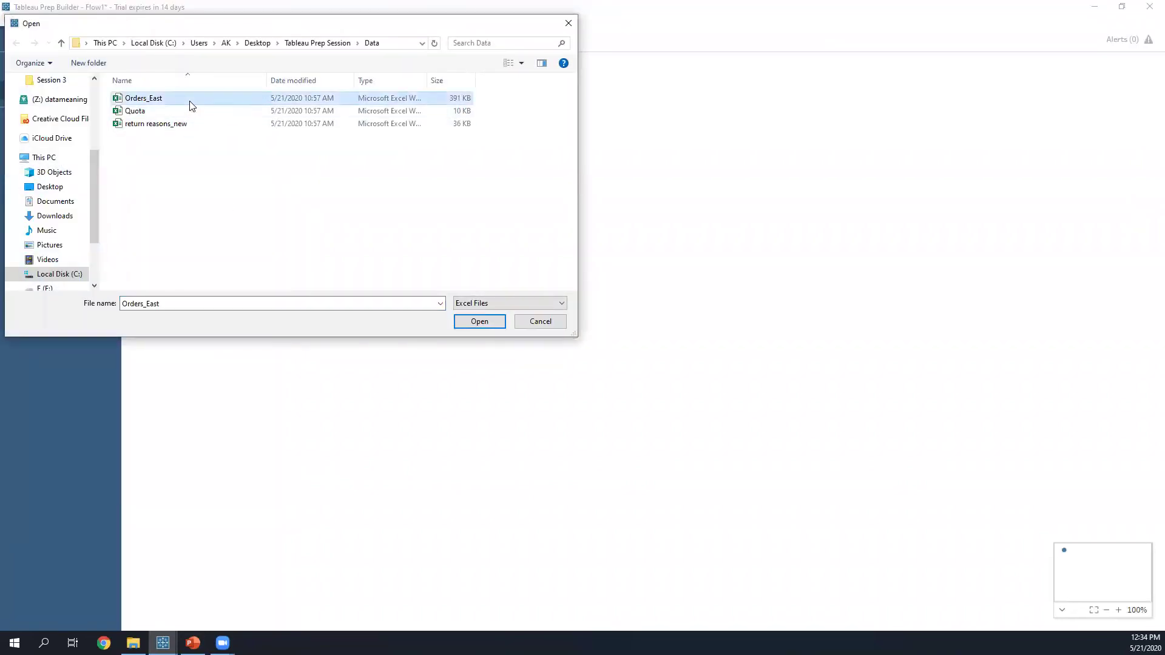
pyautogui.click(477, 326)
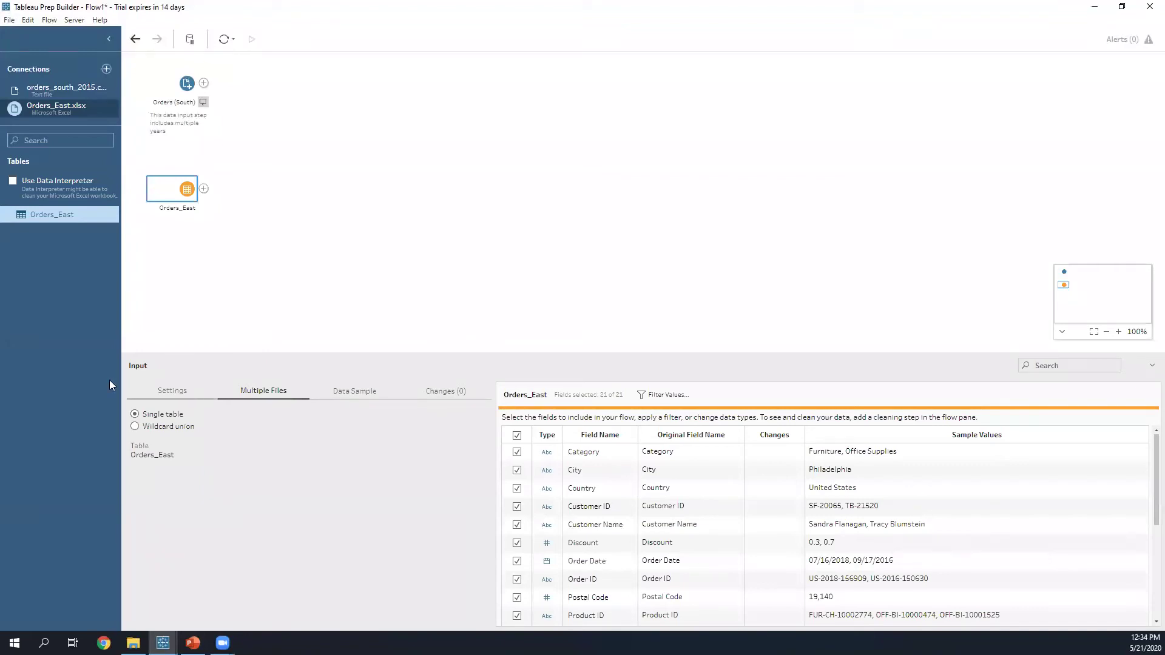
# Step: Review the Orders_East input settings in an enlarged Input pane, and restore the taller flow pane
pyautogui.click(156, 399)
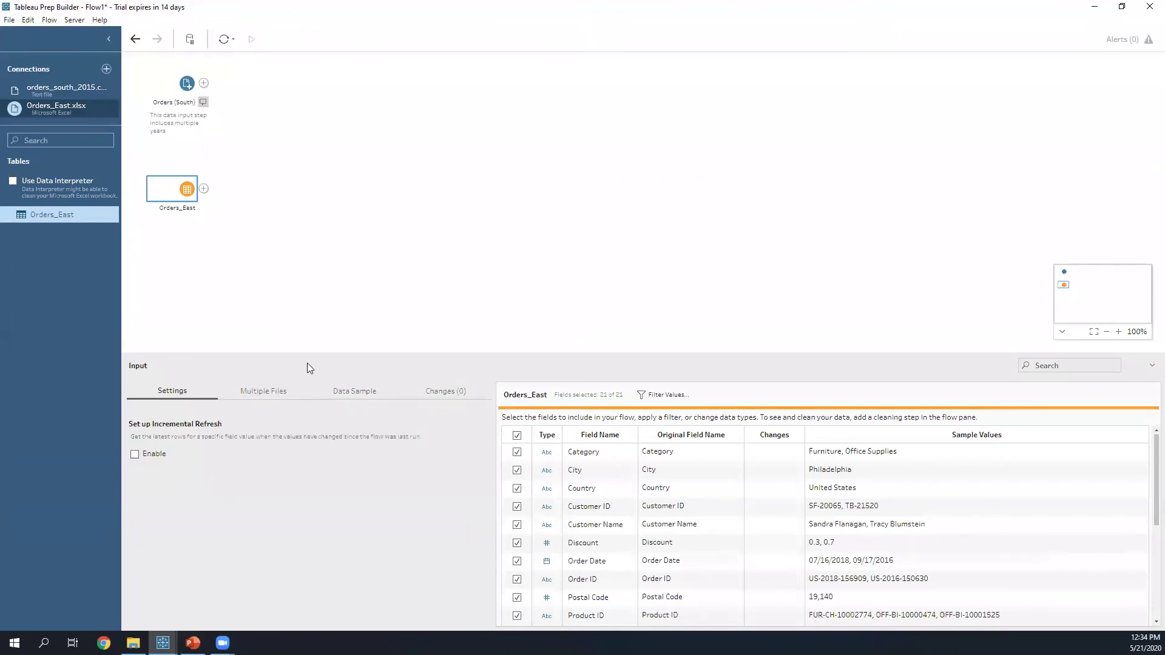
pyautogui.moveTo(316, 354); pyautogui.dragTo(359, 216)
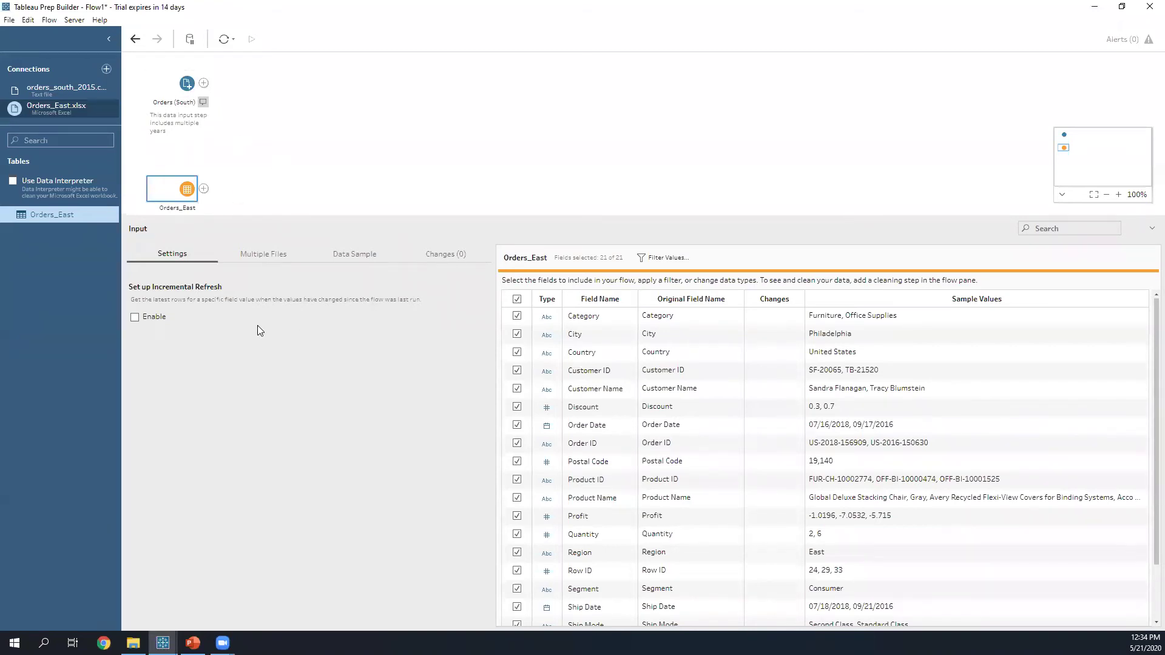
pyautogui.moveTo(126, 222)
pyautogui.mouseDown()
pyautogui.moveTo(435, 424)
pyautogui.moveTo(486, 437)
pyautogui.mouseUp()
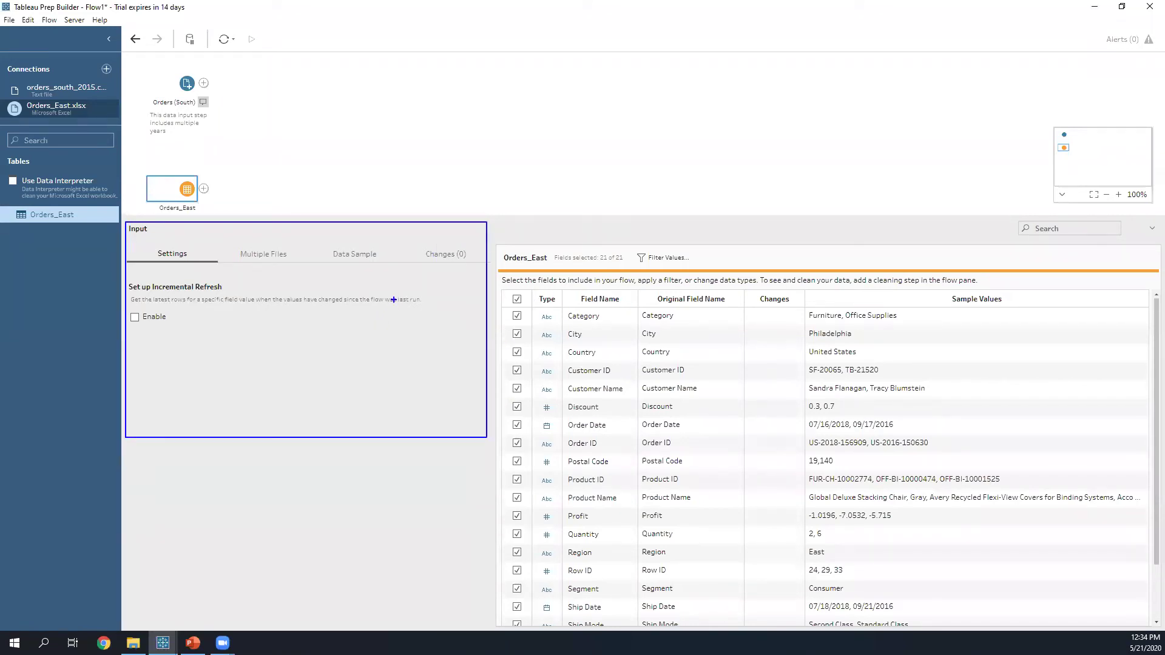
pyautogui.press('Escape')
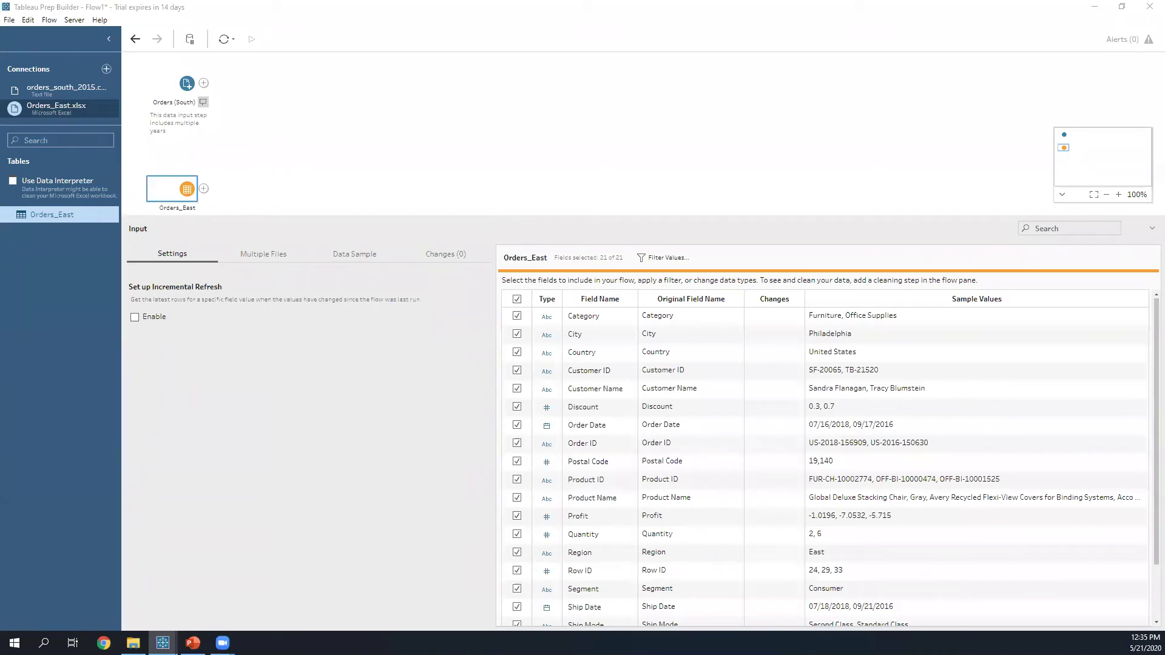
pyautogui.click(328, 212)
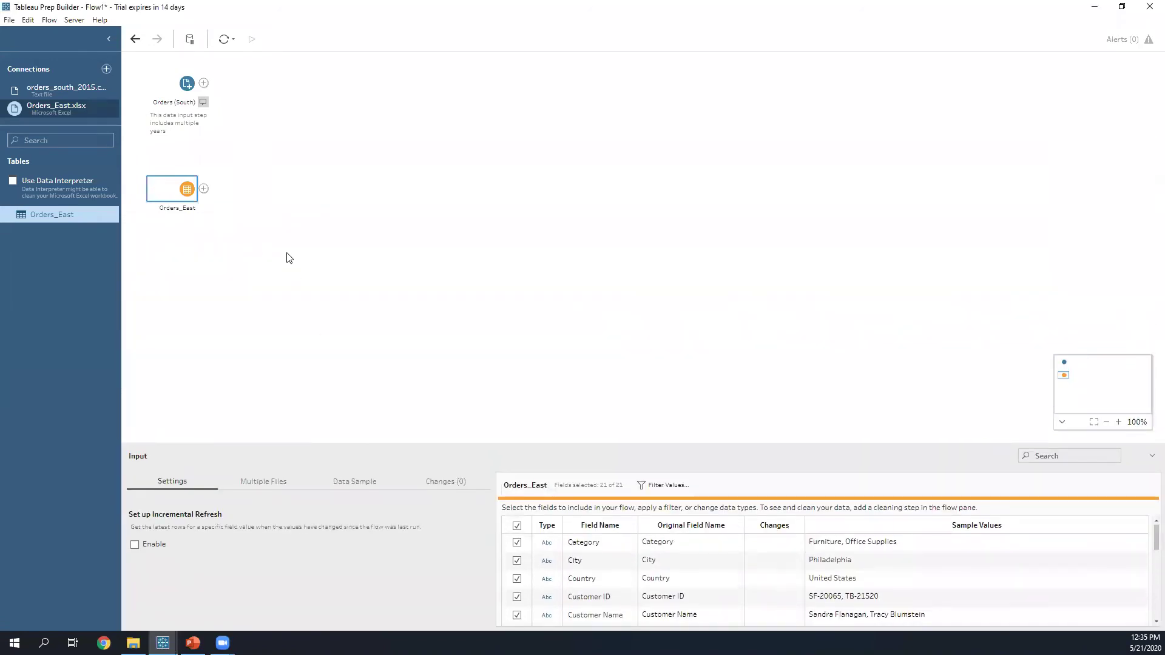
# Step: Add a text file connection to Orders_Central and place its input step further below Orders_East in the flow
pyautogui.click(107, 68)
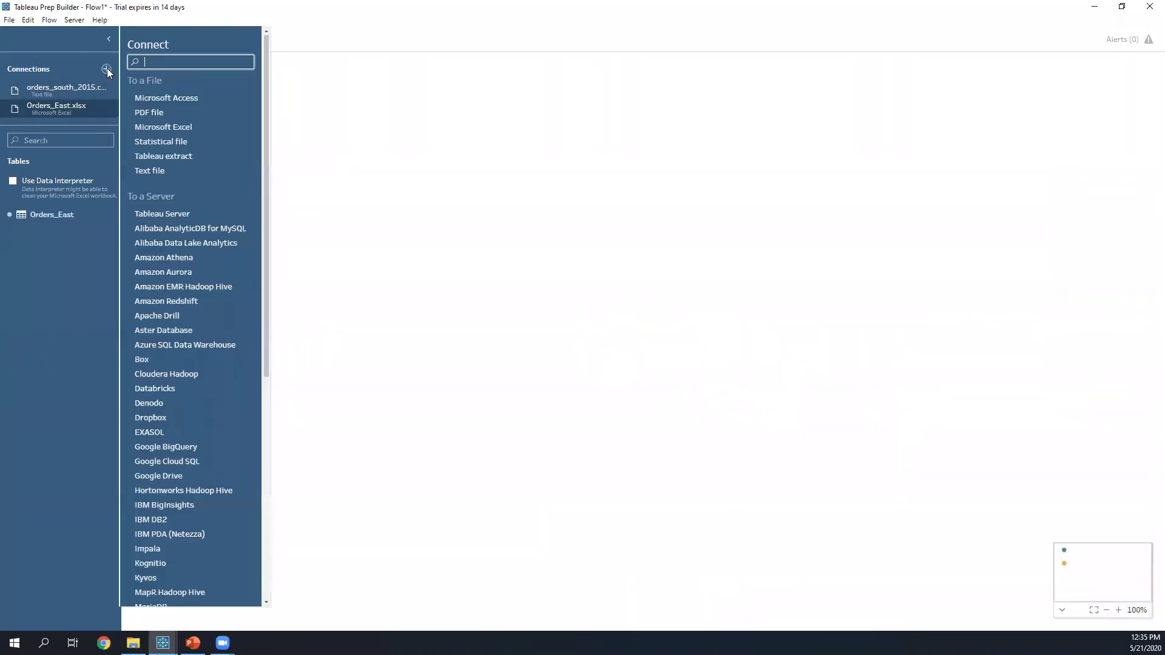
pyautogui.click(195, 171)
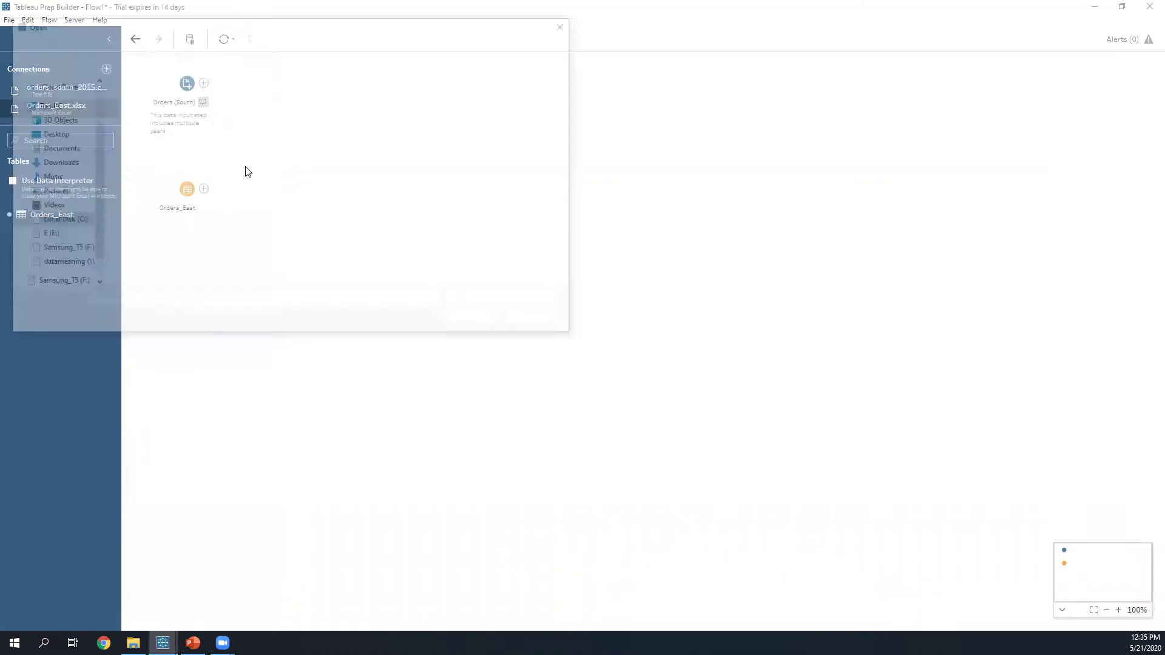
pyautogui.click(188, 100)
pyautogui.click(488, 319)
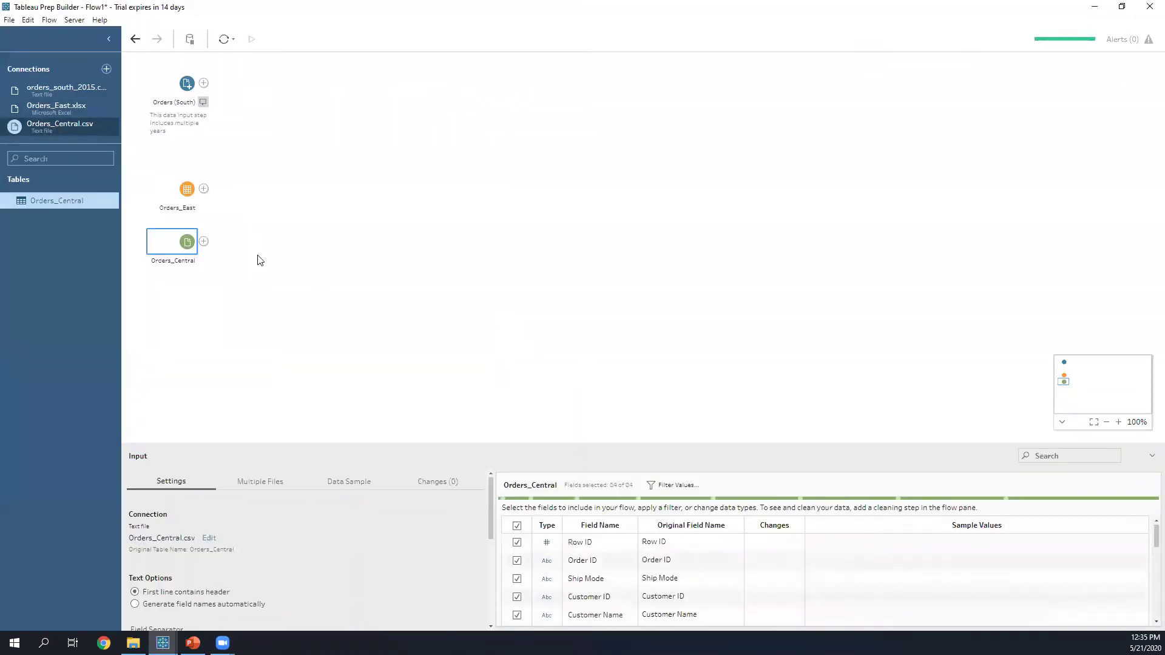
pyautogui.click(255, 256)
pyautogui.moveTo(181, 250); pyautogui.dragTo(181, 303)
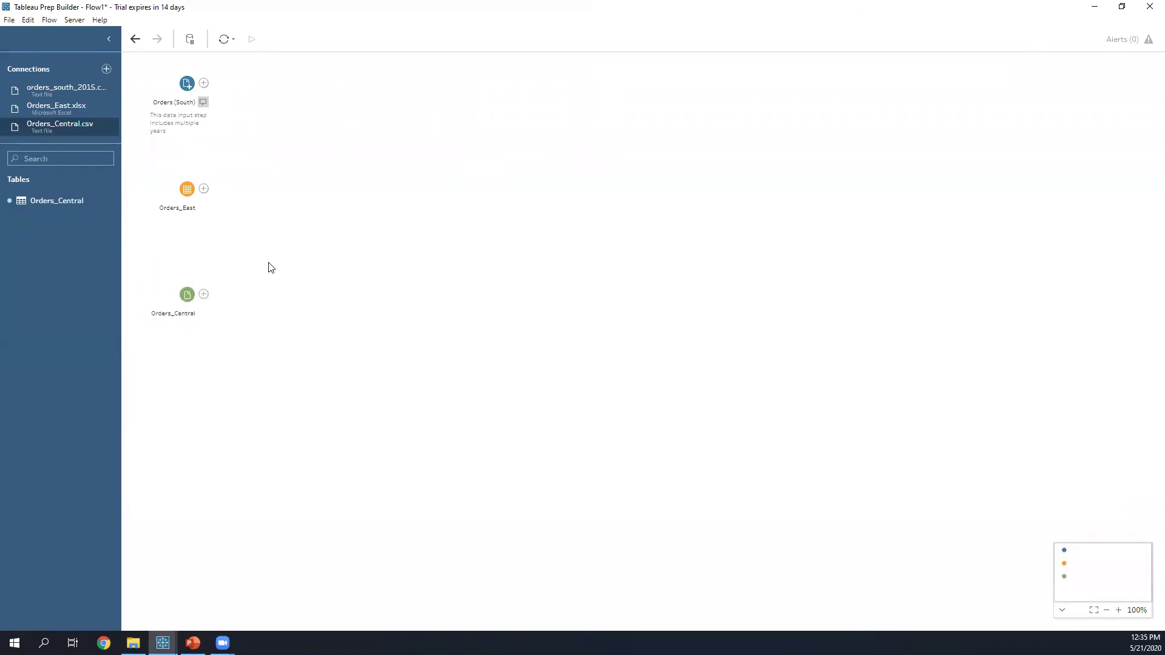
# Step: Add a text file connection to Orders_West from the Data folder
pyautogui.click(107, 69)
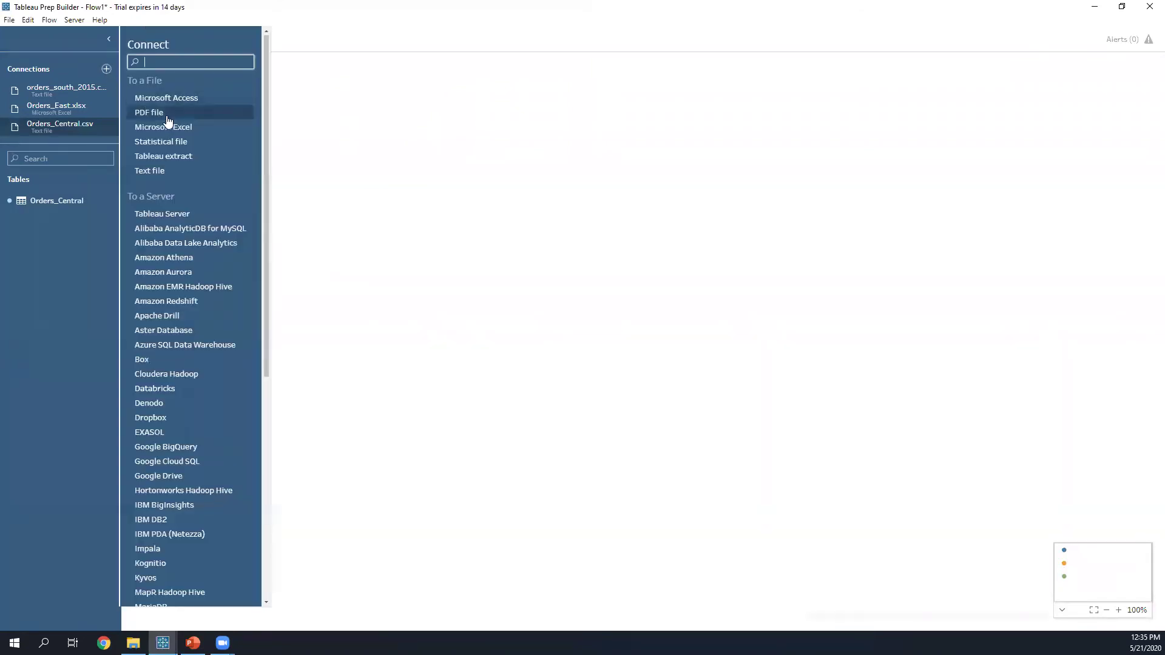
pyautogui.click(175, 171)
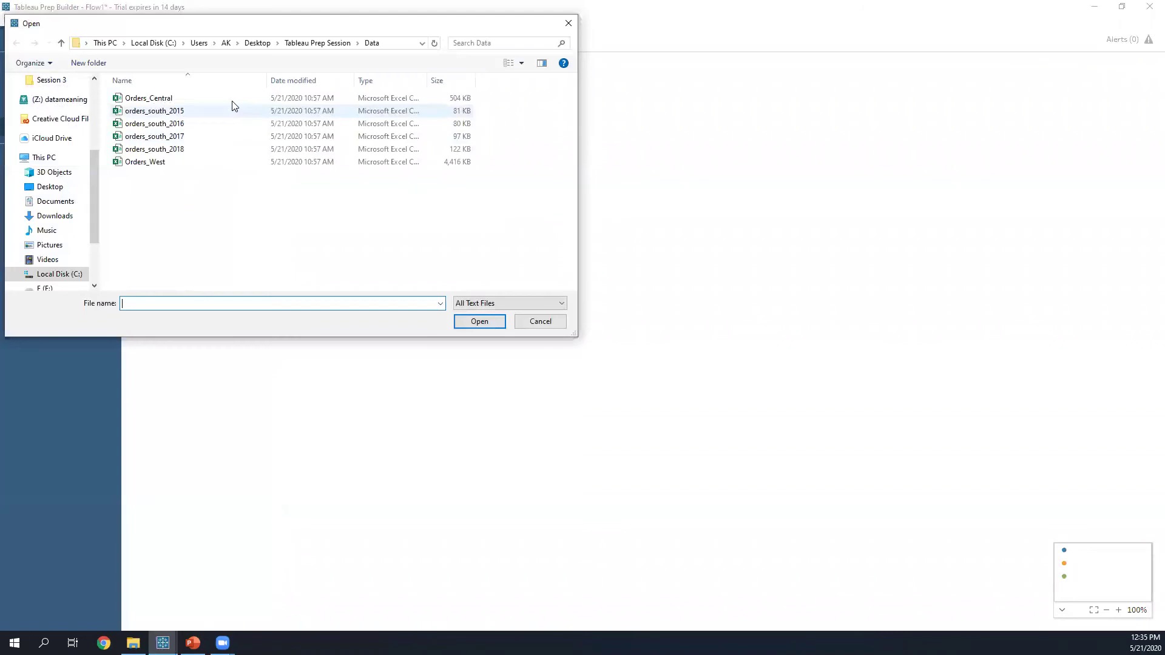
pyautogui.click(199, 163)
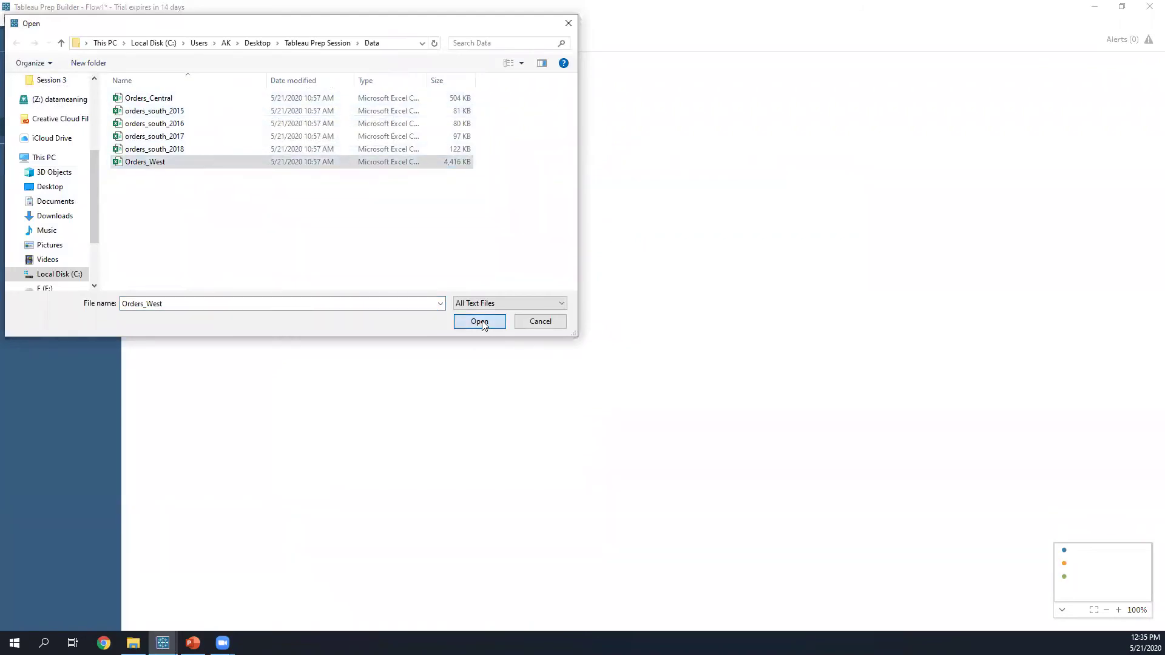
pyautogui.click(484, 322)
pyautogui.click(339, 253)
# Step: Spread the Orders_East, Orders_West and Orders_Central steps out in one evenly spaced column in the flow pane
pyautogui.moveTo(187, 189)
pyautogui.mouseDown()
pyautogui.moveTo(276, 175)
pyautogui.moveTo(195, 186)
pyautogui.mouseUp()
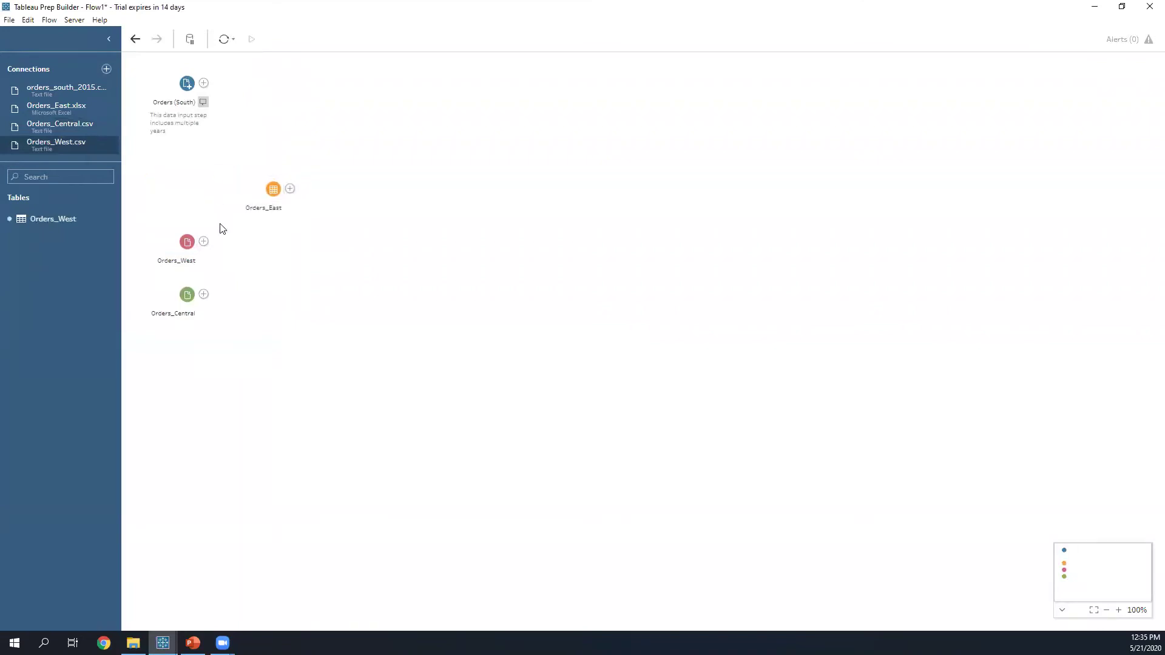
pyautogui.moveTo(238, 226); pyautogui.dragTo(171, 328)
pyautogui.moveTo(176, 247); pyautogui.dragTo(181, 288)
pyautogui.click(186, 321)
pyautogui.moveTo(184, 363); pyautogui.dragTo(179, 402)
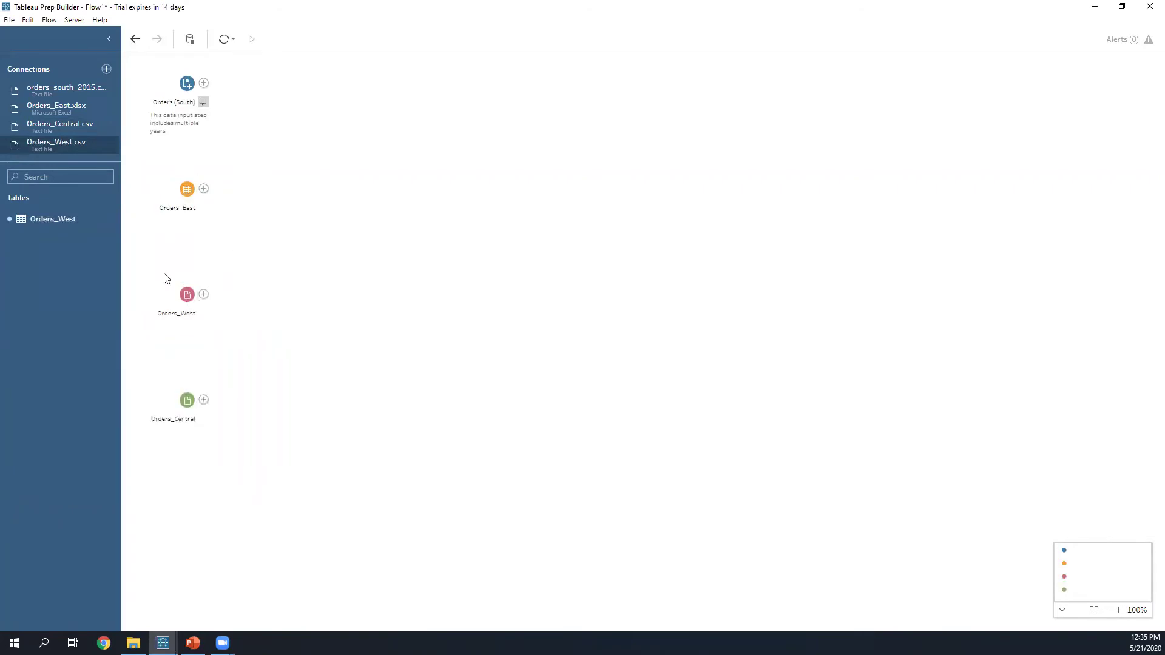
pyautogui.moveTo(180, 193); pyautogui.dragTo(625, 282)
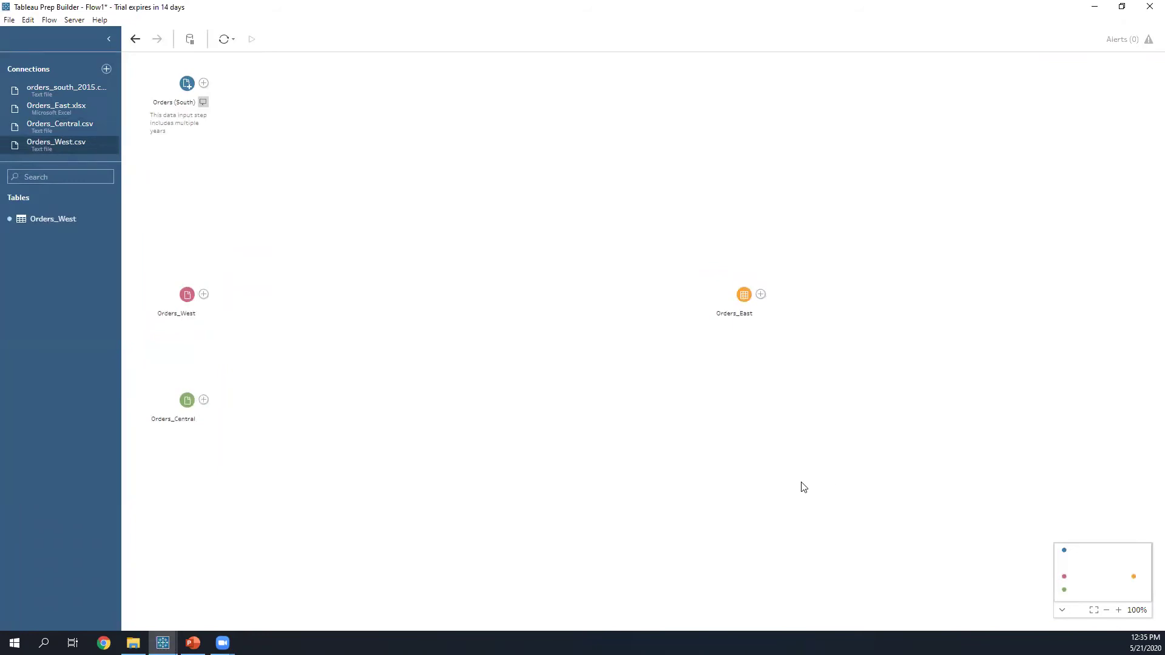
pyautogui.moveTo(743, 298); pyautogui.dragTo(181, 203)
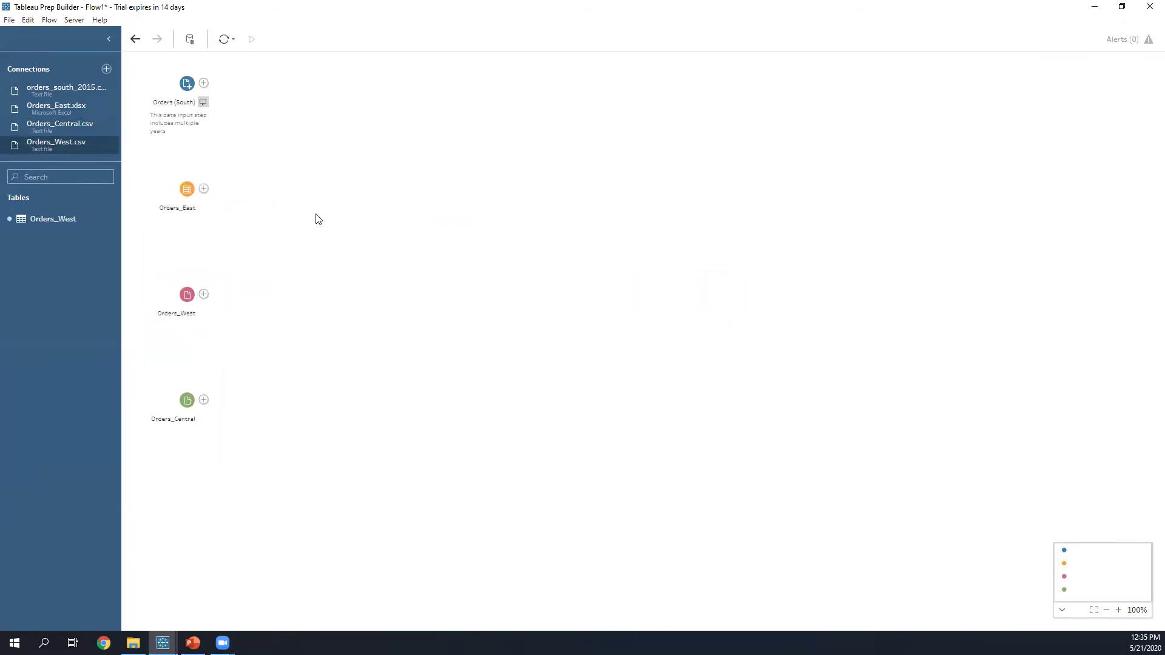
# Step: Rename the Orders_East input step in the flow as Orders (East)
pyautogui.rightClick(179, 195)
pyautogui.click(176, 224)
pyautogui.write('Orders (East)')
pyautogui.press('Return')
# Step: Rename the Orders_West input step in the flow as Orders (West)
pyautogui.rightClick(180, 237)
pyautogui.click(187, 273)
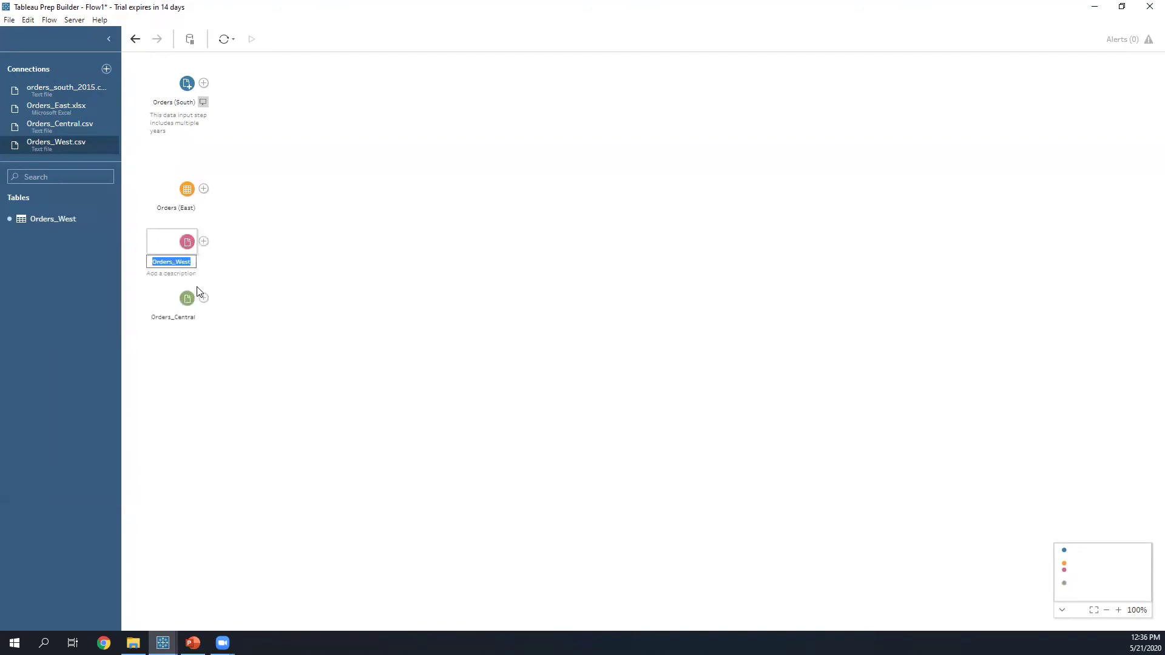
pyautogui.write('Orders West')
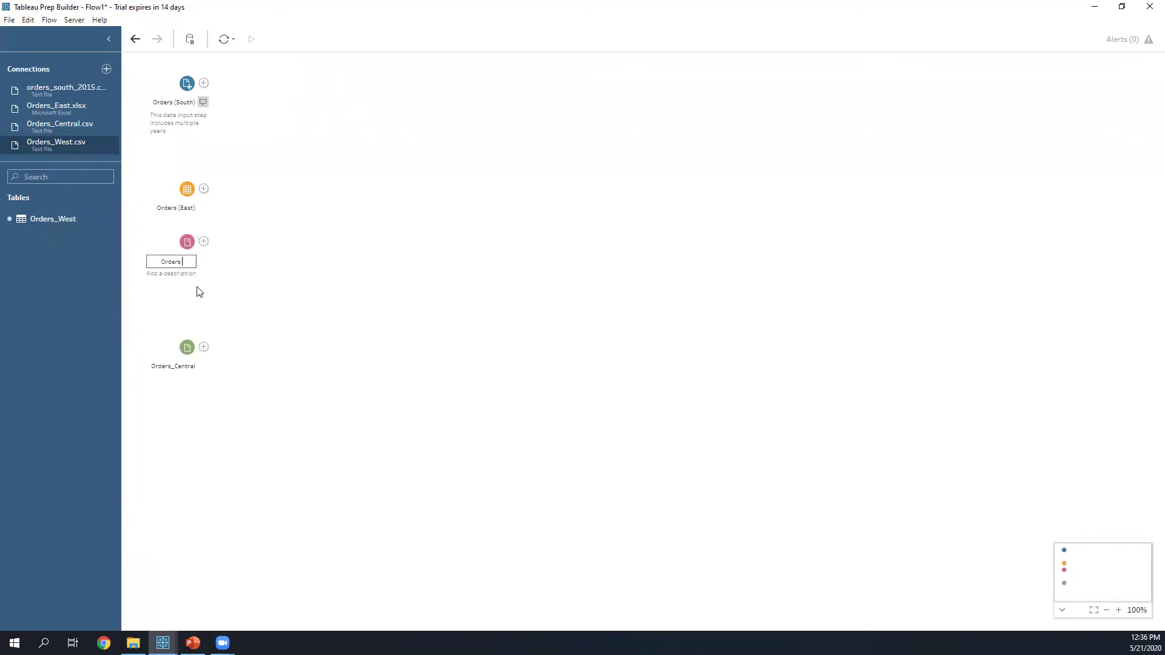
pyautogui.press('BackSpace')
pyautogui.press('BackSpace')
pyautogui.press('BackSpace')
pyautogui.press('BackSpace')
pyautogui.write('(West)')
pyautogui.press('Return')
# Step: Rename the Orders_Central input step in the flow as Orders (Central)
pyautogui.rightClick(187, 295)
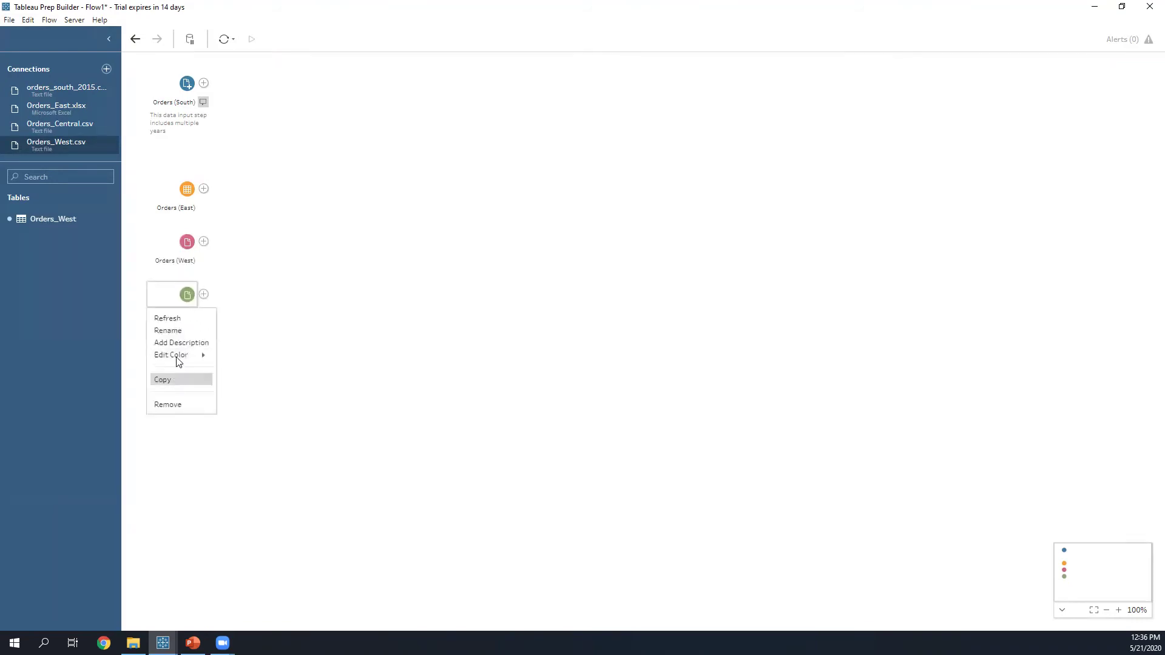
pyautogui.click(179, 330)
pyautogui.write('Orders Central')
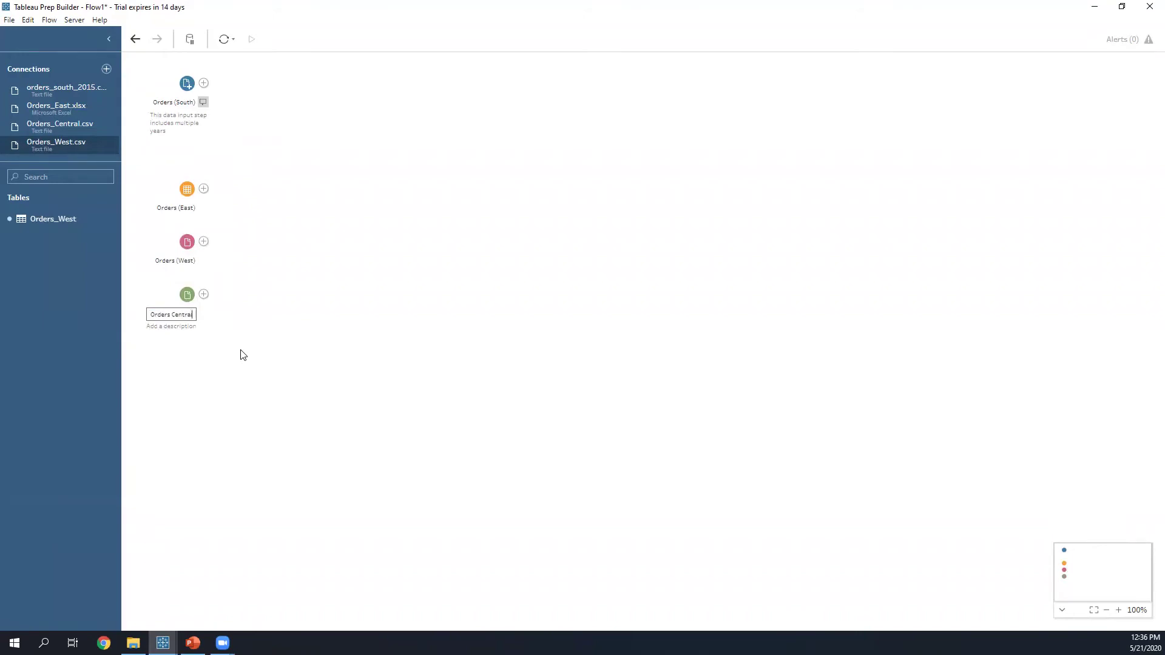
pyautogui.press('BackSpace')
pyautogui.press('BackSpace')
pyautogui.press('BackSpace')
pyautogui.press('BackSpace')
pyautogui.press('BackSpace')
pyautogui.press('BackSpace')
pyautogui.press('BackSpace')
pyautogui.write('(')
pyautogui.write('()')
pyautogui.write('Central')
pyautogui.click(222, 344)
# Step: Select the Orders (East), Orders (West) and Orders (Central) steps together, and clear the selection
pyautogui.moveTo(249, 181); pyautogui.dragTo(185, 296)
pyautogui.moveTo(177, 189); pyautogui.dragTo(250, 175)
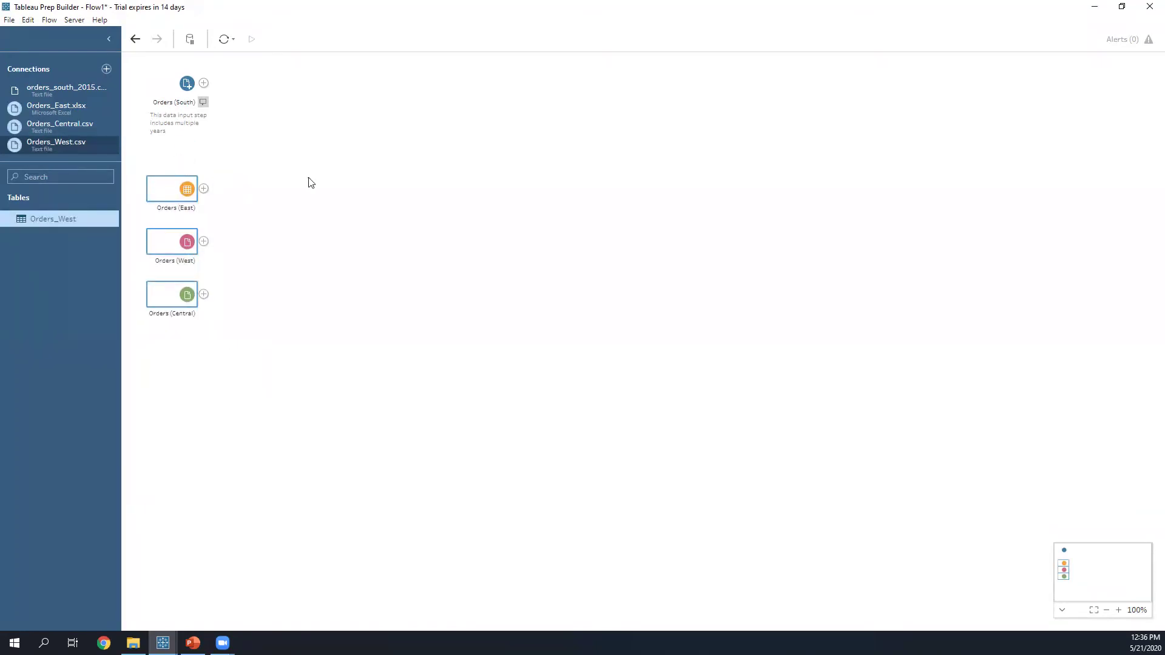
pyautogui.click(173, 117)
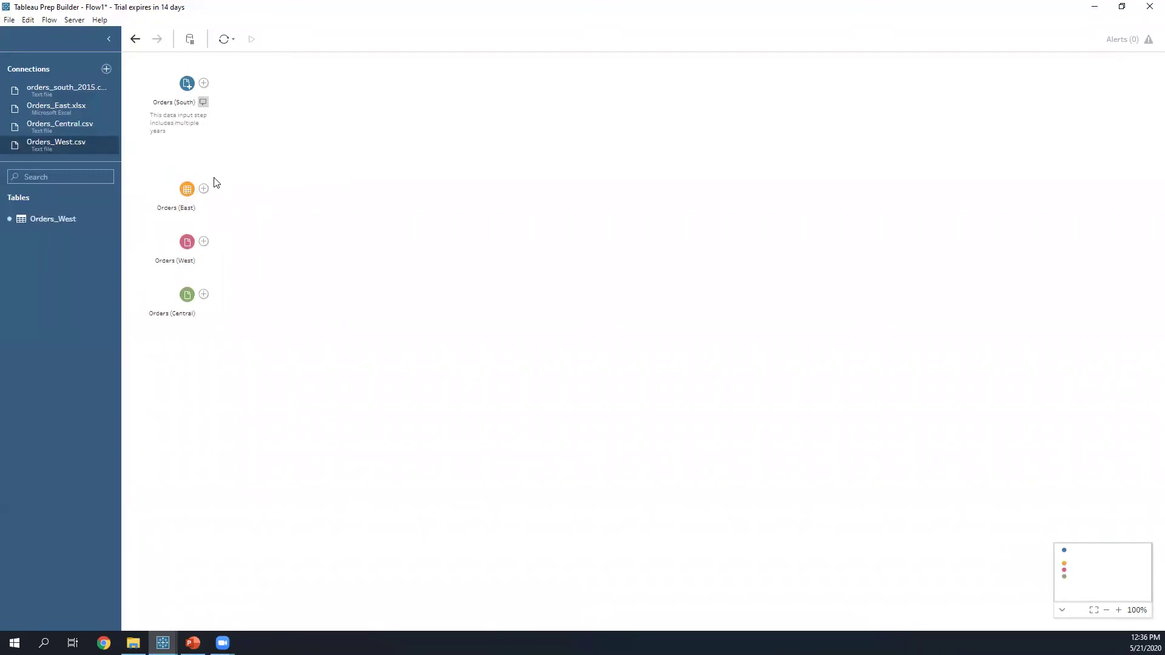
pyautogui.moveTo(237, 336); pyautogui.dragTo(187, 126)
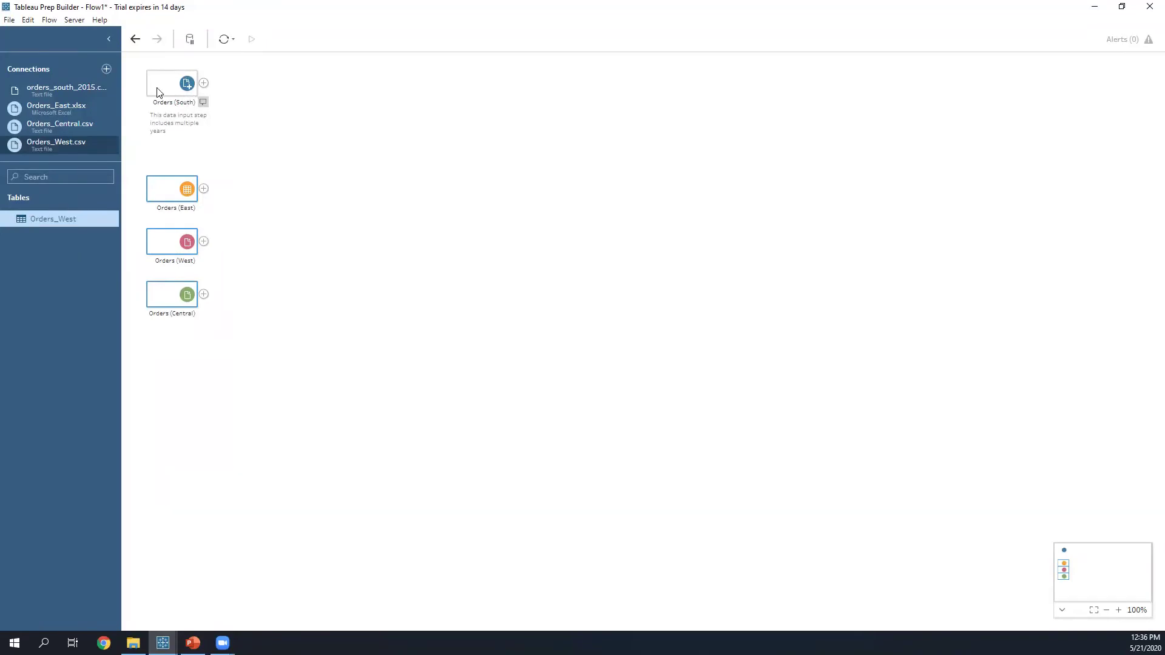
pyautogui.click(180, 182)
# Step: Open the Orders (West) input and exclude all fields prefixed Right_, from Right_Row ID through Right_Profit
pyautogui.click(313, 193)
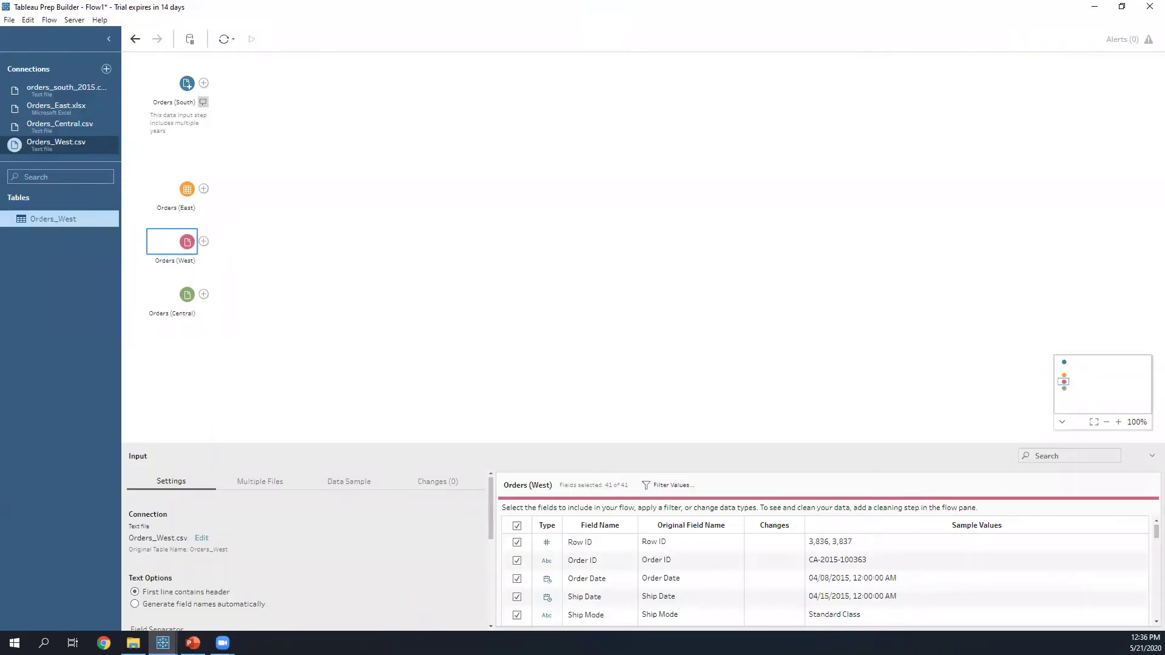
pyautogui.moveTo(533, 442); pyautogui.dragTo(558, 106)
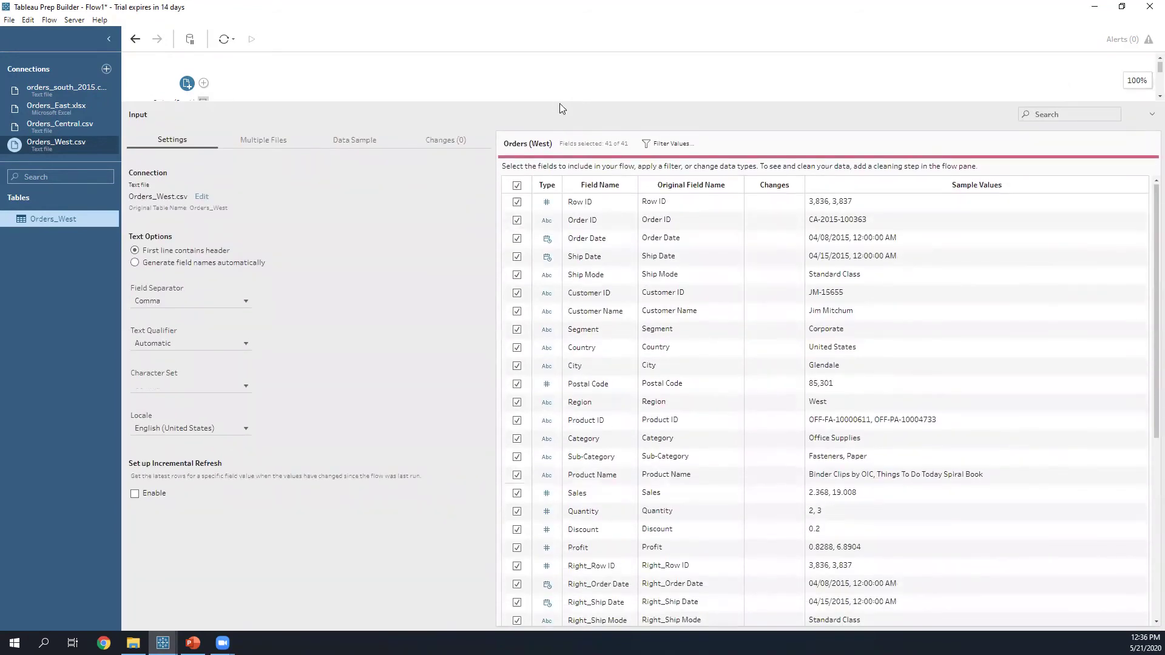
pyautogui.scroll(-6, 713, 433)
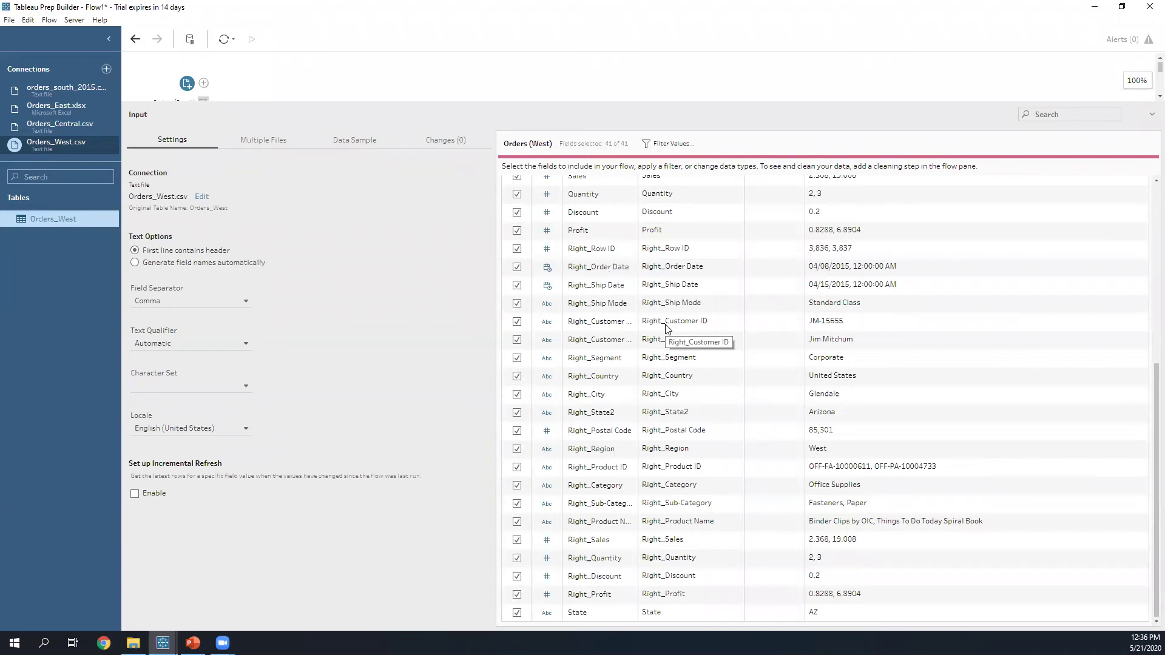
pyautogui.click(517, 249)
pyautogui.click(517, 267)
pyautogui.click(516, 286)
pyautogui.click(517, 304)
pyautogui.click(517, 321)
pyautogui.click(517, 340)
pyautogui.click(517, 358)
pyautogui.click(517, 376)
pyautogui.click(517, 395)
pyautogui.click(517, 412)
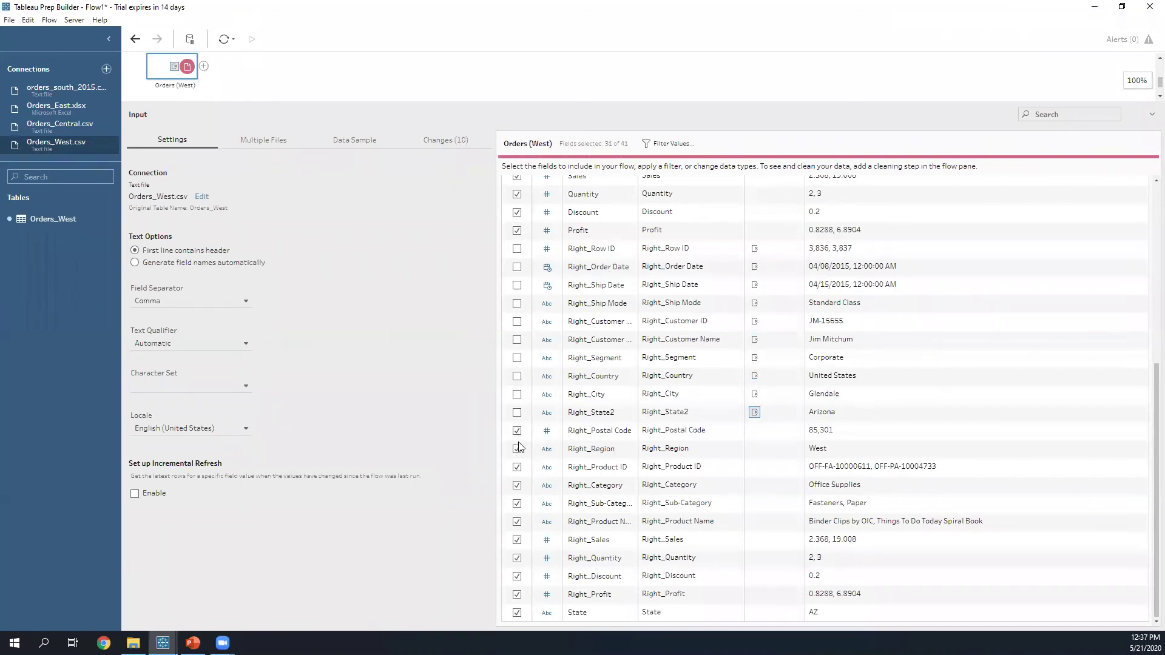
pyautogui.click(517, 431)
pyautogui.click(517, 449)
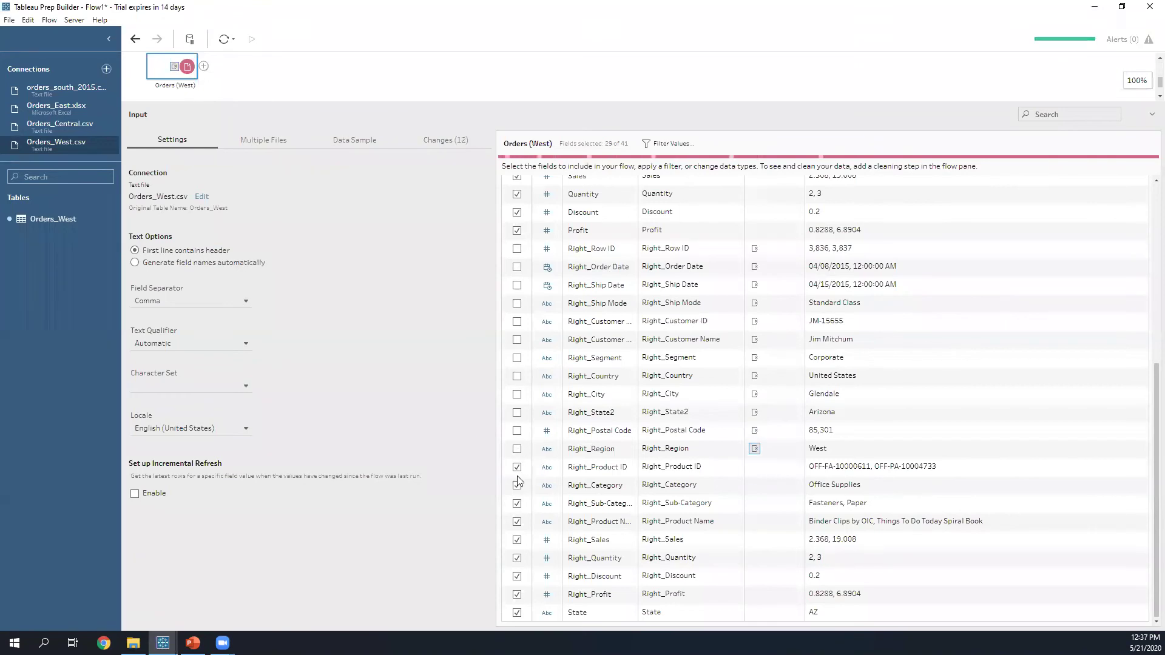
pyautogui.click(517, 467)
pyautogui.click(517, 486)
pyautogui.click(517, 503)
pyautogui.click(516, 522)
pyautogui.click(517, 540)
pyautogui.click(517, 558)
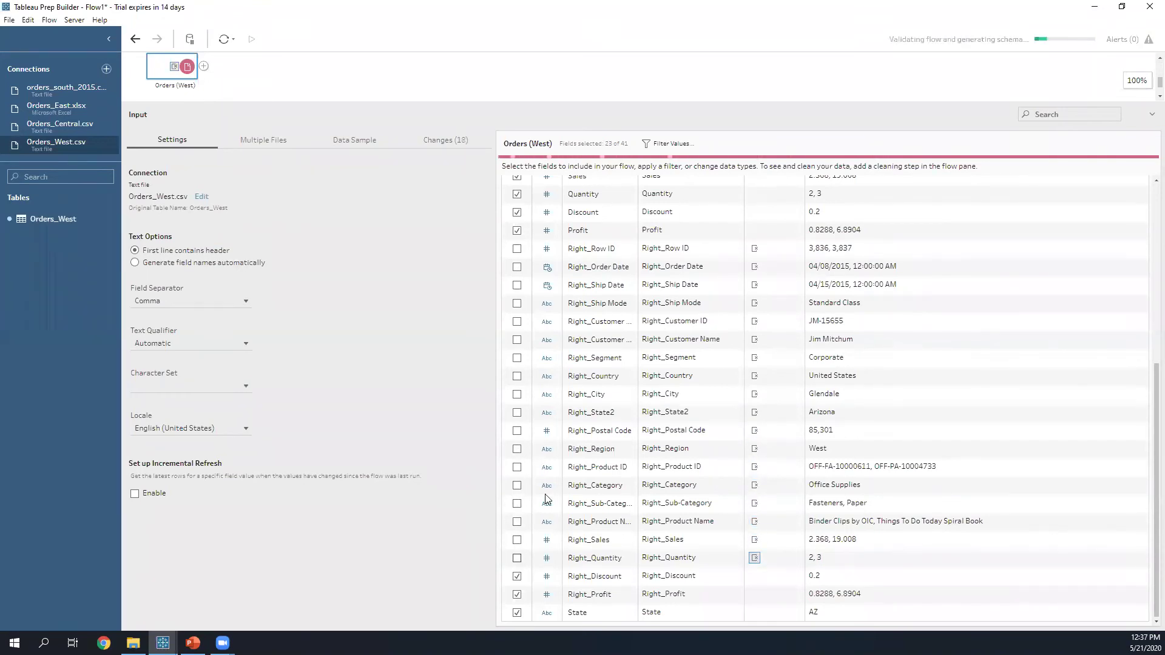
pyautogui.click(517, 576)
pyautogui.click(517, 594)
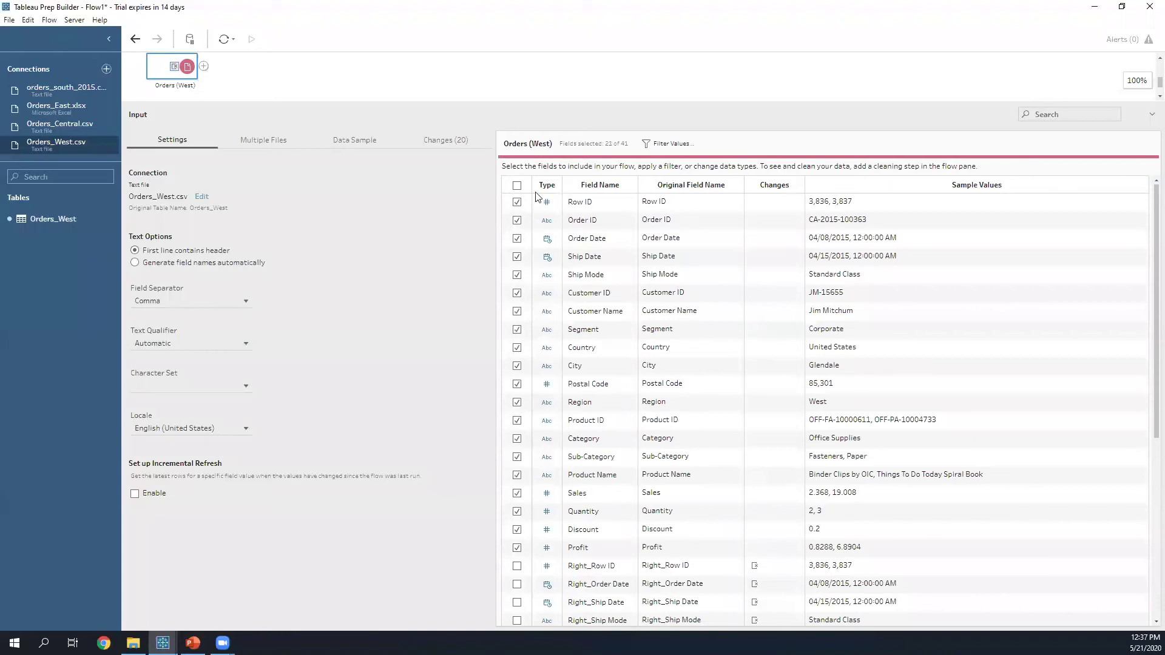
# Step: Review the full list of changes recorded for the Orders (West) input
pyautogui.click(440, 139)
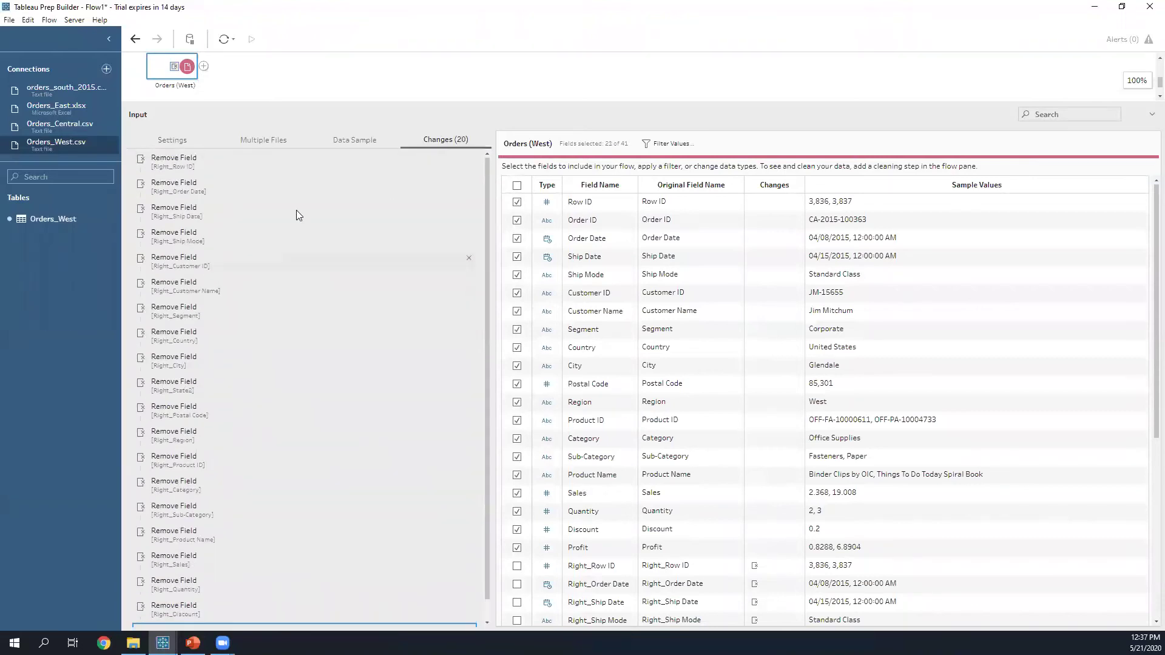
pyautogui.scroll(-2, 361, 521)
pyautogui.scroll(2, 367, 439)
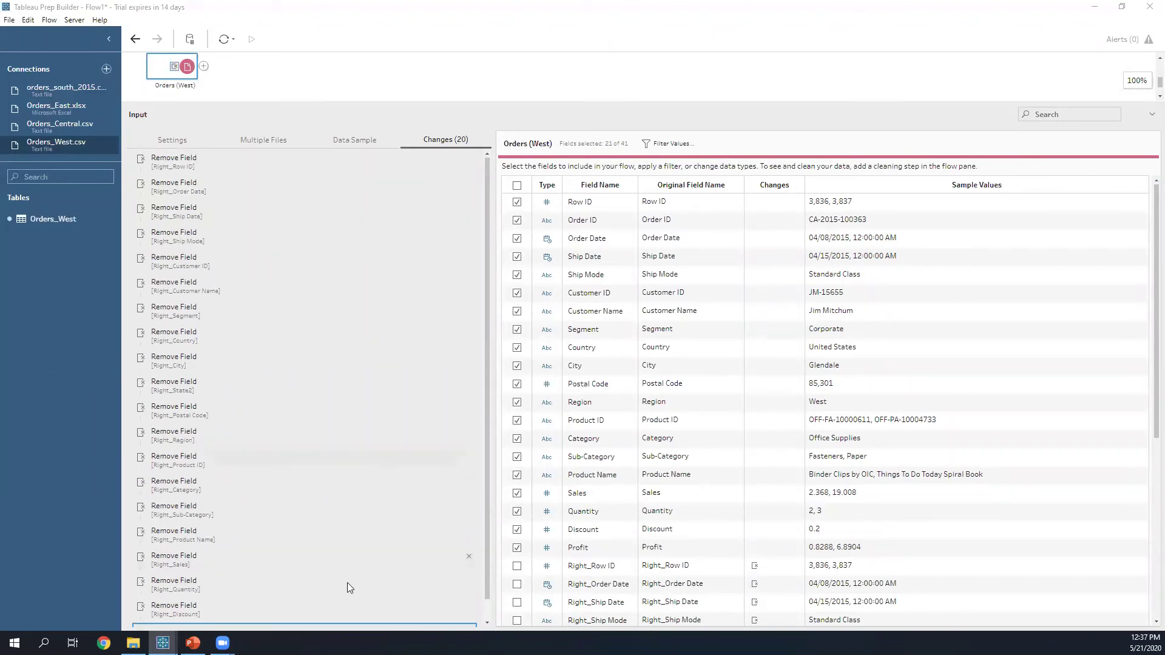
# Step: Enlarge the flow pane, view the data sample options of Orders (West), and deselect the step
pyautogui.moveTo(538, 101); pyautogui.dragTo(537, 389)
pyautogui.click(337, 425)
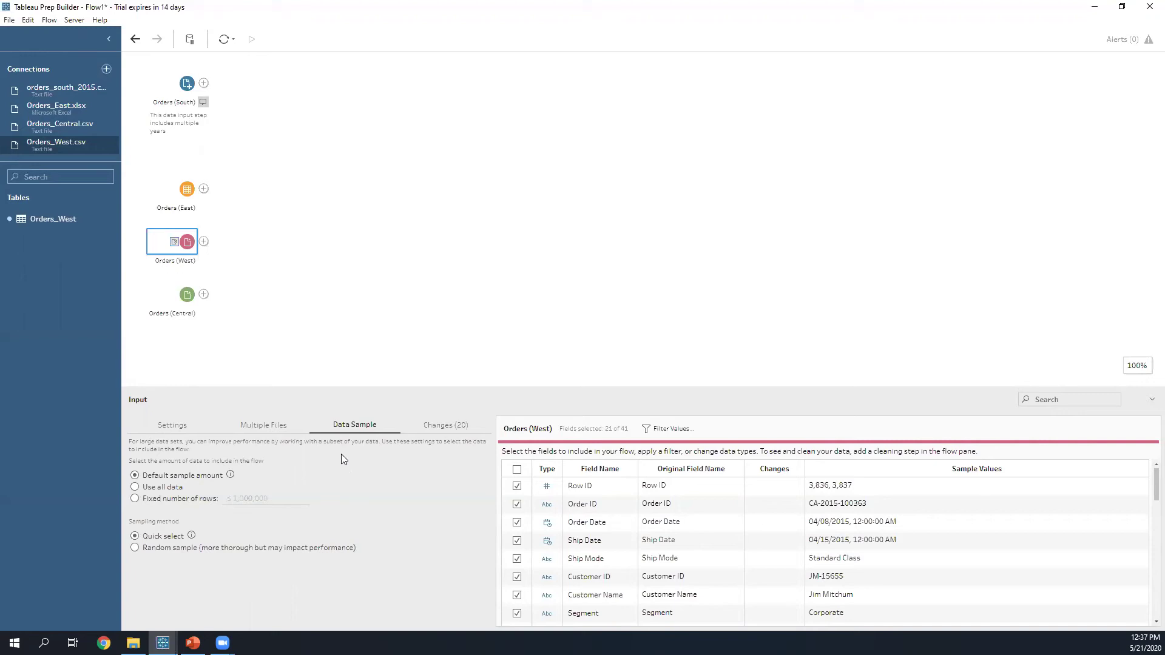
pyautogui.click(344, 340)
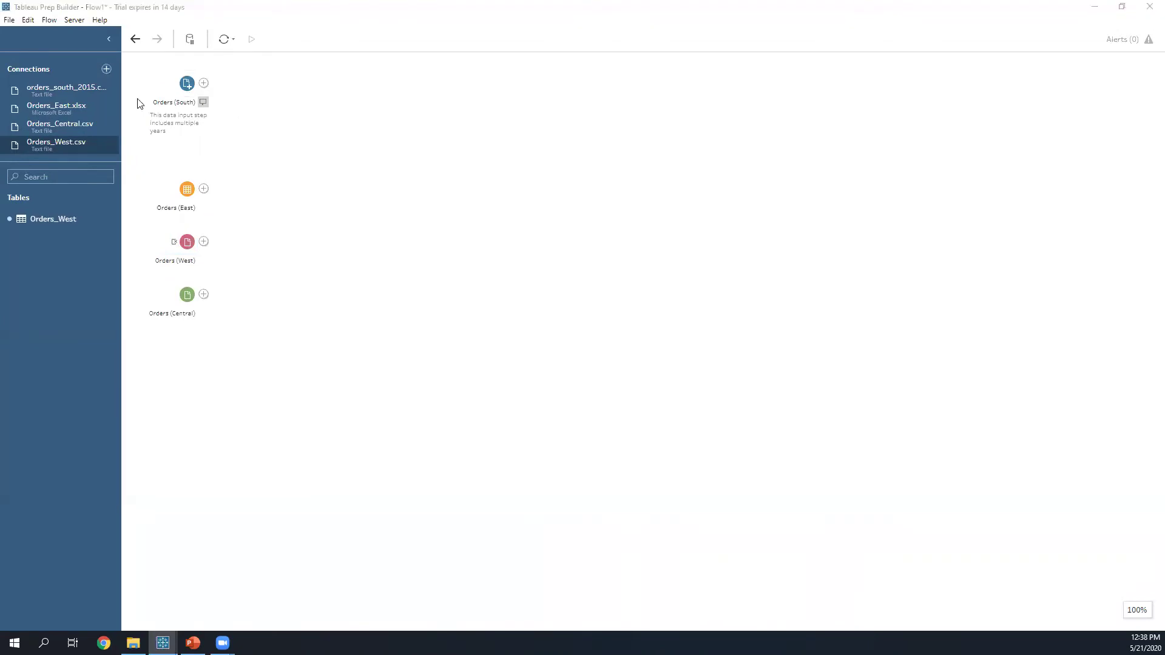
# Step: View the step types that can be added after Orders (South), and close the list without adding one
pyautogui.click(204, 88)
pyautogui.click(321, 117)
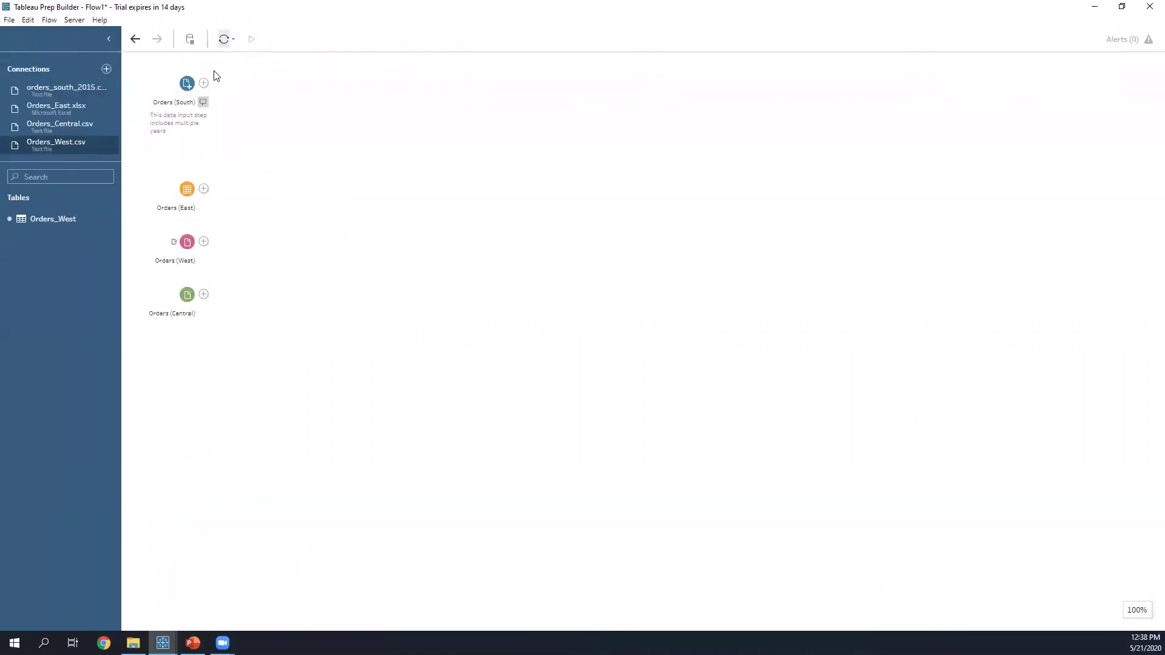
# Step: Add a clean step after the Orders (South) input and enlarge the area showing its profile and data
pyautogui.click(203, 83)
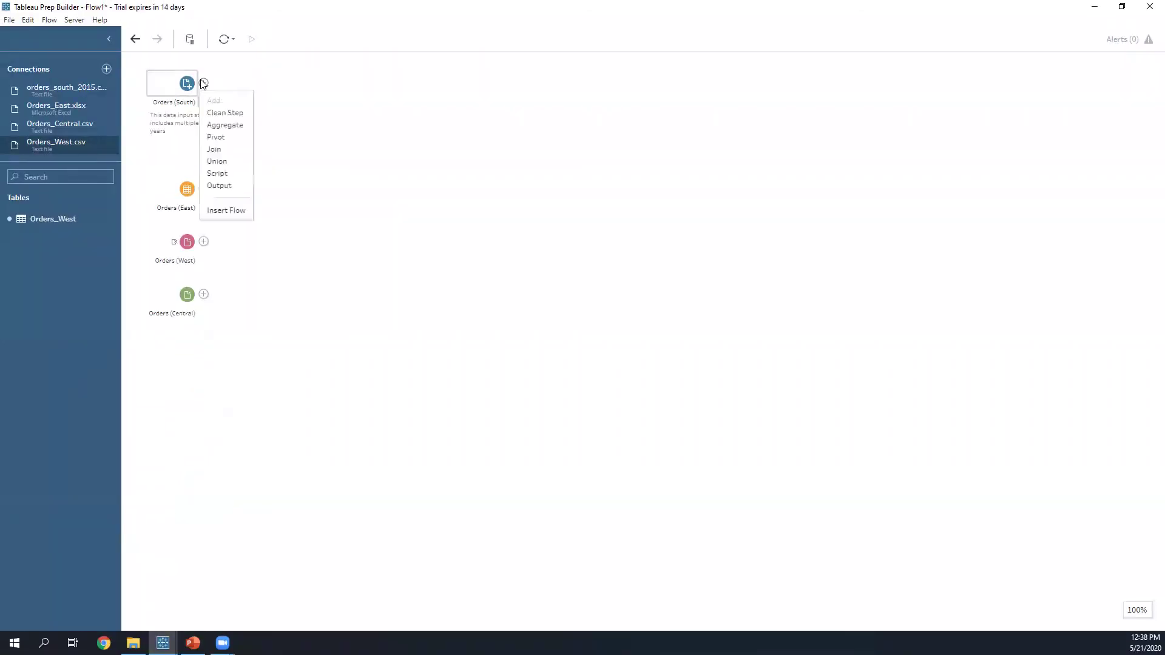
pyautogui.click(226, 113)
pyautogui.moveTo(356, 386); pyautogui.dragTo(358, 120)
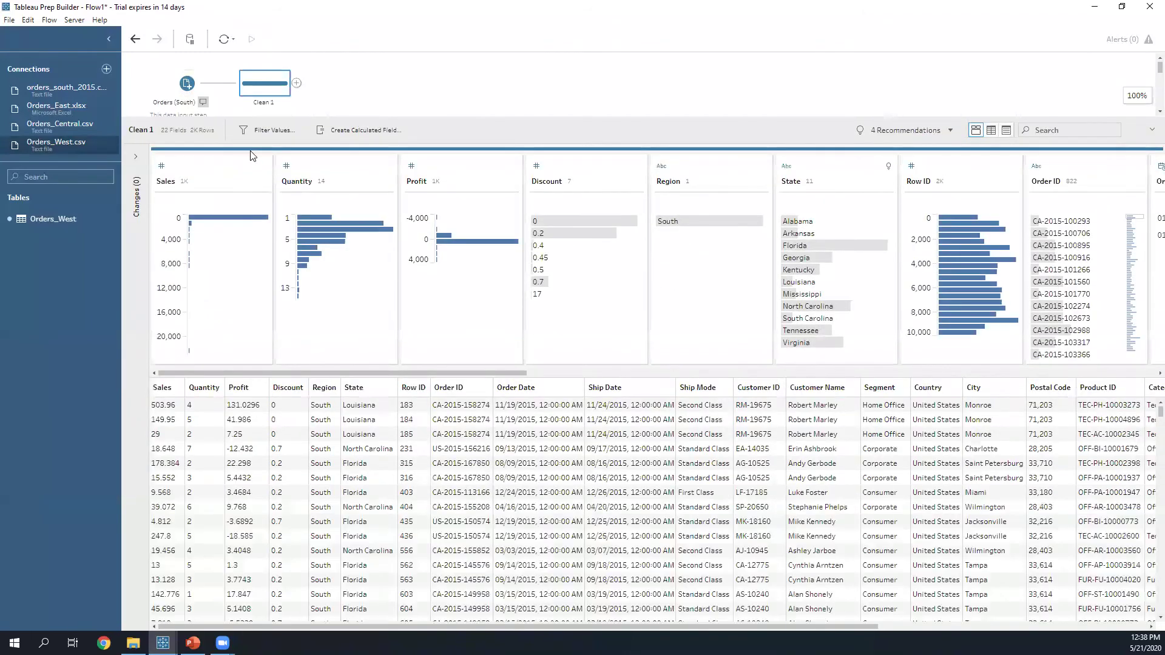
pyautogui.moveTo(204, 226)
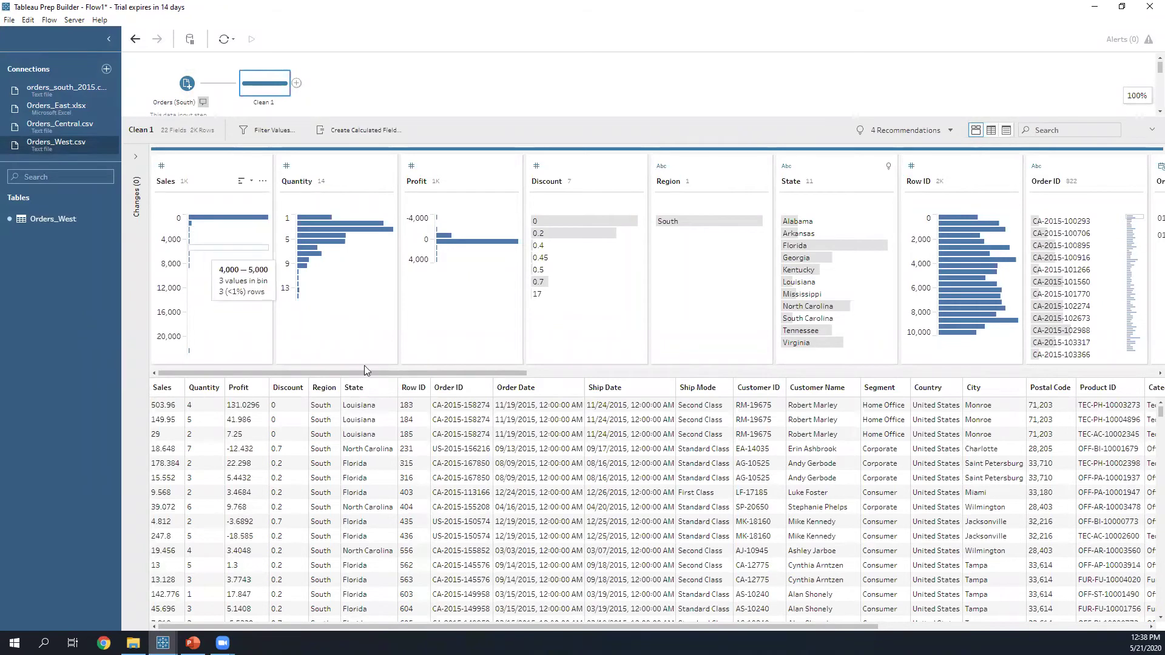
# Step: Examine sample Order Date, Ship Date and Order ID values in the data rows of the new clean step
pyautogui.click(511, 452)
pyautogui.click(523, 461)
pyautogui.click(496, 496)
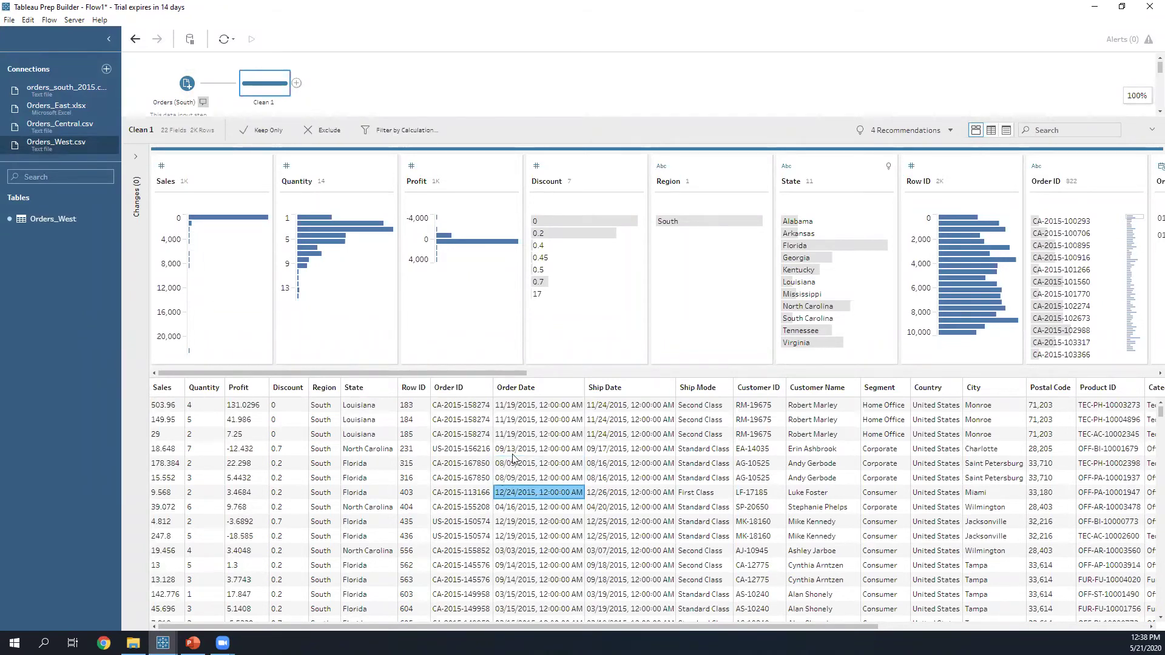
pyautogui.click(530, 481)
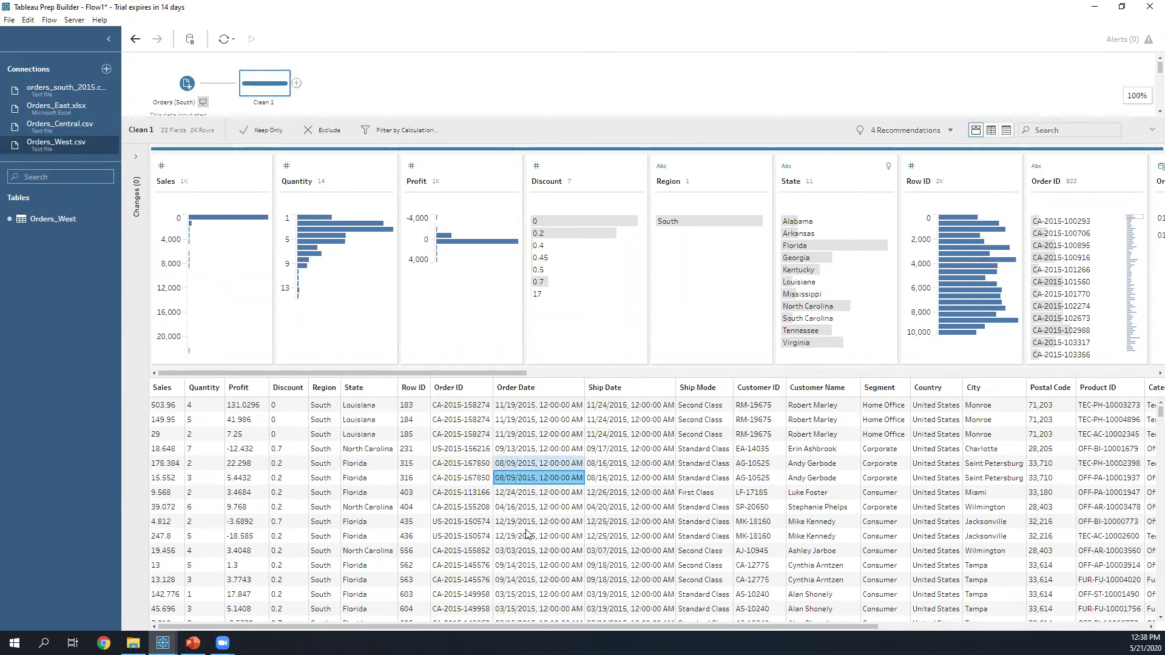
pyautogui.click(529, 507)
pyautogui.keyDown('ctrl'); pyautogui.click(532, 473); pyautogui.keyUp('ctrl')
pyautogui.keyDown('ctrl'); pyautogui.click(533, 492); pyautogui.keyUp('ctrl')
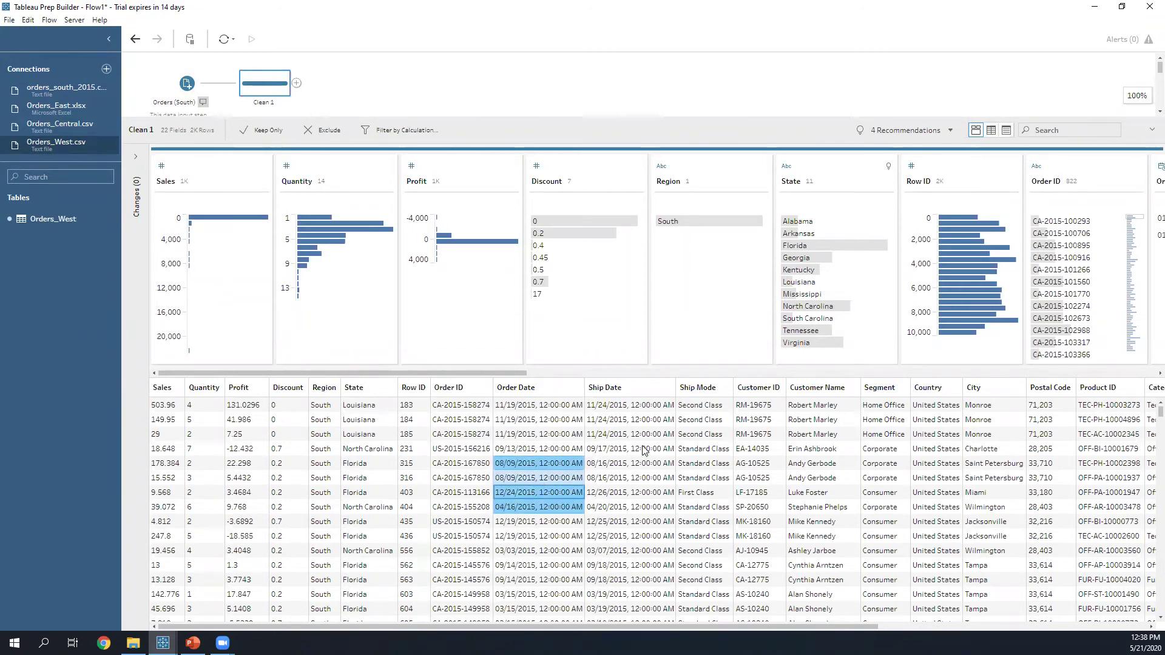
pyautogui.keyDown('ctrl'); pyautogui.click(644, 450); pyautogui.keyUp('ctrl')
pyautogui.keyDown('ctrl'); pyautogui.click(614, 483); pyautogui.keyUp('ctrl')
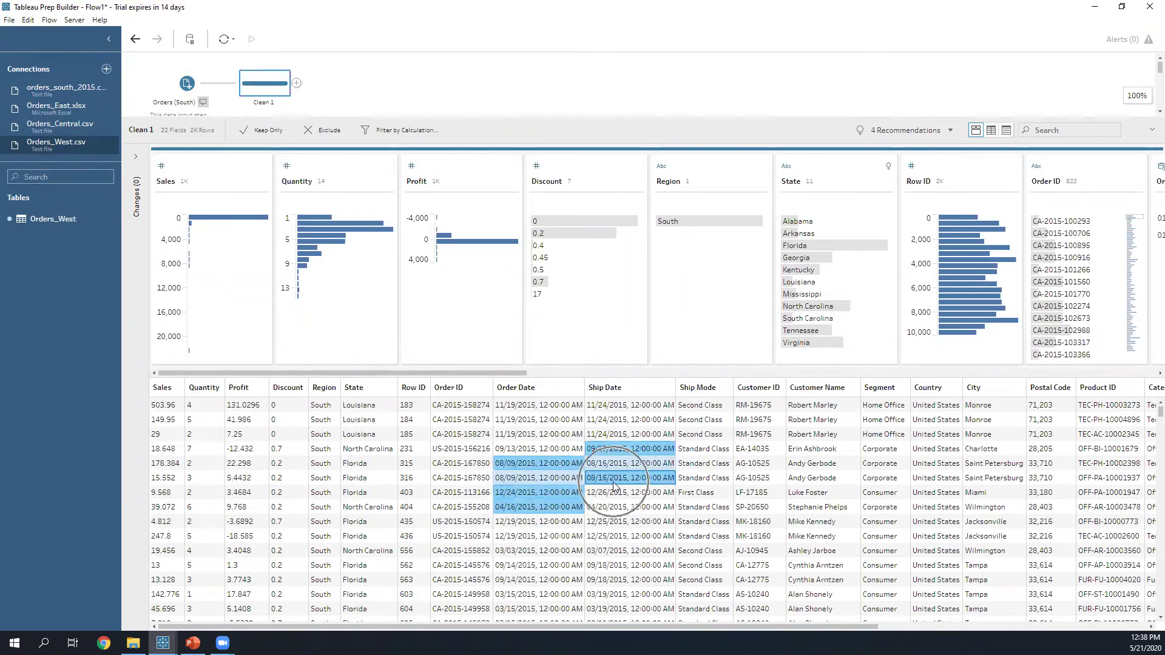
pyautogui.click(478, 408)
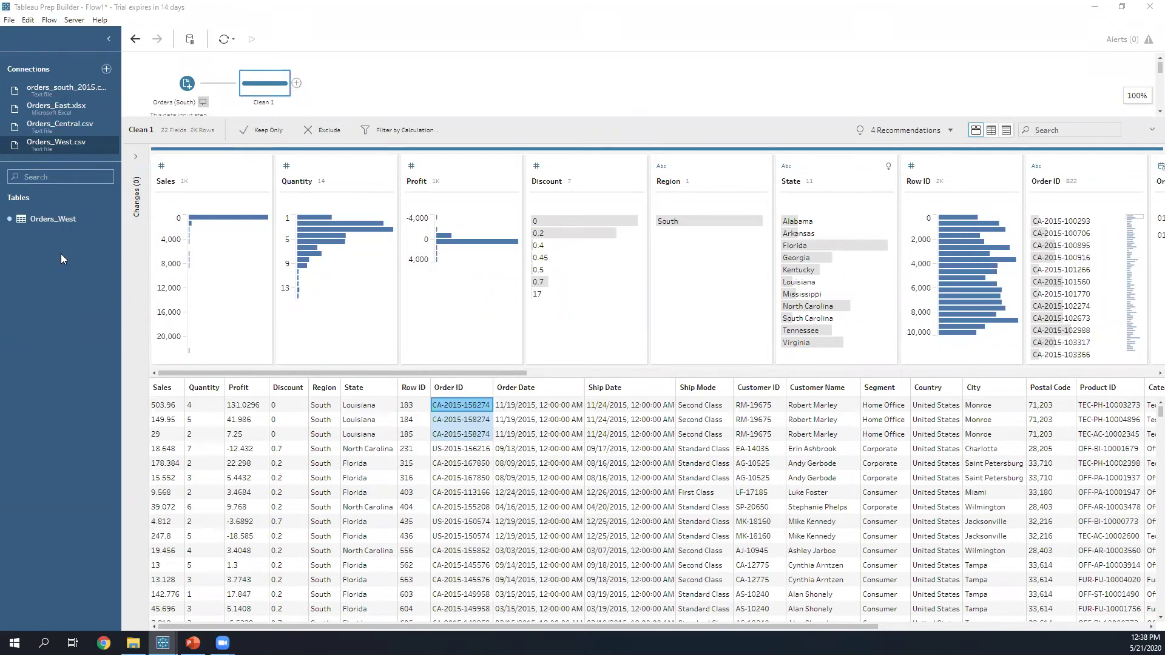
# Step: Filter the Order ID field by null values, keeping only non-null values, and finish the filter
pyautogui.moveTo(480, 371); pyautogui.dragTo(672, 377)
pyautogui.scroll(-3, 616, 260)
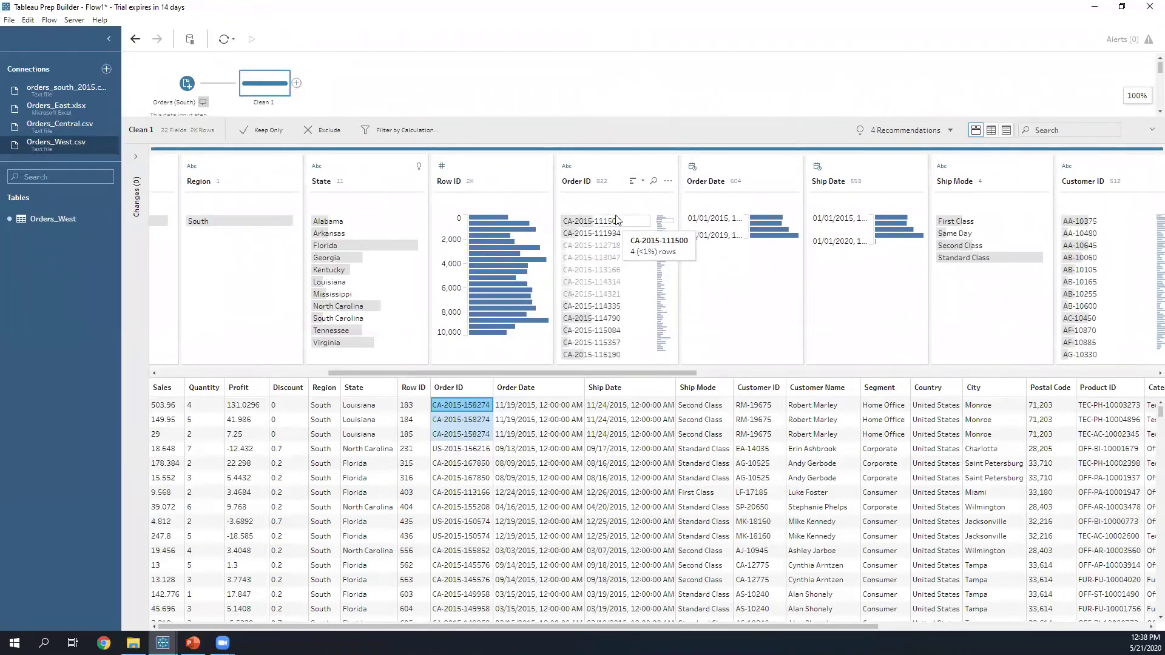
pyautogui.click(605, 172)
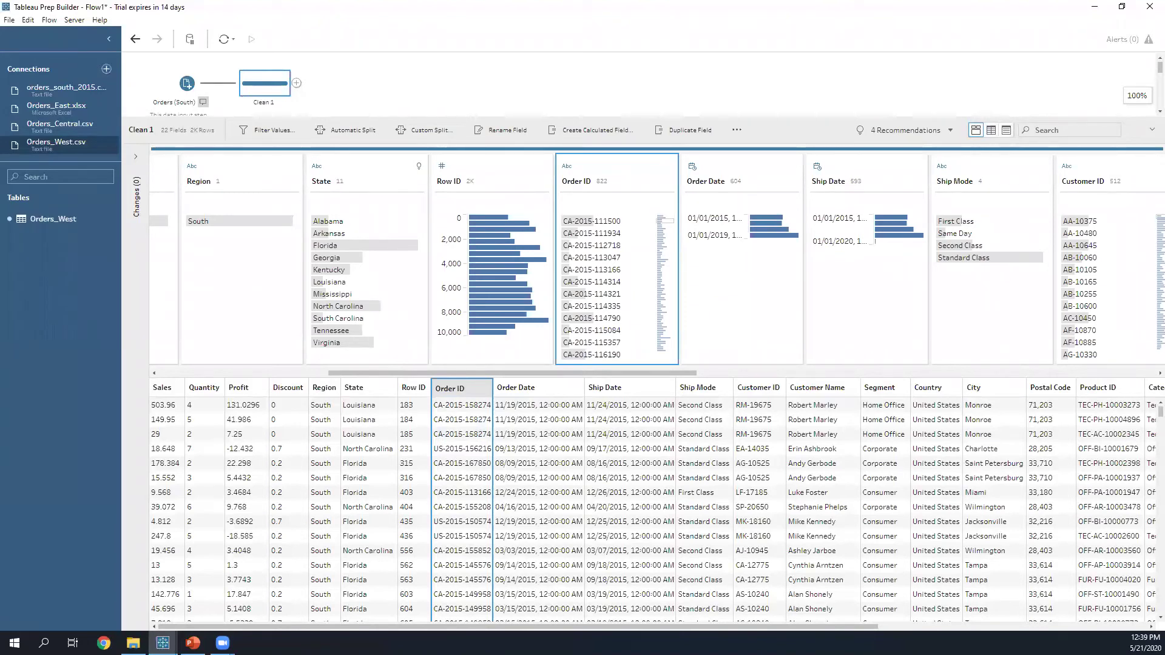
pyautogui.scroll(-5, 650, 307)
pyautogui.scroll(3, 650, 303)
pyautogui.click(668, 181)
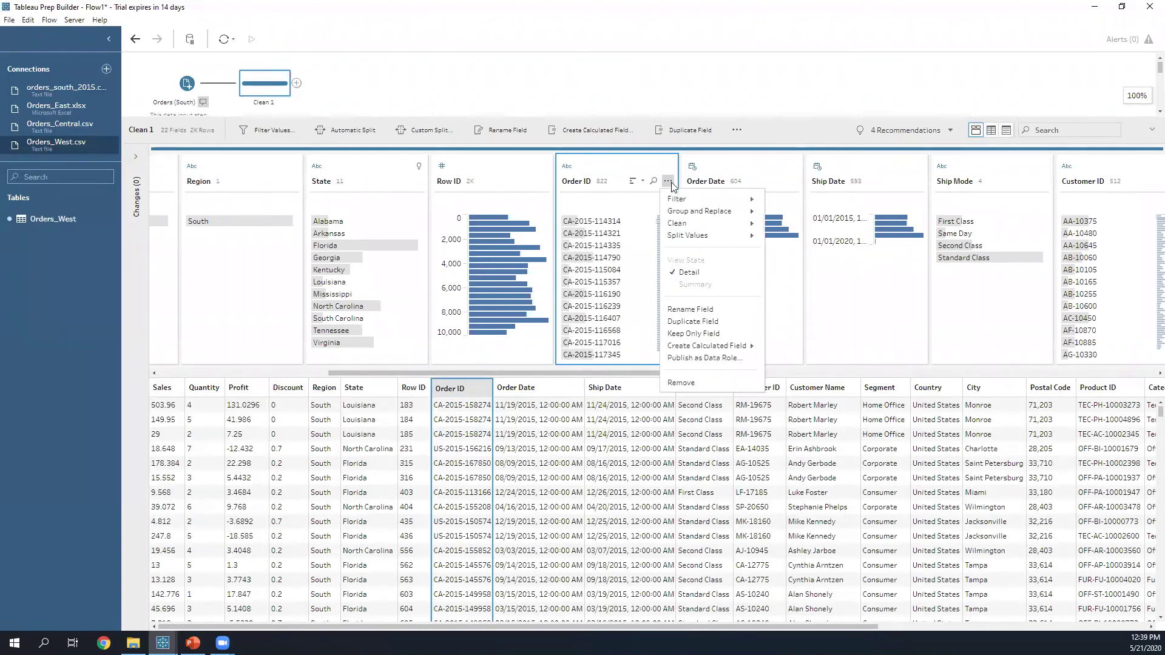
pyautogui.moveTo(674, 199)
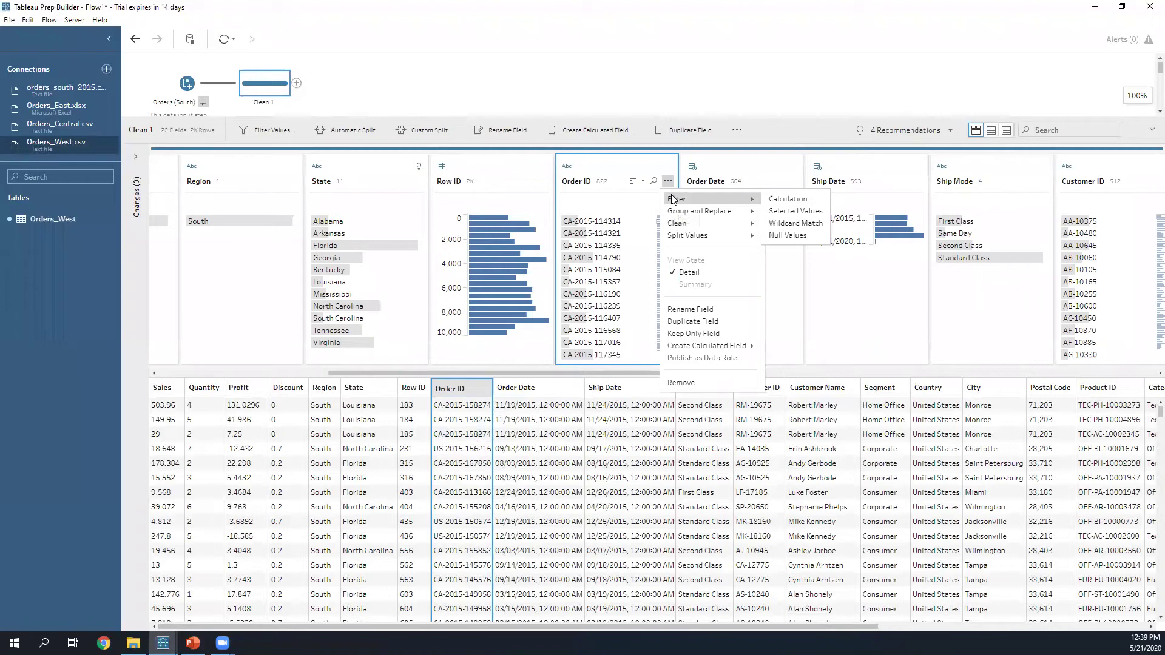
pyautogui.click(668, 181)
pyautogui.click(669, 181)
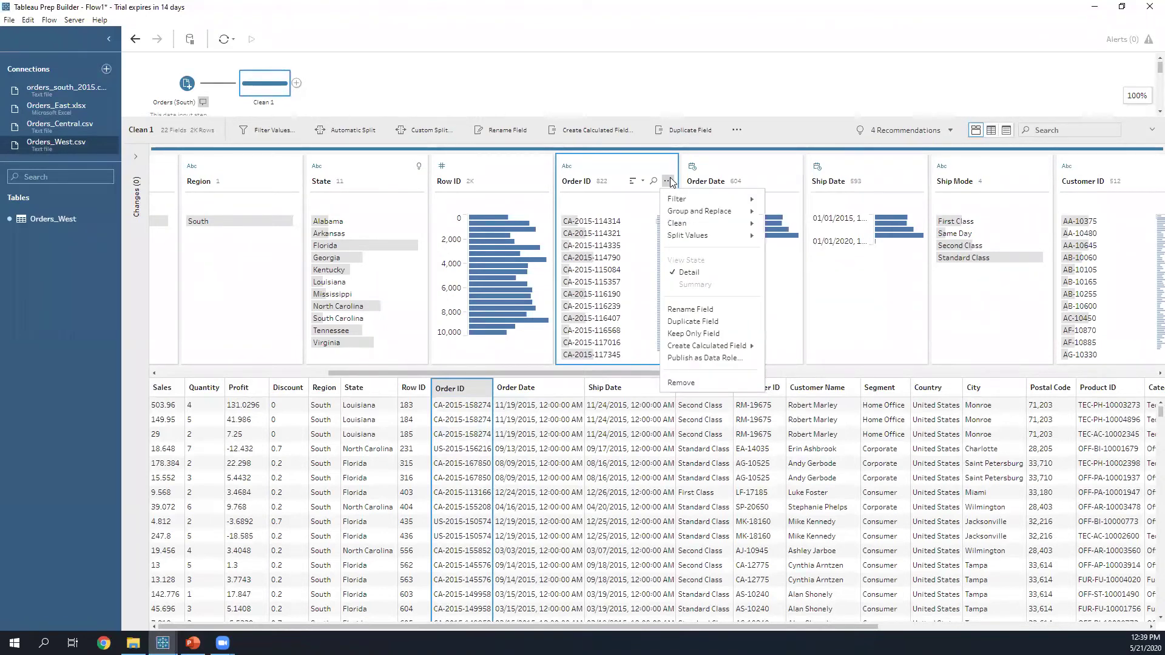
pyautogui.moveTo(695, 200)
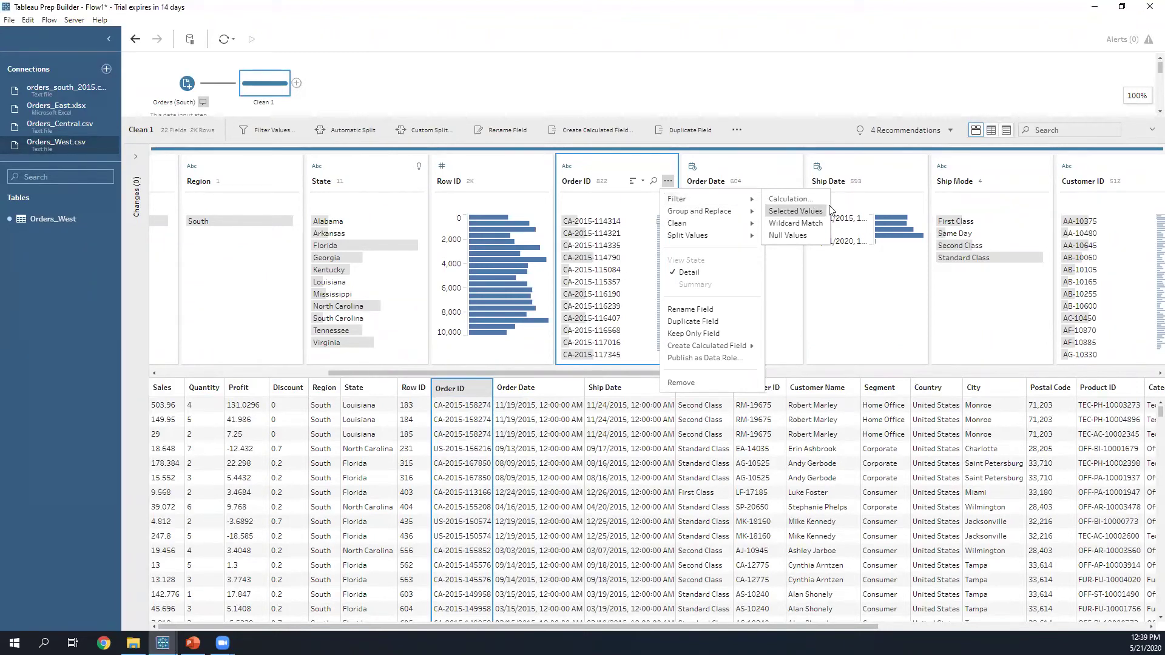
pyautogui.click(801, 238)
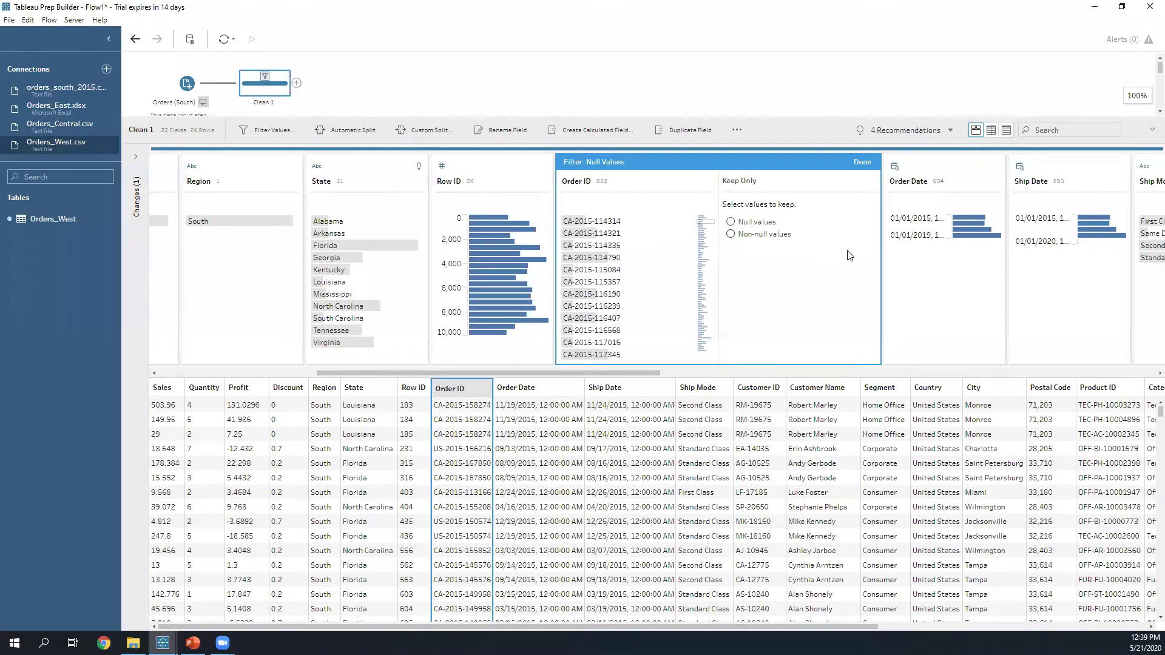
pyautogui.click(750, 241)
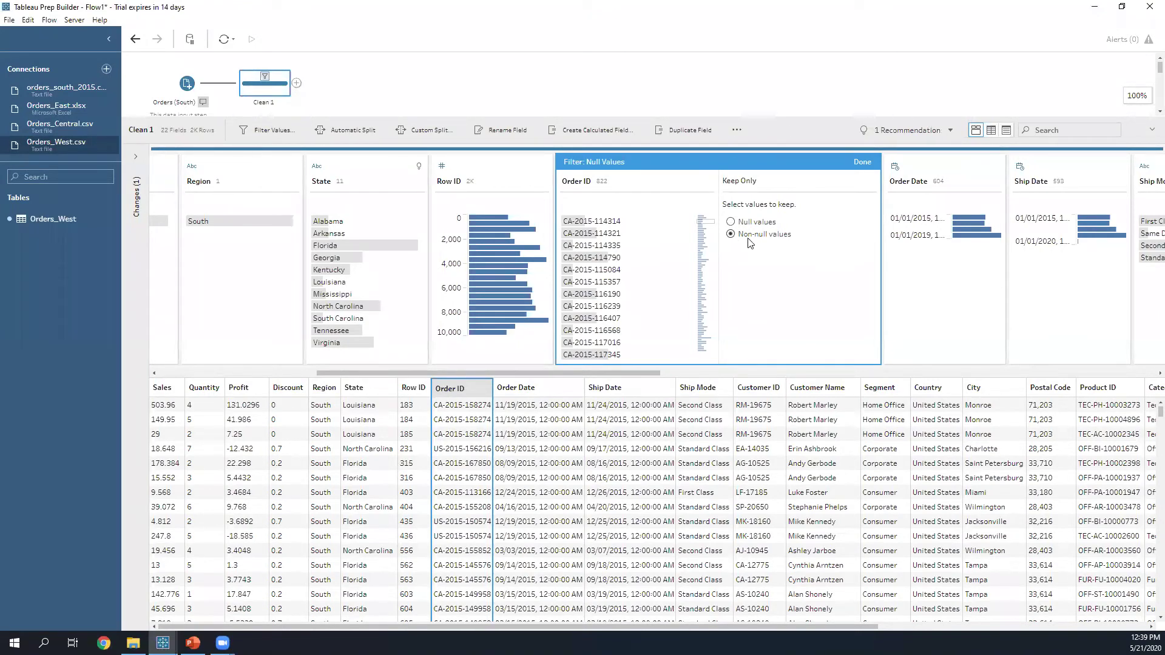
pyautogui.click(861, 162)
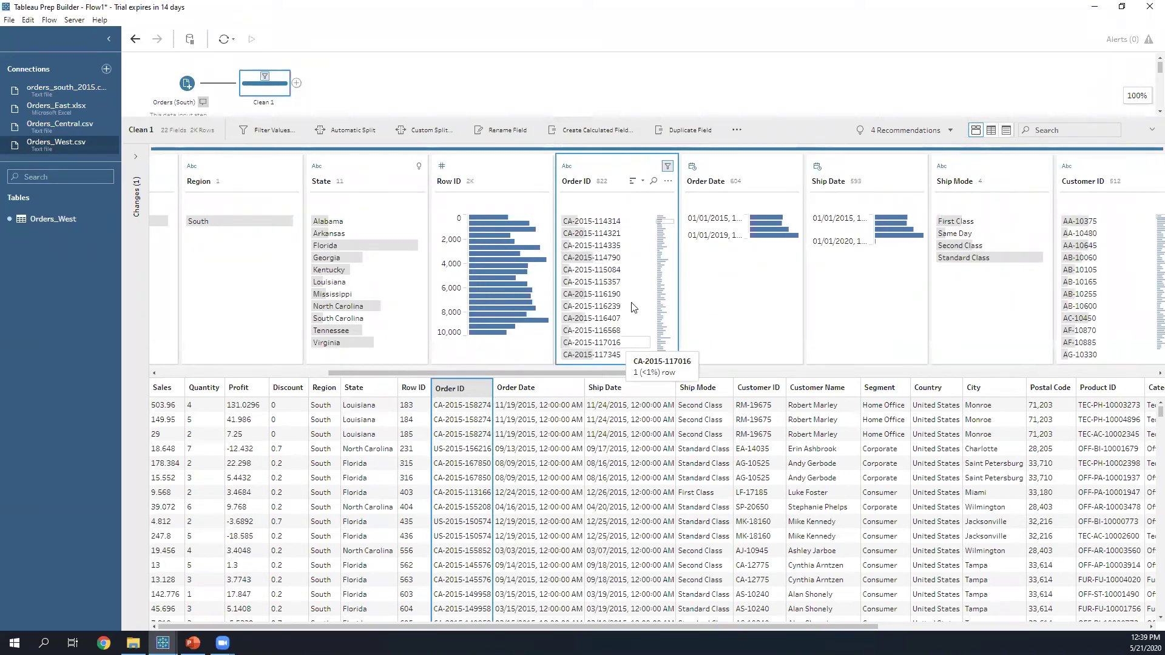
# Step: Review the Order ID null values filter in the clean step's change list and reopen its settings
pyautogui.moveTo(338, 120); pyautogui.dragTo(376, 200)
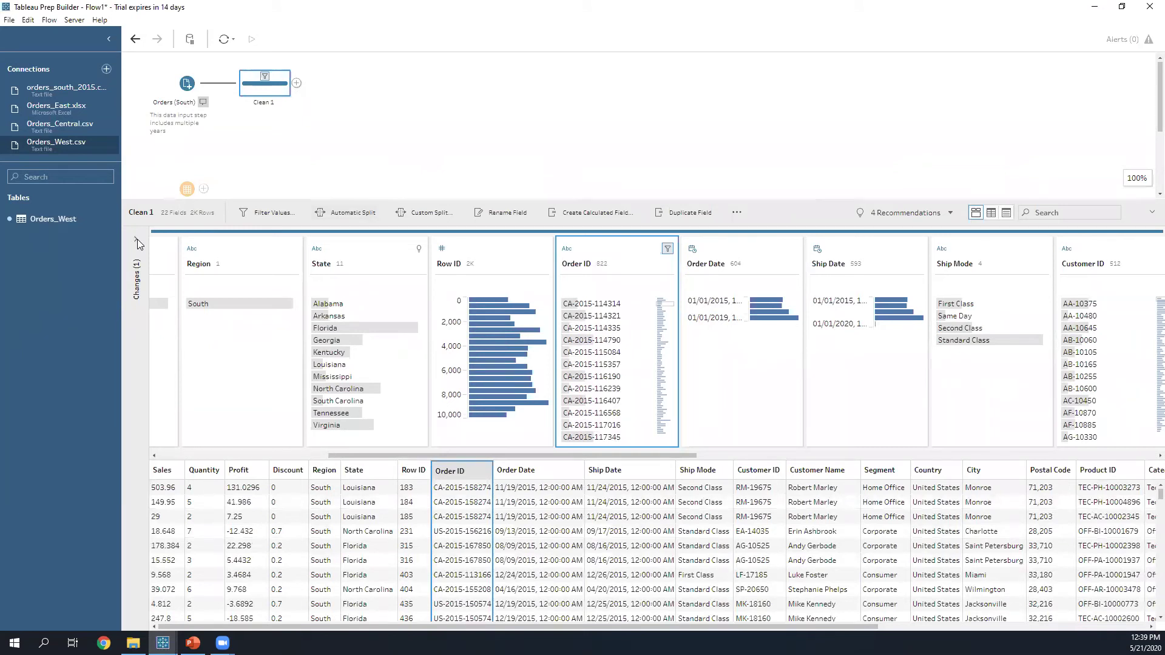
pyautogui.click(137, 242)
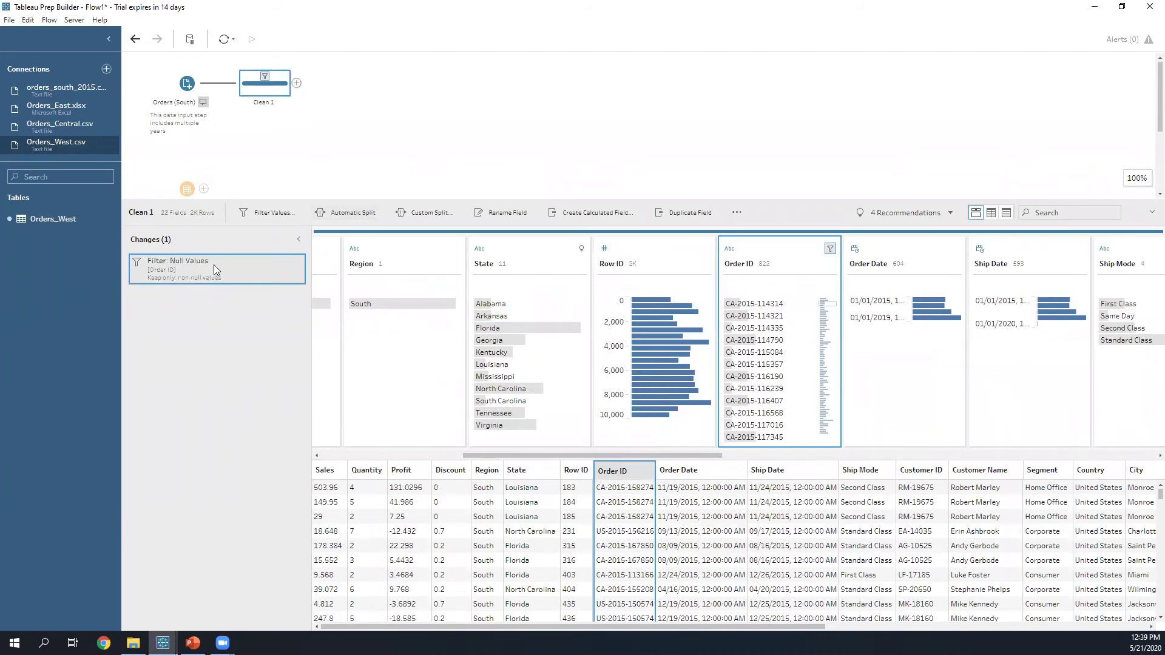
pyautogui.click(286, 264)
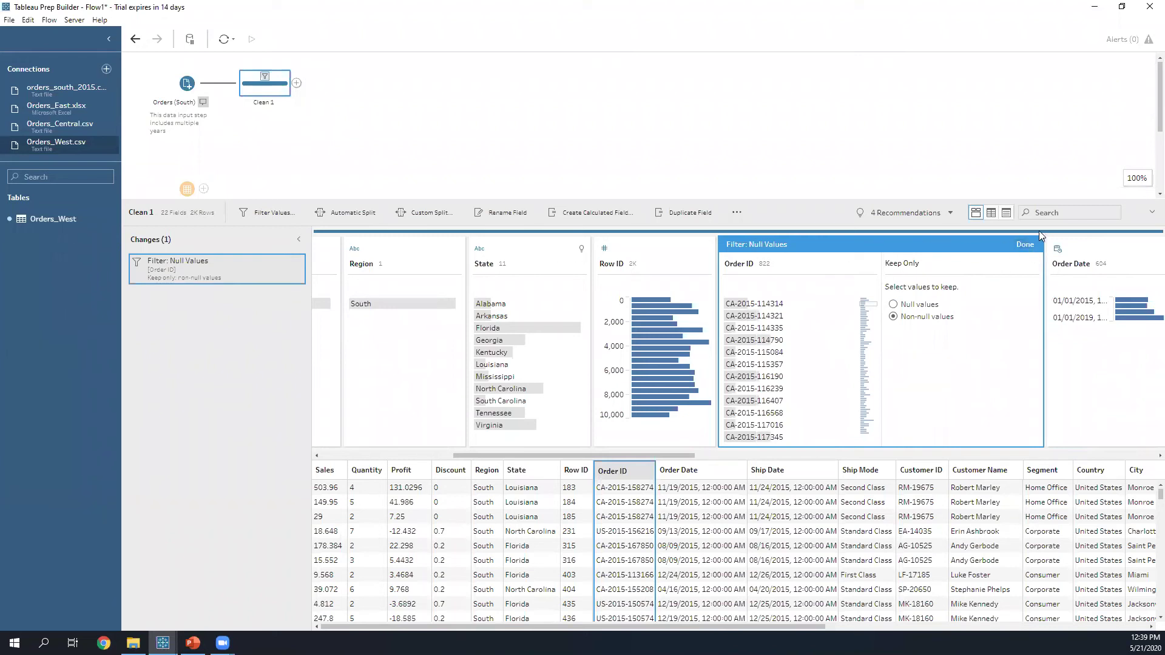
pyautogui.click(1028, 245)
pyautogui.click(598, 470)
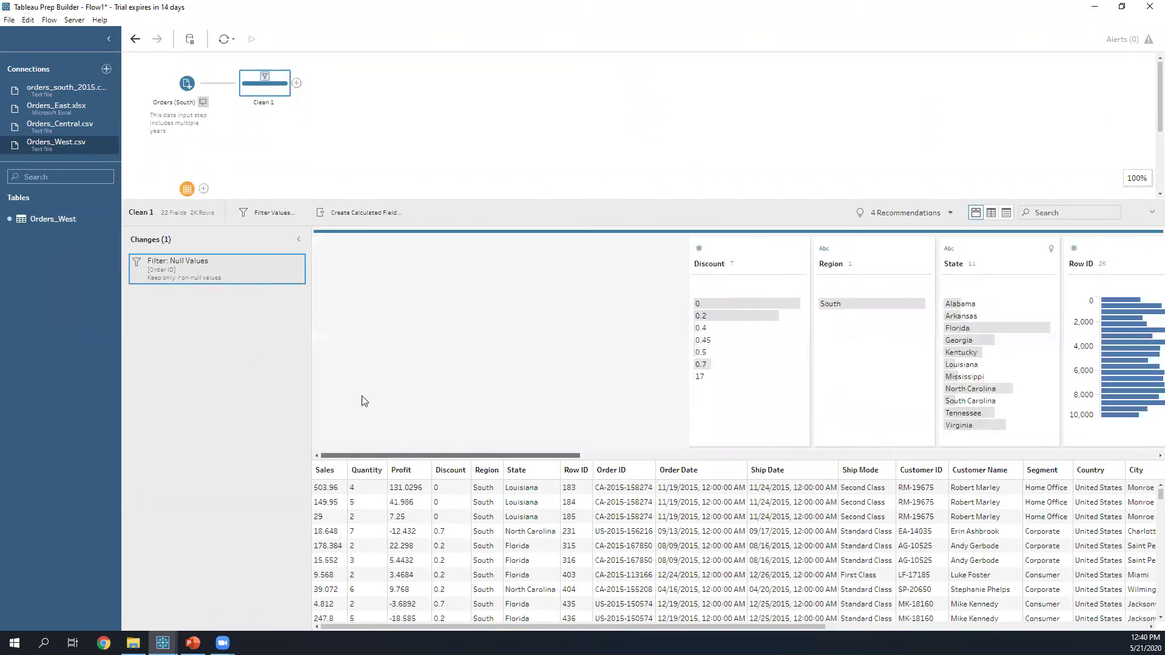
pyautogui.click(501, 247)
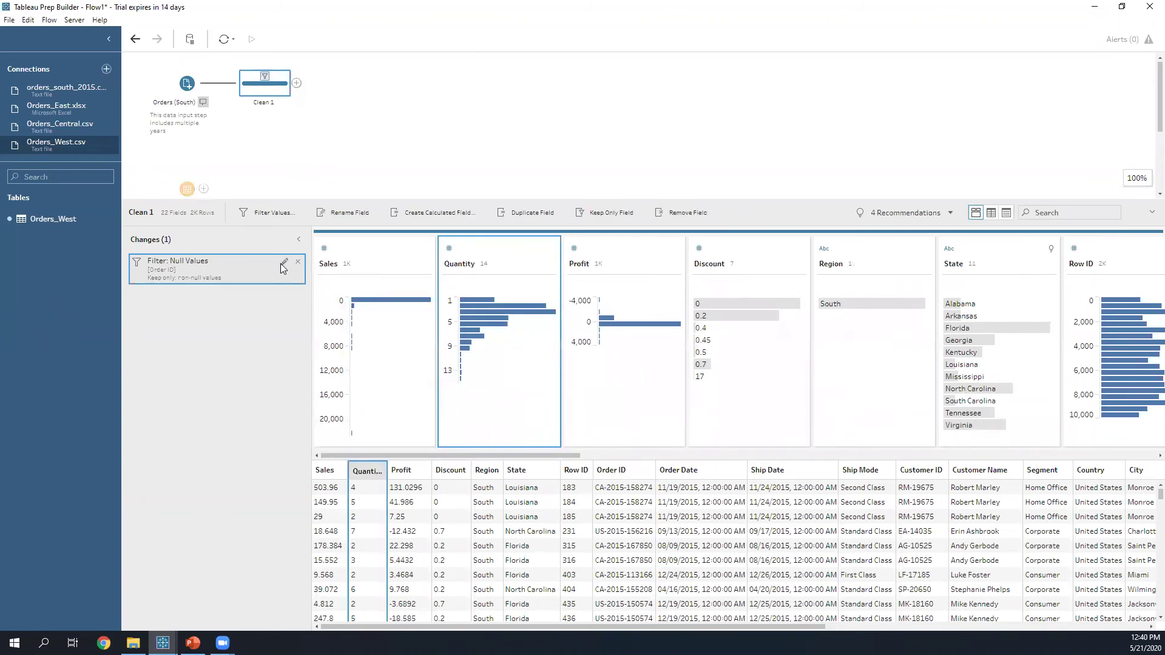
pyautogui.click(283, 265)
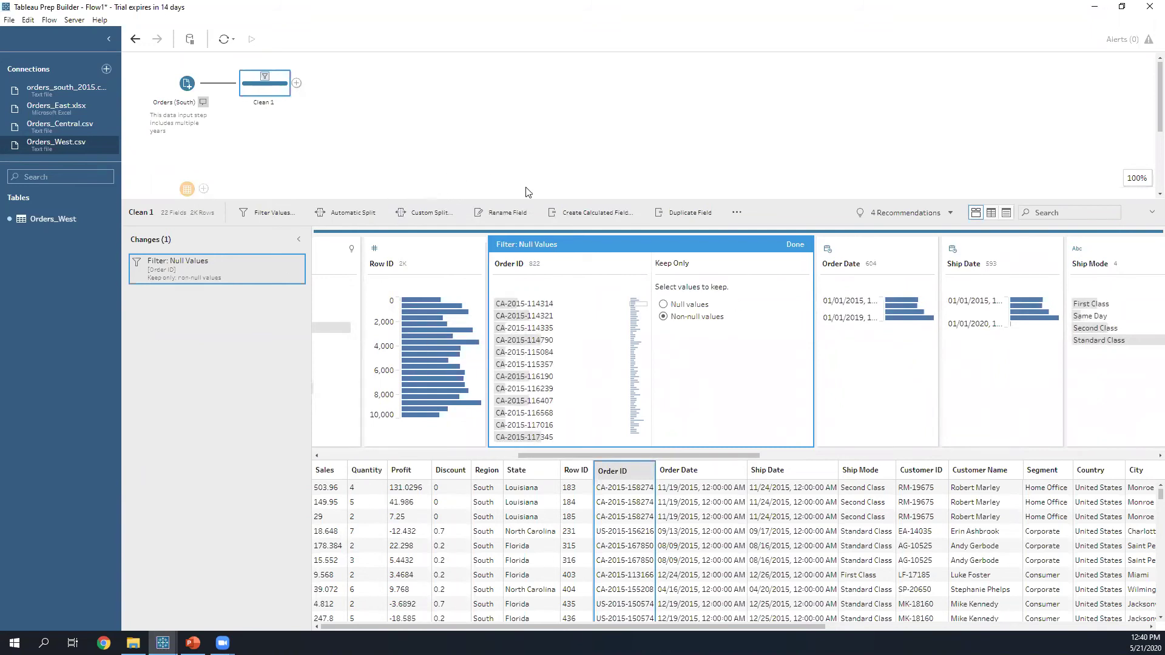
# Step: Enlarge the flow pane and rename the clean step after Orders (South) as Removing Order ID Nulls
pyautogui.moveTo(533, 199); pyautogui.dragTo(548, 347)
pyautogui.click(406, 174)
pyautogui.rightClick(270, 103)
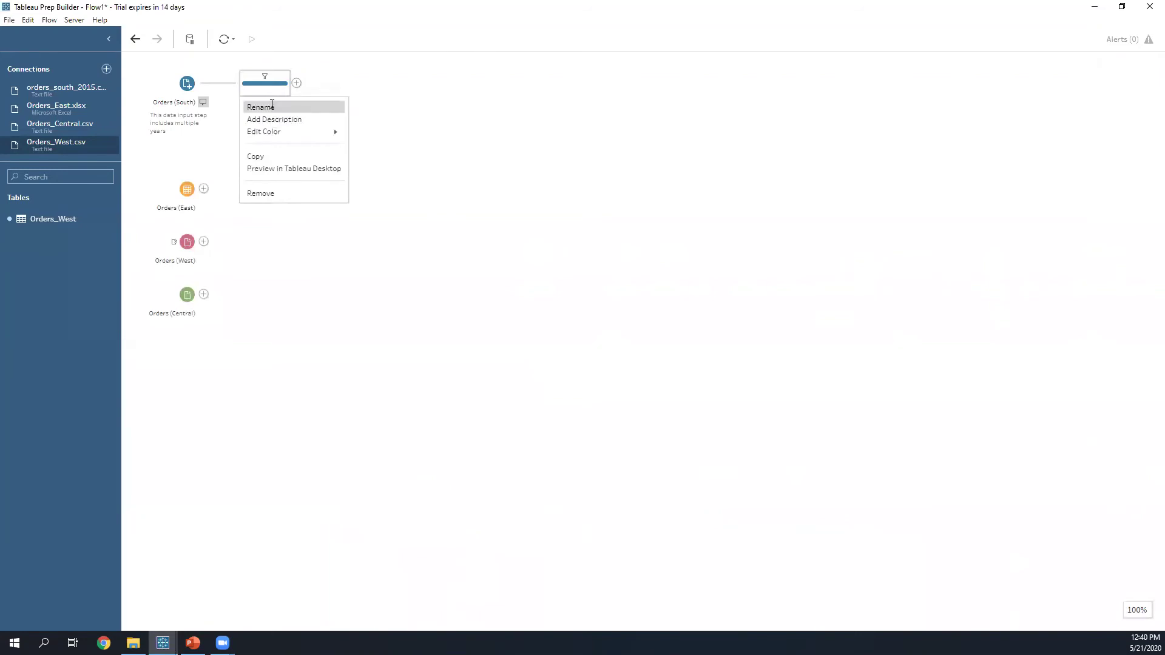
pyautogui.click(271, 108)
pyautogui.write('Remo')
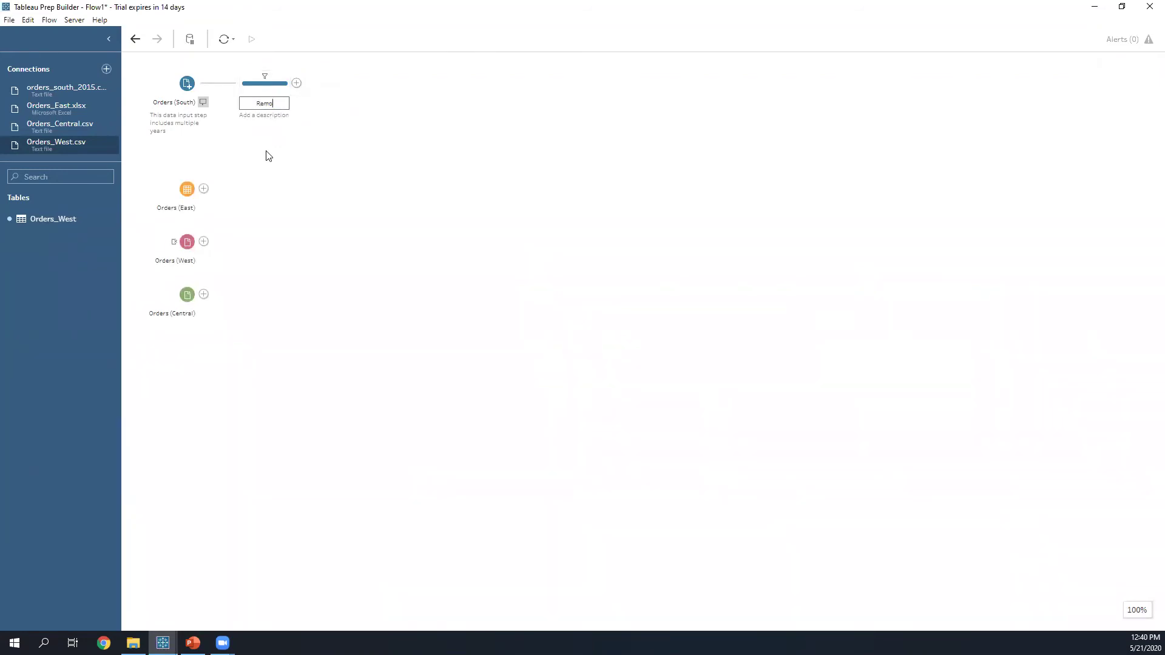
pyautogui.write('ving Order ID Nulls')
pyautogui.press('Return')
# Step: Shorten the name of the clean step after Orders (South) to Removing Nulls
pyautogui.rightClick(253, 107)
pyautogui.click(266, 107)
pyautogui.click(273, 102)
pyautogui.moveTo(274, 103)
pyautogui.mouseDown()
pyautogui.moveTo(251, 107)
pyautogui.moveTo(273, 109)
pyautogui.mouseUp()
pyautogui.press('BackSpace')
pyautogui.click(396, 136)
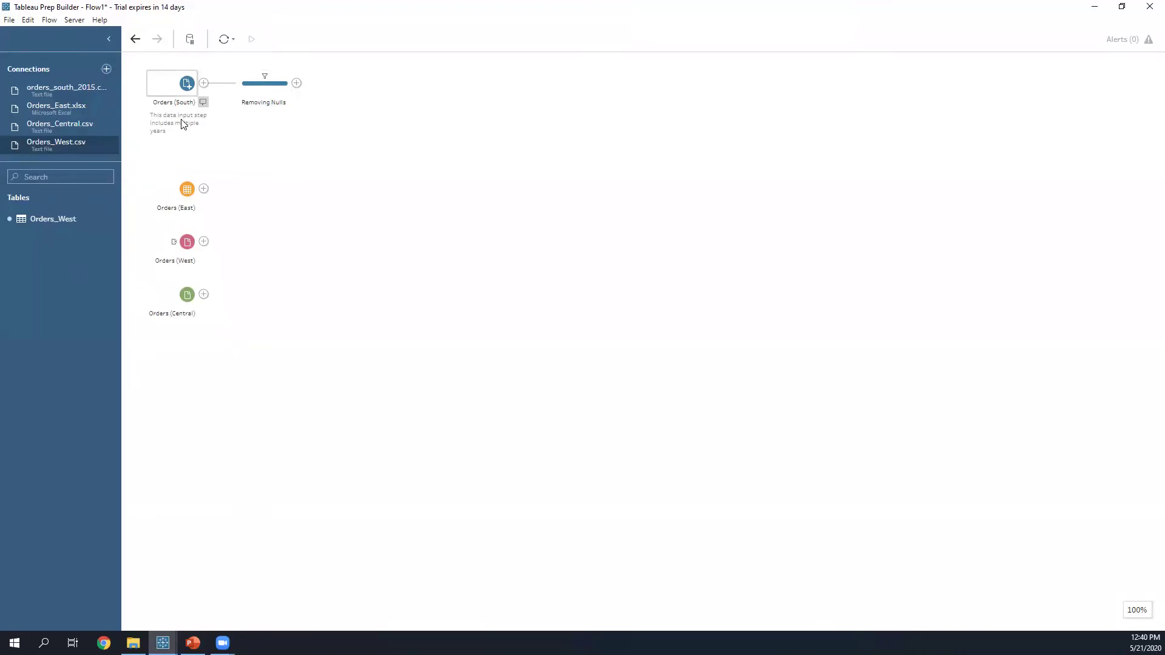
pyautogui.rightClick(250, 85)
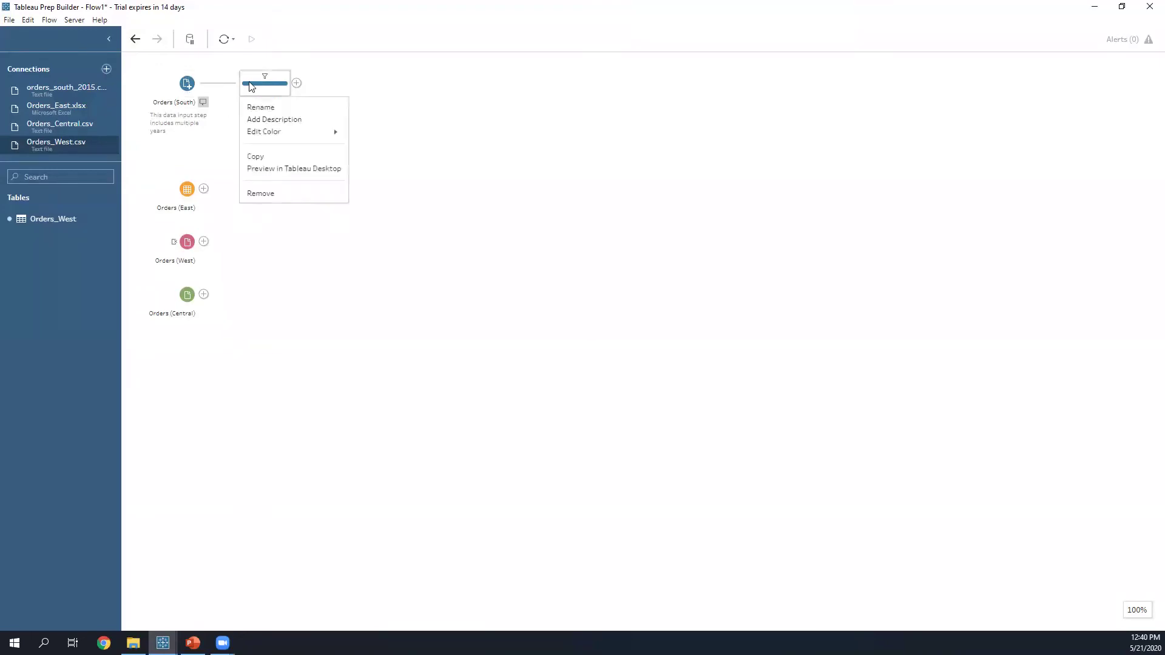
pyautogui.click(483, 194)
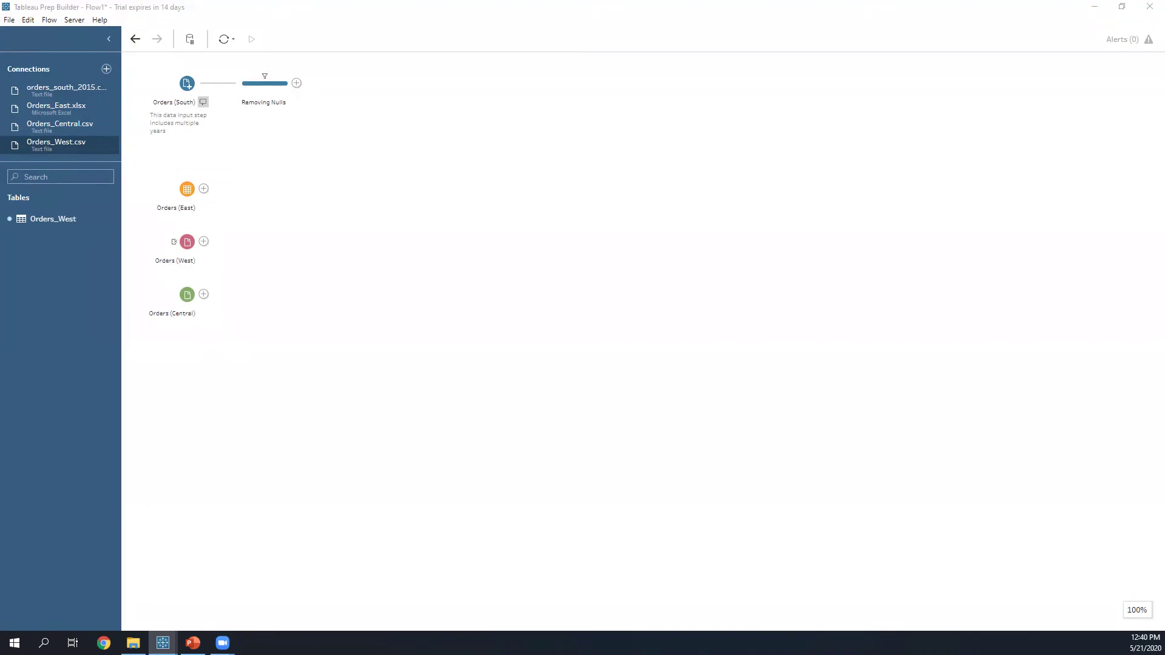
# Step: Add a clean step after the Orders (East) input and enlarge the area showing its profile and data
pyautogui.click(205, 189)
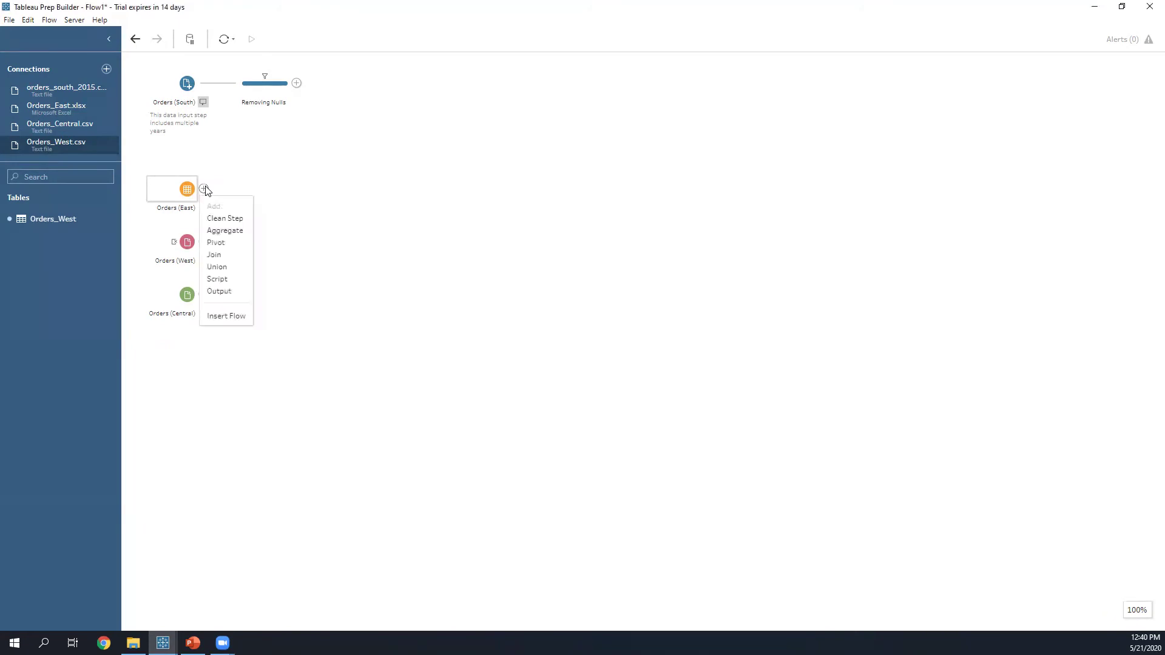
pyautogui.click(235, 218)
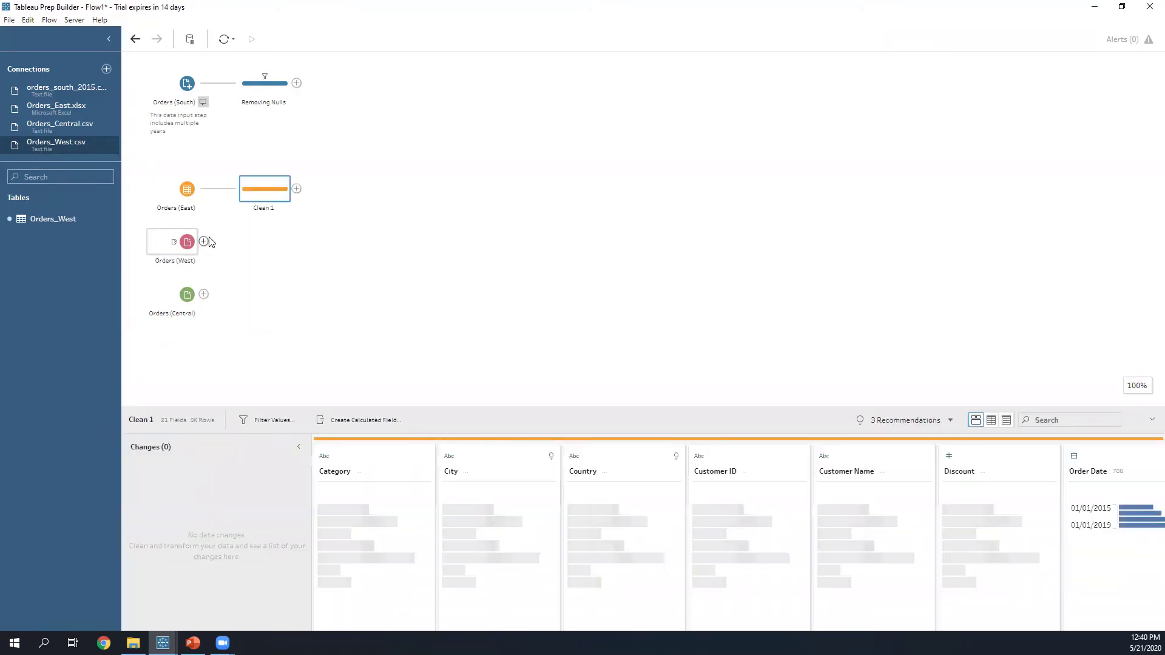
pyautogui.moveTo(436, 405); pyautogui.dragTo(451, 95)
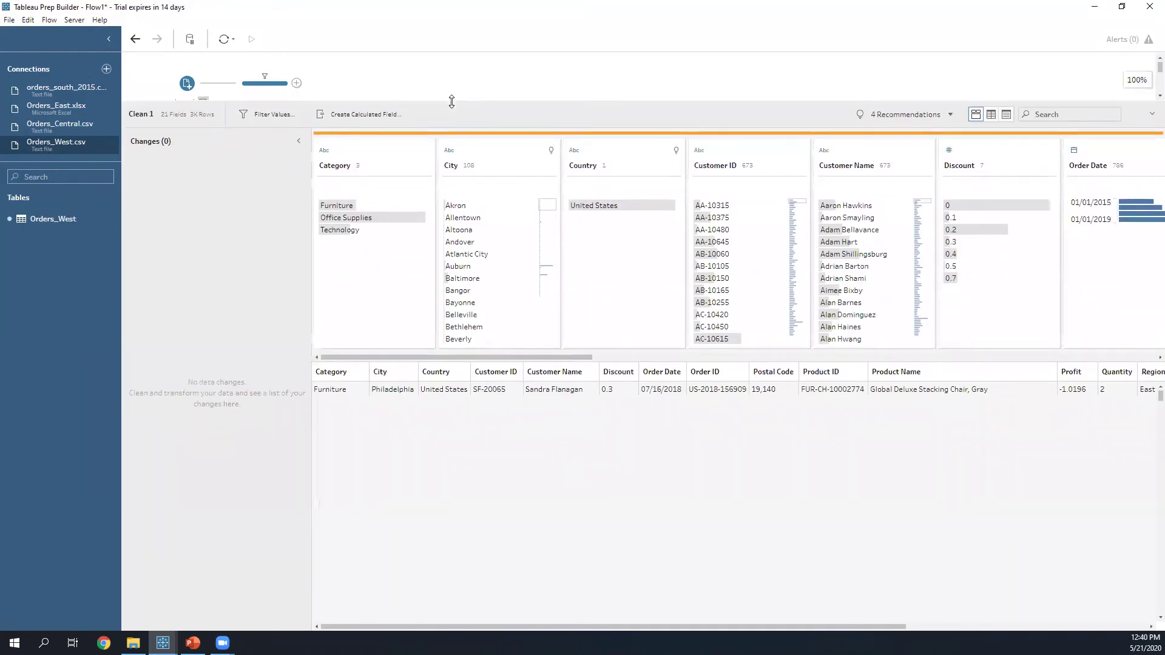
# Step: Examine the Sales field's data type and its USD-prefixed values in the Orders (East) clean step
pyautogui.moveTo(526, 361); pyautogui.dragTo(1148, 353)
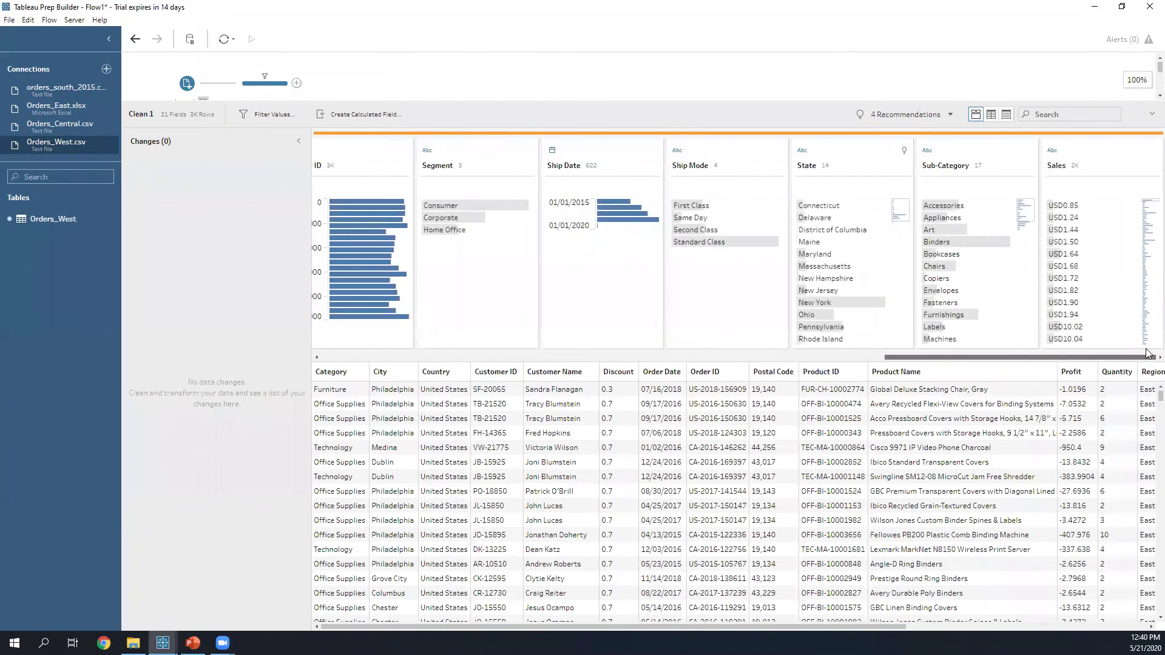
pyautogui.click(1087, 210)
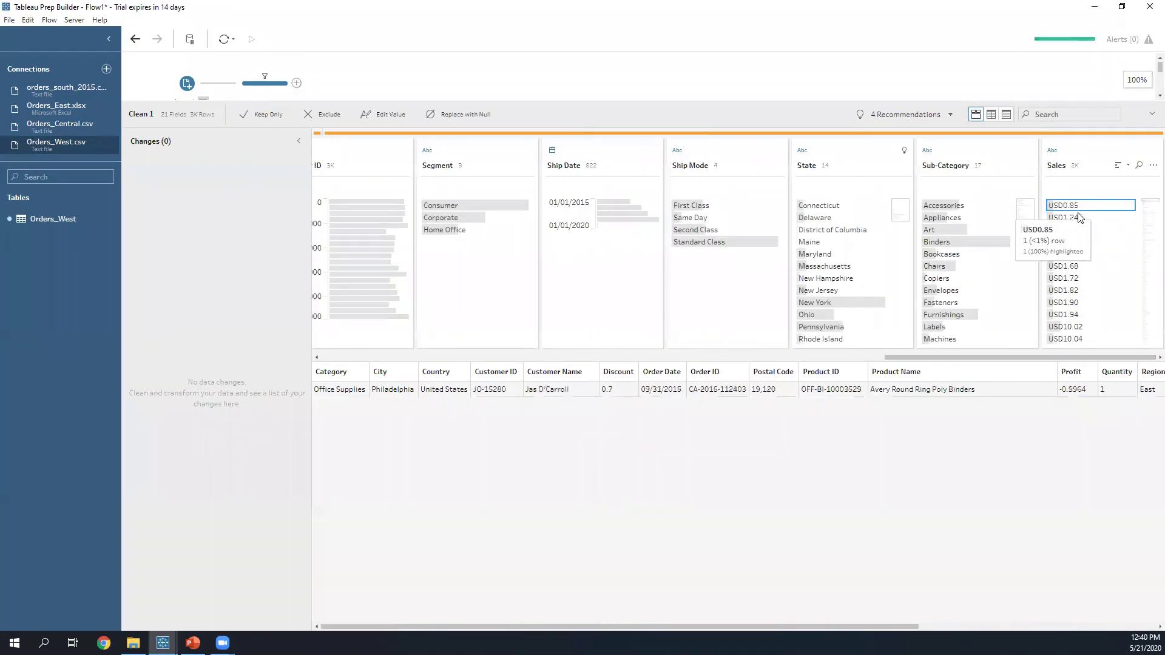
pyautogui.click(1084, 218)
pyautogui.click(1084, 231)
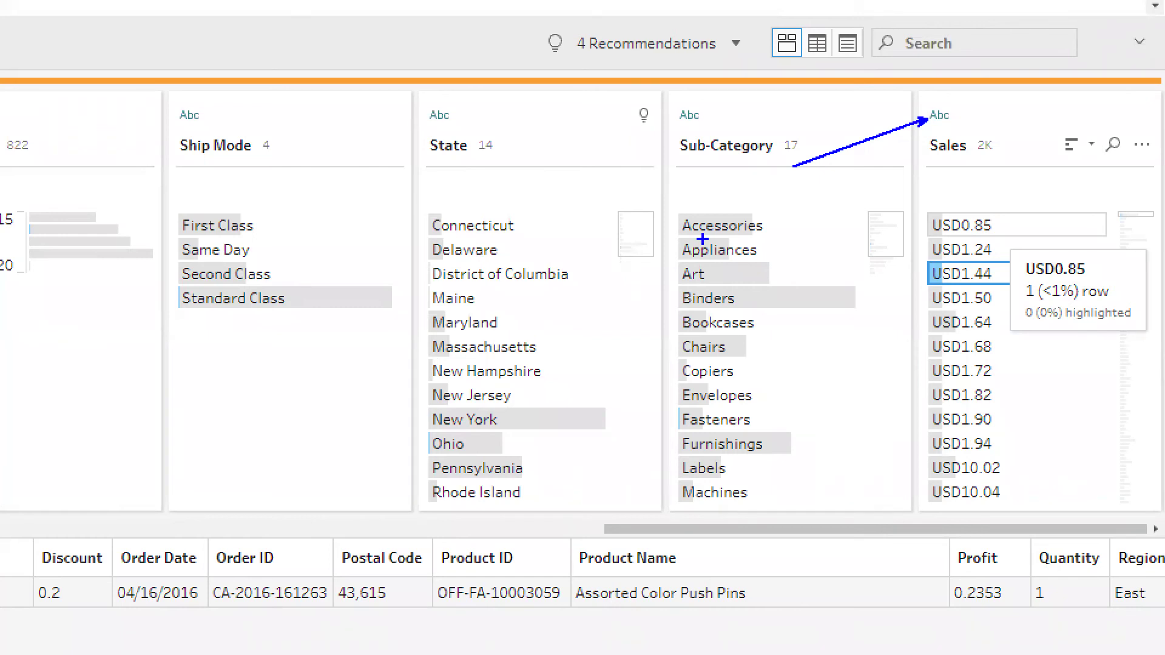
pyautogui.moveTo(929, 234); pyautogui.dragTo(864, 290)
pyautogui.moveTo(923, 210); pyautogui.dragTo(962, 238)
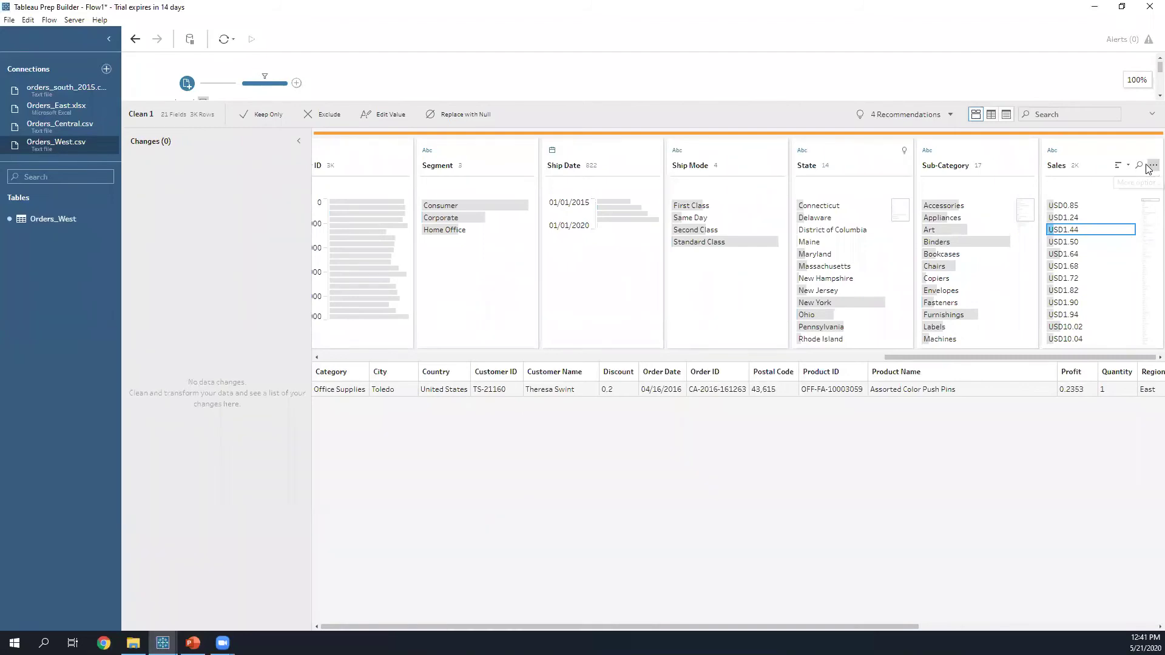
# Step: Clean the Sales field in the Orders (East) clean step by removing letters from all its values
pyautogui.click(1147, 165)
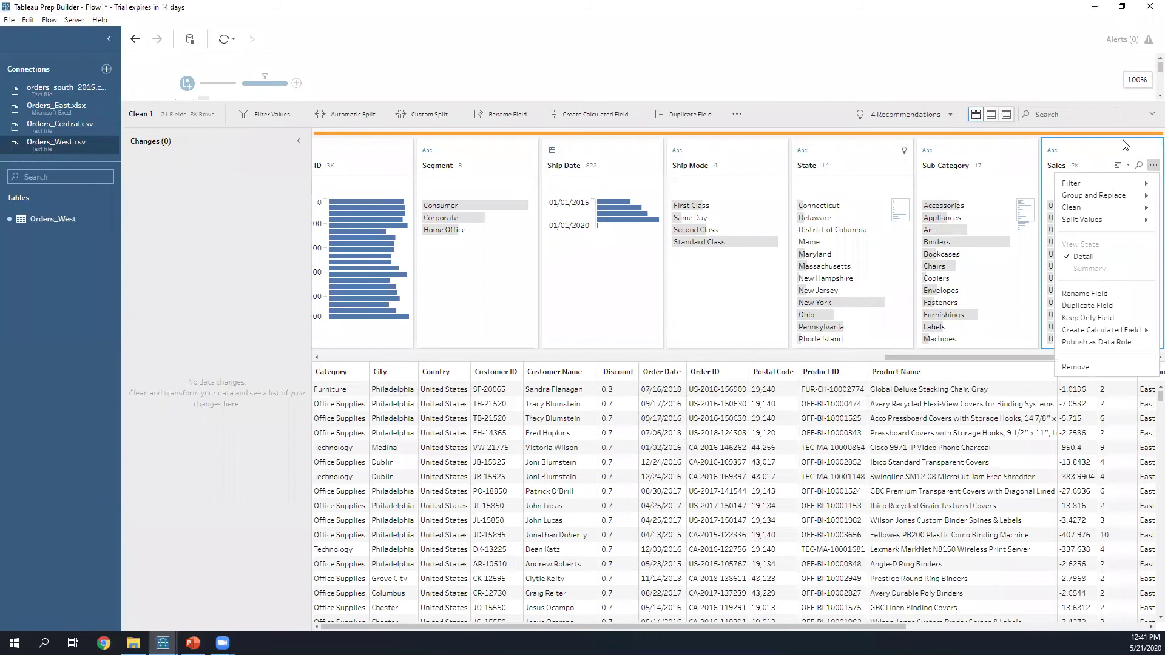
pyautogui.click(1122, 140)
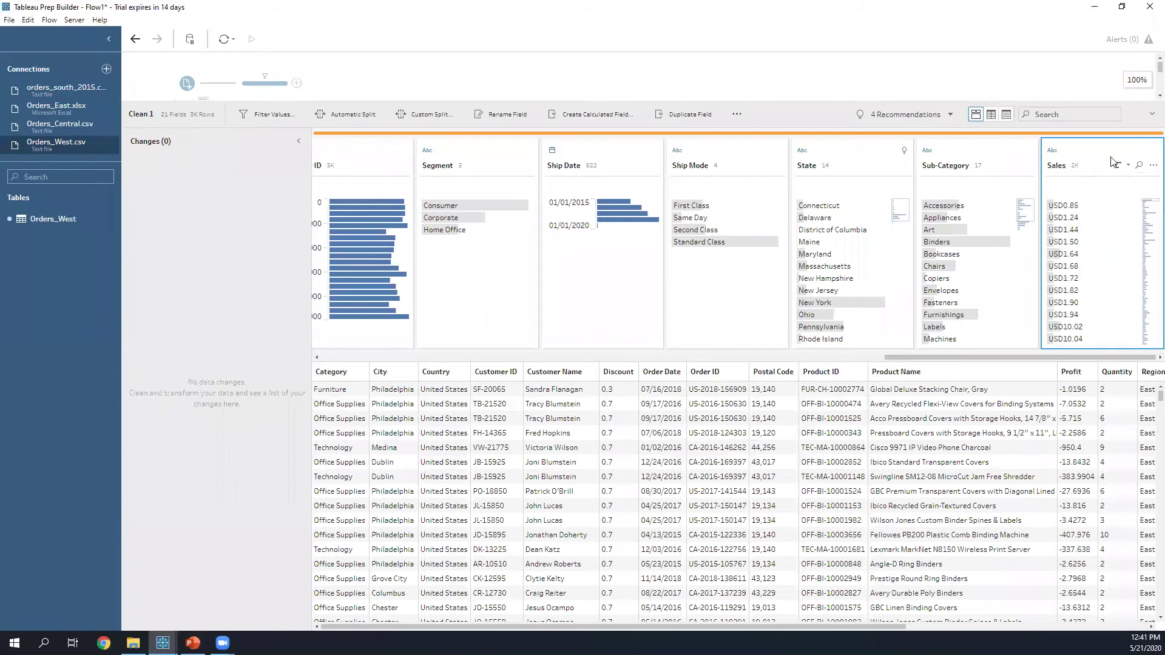
pyautogui.click(1149, 165)
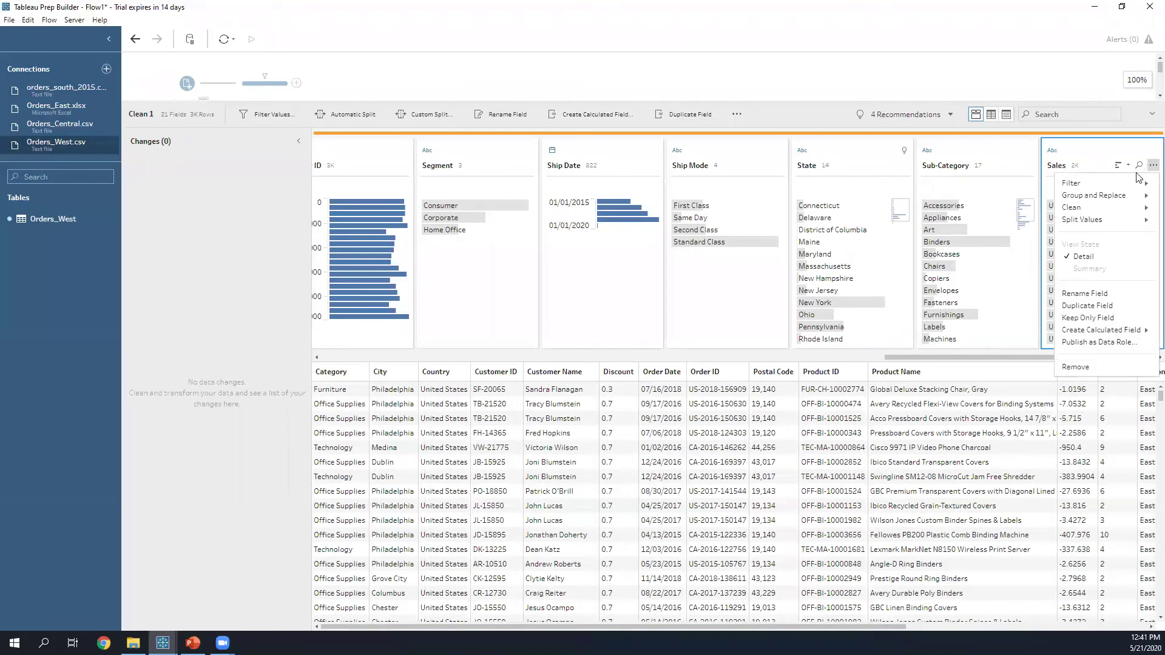
pyautogui.moveTo(1110, 199)
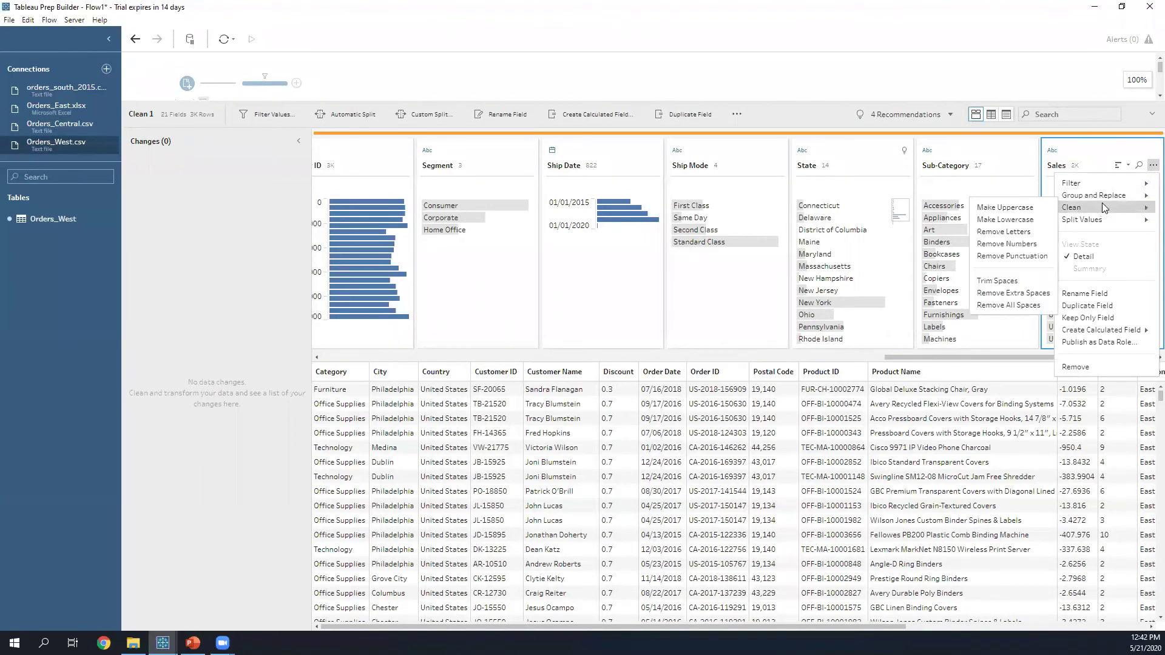
pyautogui.click(1035, 231)
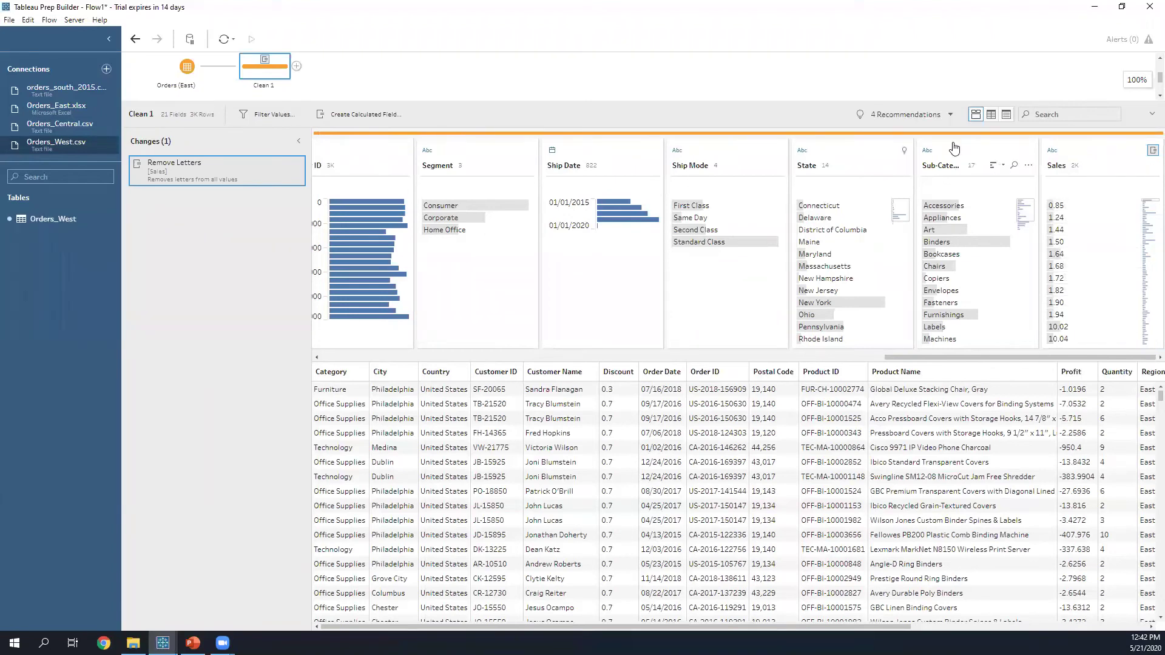
pyautogui.click(950, 119)
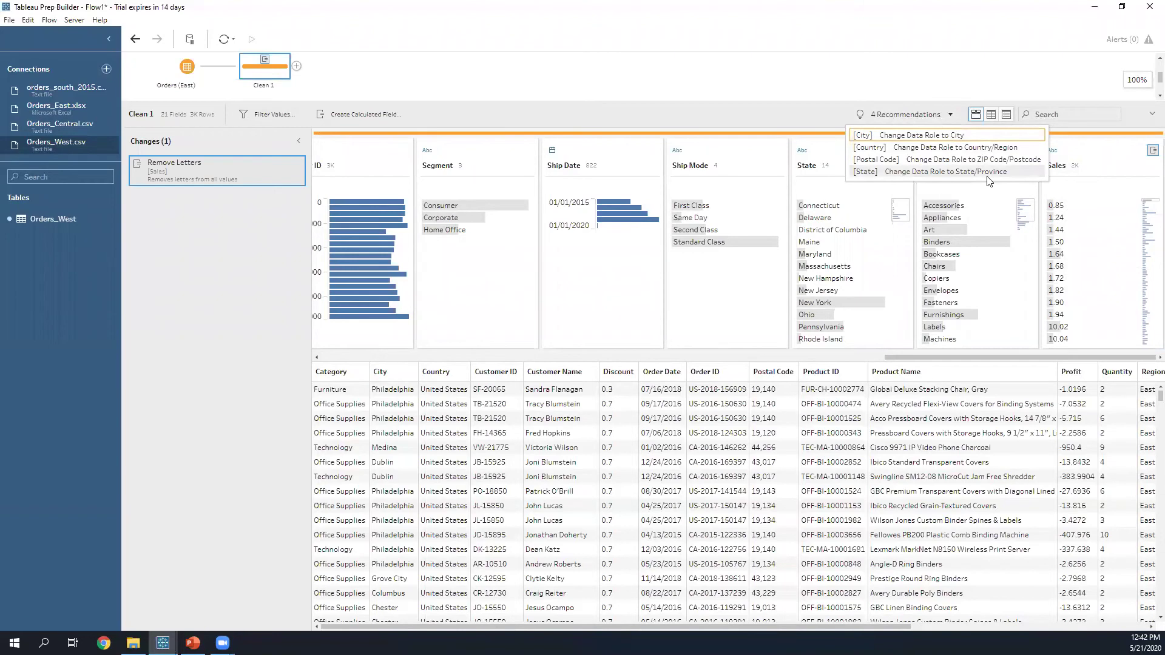
pyautogui.click(1151, 114)
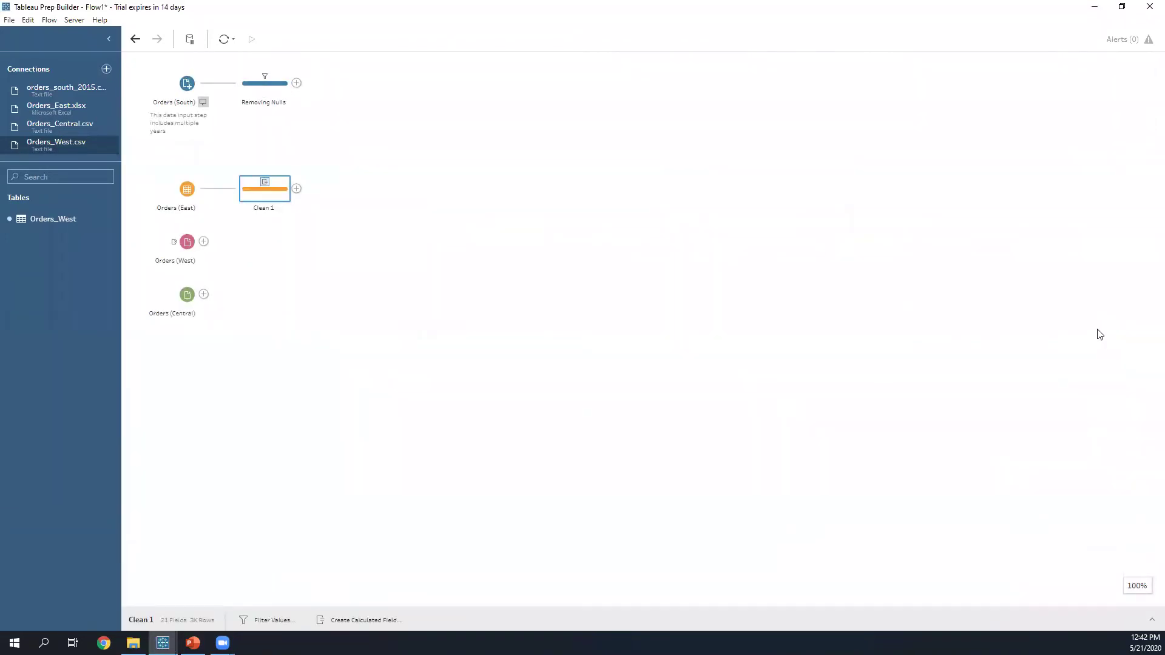
pyautogui.click(1151, 619)
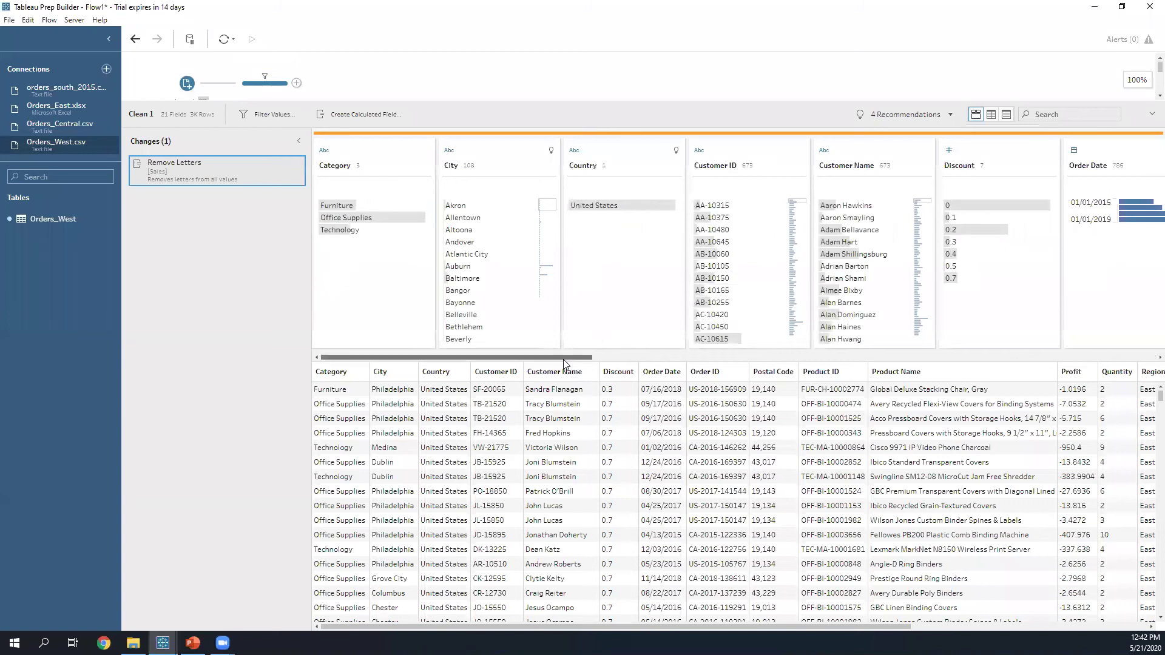
pyautogui.moveTo(564, 358); pyautogui.dragTo(1141, 358)
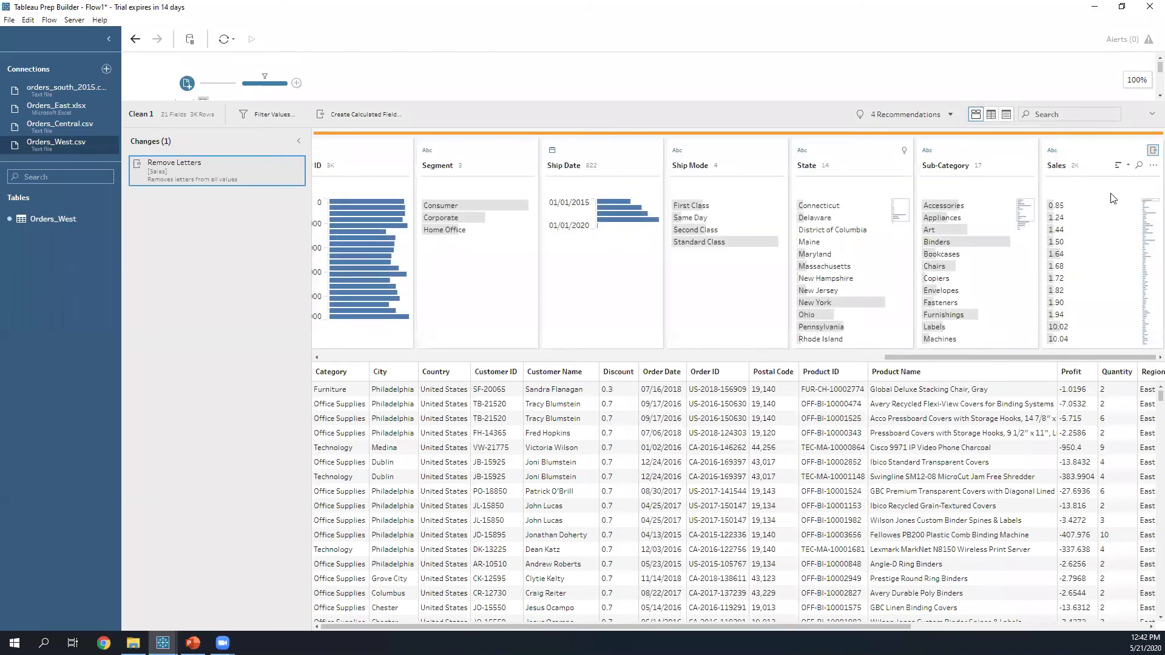
# Step: Change the Sales field's data type to Number (decimal) and enlarge the flow pane to show all four inputs
pyautogui.click(1051, 151)
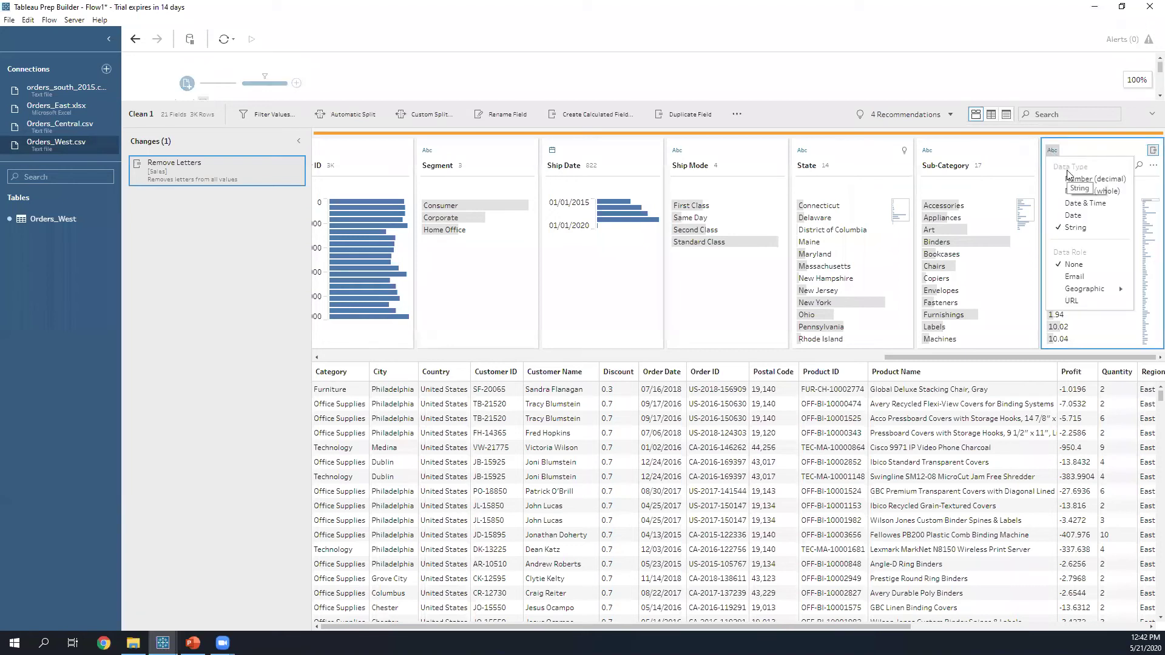
pyautogui.click(1106, 179)
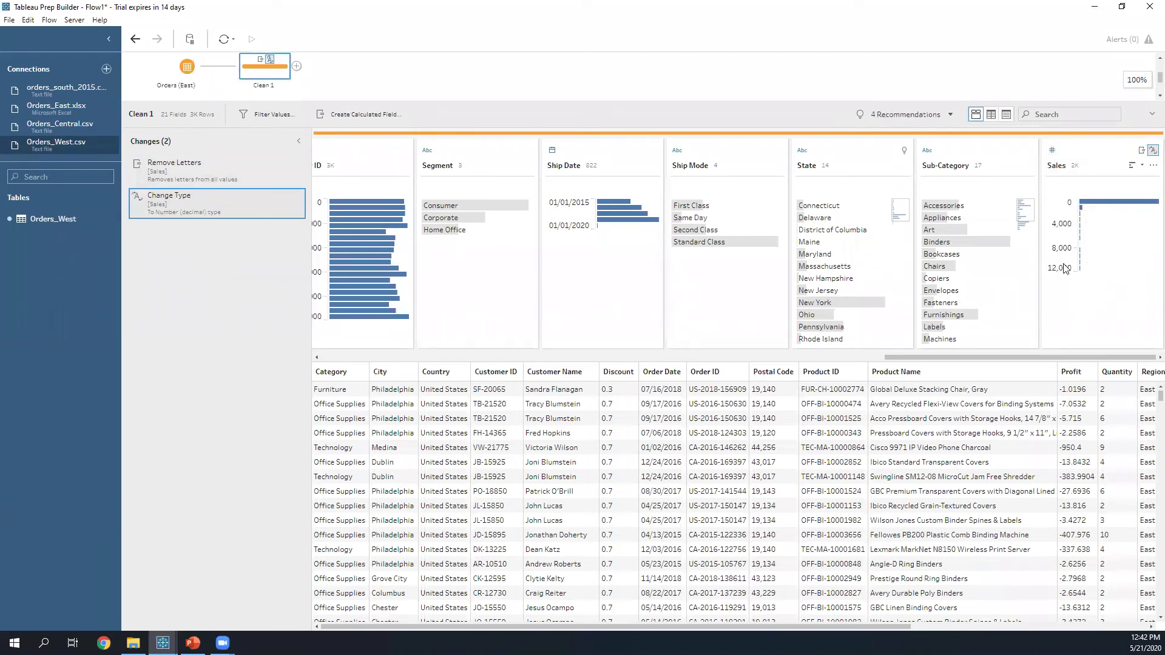
pyautogui.click(1034, 119)
pyautogui.moveTo(944, 99); pyautogui.dragTo(938, 188)
pyautogui.moveTo(925, 334); pyautogui.dragTo(928, 372)
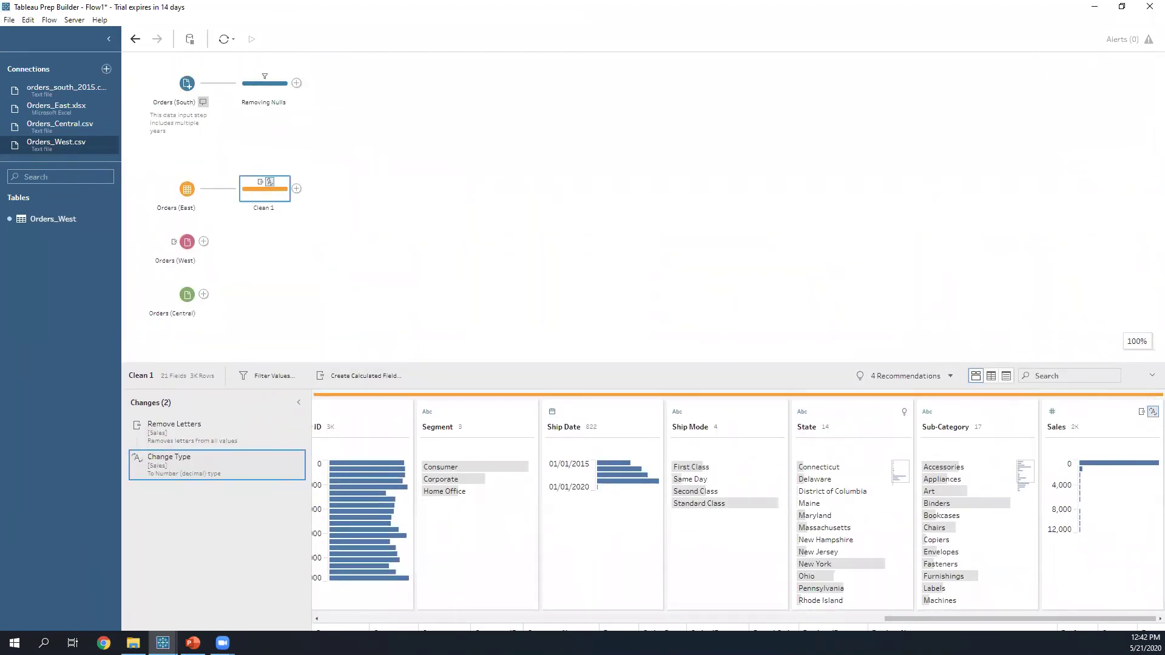
# Step: Add a clean step after the Orders (West) input and enlarge the area showing its profile and data
pyautogui.click(204, 242)
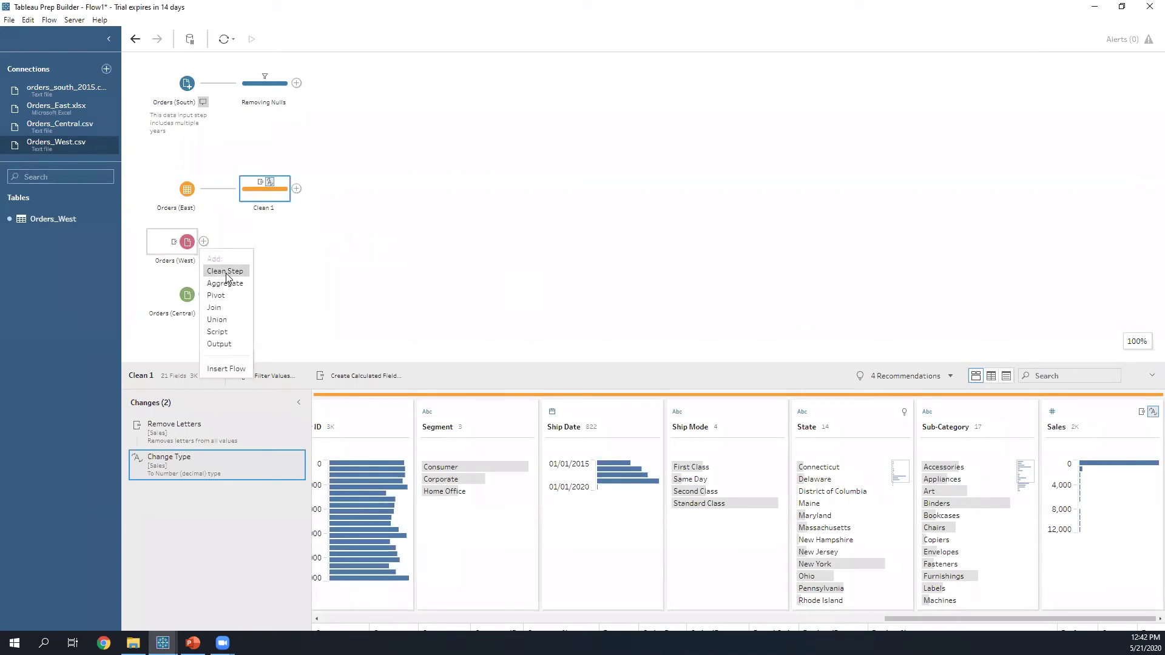
pyautogui.click(226, 271)
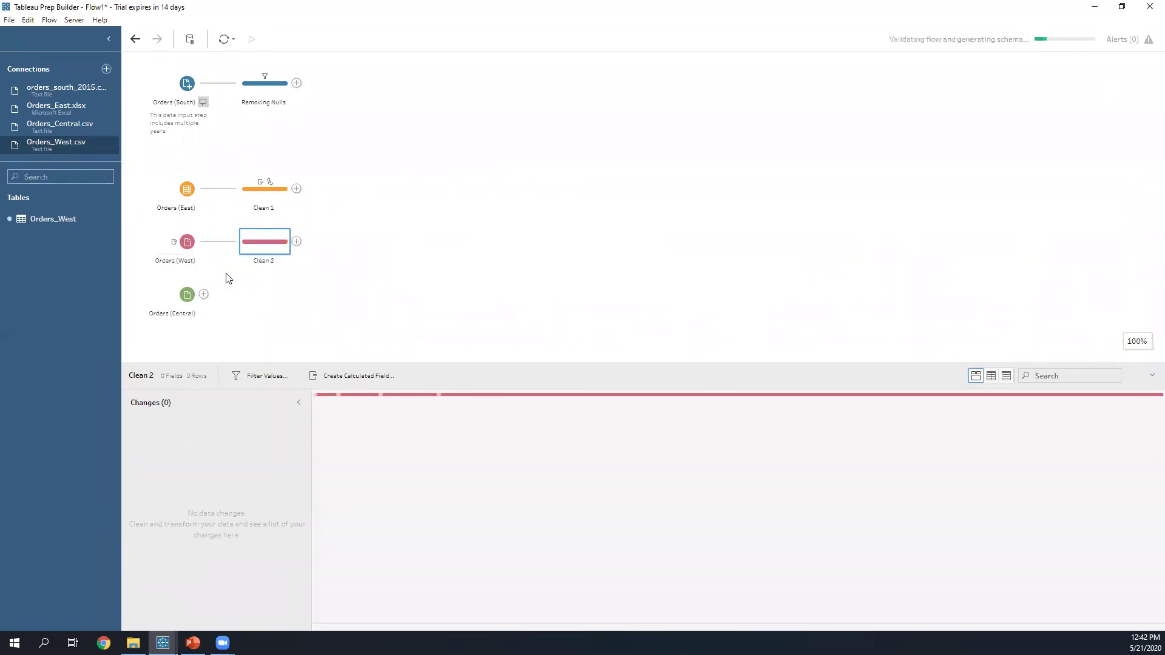
pyautogui.moveTo(421, 365); pyautogui.dragTo(412, 253)
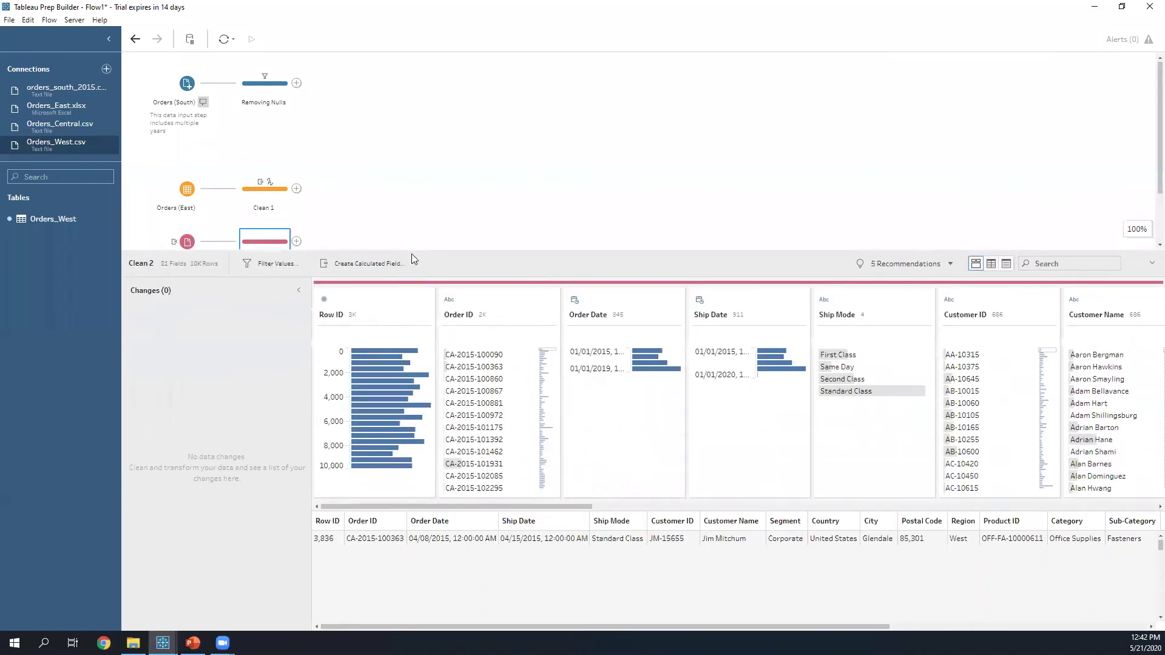
# Step: Examine the Orders (West) clean step's fields in the profile, data grid and list views, including the State field's values and options
pyautogui.moveTo(530, 505); pyautogui.dragTo(1126, 509)
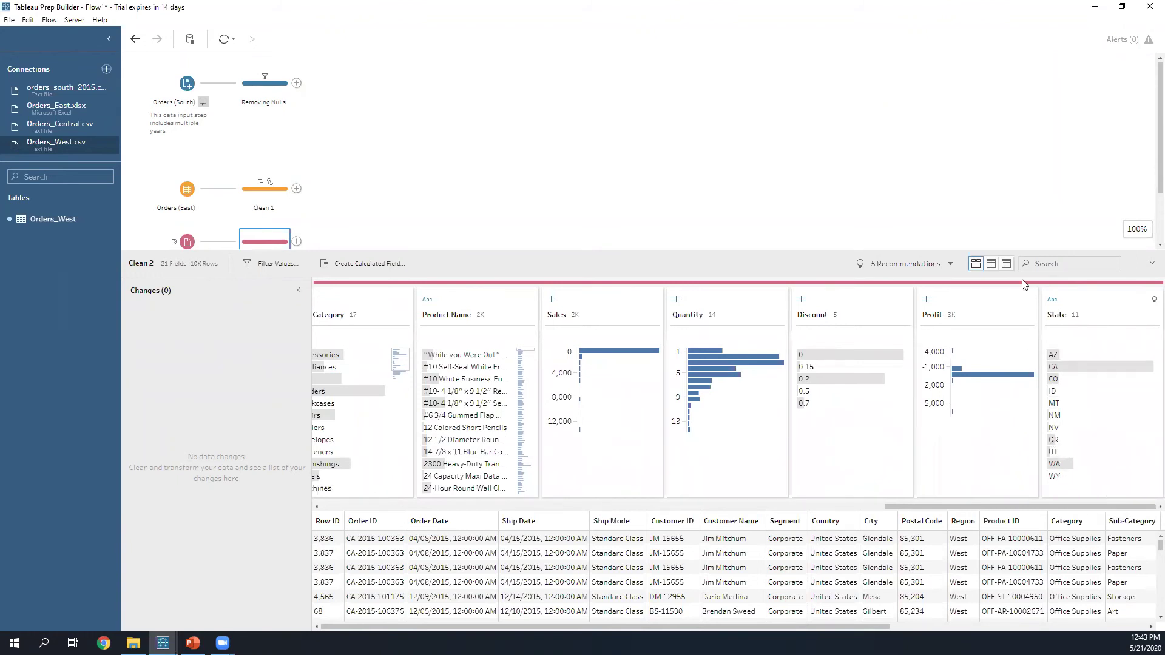
pyautogui.click(992, 267)
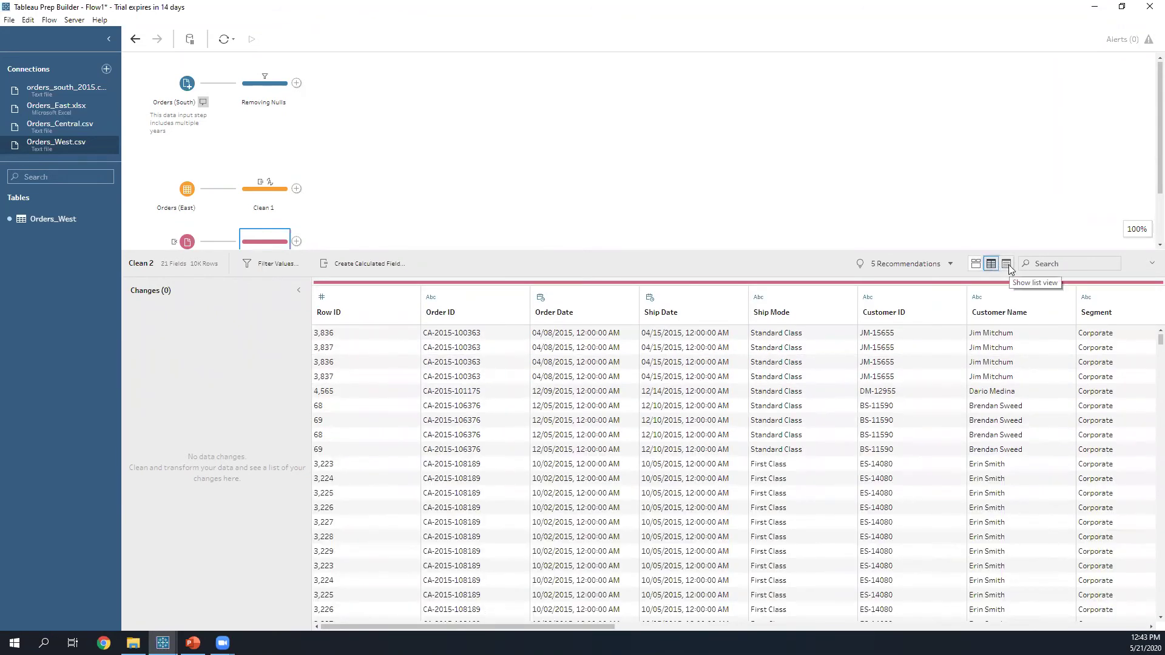
pyautogui.click(1006, 265)
pyautogui.scroll(-1, 524, 407)
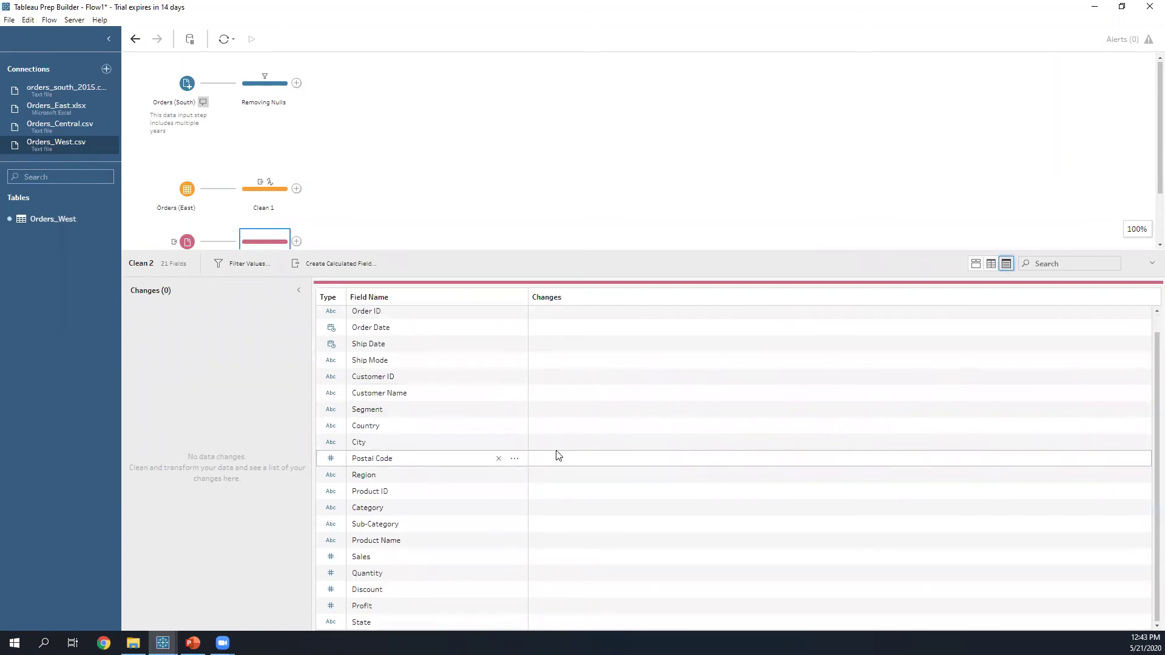
pyautogui.scroll(1, 492, 394)
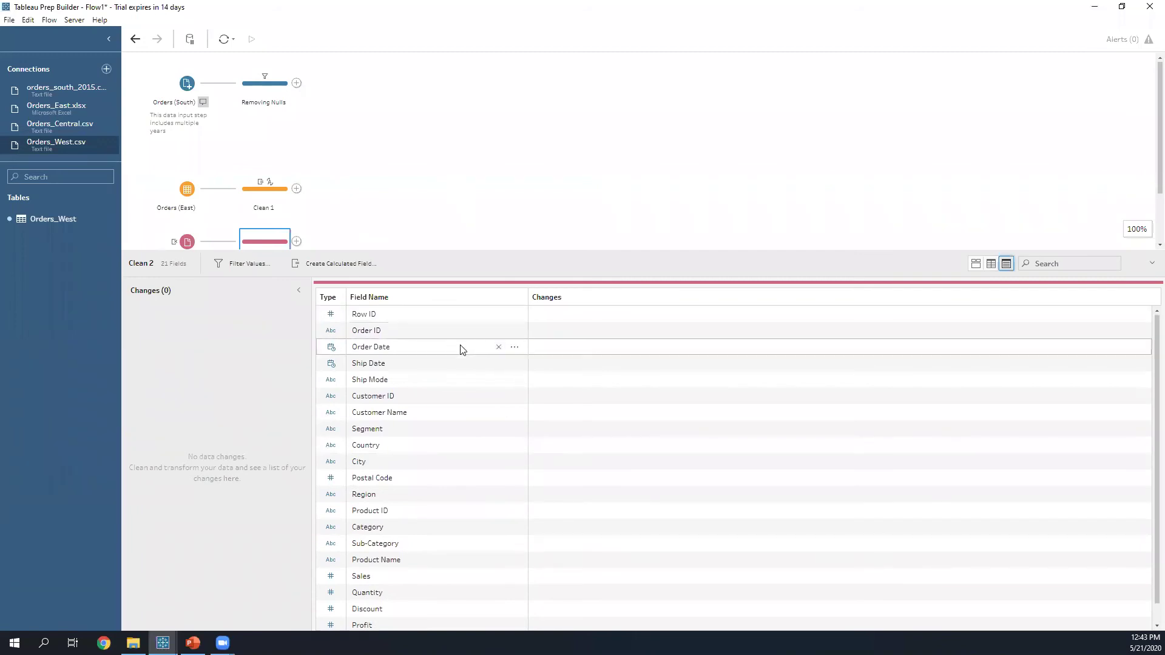
pyautogui.moveTo(317, 290)
pyautogui.mouseDown()
pyautogui.moveTo(532, 648)
pyautogui.moveTo(537, 623)
pyautogui.mouseUp()
pyautogui.scroll(-1, 330, 348)
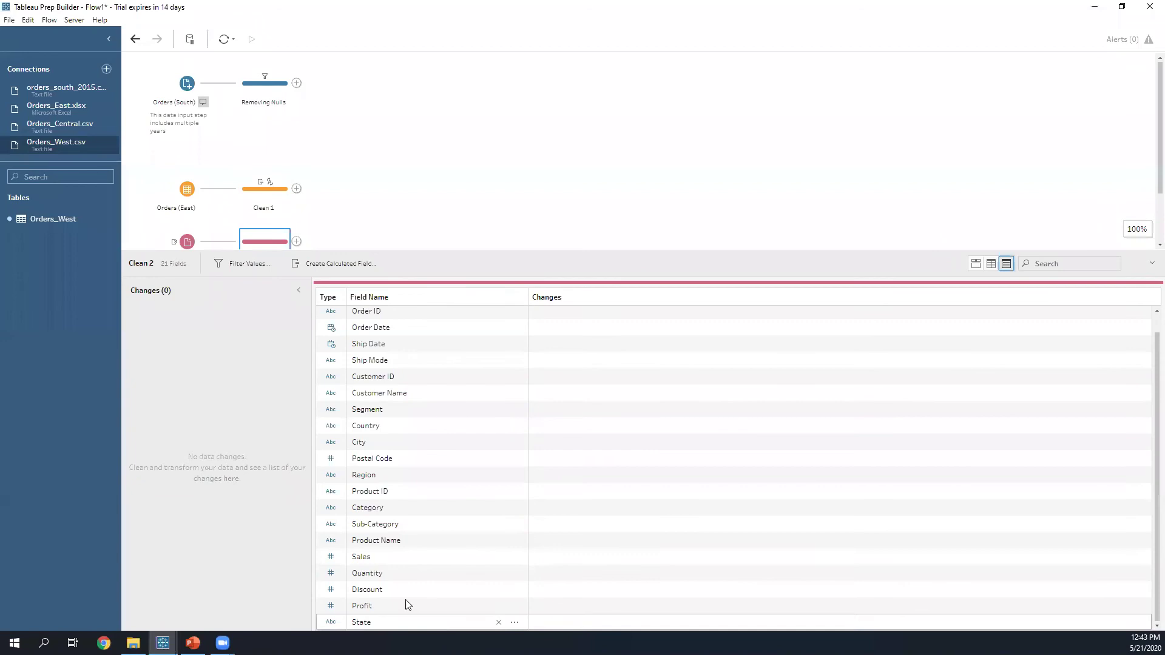
pyautogui.click(515, 623)
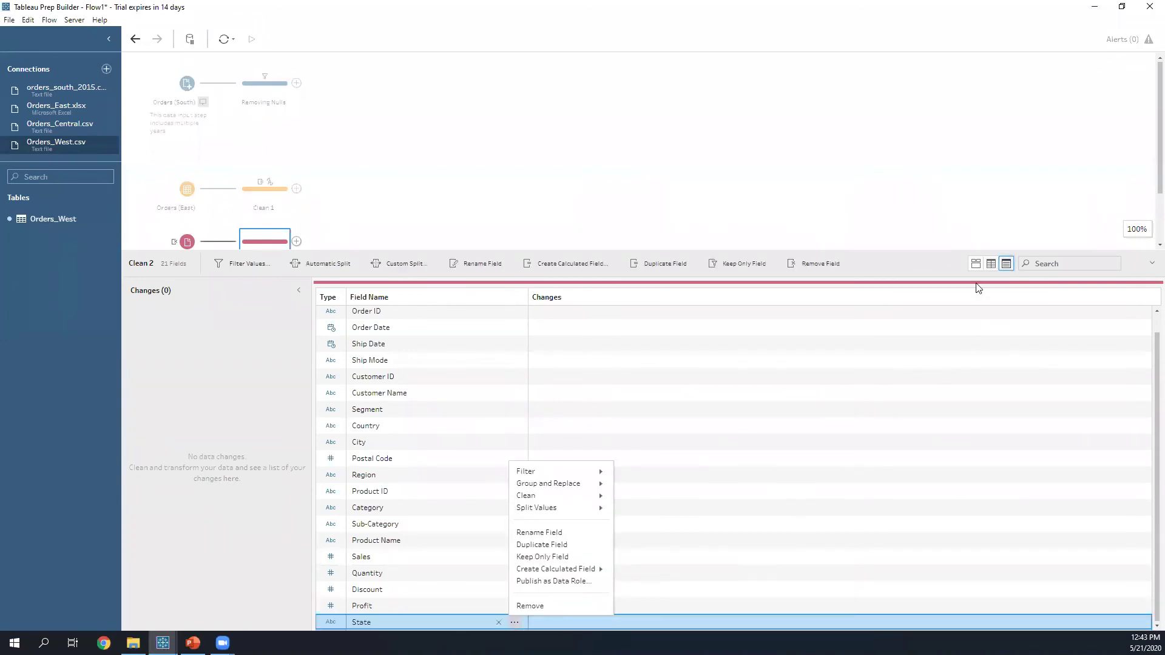
pyautogui.click(976, 264)
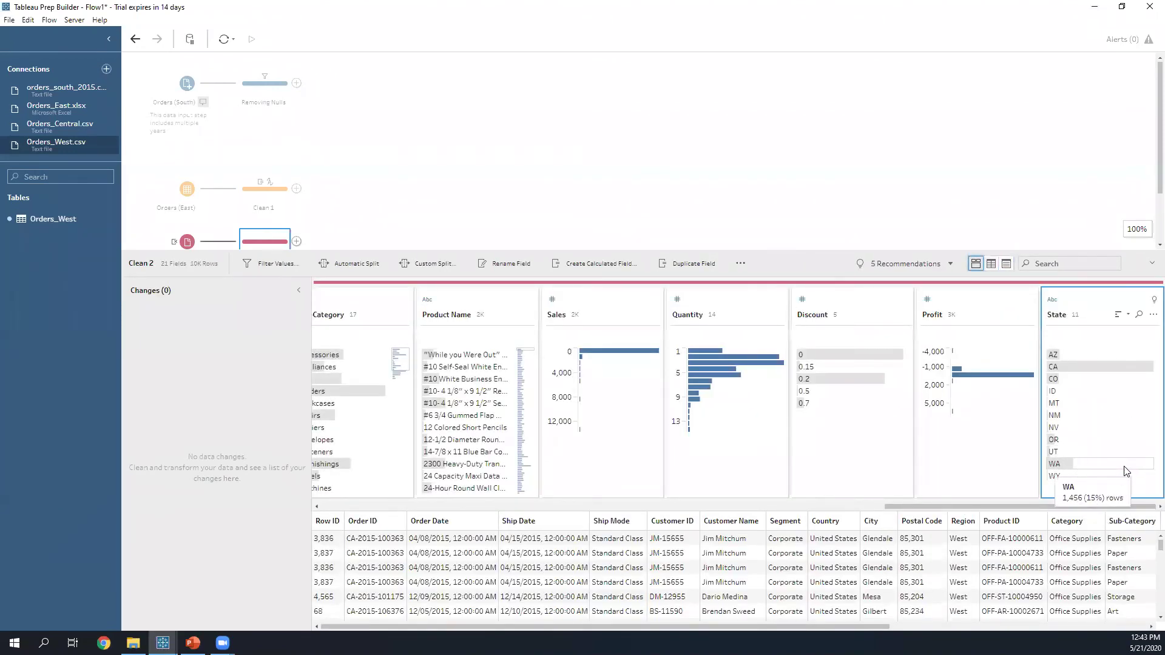
pyautogui.scroll(-2, 437, 215)
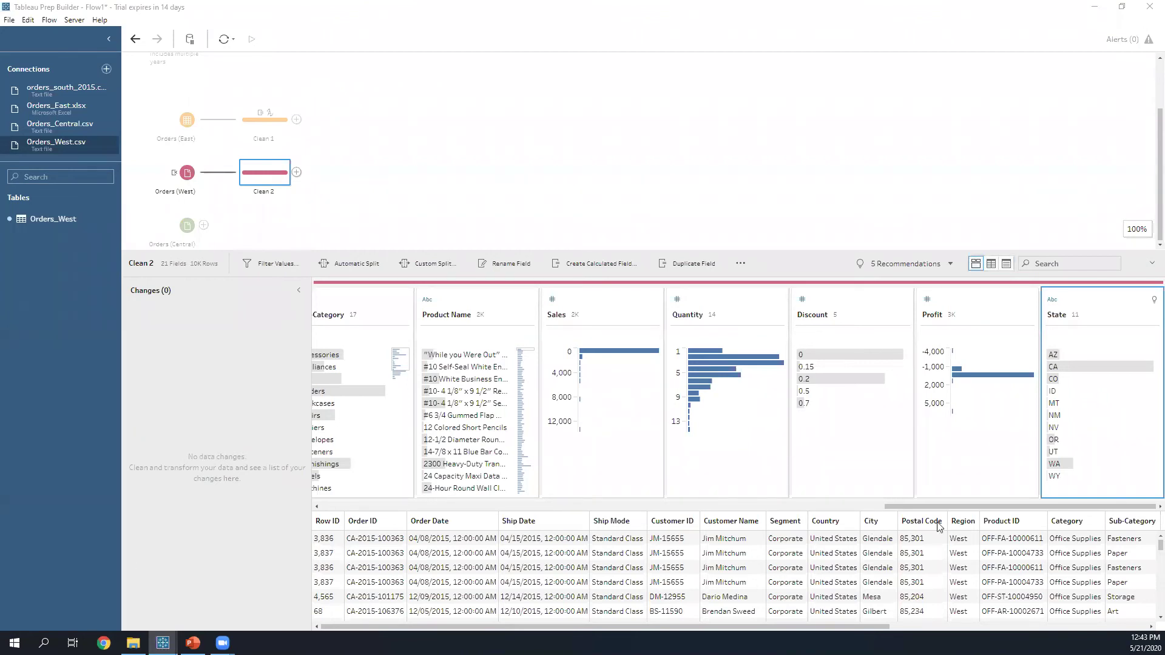
# Step: Inspect the rows for individual State abbreviations such as CA and NV and view the State field's group and replace options
pyautogui.click(1074, 367)
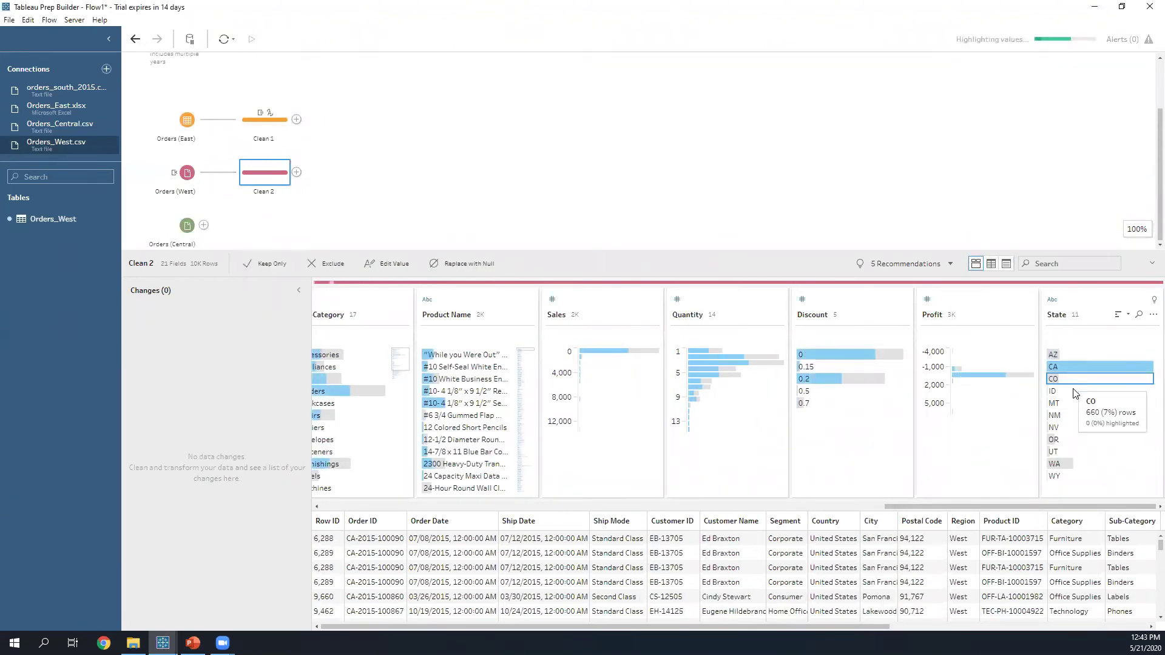
pyautogui.click(1074, 392)
pyautogui.click(1072, 428)
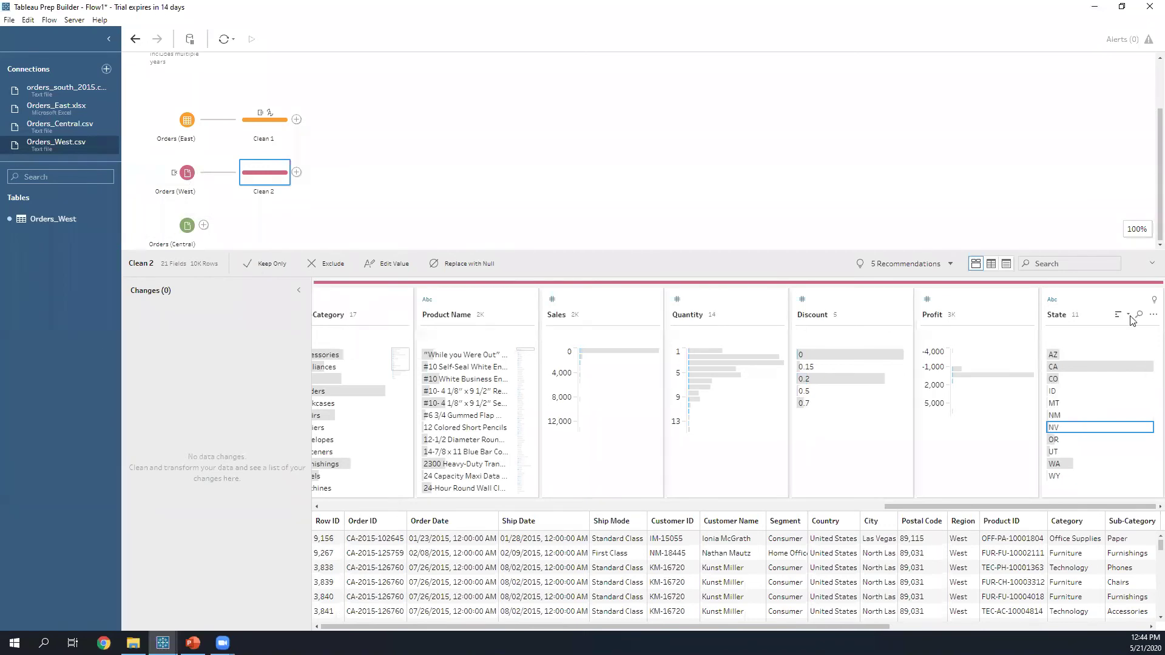
pyautogui.click(1152, 315)
pyautogui.moveTo(1115, 348)
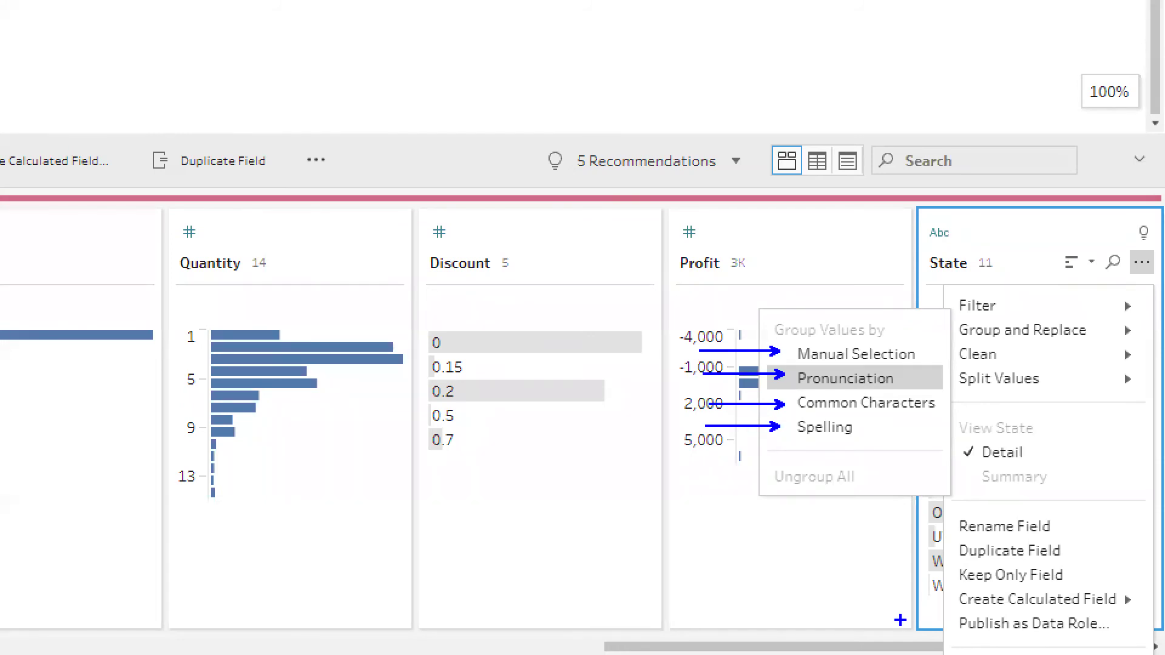
pyautogui.press('Escape')
# Step: Open the Orders (West) input and examine its field list, including the unselected Right_ fields and State
pyautogui.click(189, 182)
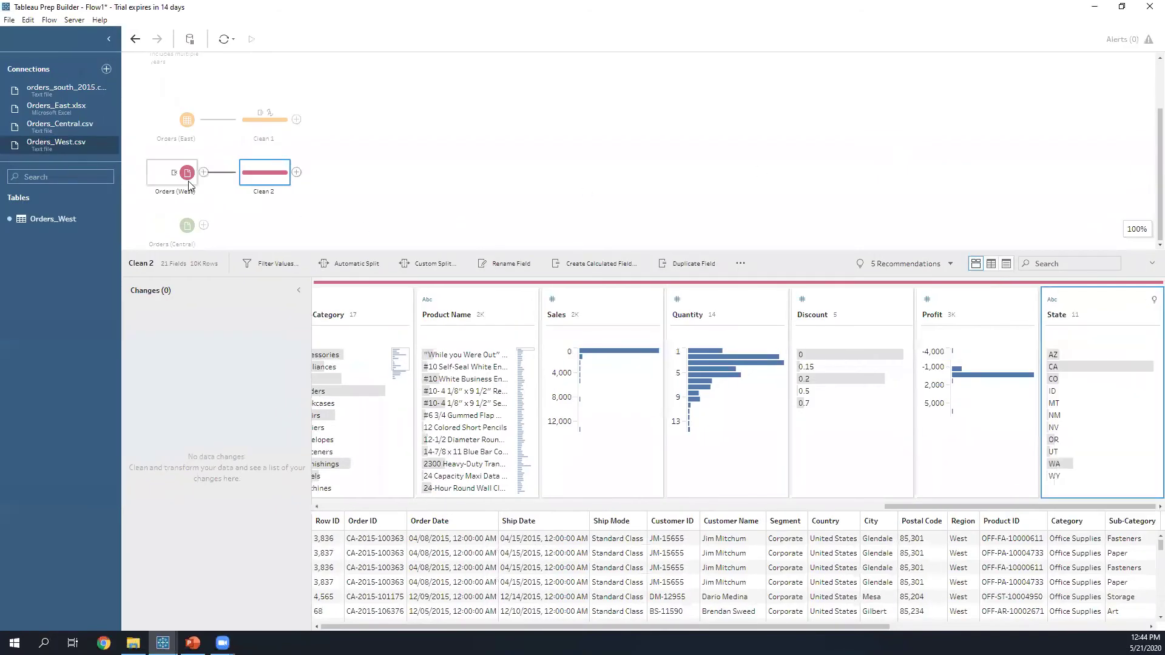
pyautogui.click(189, 182)
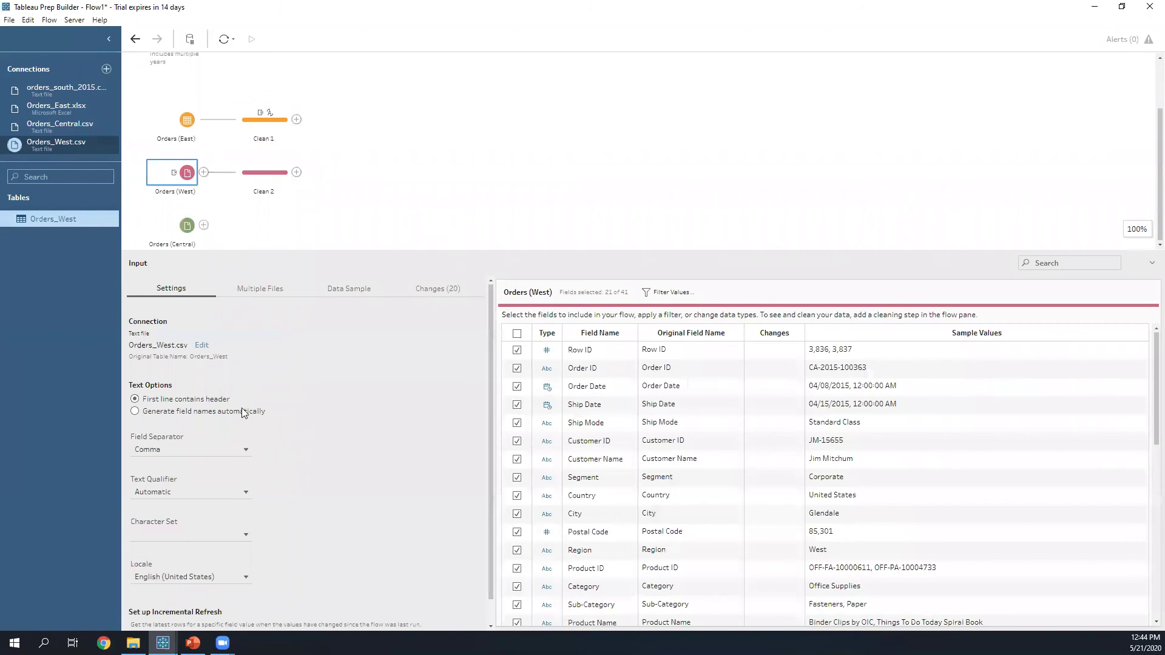
pyautogui.scroll(-8, 618, 455)
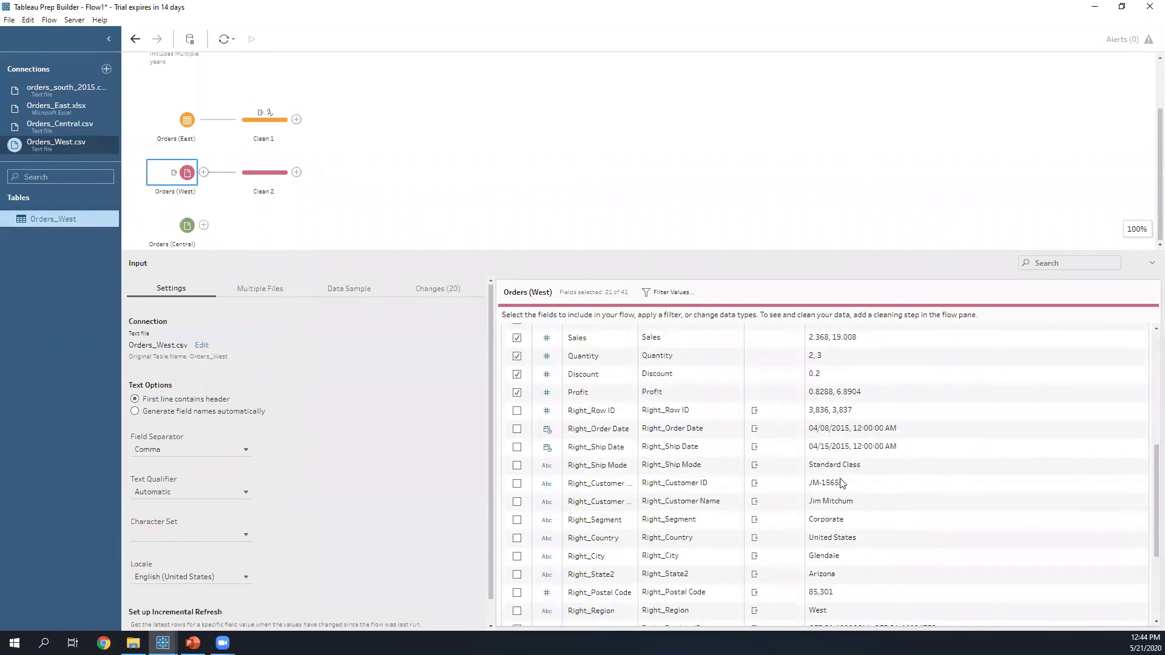
pyautogui.scroll(-2, 858, 489)
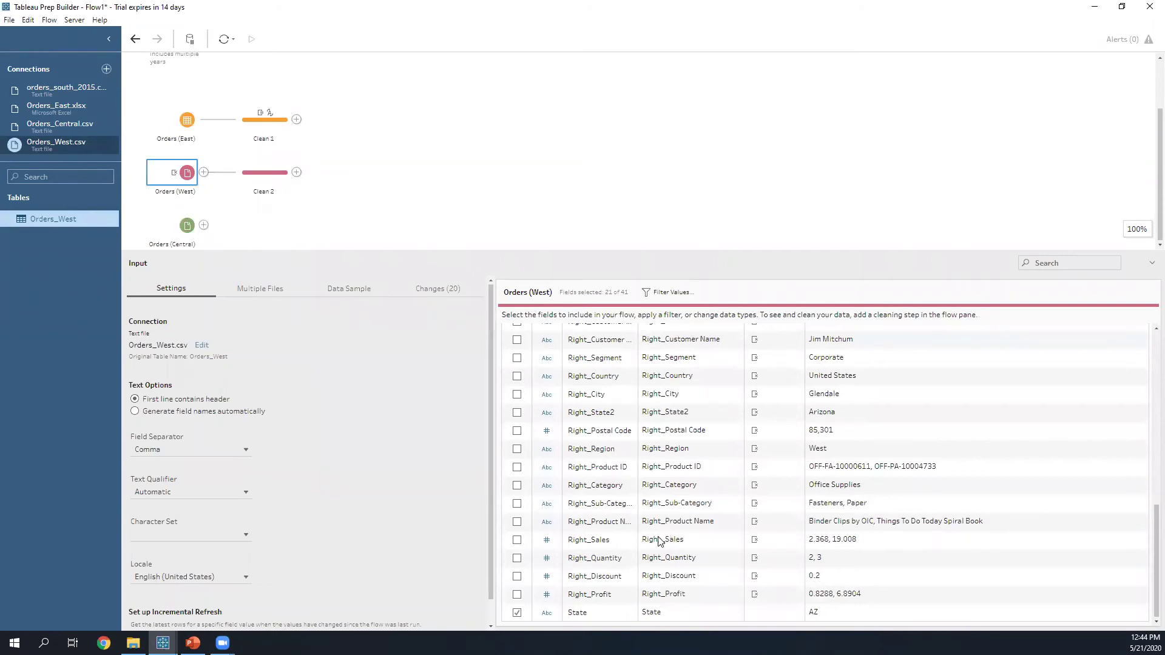
pyautogui.scroll(3, 617, 586)
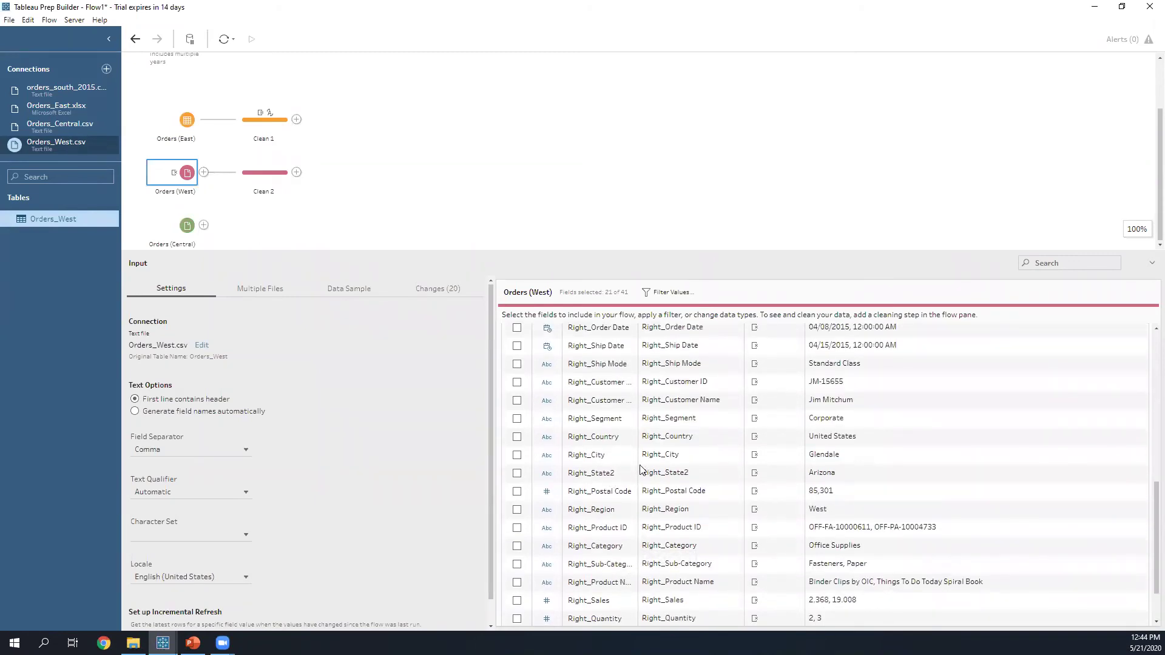
# Step: Include the Right_State2 field in the Orders (West) input and open the Clean 2 step at its state fields
pyautogui.scroll(3, 581, 466)
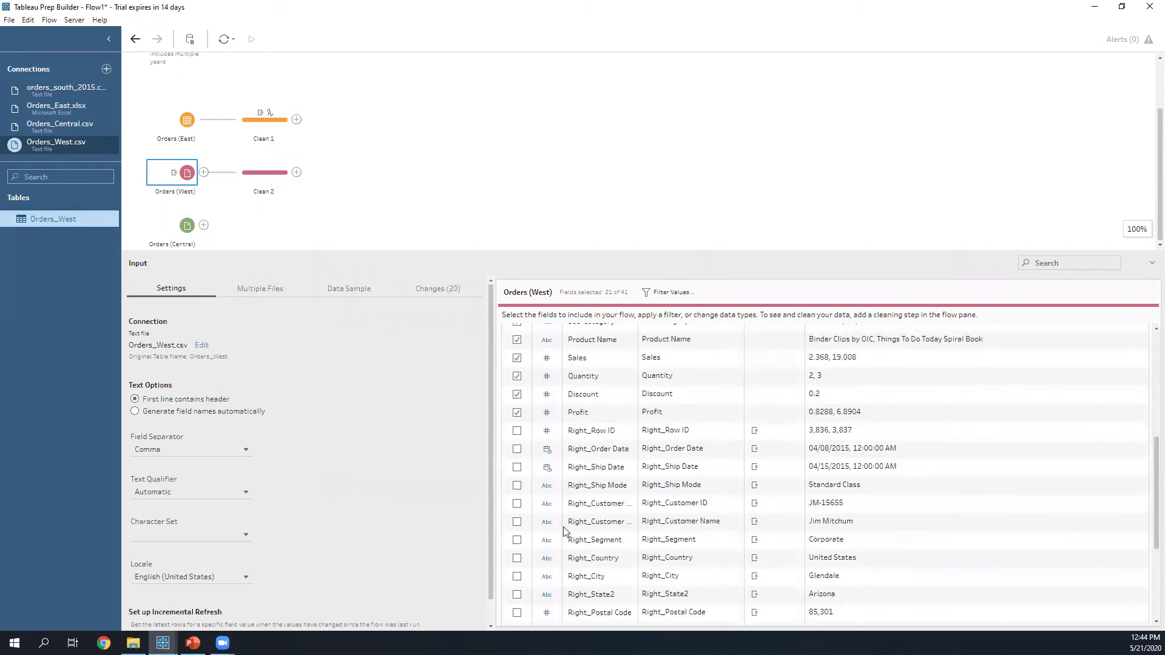
pyautogui.click(516, 594)
pyautogui.click(267, 242)
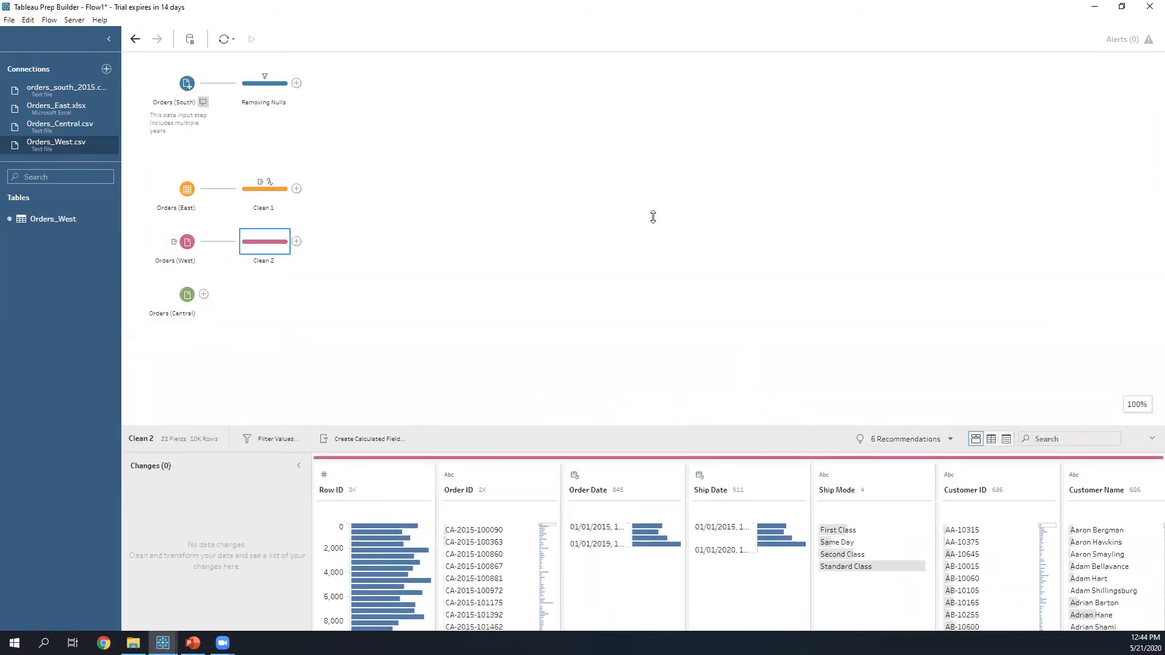
pyautogui.moveTo(653, 216); pyautogui.dragTo(652, 214)
pyautogui.moveTo(613, 470); pyautogui.dragTo(1149, 469)
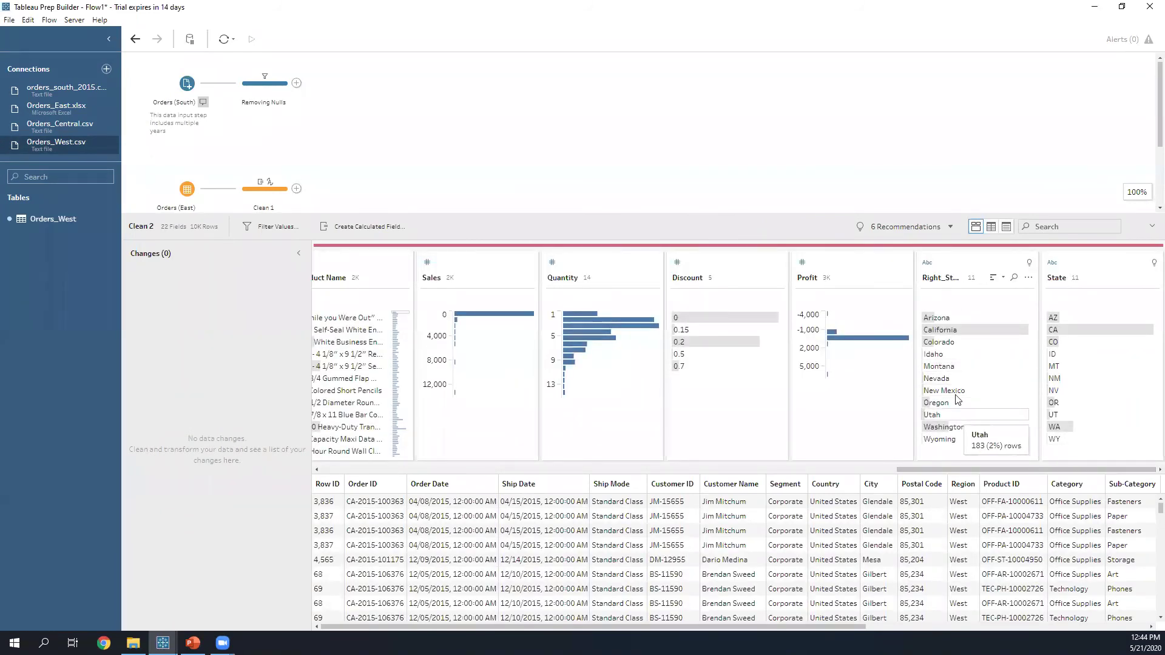
# Step: Remove the Right_State2 field from the Clean 2 step
pyautogui.click(956, 317)
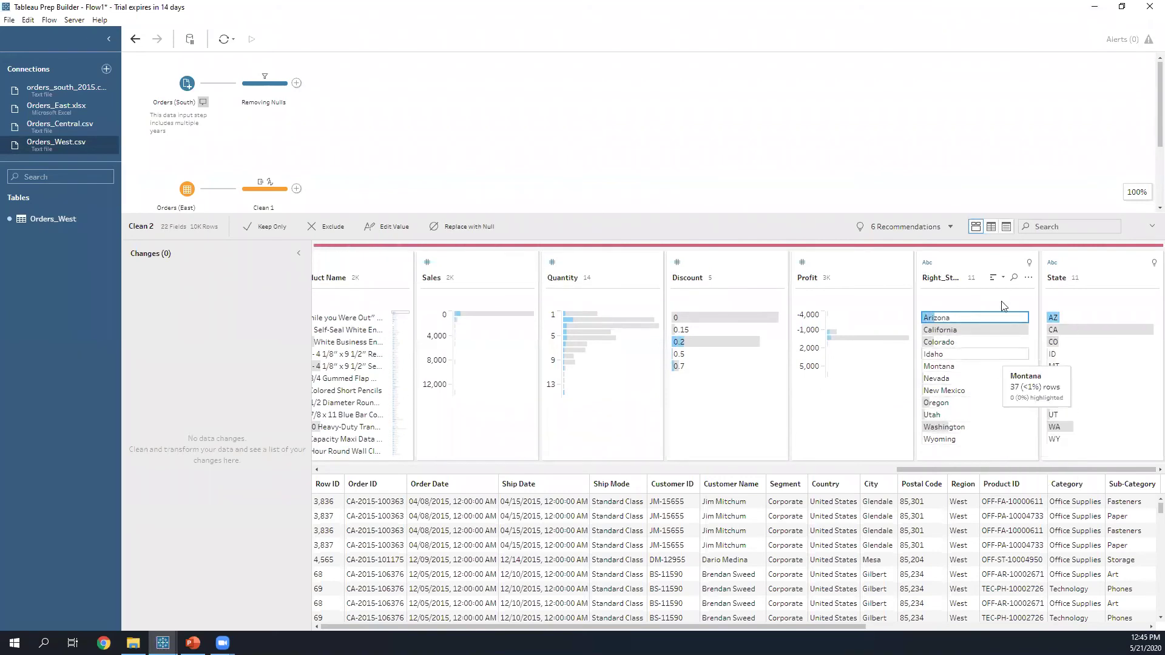
pyautogui.click(1027, 277)
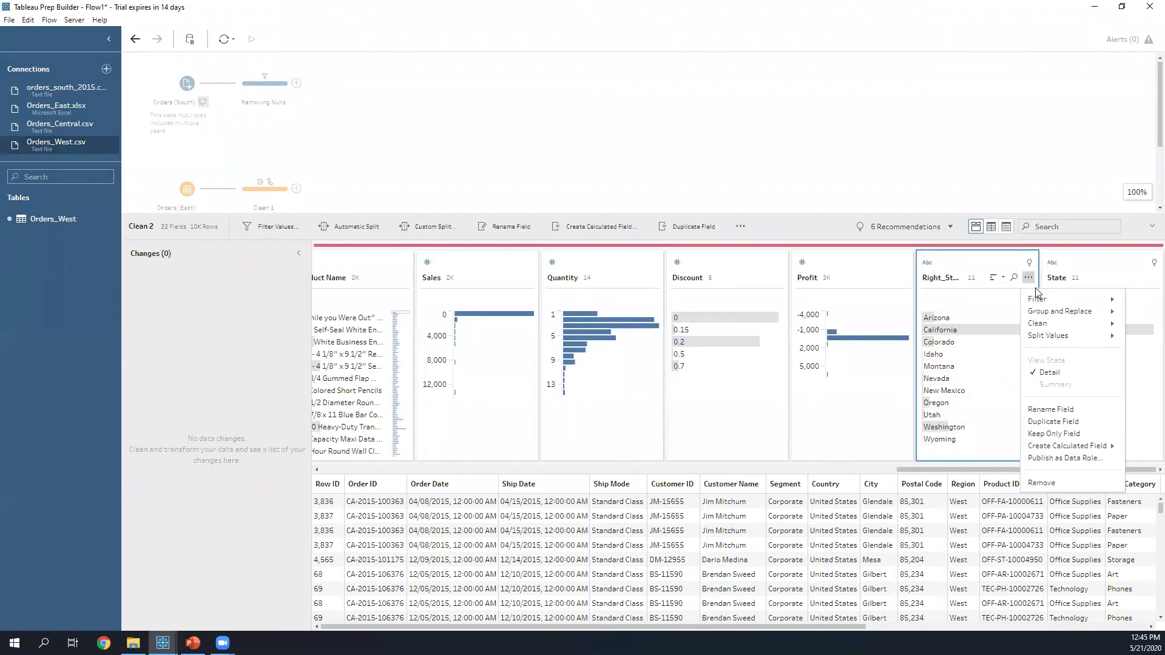
pyautogui.click(1042, 483)
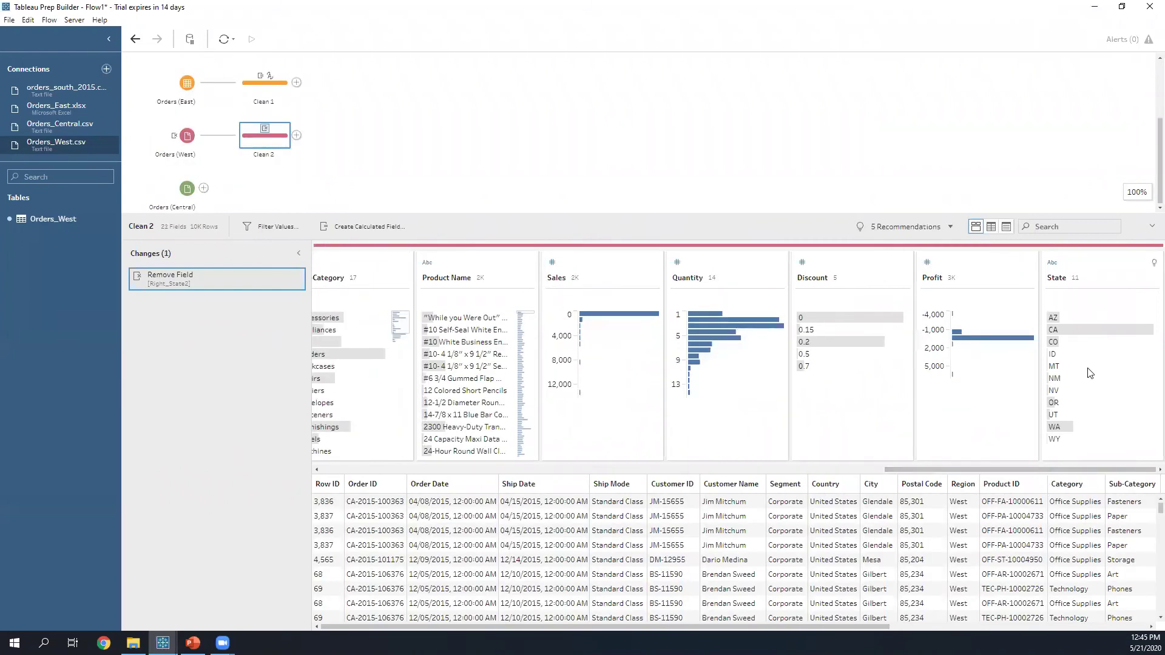
# Step: Review the AZ rows and the data role recommendation for the State field without applying it
pyautogui.click(1069, 318)
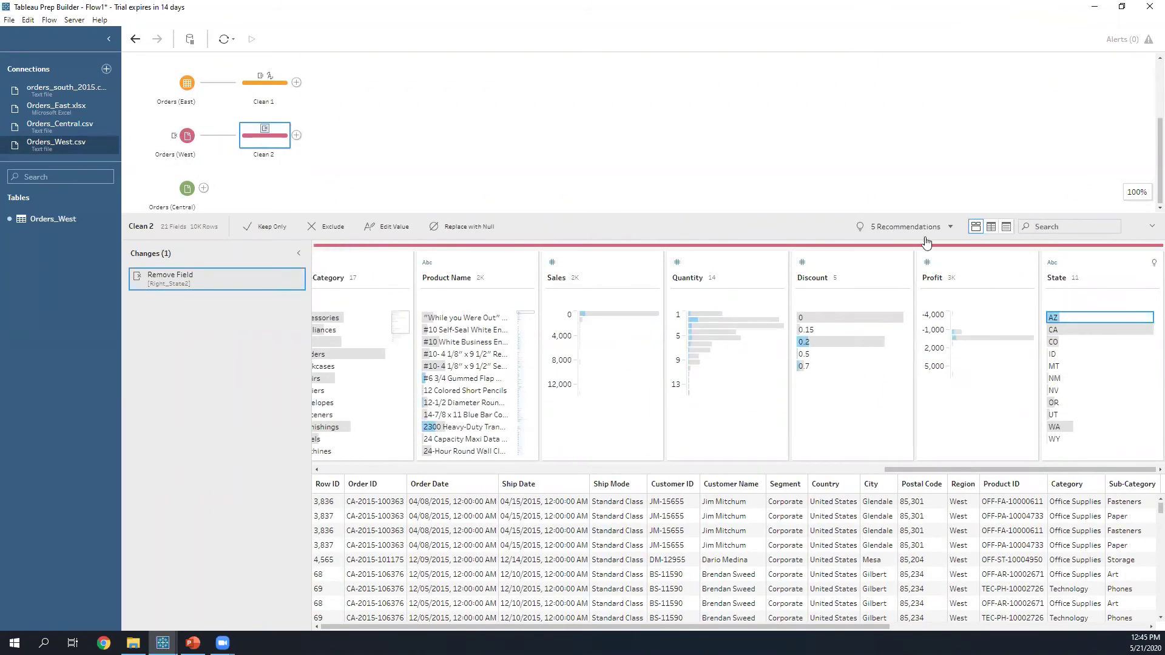
pyautogui.click(1147, 267)
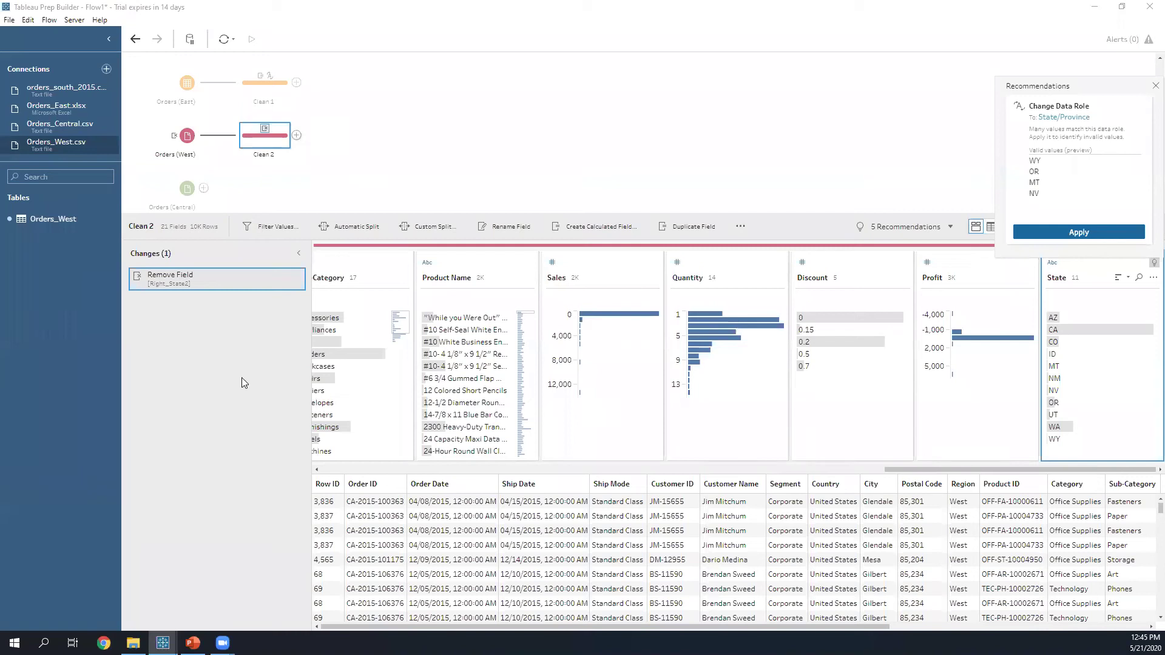
pyautogui.click(1149, 86)
# Step: Try grouping the State values by spelling at different grouping strengths and check the members of the CA group
pyautogui.click(1152, 277)
pyautogui.moveTo(1136, 311)
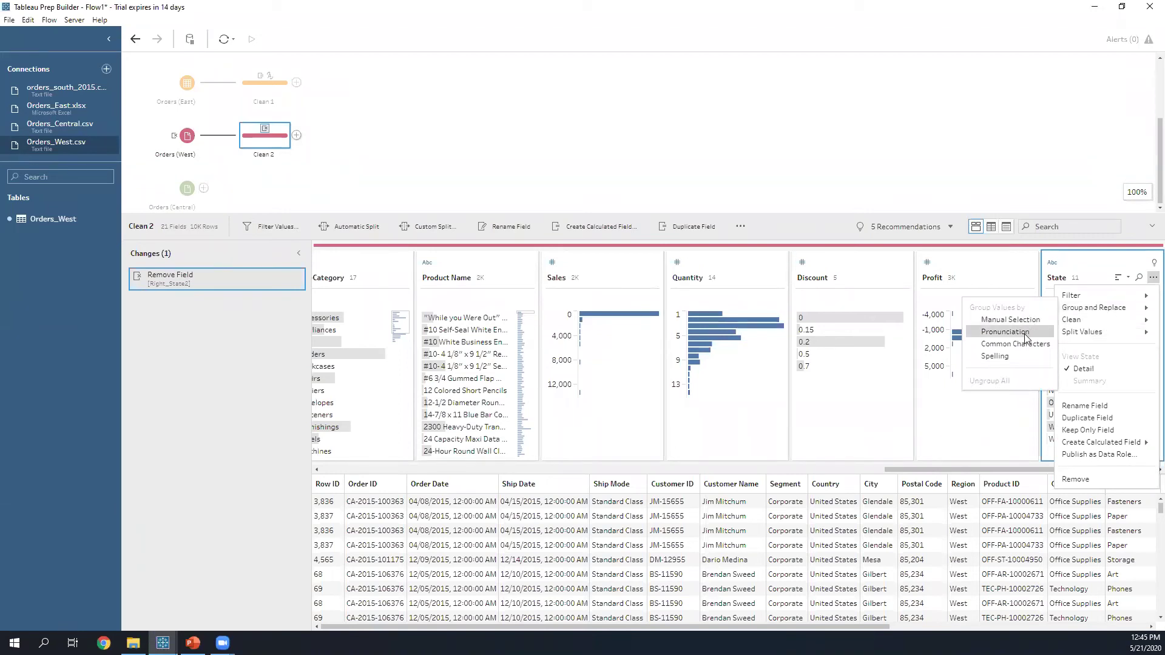
pyautogui.click(1009, 357)
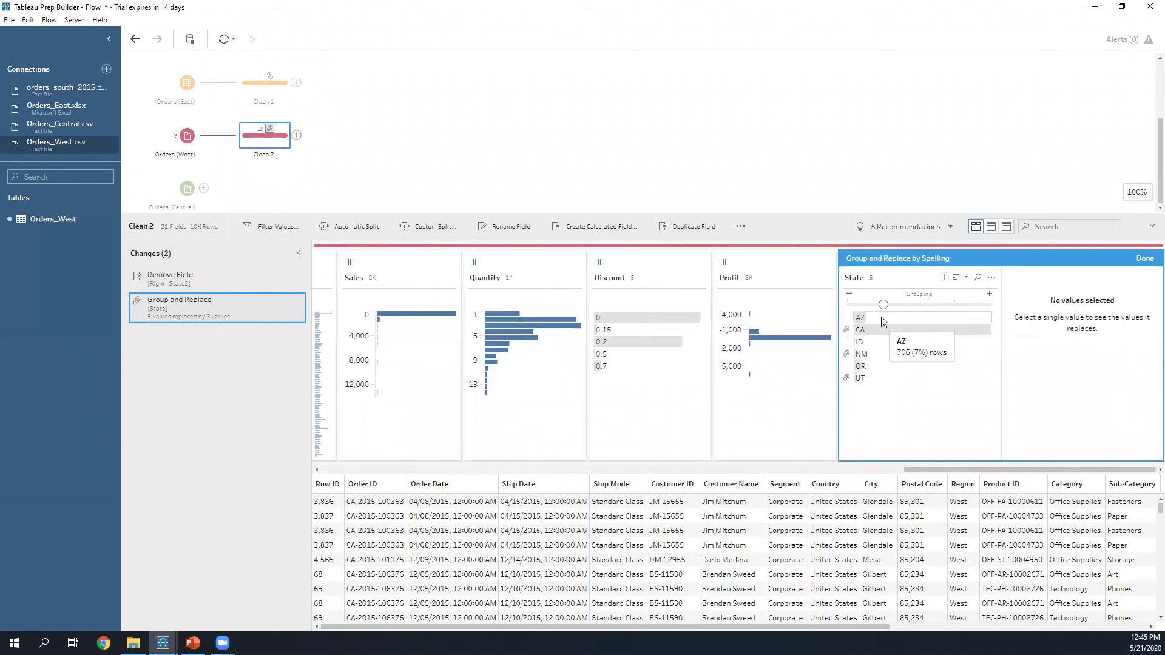
pyautogui.moveTo(883, 305); pyautogui.dragTo(991, 305)
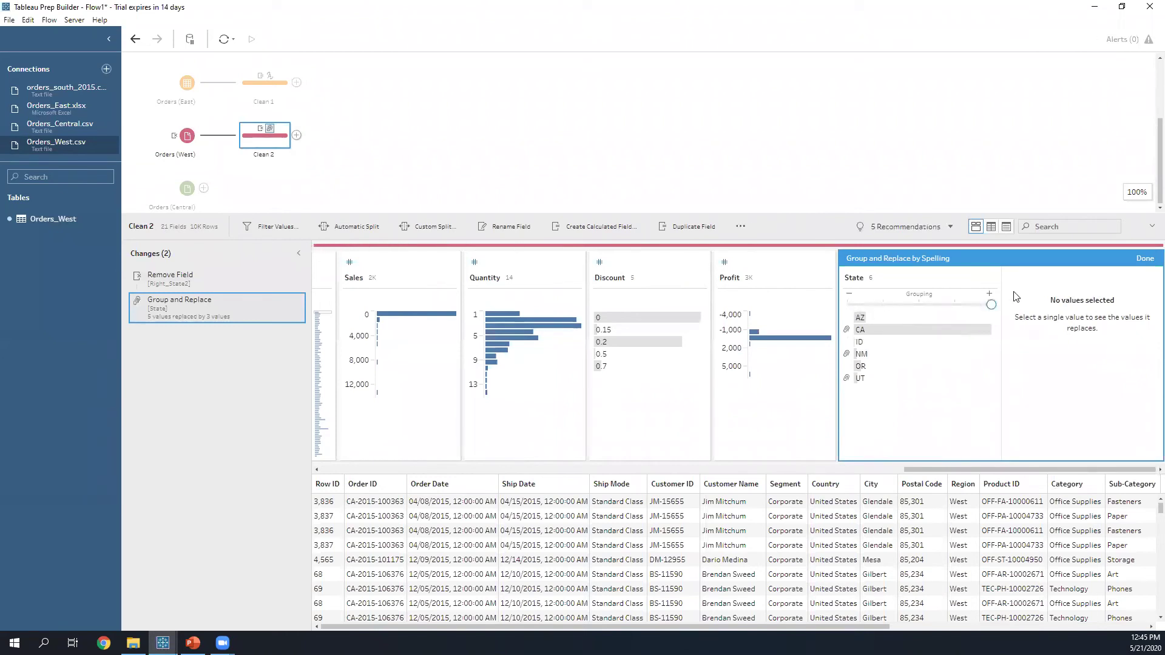
pyautogui.click(923, 330)
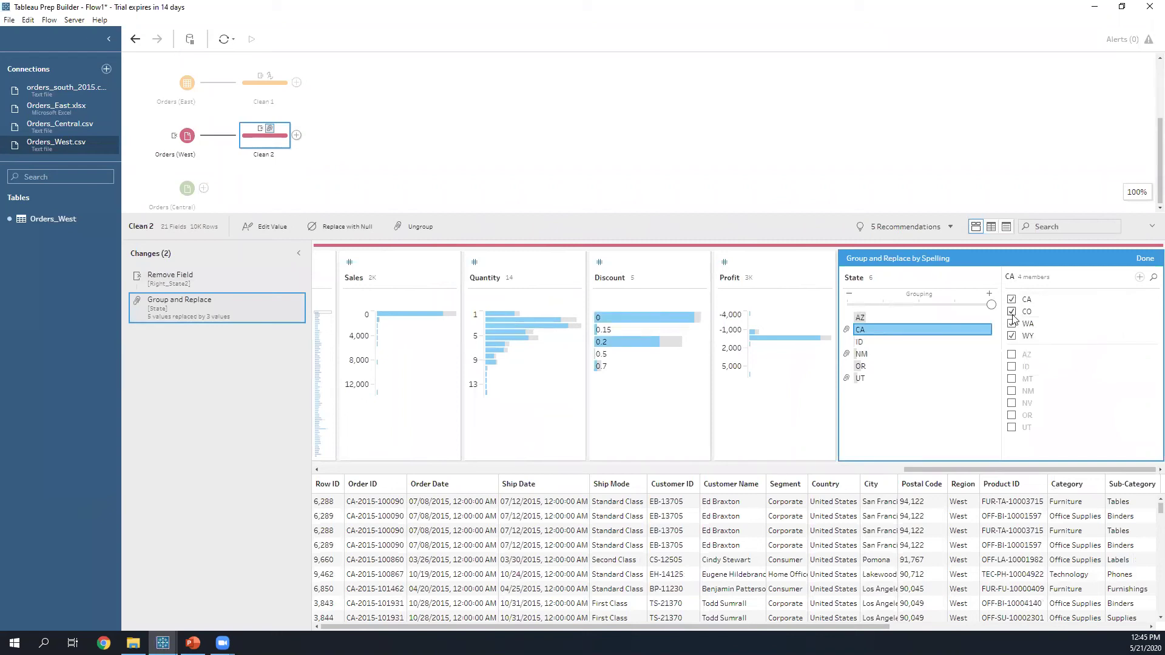
pyautogui.moveTo(998, 311); pyautogui.dragTo(885, 310)
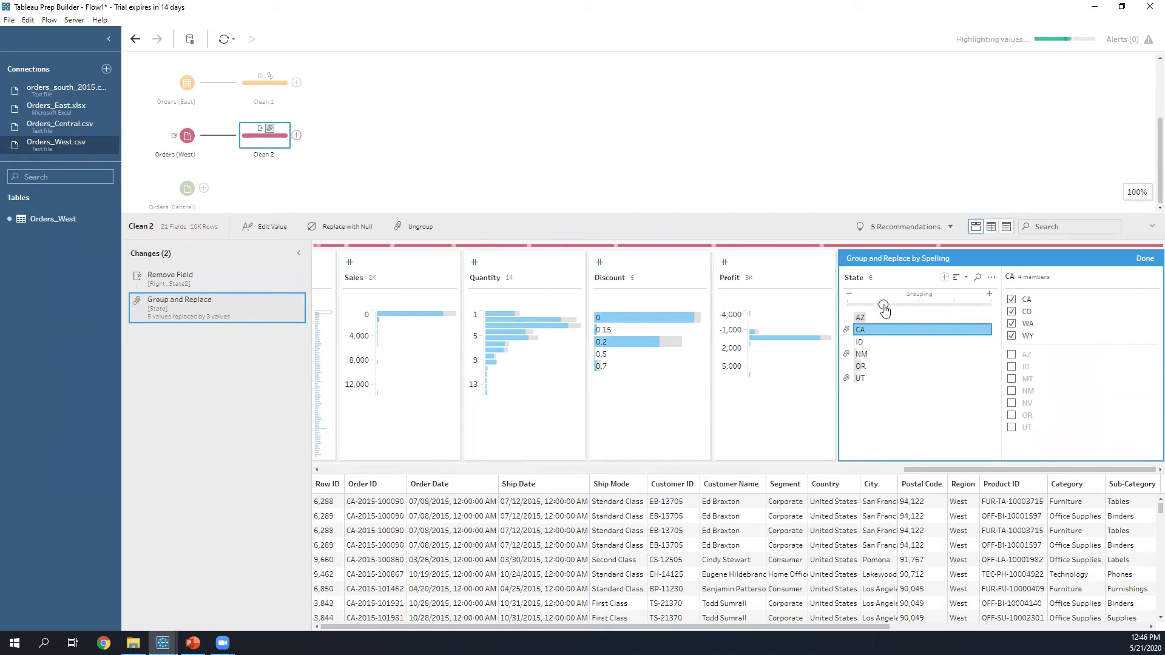
pyautogui.click(852, 304)
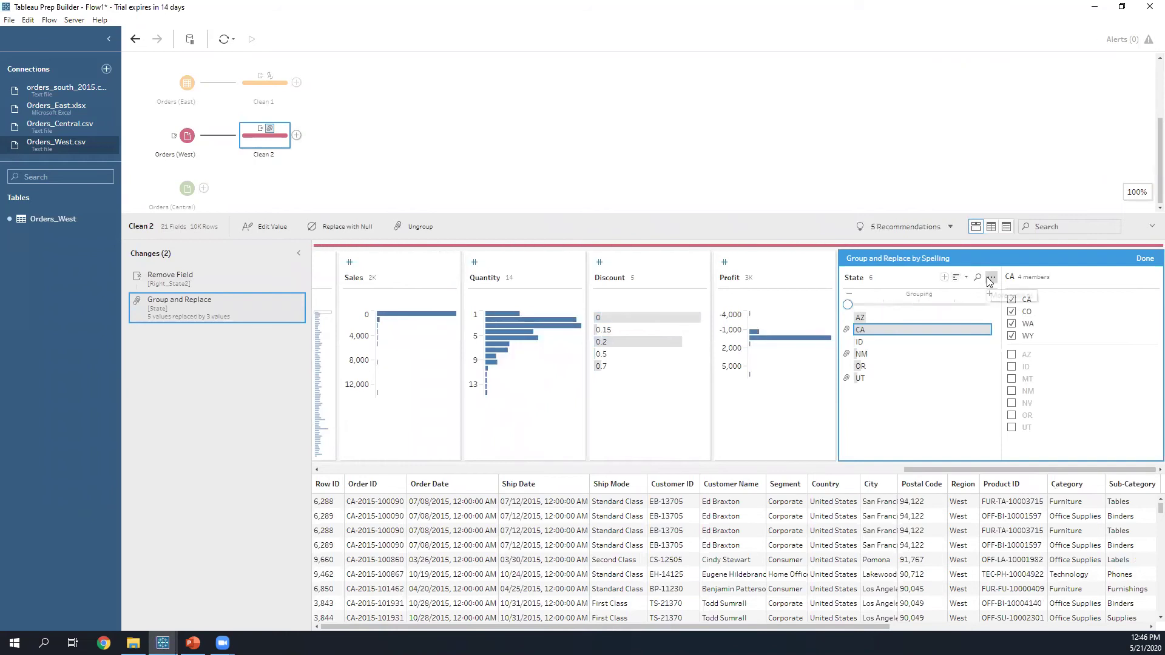
# Step: Ungroup all State values and finish the Group and Replace editing
pyautogui.click(990, 279)
pyautogui.moveTo(1025, 307)
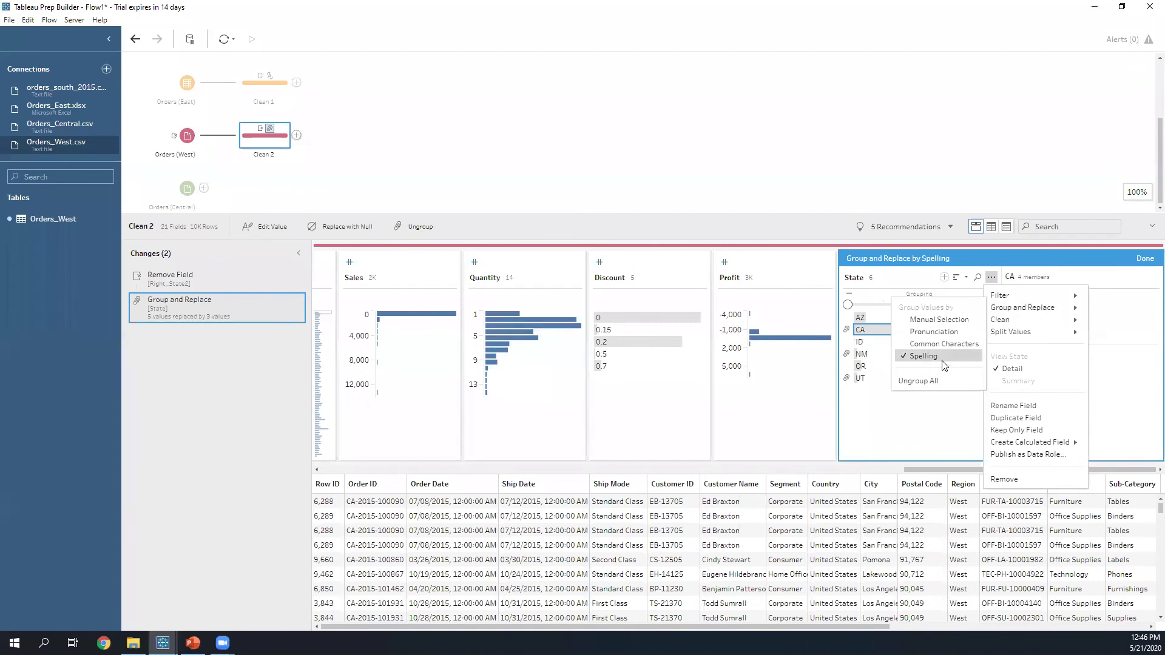
pyautogui.click(941, 361)
pyautogui.click(990, 277)
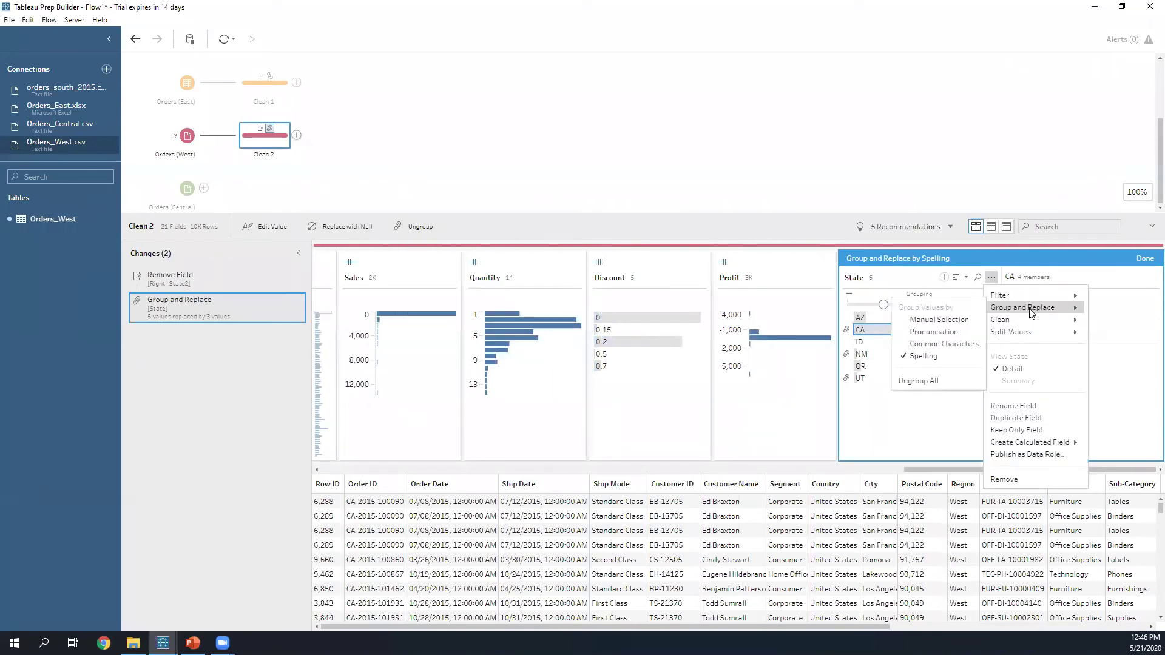
pyautogui.moveTo(1022, 308)
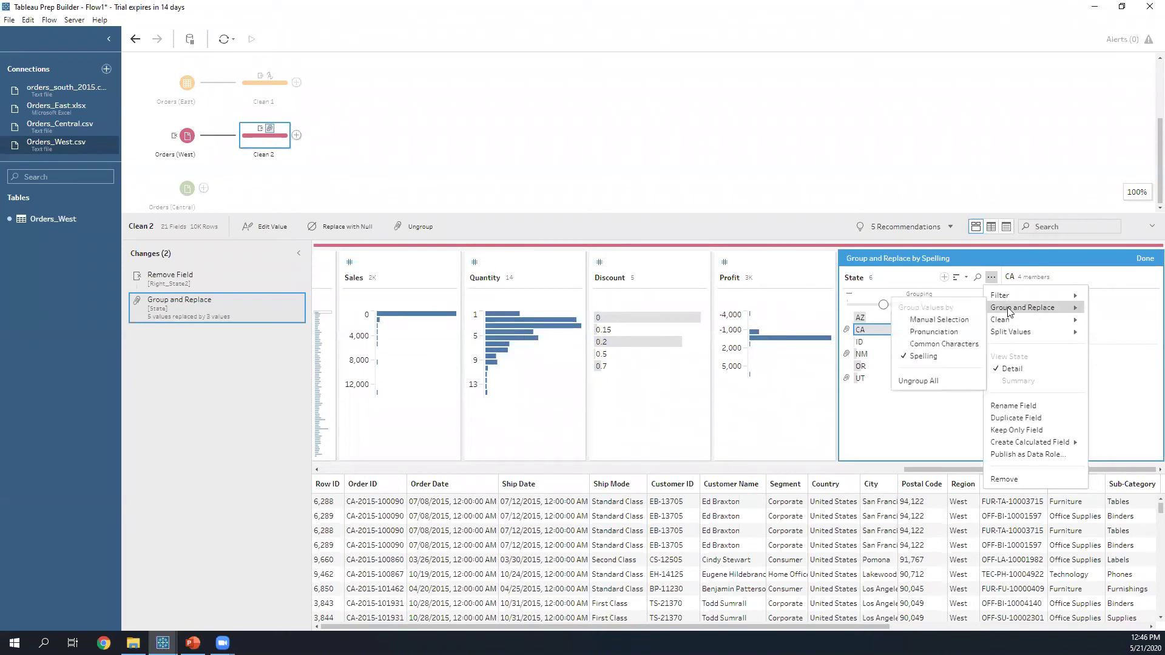
pyautogui.click(937, 379)
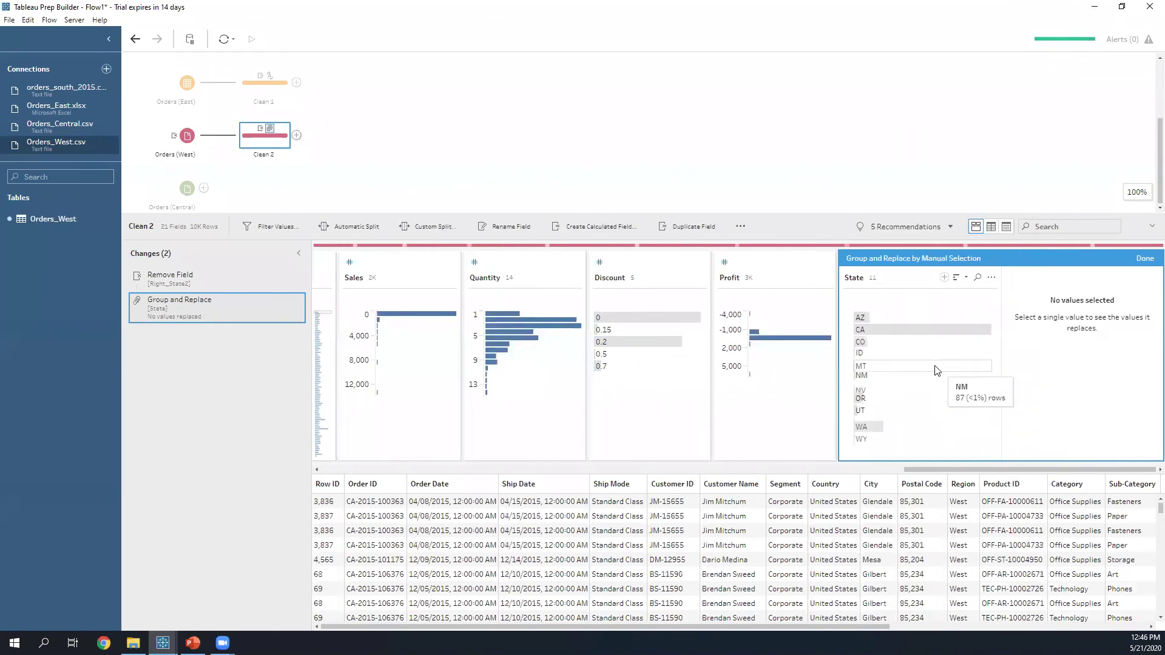
pyautogui.click(1145, 259)
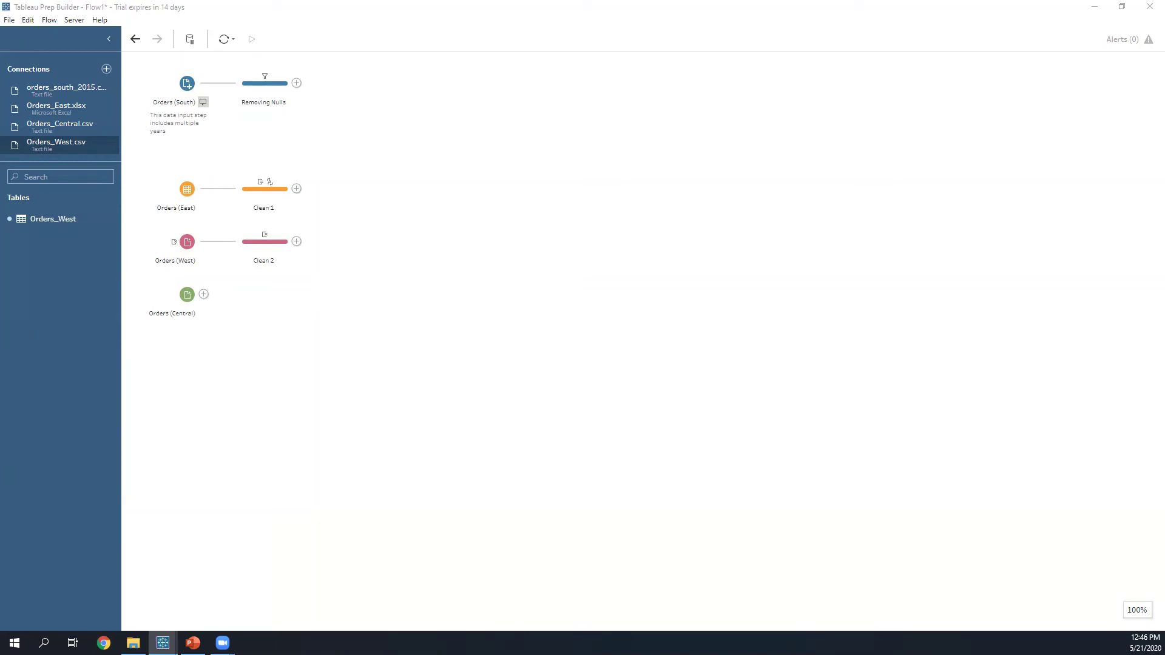
# Step: Add a clean step after the Orders (Central) input
pyautogui.click(204, 294)
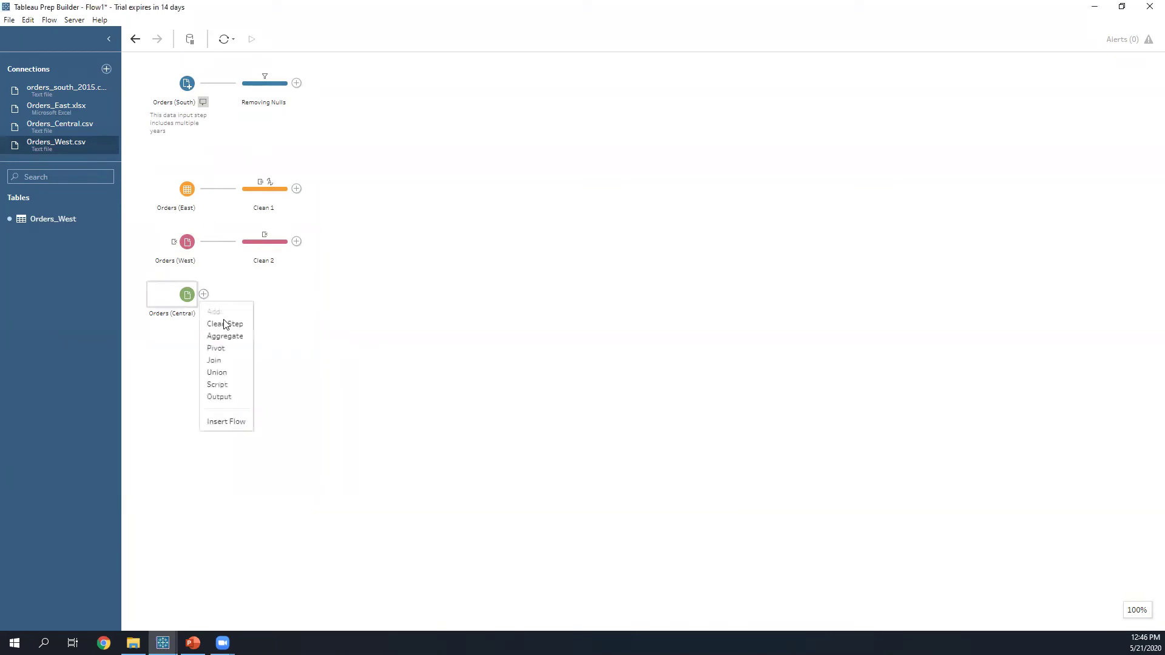
pyautogui.click(238, 325)
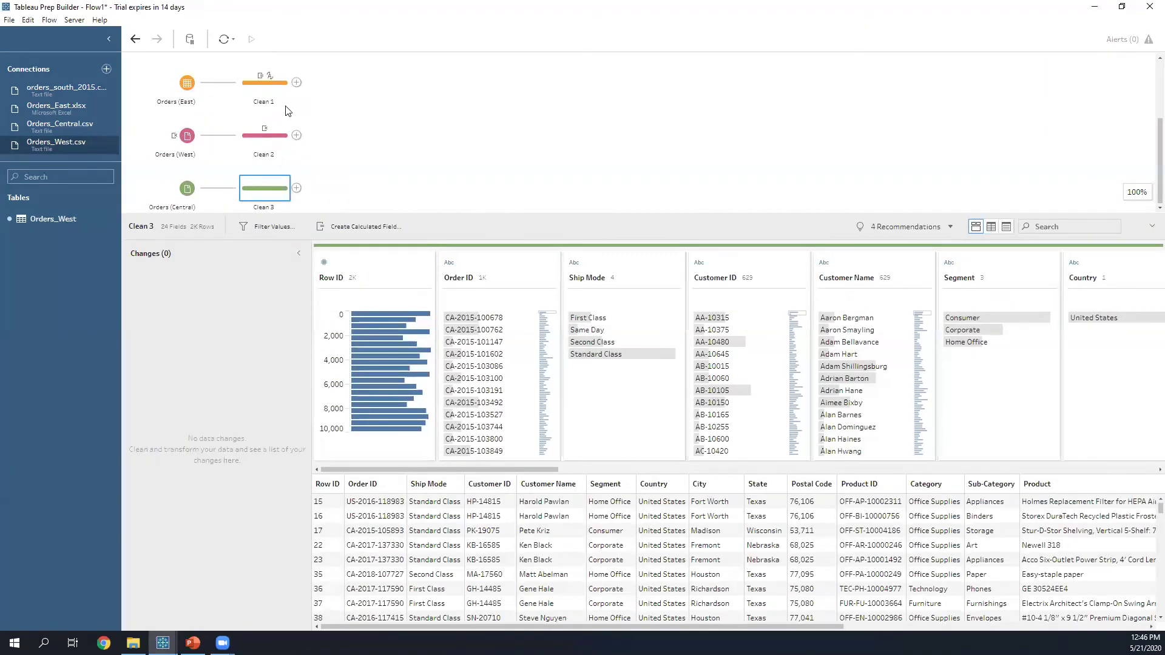
# Step: Rename the Clean 1 step of Orders (East) as Fix Data Types
pyautogui.rightClick(271, 99)
pyautogui.click(273, 104)
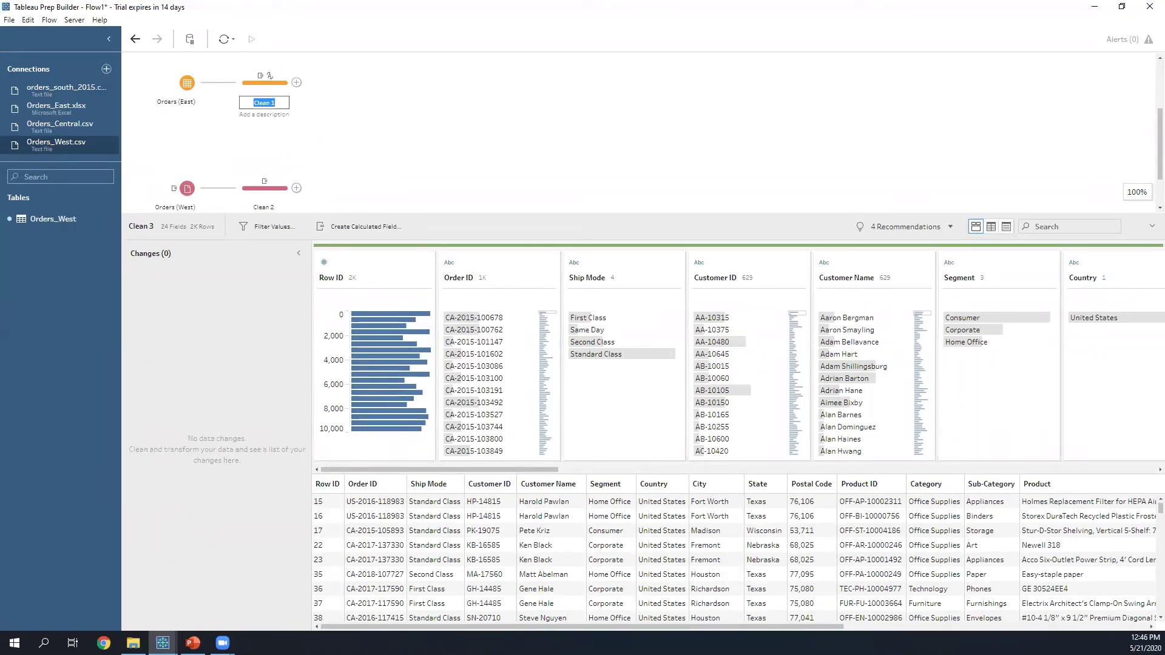
pyautogui.press('Return')
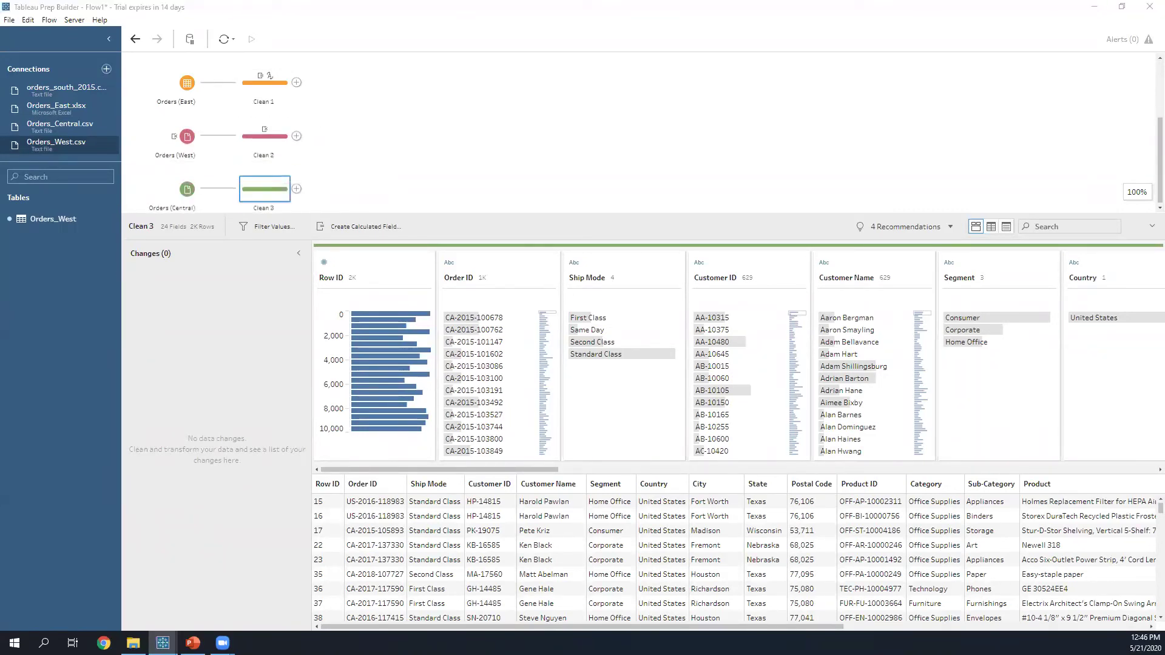
pyautogui.doubleClick(267, 102)
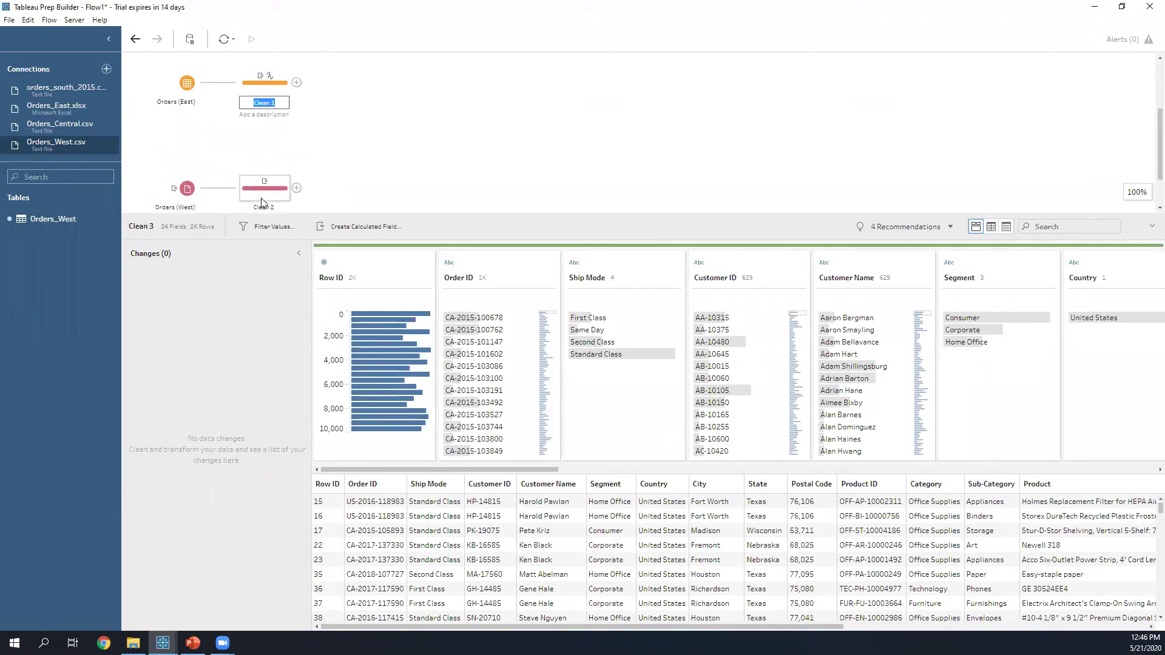
pyautogui.write('Fix Data Types')
pyautogui.press('Return')
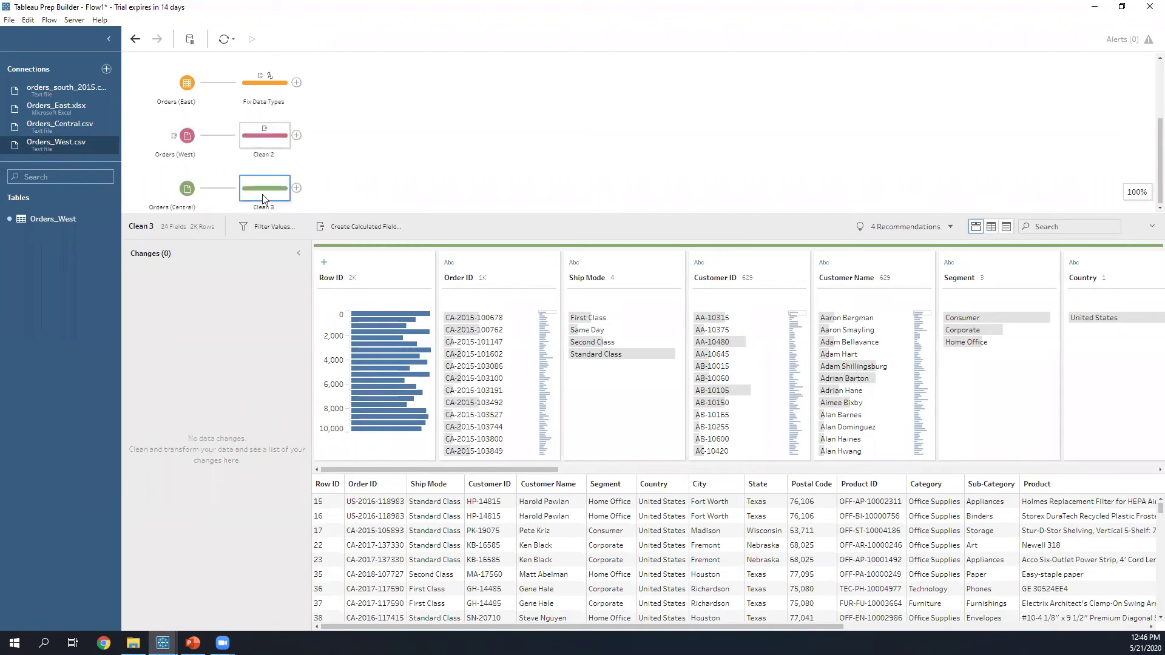
# Step: Rename the Clean 2 step of Orders (West) as Renamed States
pyautogui.doubleClick(262, 154)
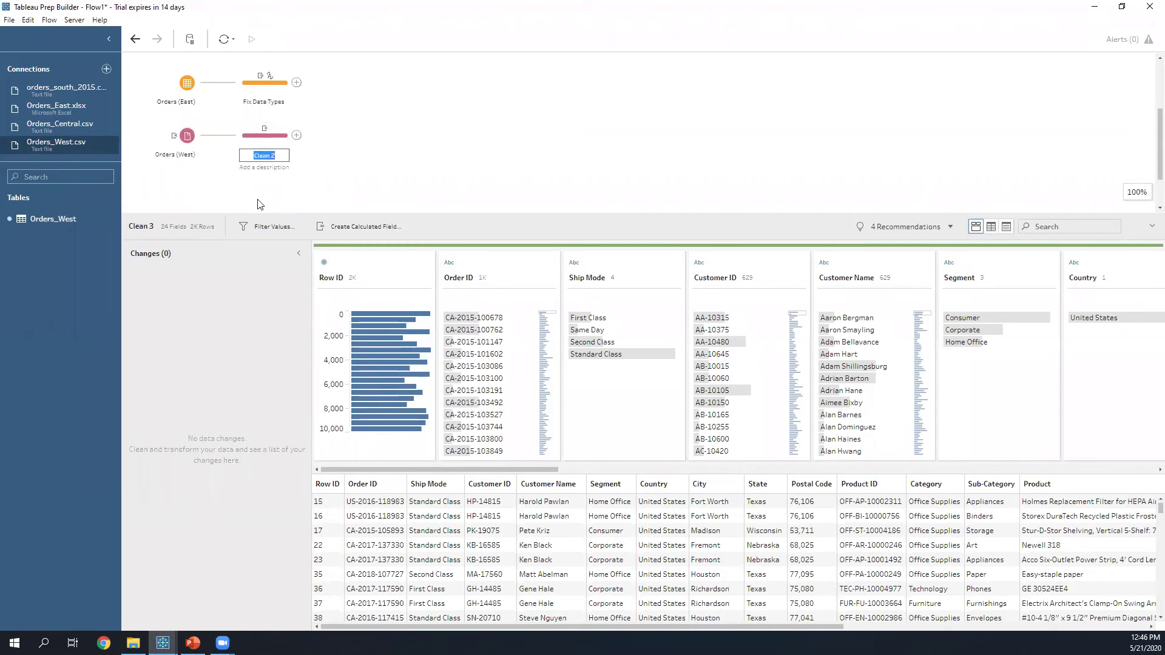
pyautogui.write('Renamed States')
pyautogui.press('Return')
# Step: Rename the Clean 3 step of Orders (Central) as Gen. Clean
pyautogui.doubleClick(265, 209)
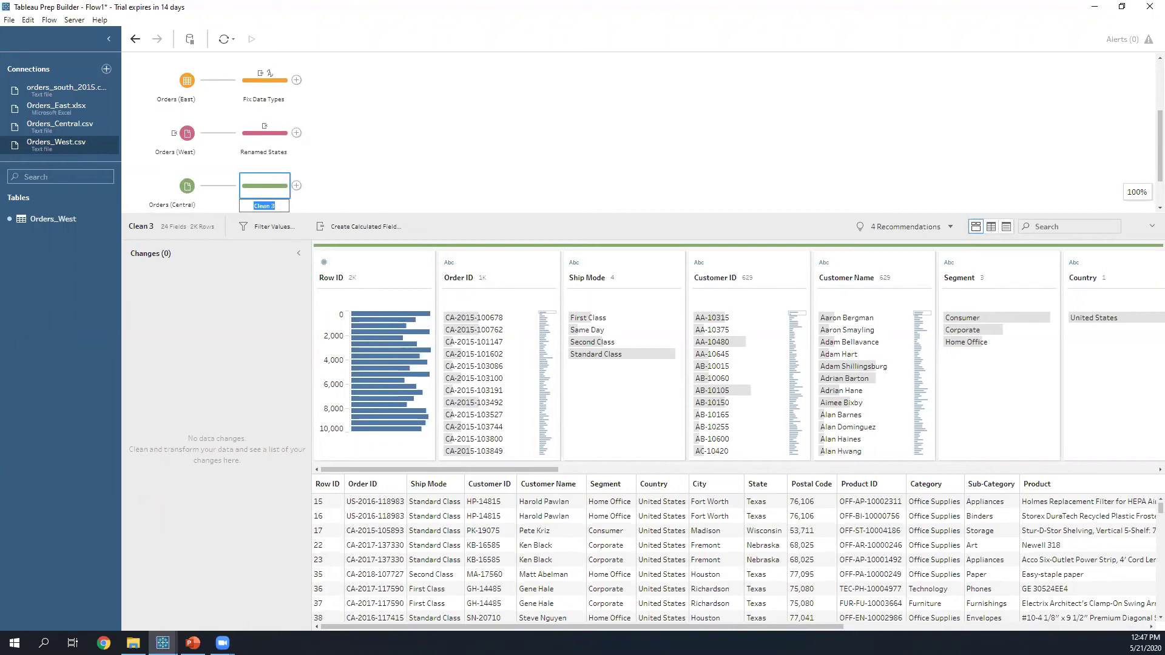
pyautogui.write('Clean')
pyautogui.write('Gen.')
pyautogui.press('Return')
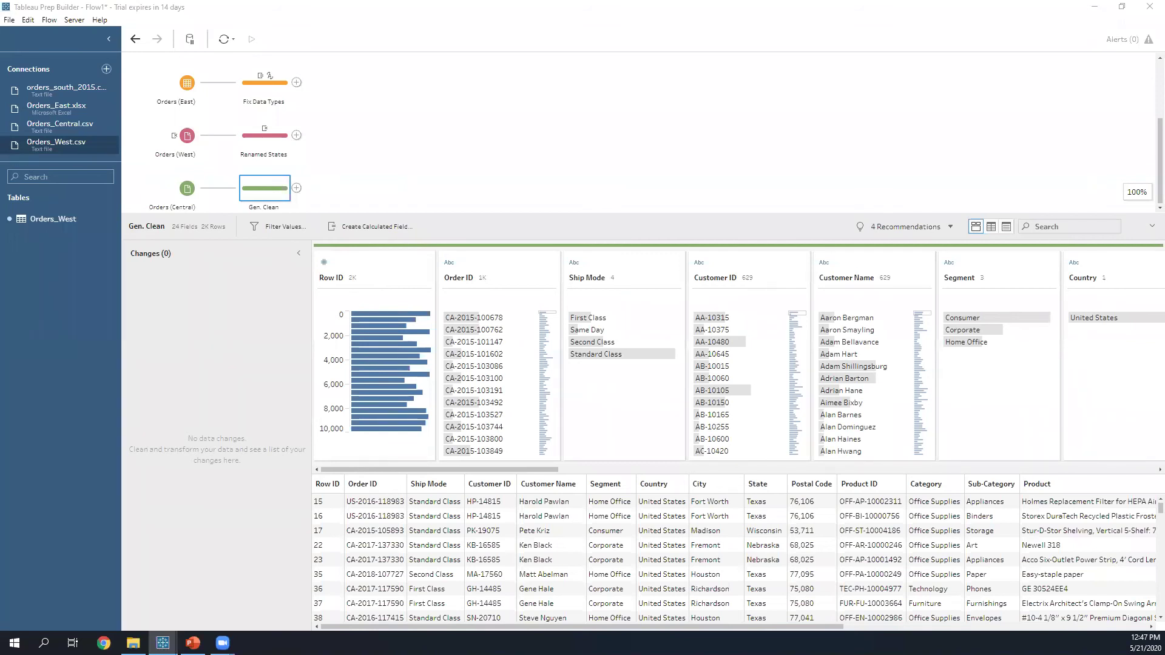
pyautogui.click(222, 297)
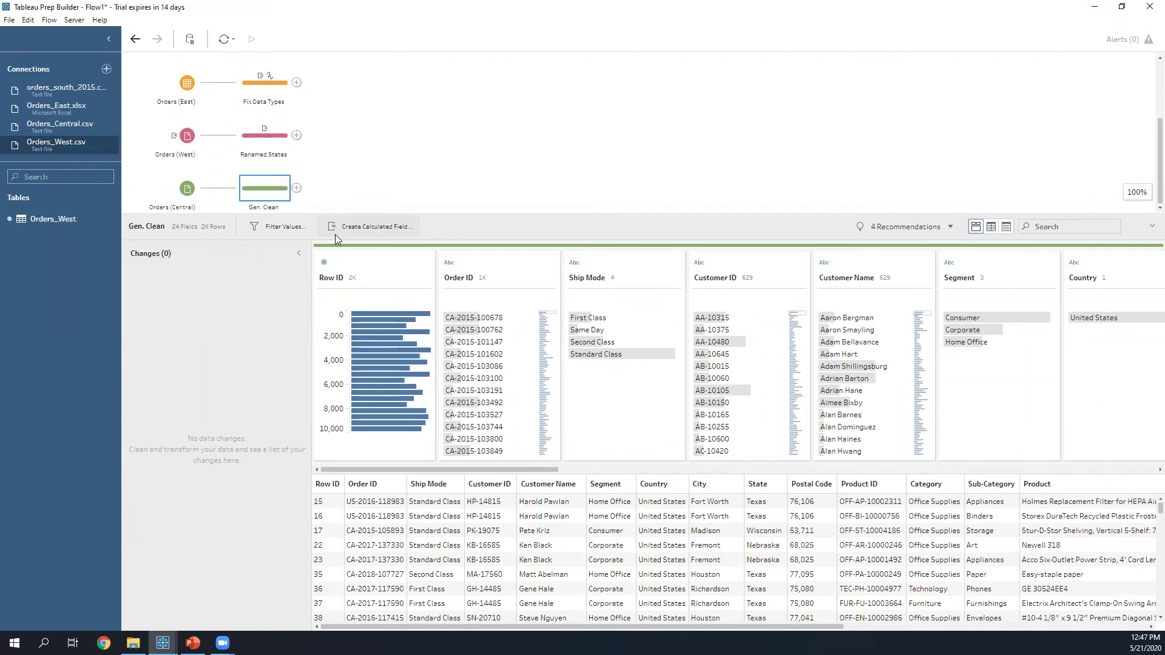
# Step: Start a new calculated field in the Gen. Clean step
pyautogui.click(401, 229)
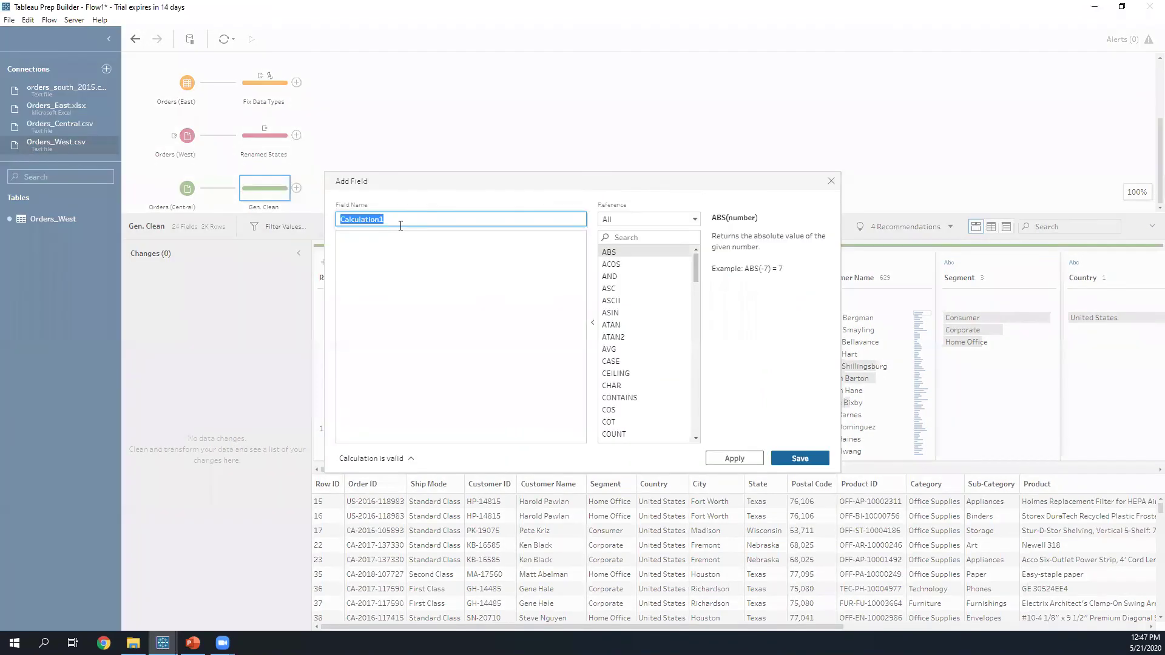
pyautogui.moveTo(455, 180); pyautogui.dragTo(590, 288)
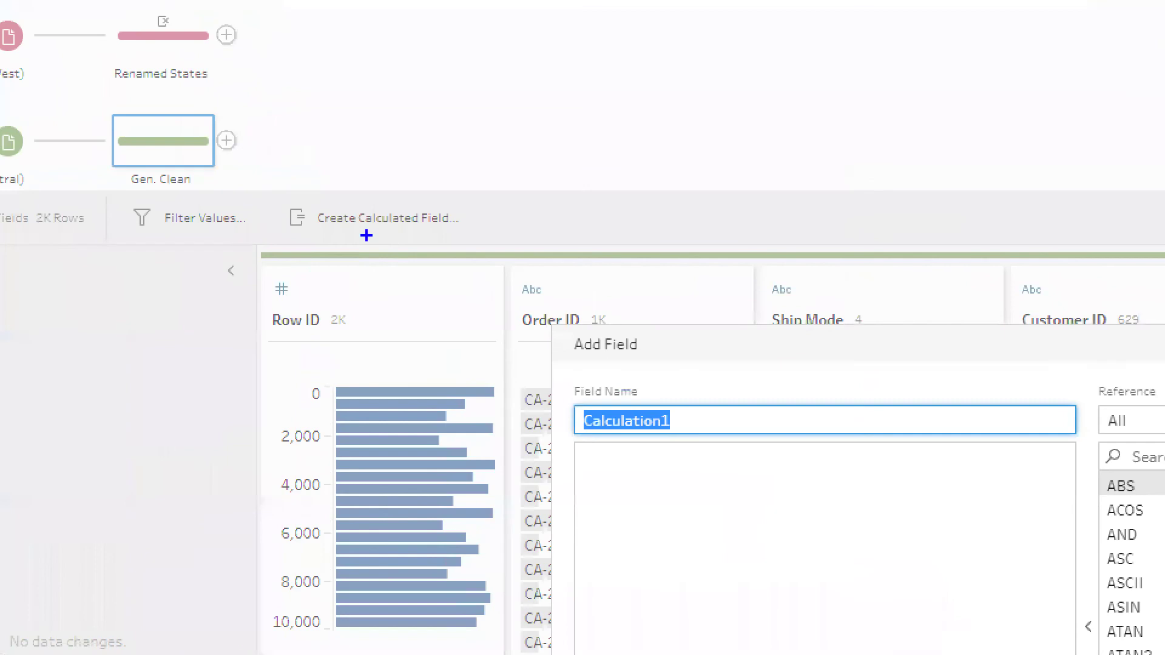
pyautogui.moveTo(349, 236); pyautogui.dragTo(301, 285)
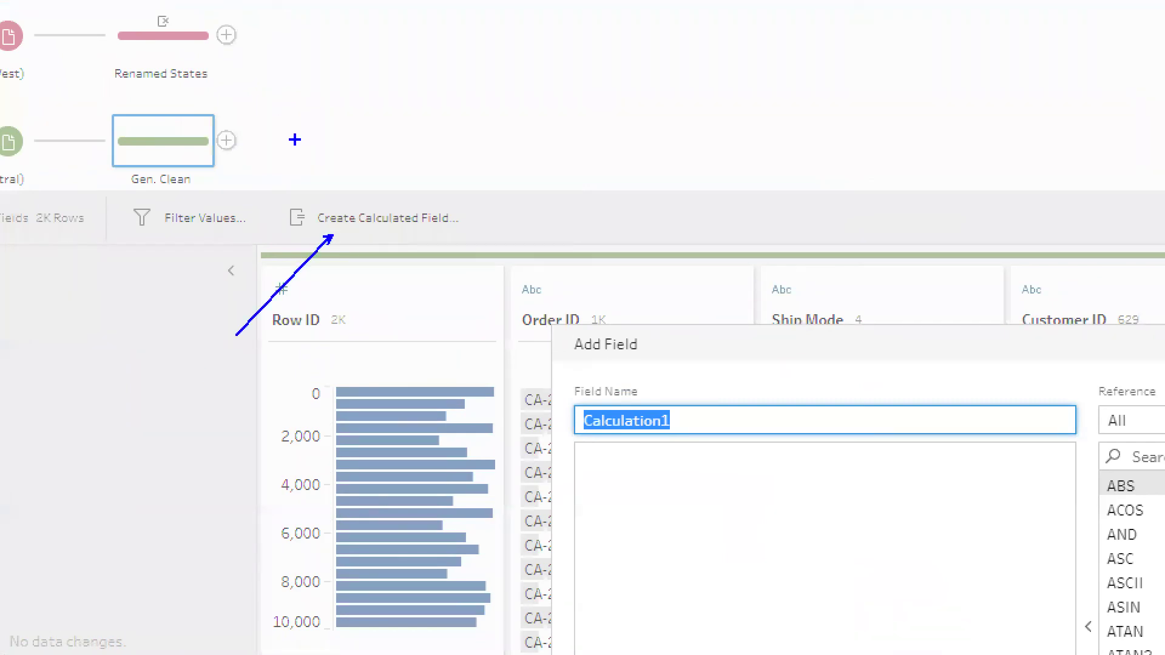
pyautogui.moveTo(269, 190)
pyautogui.mouseDown()
pyautogui.moveTo(511, 249)
pyautogui.moveTo(384, 94)
pyautogui.moveTo(381, 166)
pyautogui.mouseUp()
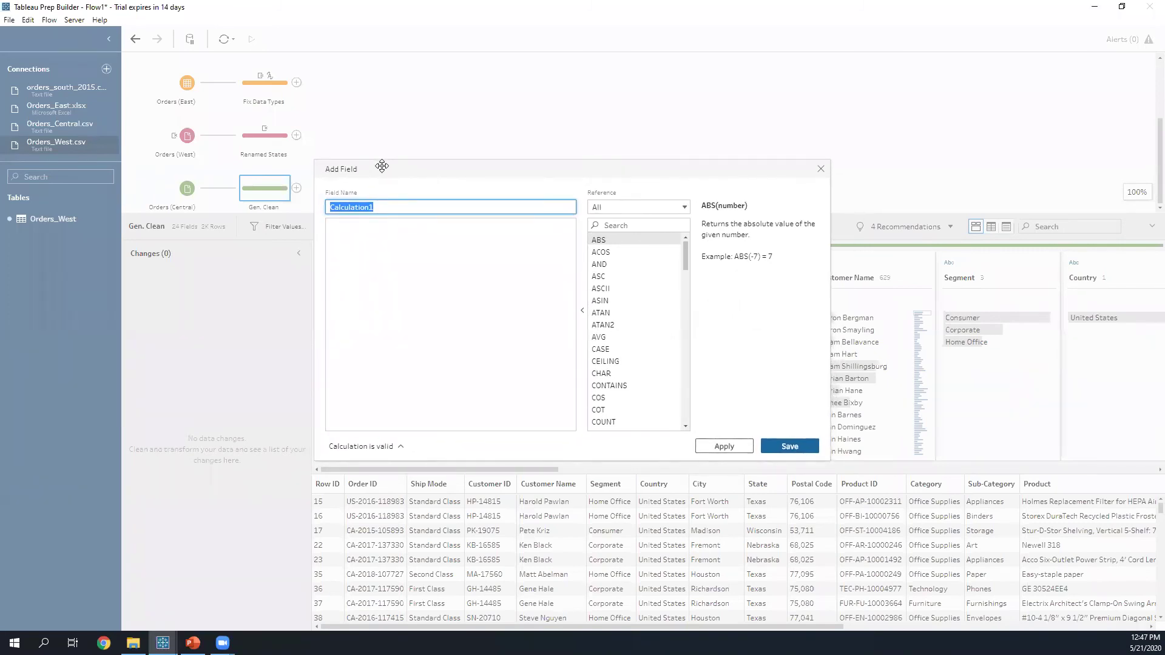
# Step: Browse the function reference by category, from Aggregate to String functions
pyautogui.click(682, 207)
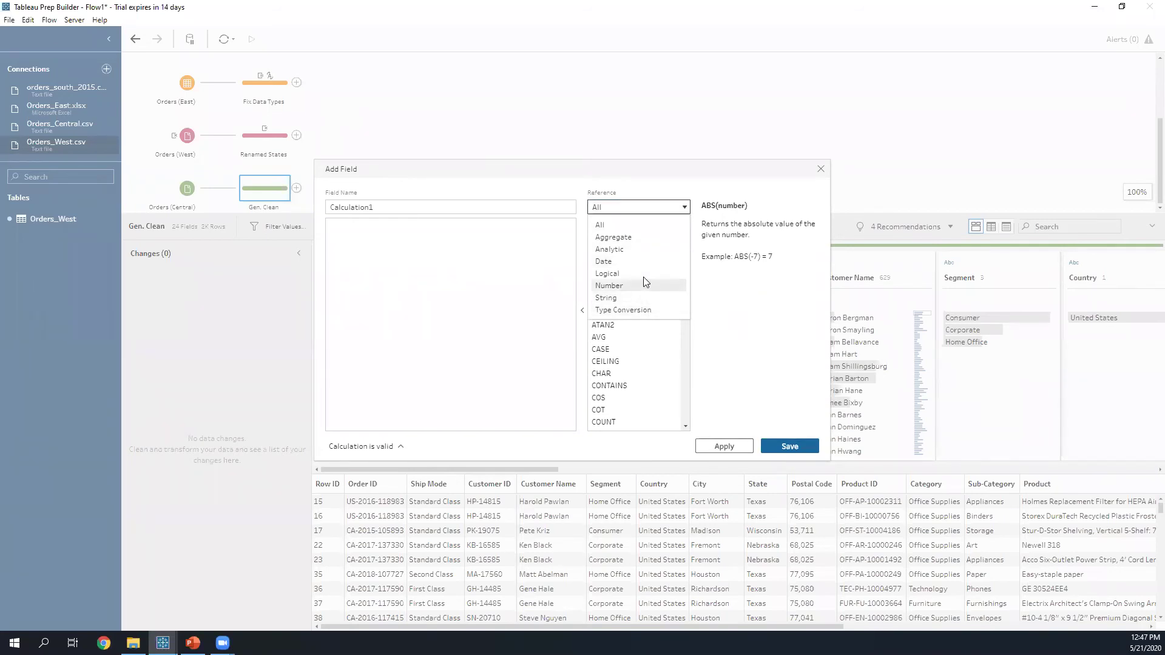
pyautogui.click(650, 237)
pyautogui.click(655, 206)
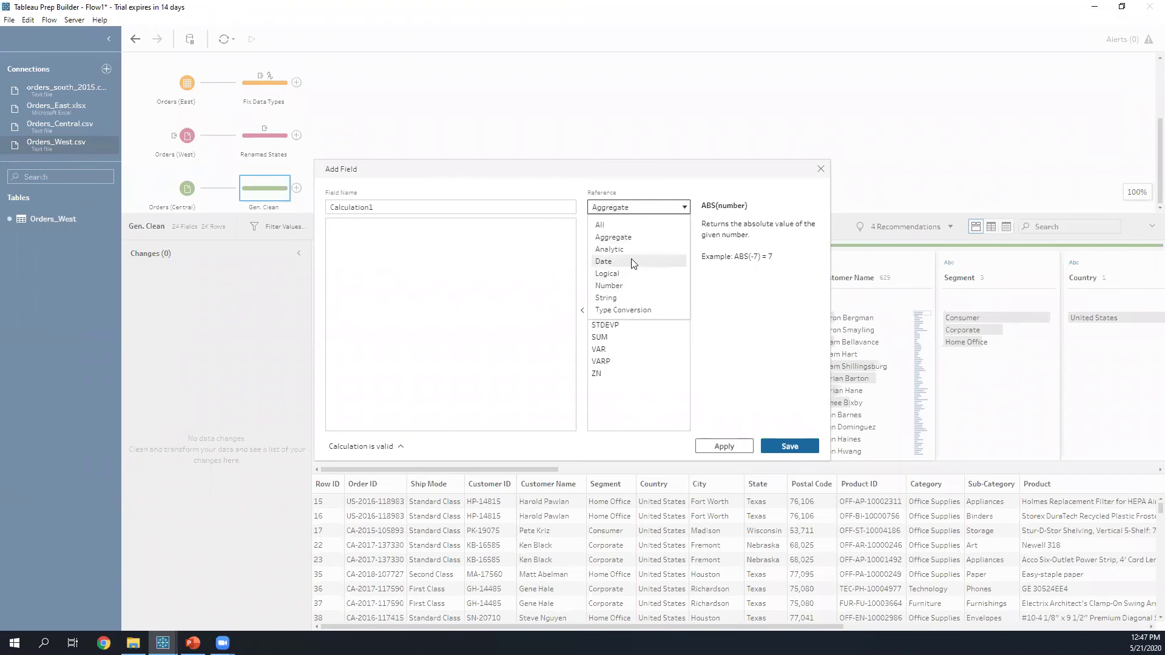
pyautogui.click(626, 296)
# Step: Name the calculated field Region, set its formula to "Central" and save it
pyautogui.click(492, 207)
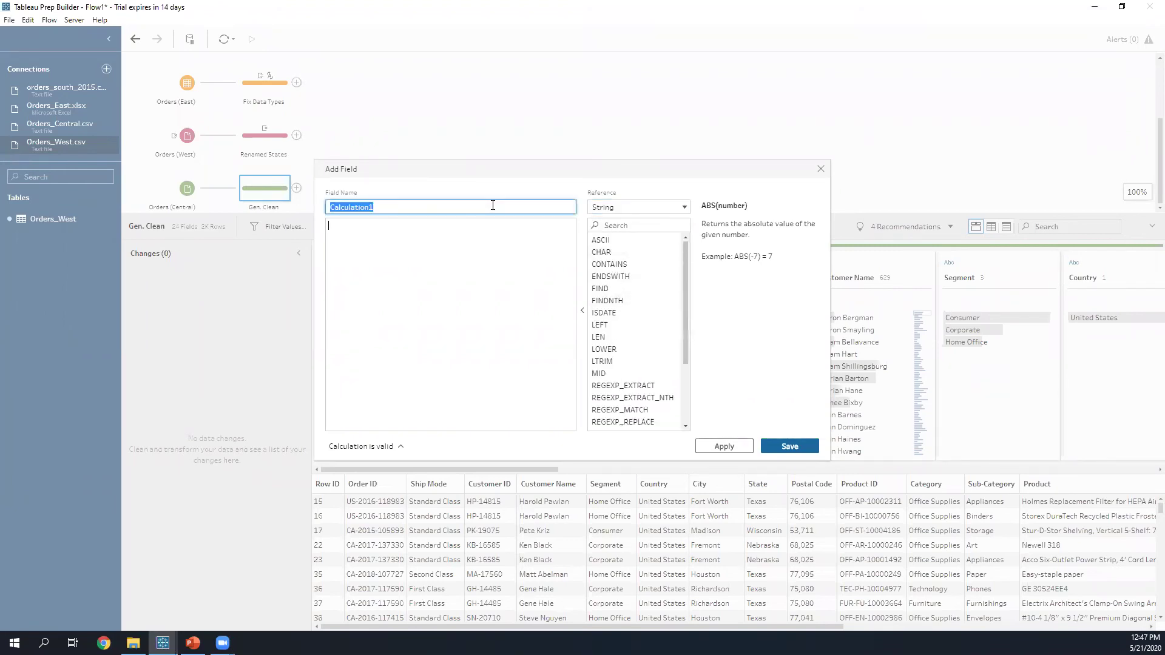
pyautogui.write('Region')
pyautogui.press('Tab')
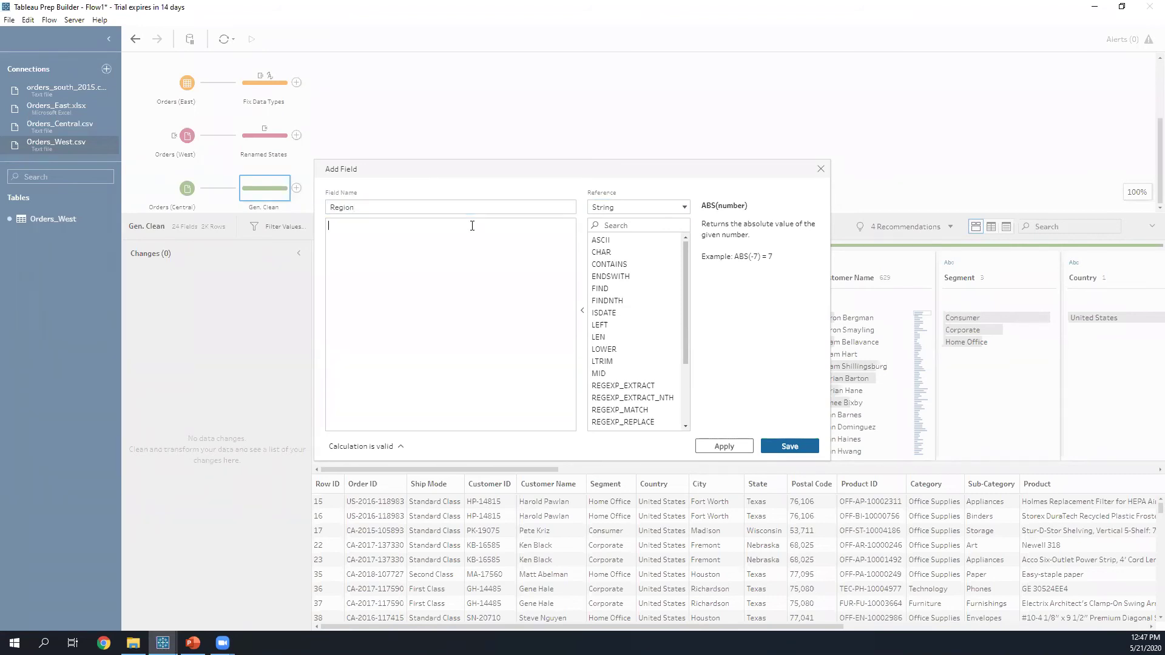
pyautogui.write('""')
pyautogui.write('Central')
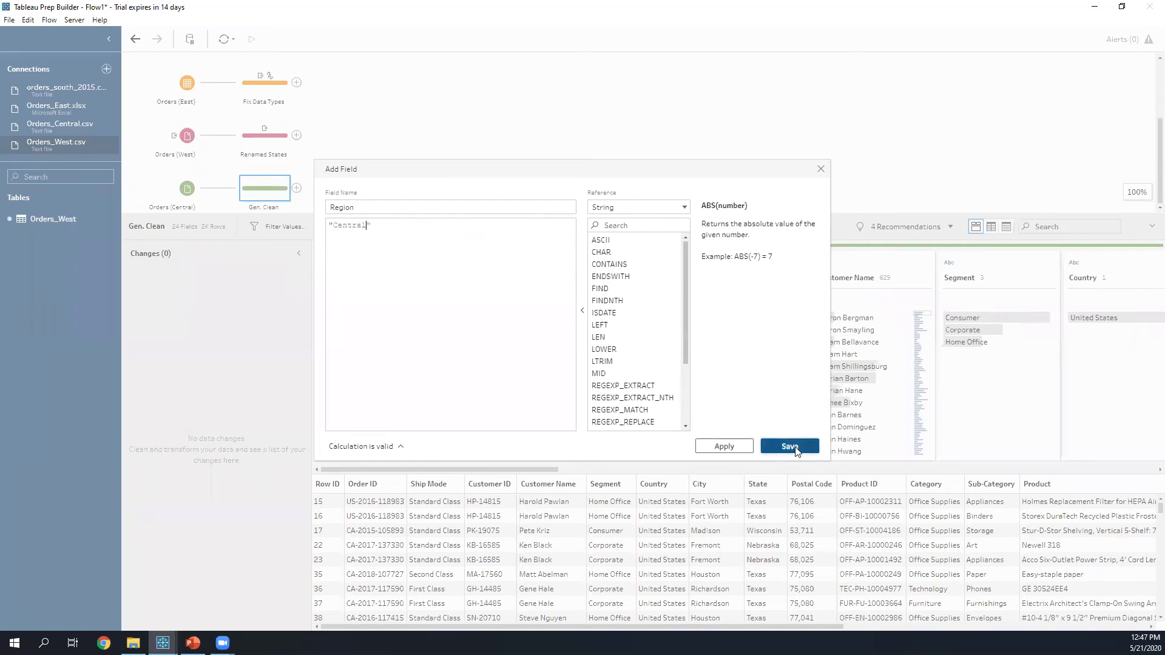
pyautogui.click(791, 447)
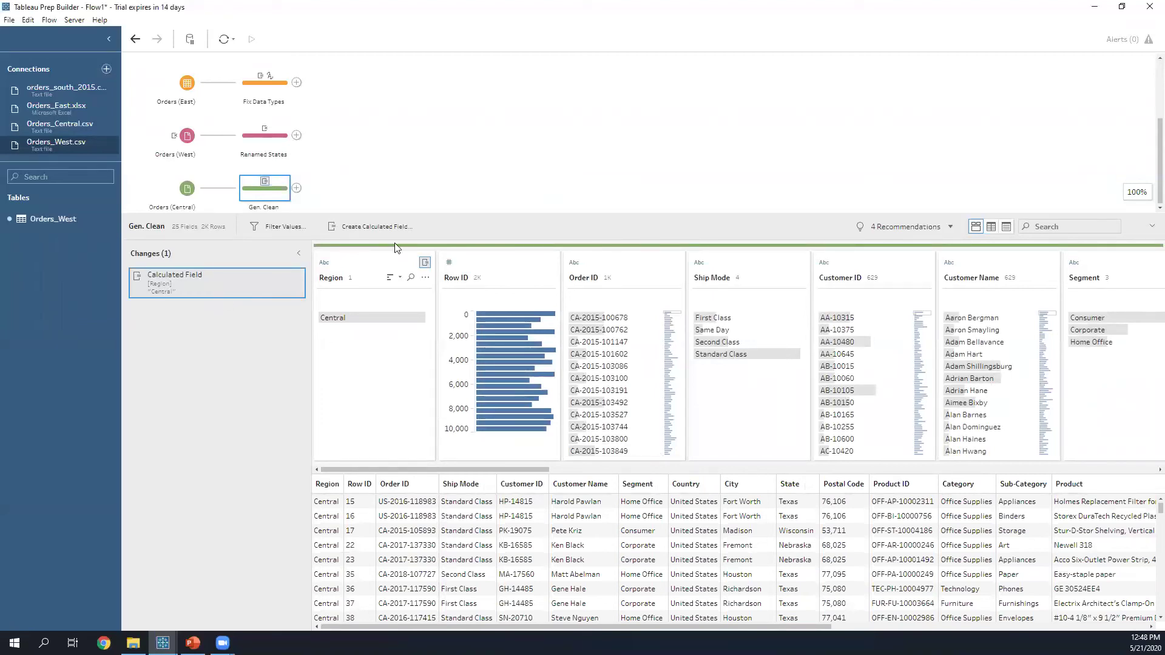
# Step: Start a calculated field named Order Date with the formula (STR([Order Day])+"/"+STR([Order Month])+"/"+STR([Order Year]))
pyautogui.click(376, 226)
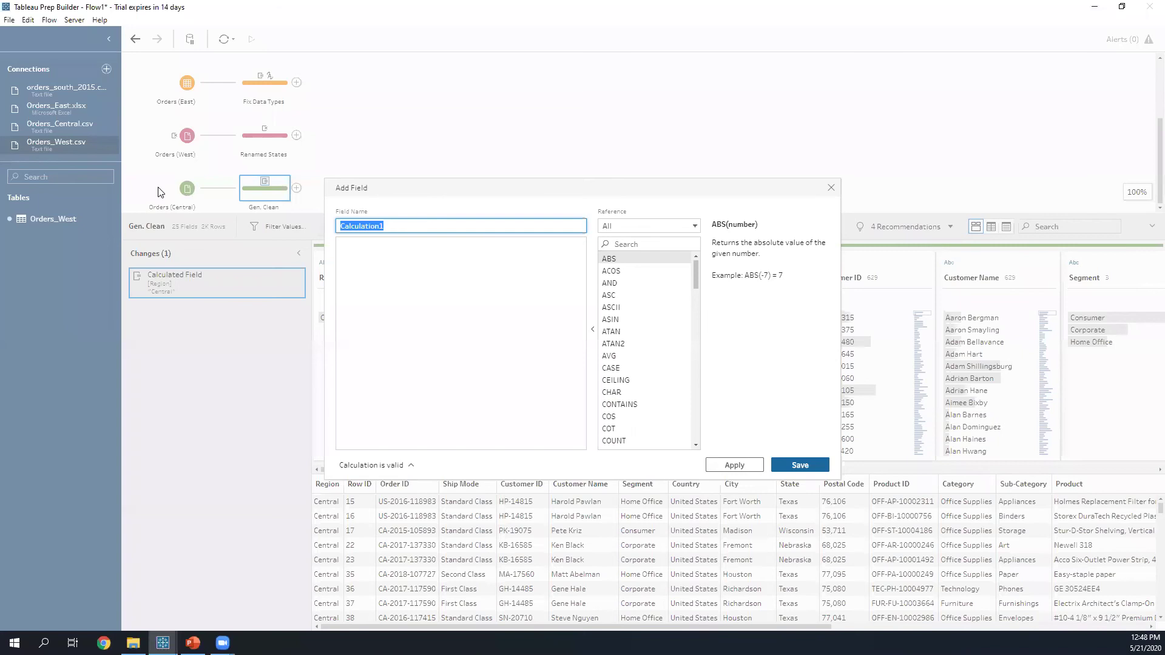
pyautogui.write('Order Date')
pyautogui.click(429, 298)
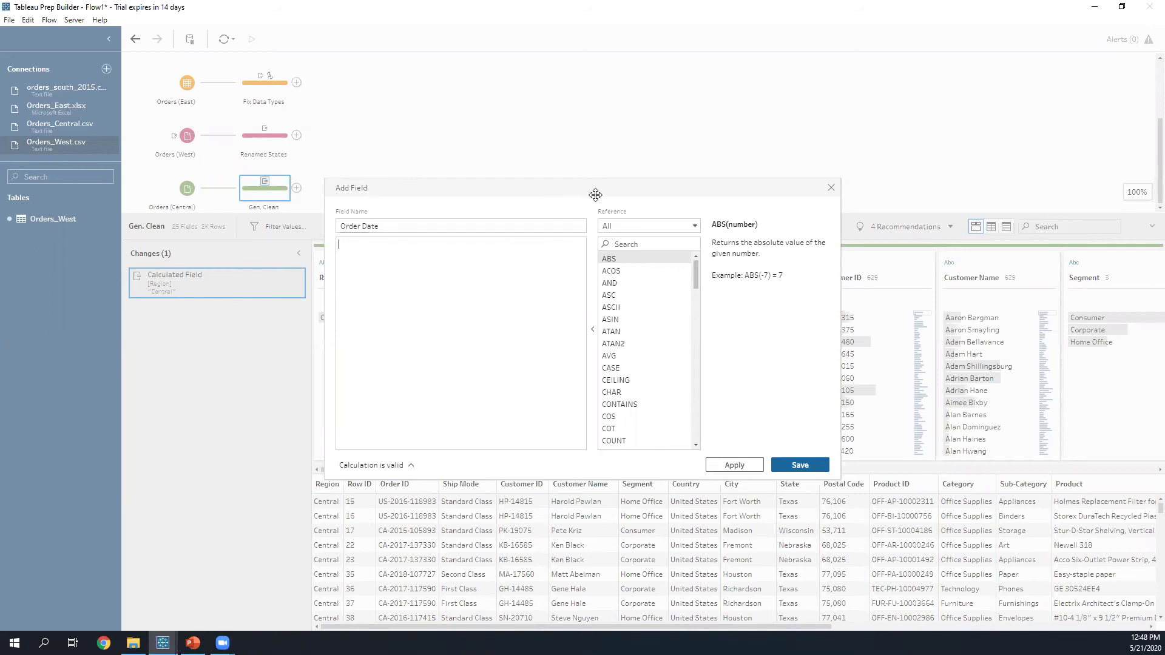
pyautogui.moveTo(596, 194); pyautogui.dragTo(424, 104)
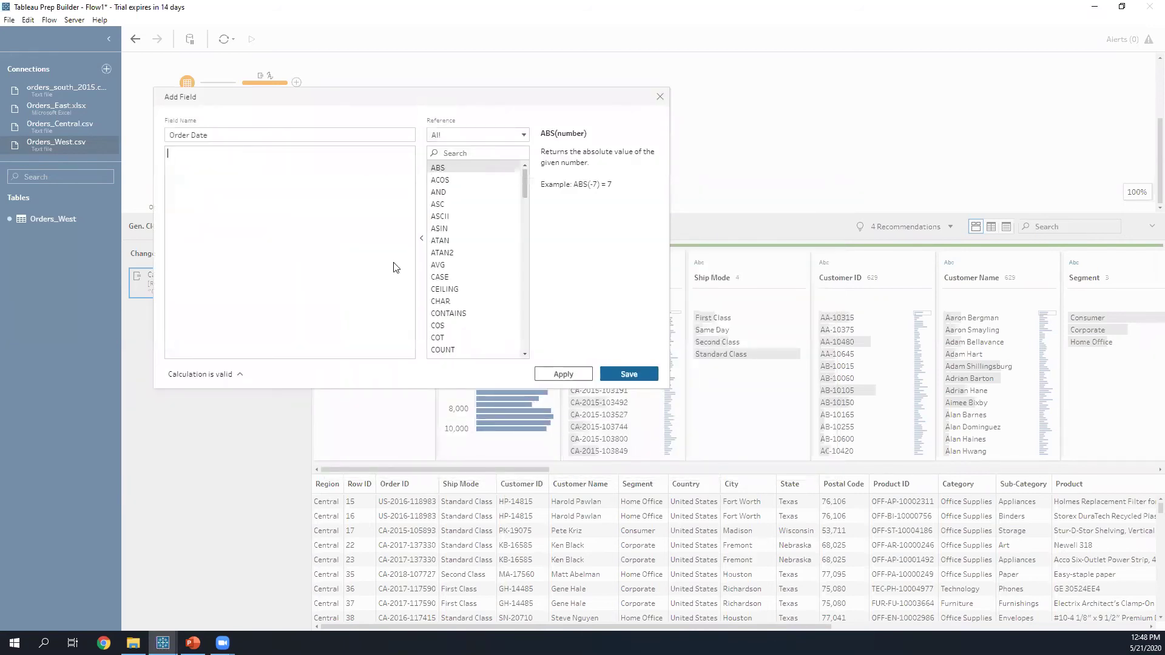
pyautogui.write('(STR([Order Day])+"/"+STR([Order Month])+"/"+STR([Order Year]))')
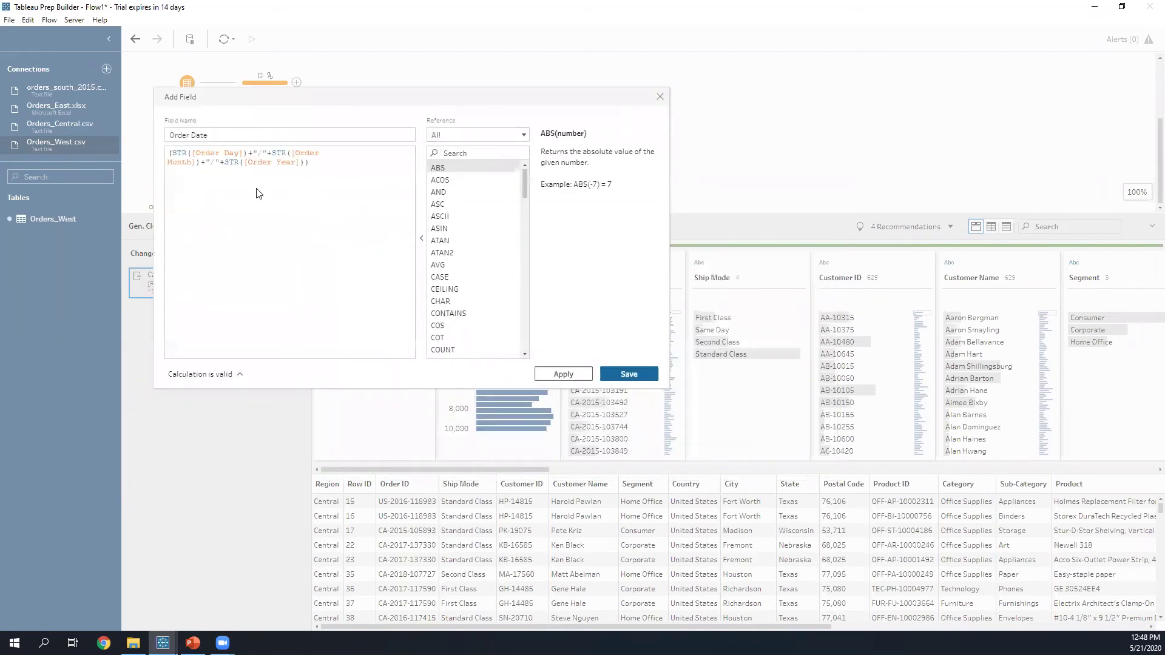
# Step: Break the Order Date formula so each STR term and each "/" separator stands on its own line
pyautogui.click(250, 152)
pyautogui.press('Return')
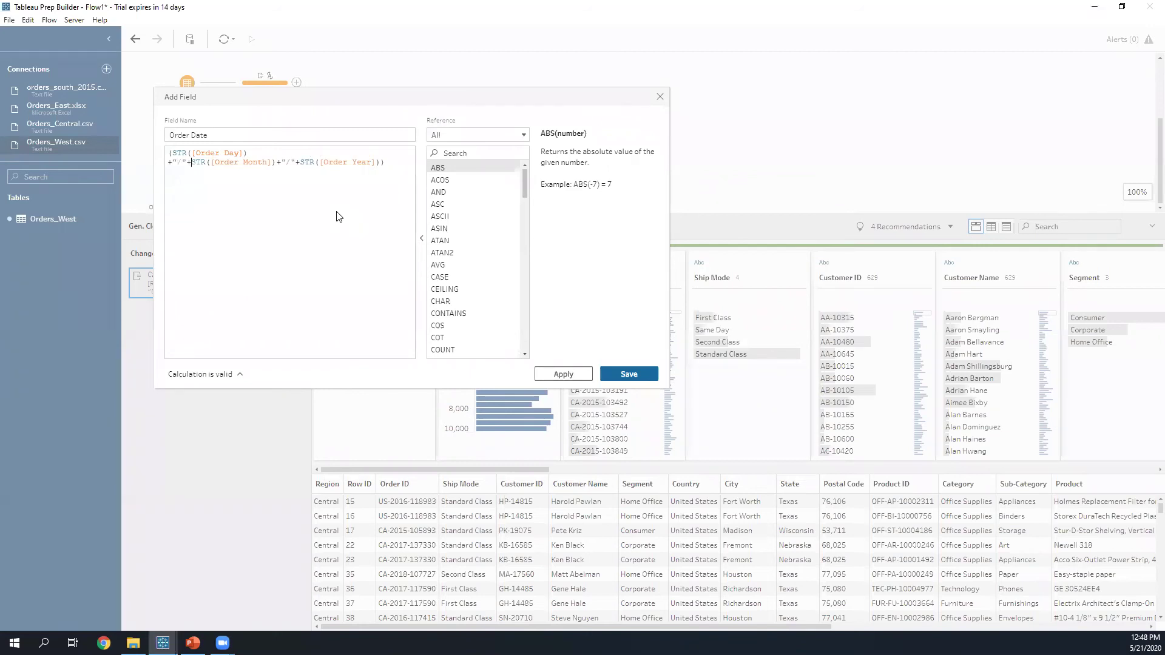
pyautogui.press('Return')
pyautogui.press('BackSpace')
pyautogui.press('BackSpace')
pyautogui.press('Return')
pyautogui.write('+')
pyautogui.press('Return')
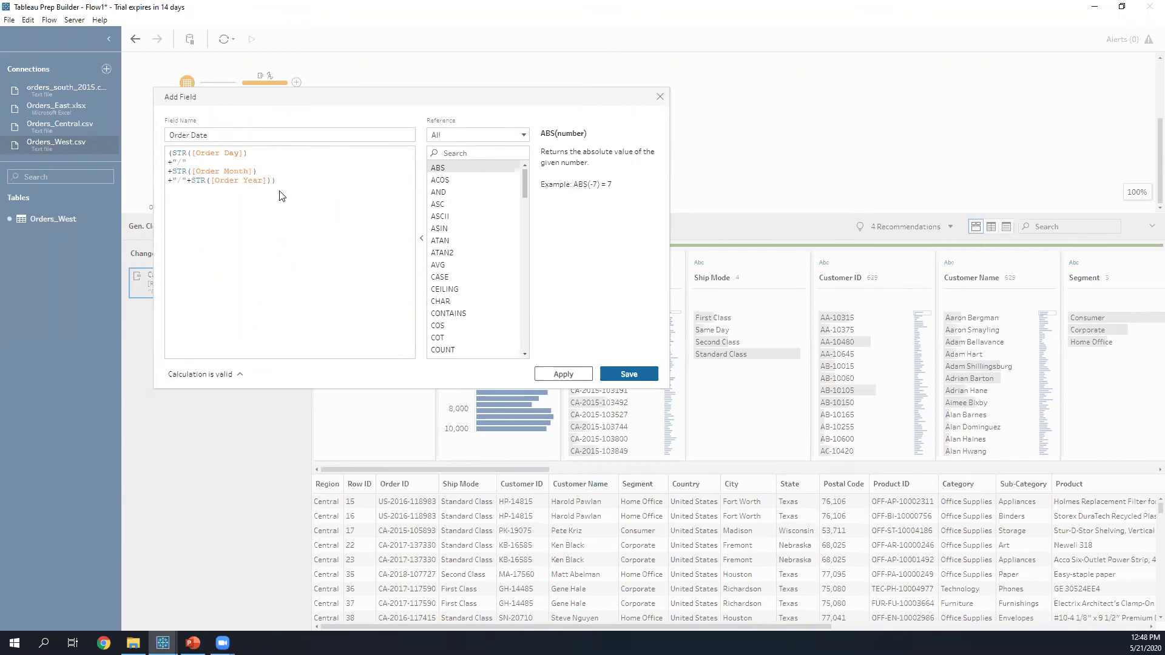
pyautogui.press('Return')
pyautogui.moveTo(309, 201); pyautogui.dragTo(169, 127)
pyautogui.click(364, 225)
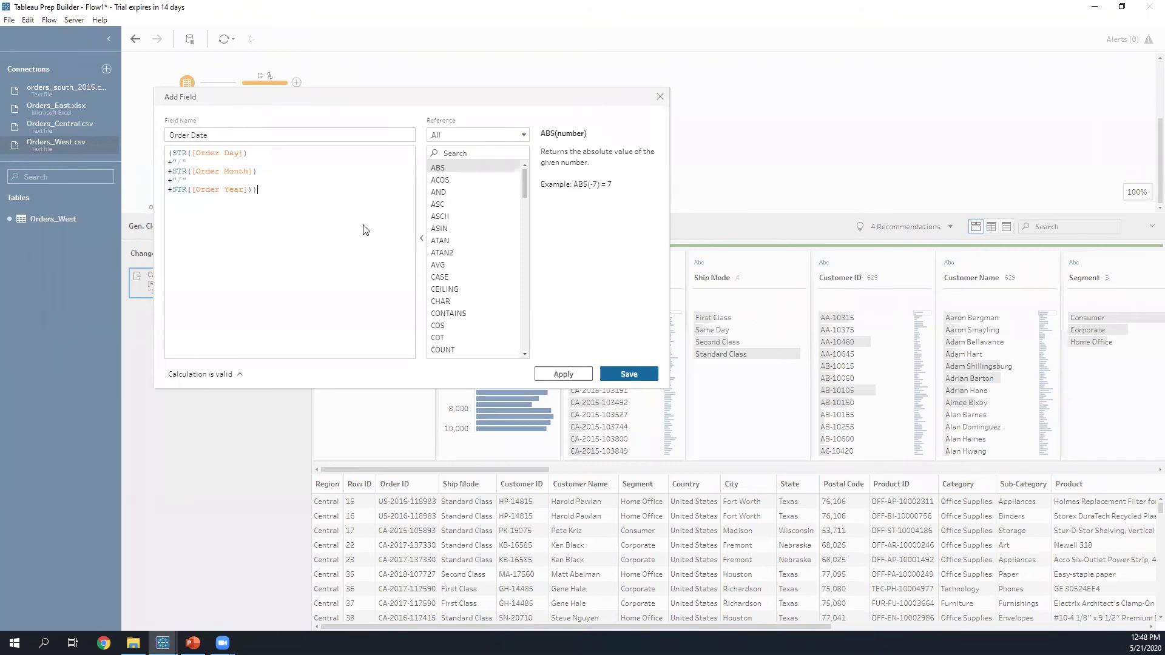
# Step: Put the opening and closing outer parentheses of the Order Date formula on separate lines
pyautogui.click(171, 154)
pyautogui.press('Return')
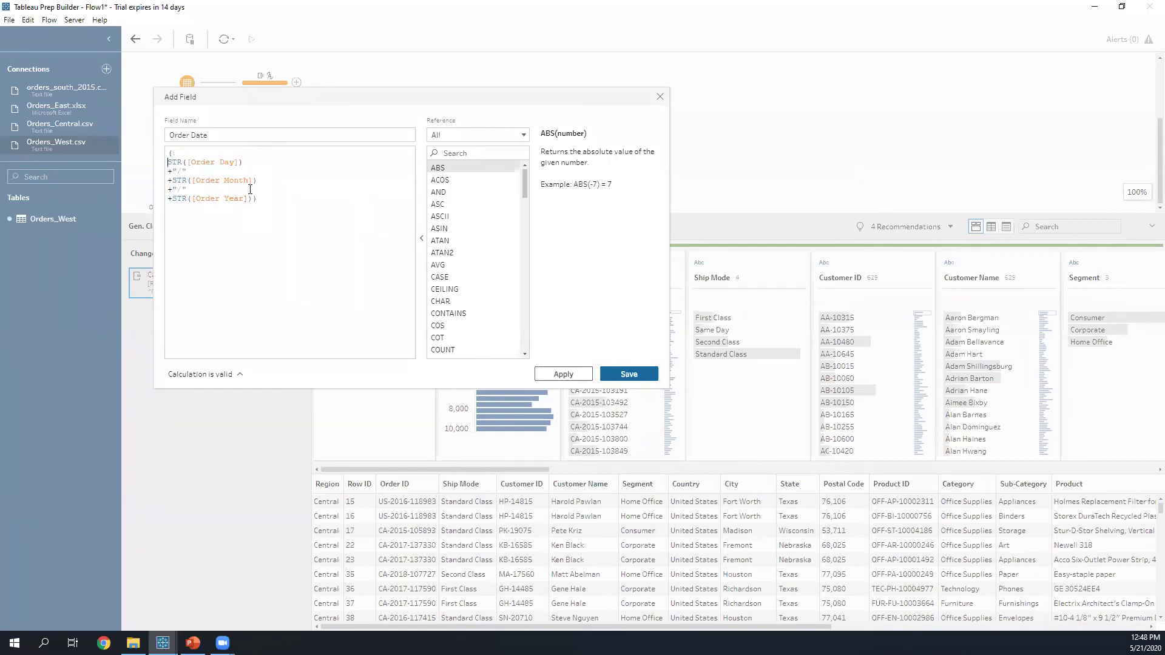
pyautogui.click(253, 199)
pyautogui.press('Return')
pyautogui.click(285, 195)
# Step: Check the day, month and year terms of the Order Date formula and save the calculated field
pyautogui.moveTo(245, 162); pyautogui.dragTo(166, 162)
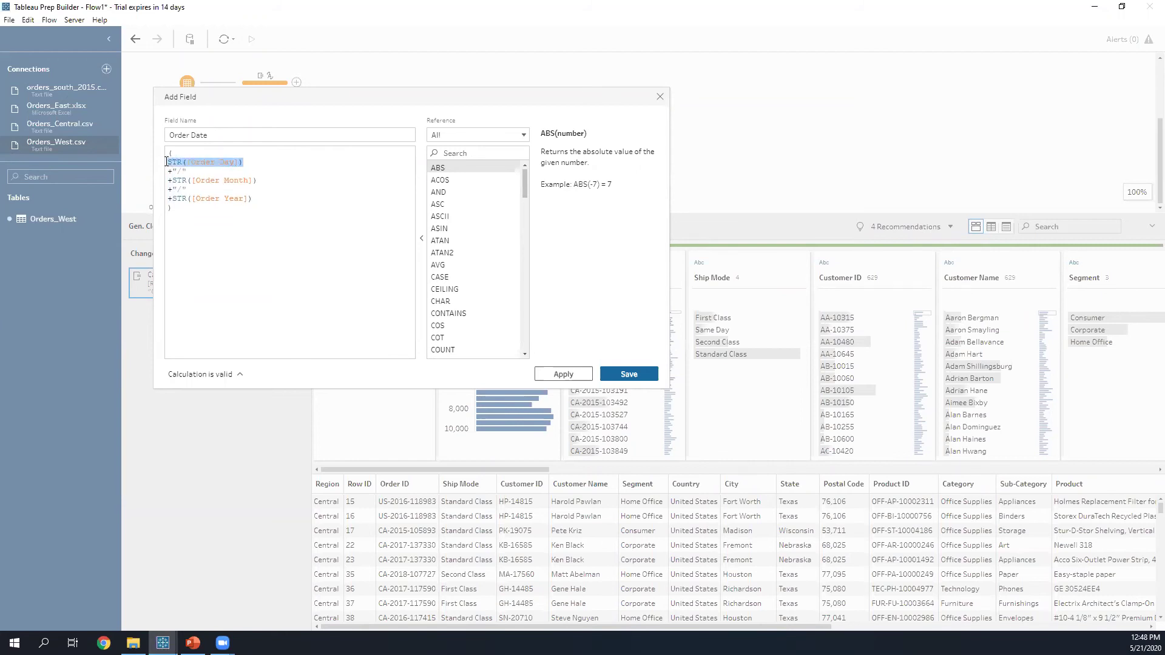
pyautogui.click(167, 162)
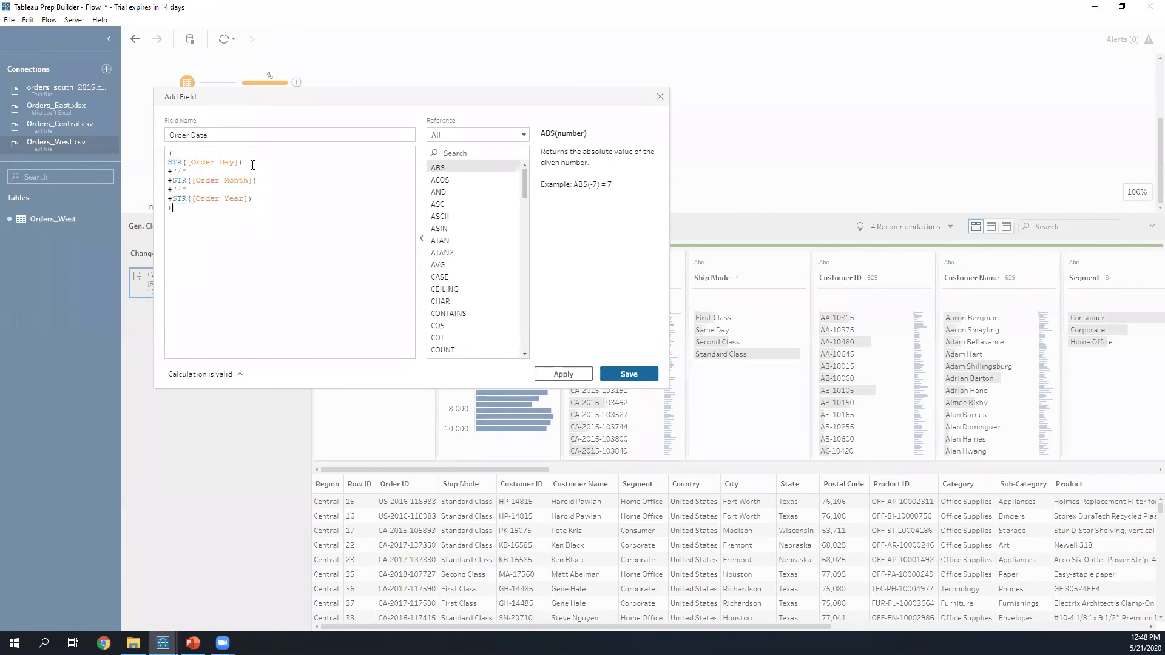
pyautogui.moveTo(252, 165); pyautogui.dragTo(161, 162)
pyautogui.moveTo(264, 181); pyautogui.dragTo(175, 179)
pyautogui.moveTo(253, 199); pyautogui.dragTo(172, 199)
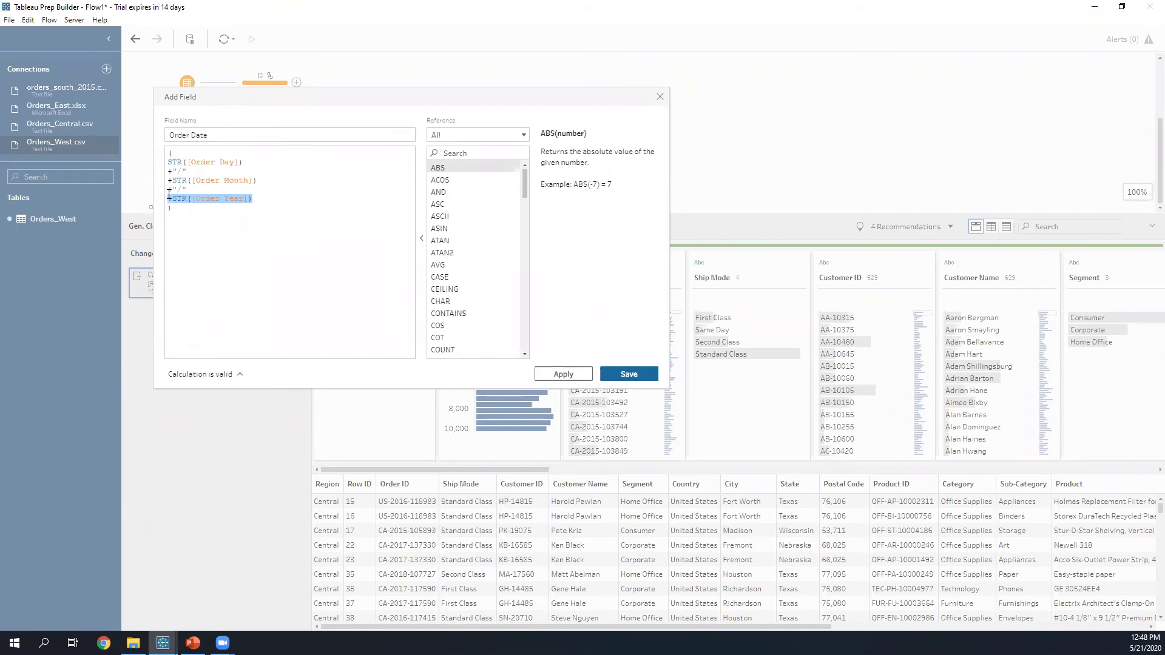
pyautogui.click(205, 183)
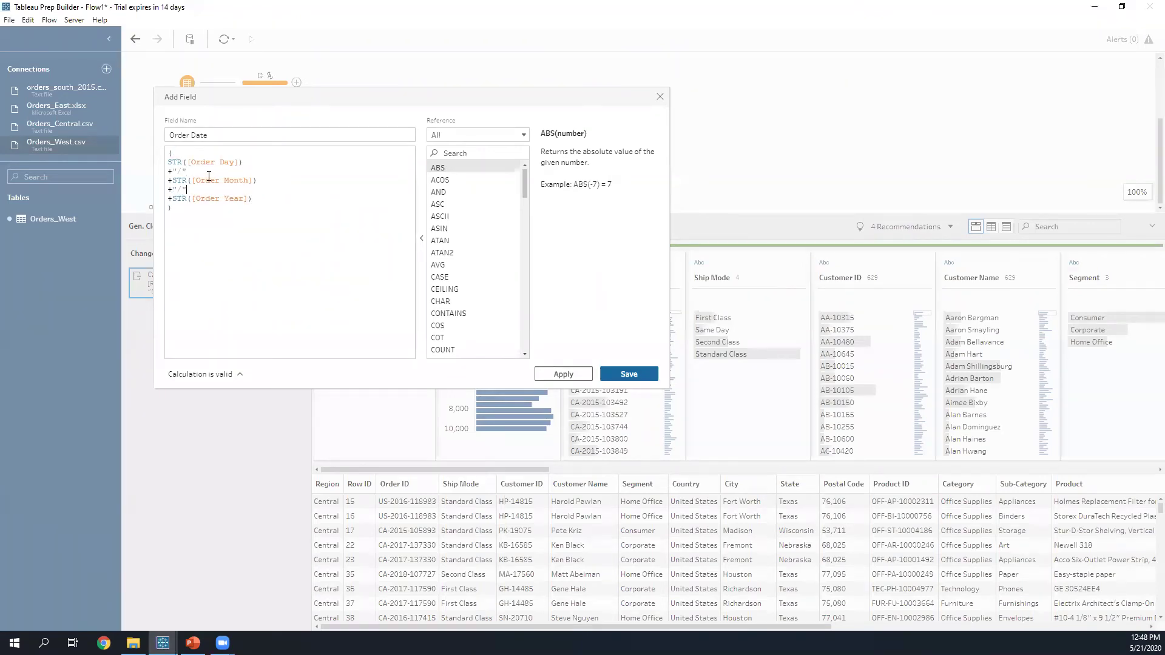
pyautogui.click(631, 376)
pyautogui.click(629, 374)
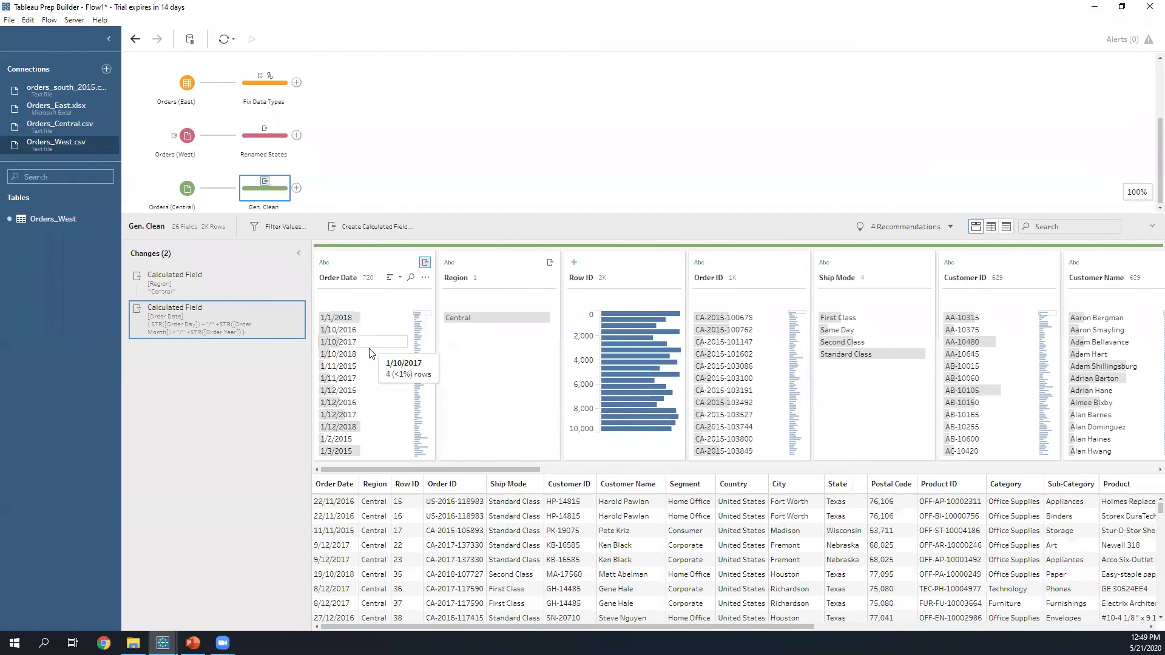
# Step: Examine the Order Date values and compare the data at the Region and Order Date changes of the Gen. Clean step
pyautogui.scroll(-2, 372, 353)
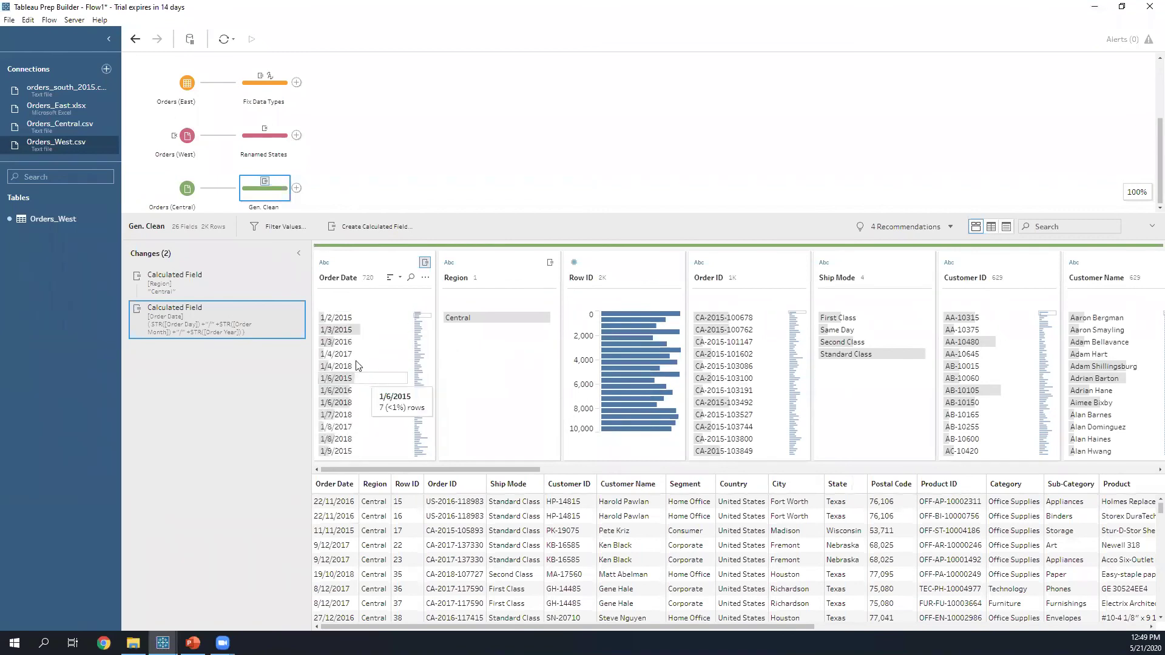
pyautogui.click(191, 280)
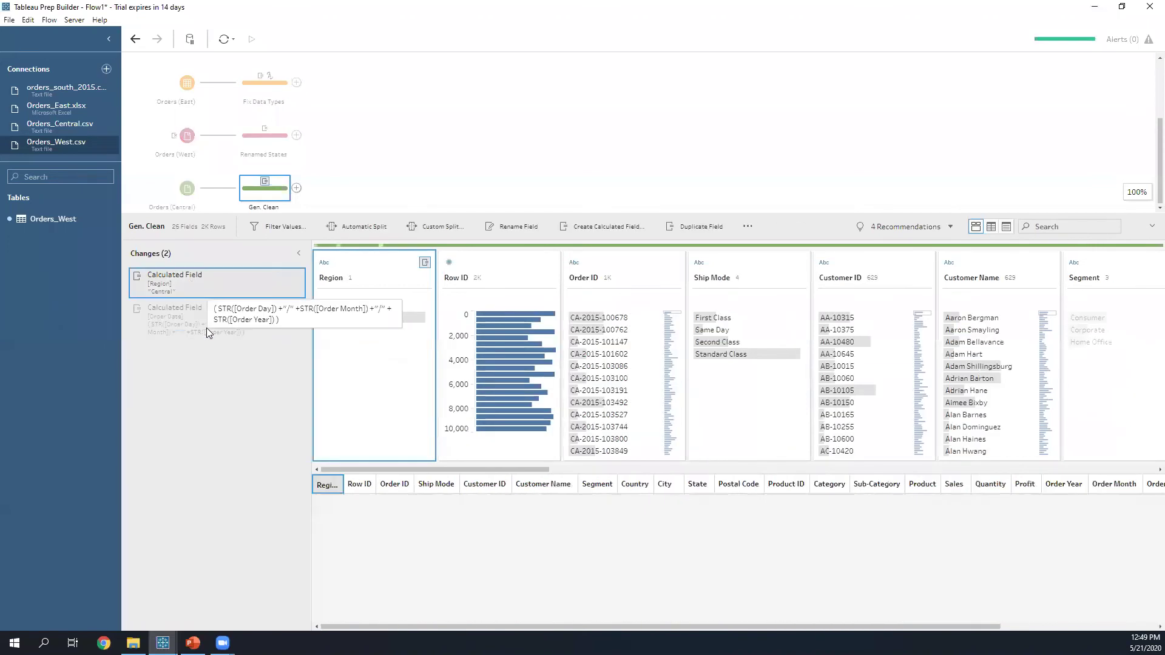
pyautogui.click(181, 314)
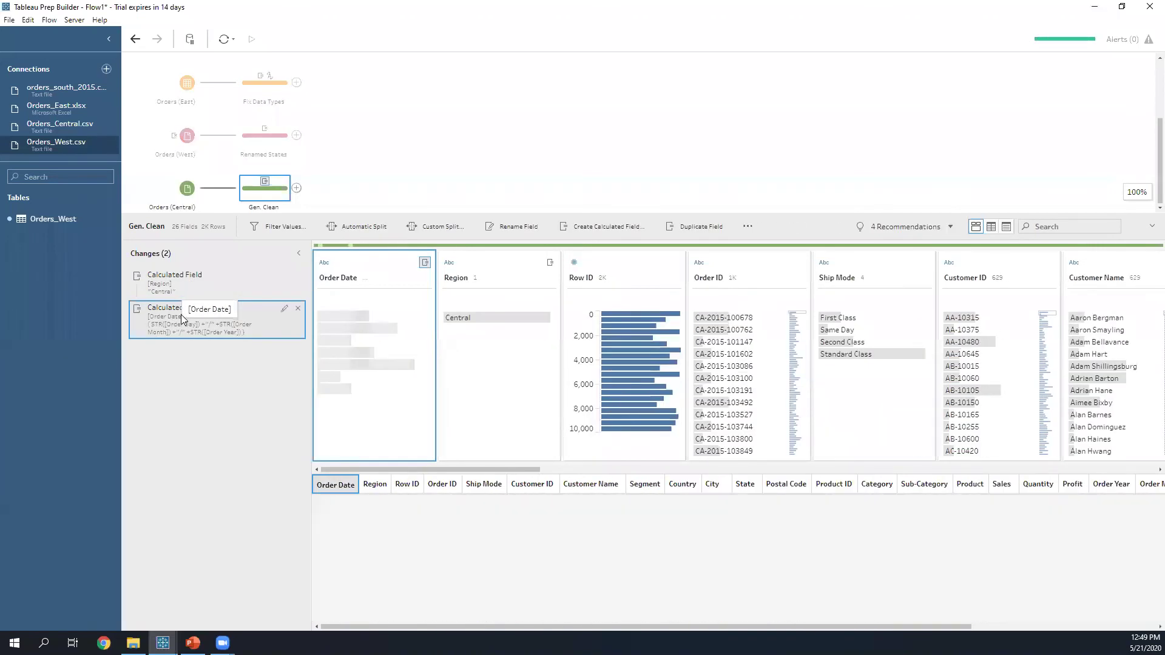
pyautogui.click(212, 280)
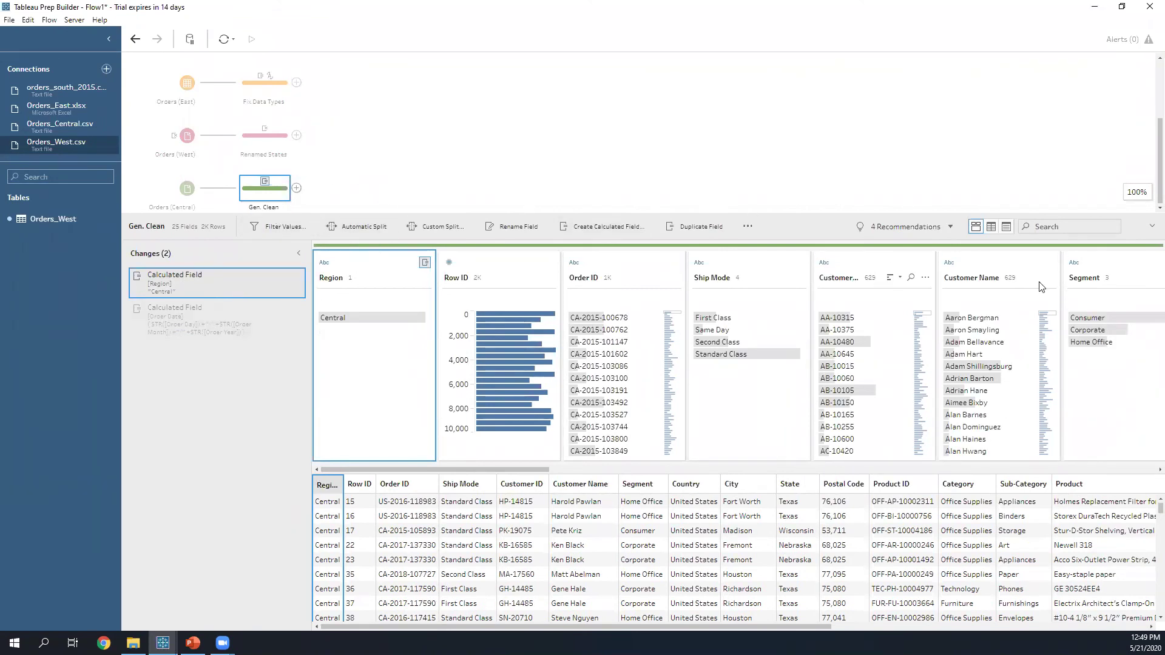
pyautogui.click(203, 327)
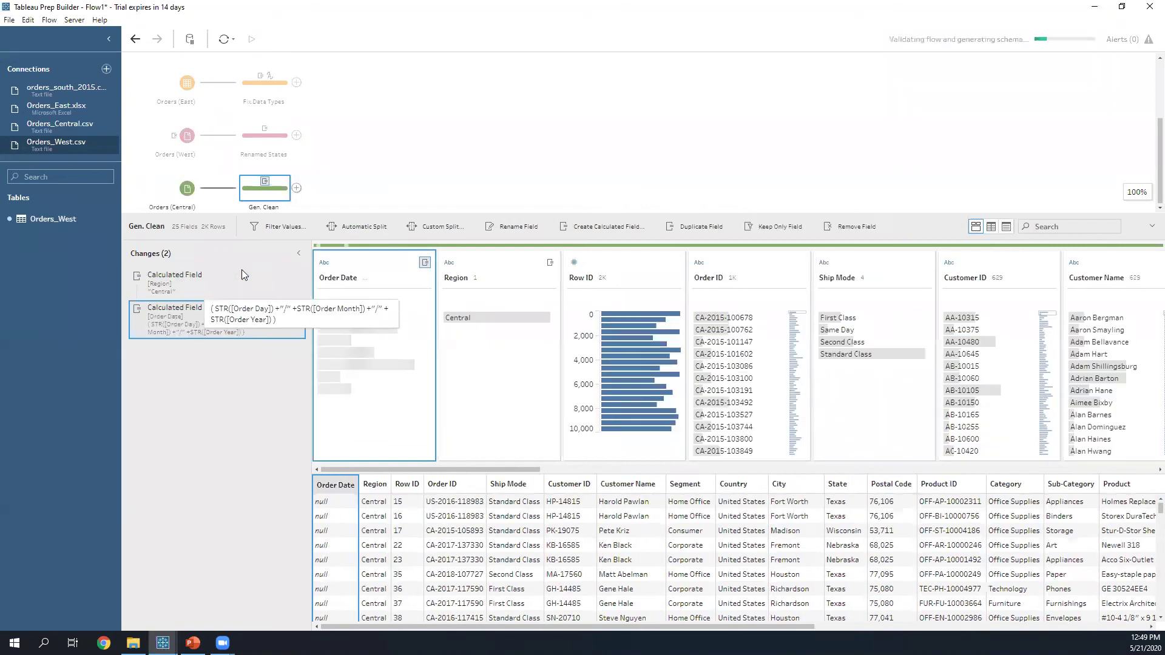
pyautogui.click(230, 284)
pyautogui.click(228, 314)
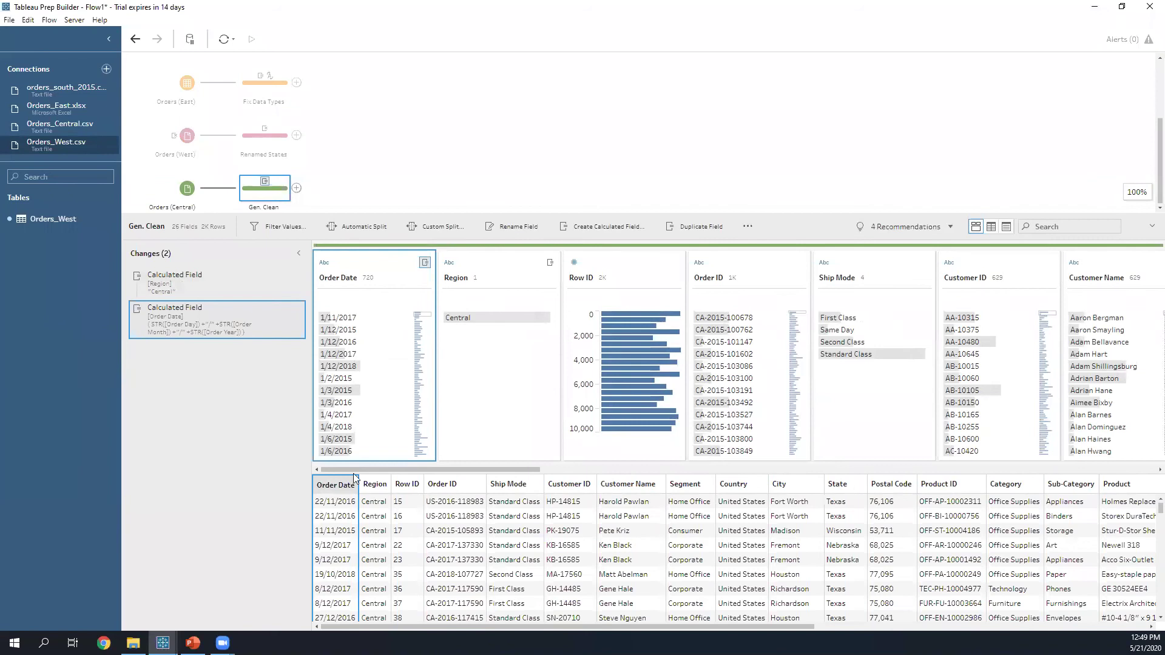
pyautogui.click(179, 280)
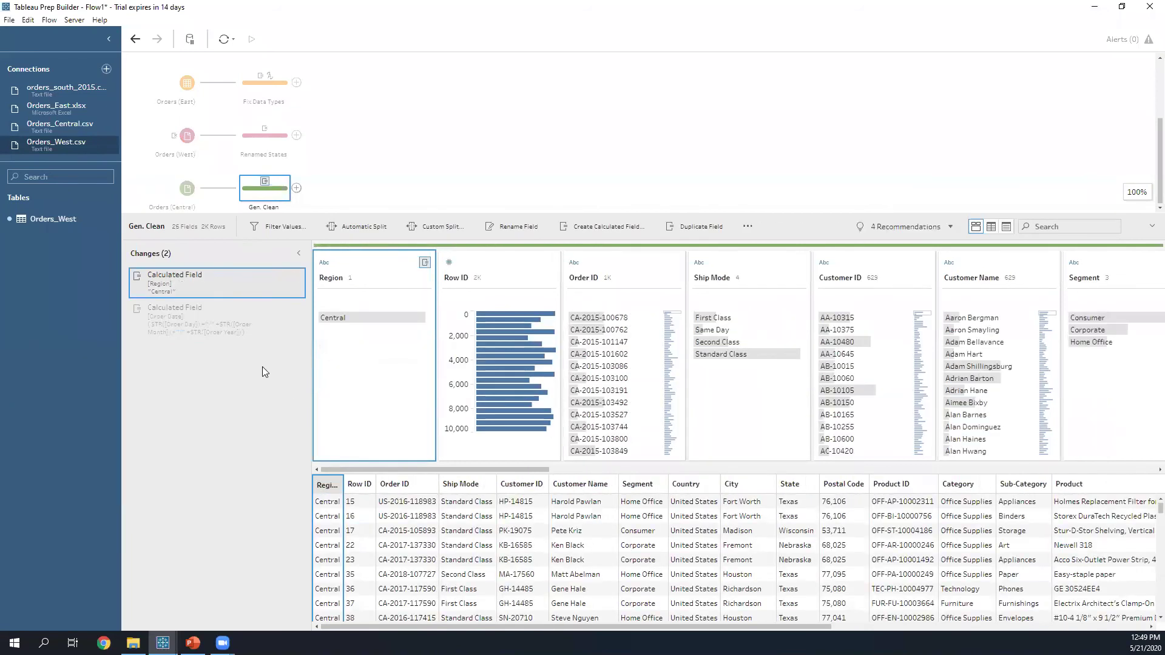
pyautogui.click(200, 316)
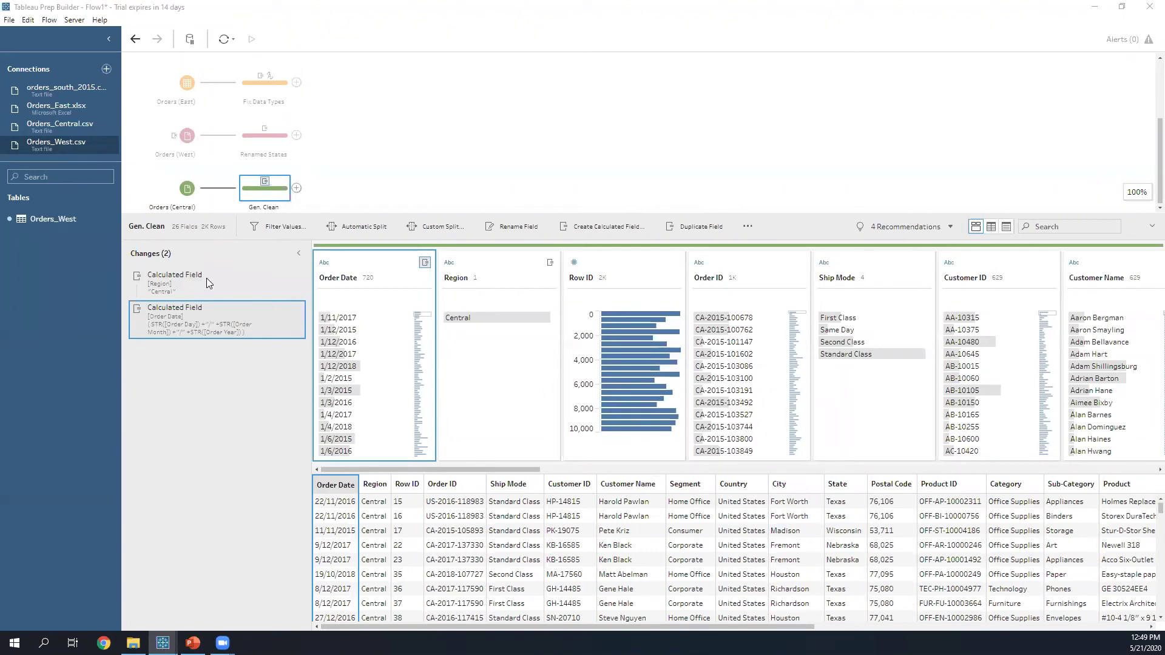
# Step: Change the data type of the Order Date field to Date
pyautogui.click(325, 265)
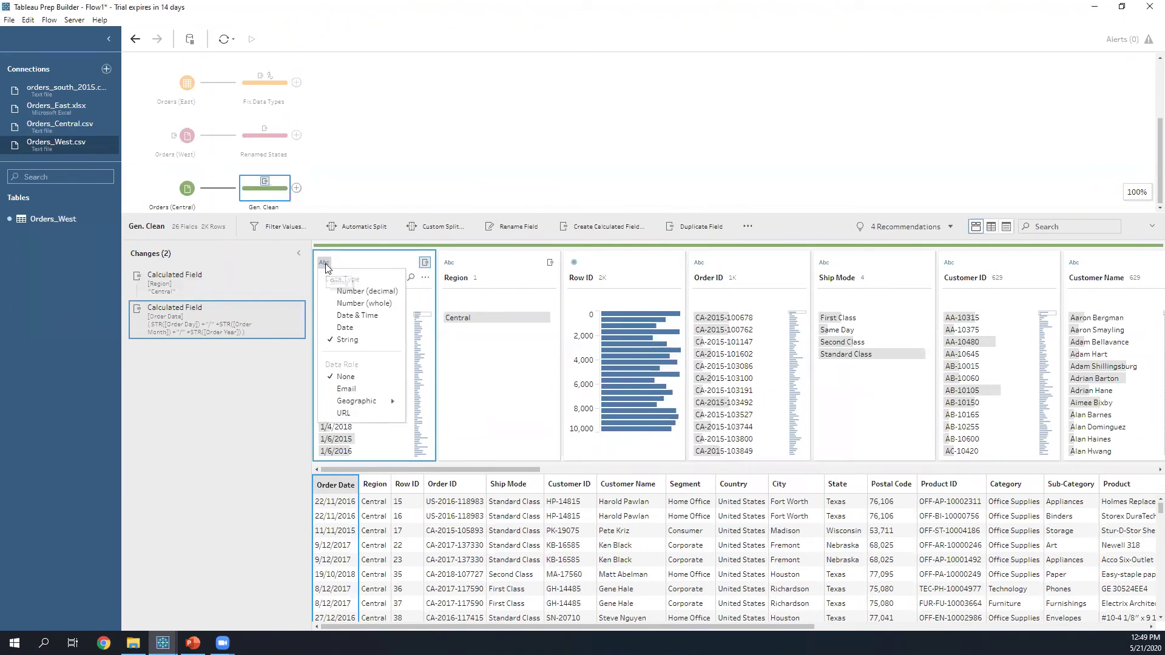
pyautogui.click(378, 328)
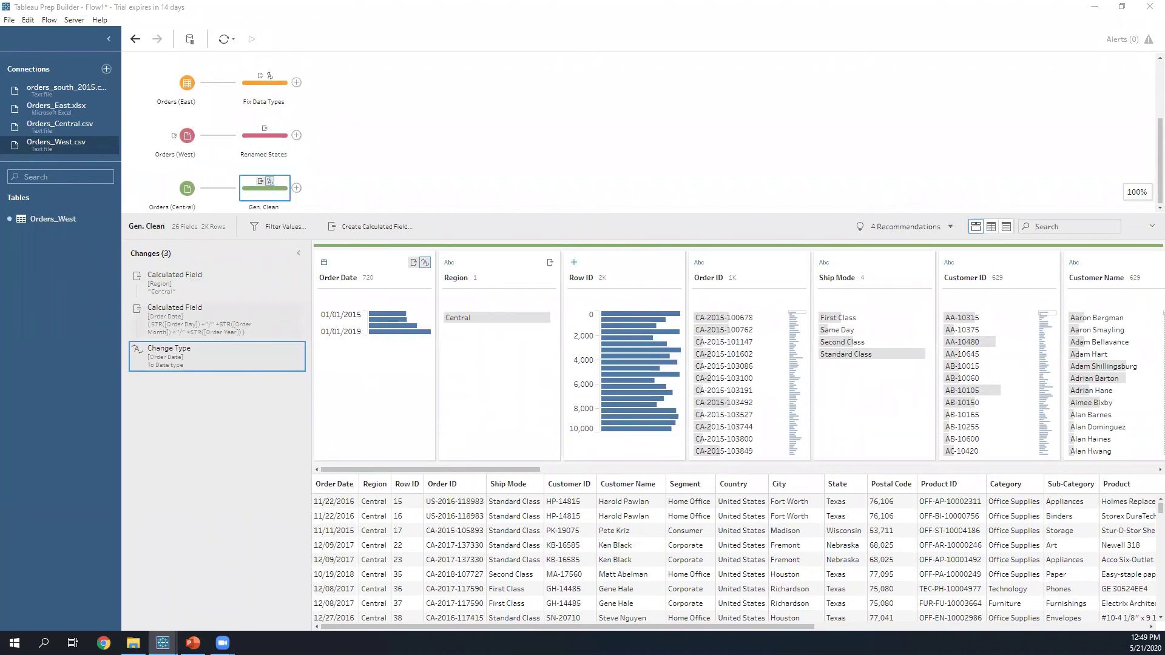
pyautogui.click(262, 365)
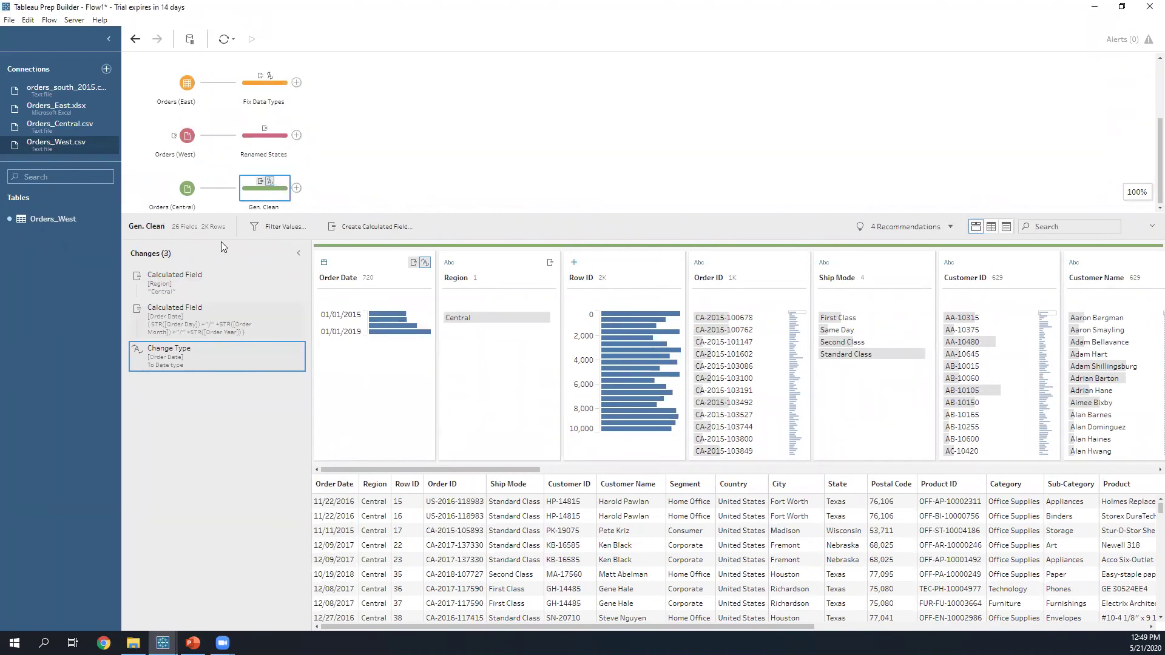
# Step: Create a calculated field named Ship Date with the formula STR([Ship Day])+"/"+STR([Ship Month])+"/"+STR([Ship Year])
pyautogui.click(371, 229)
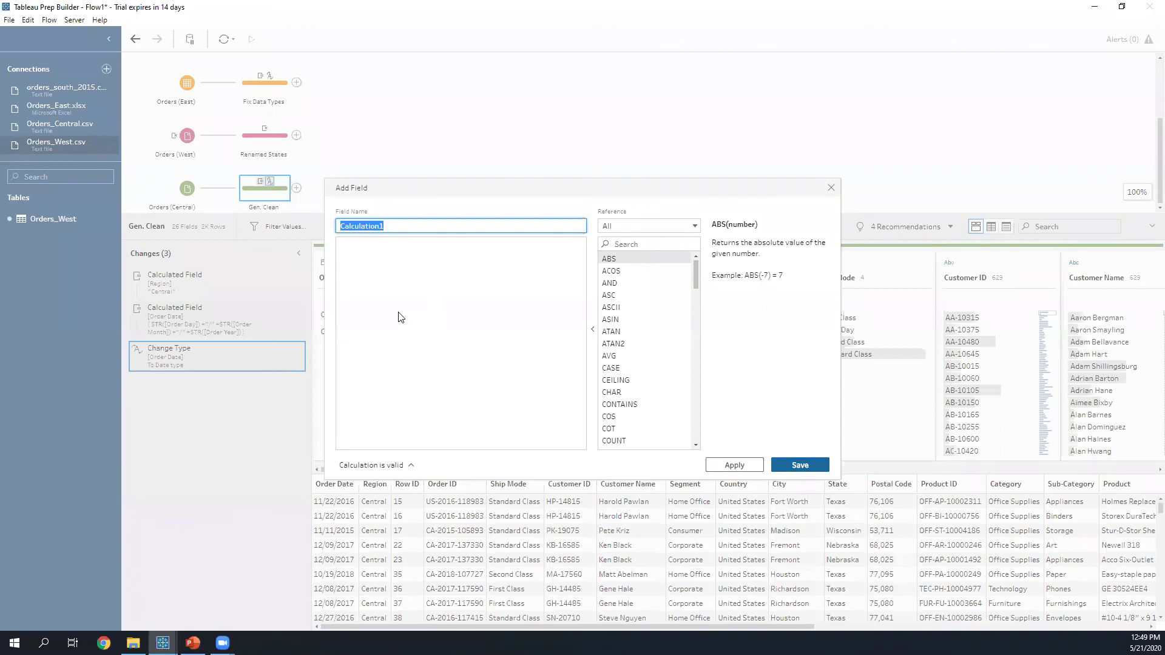
pyautogui.write('Sho')
pyautogui.click(401, 317)
pyautogui.write('STR([Ship Day])+"/"+STR([Ship Month])+"/"+STR([Ship Year])')
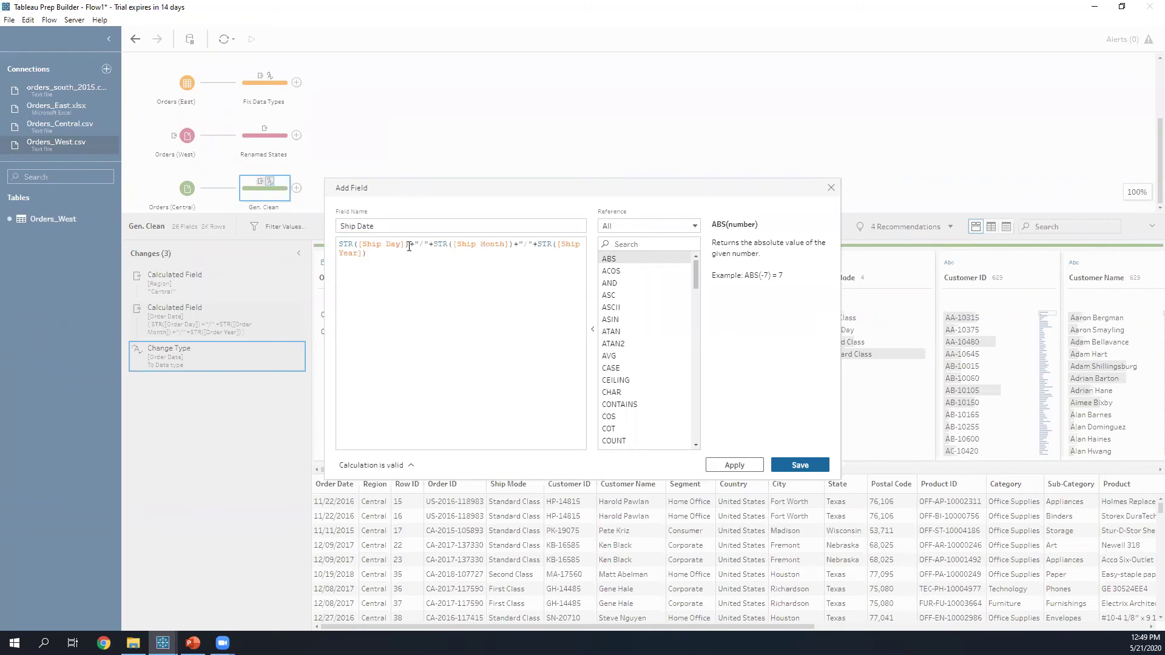
pyautogui.click(779, 465)
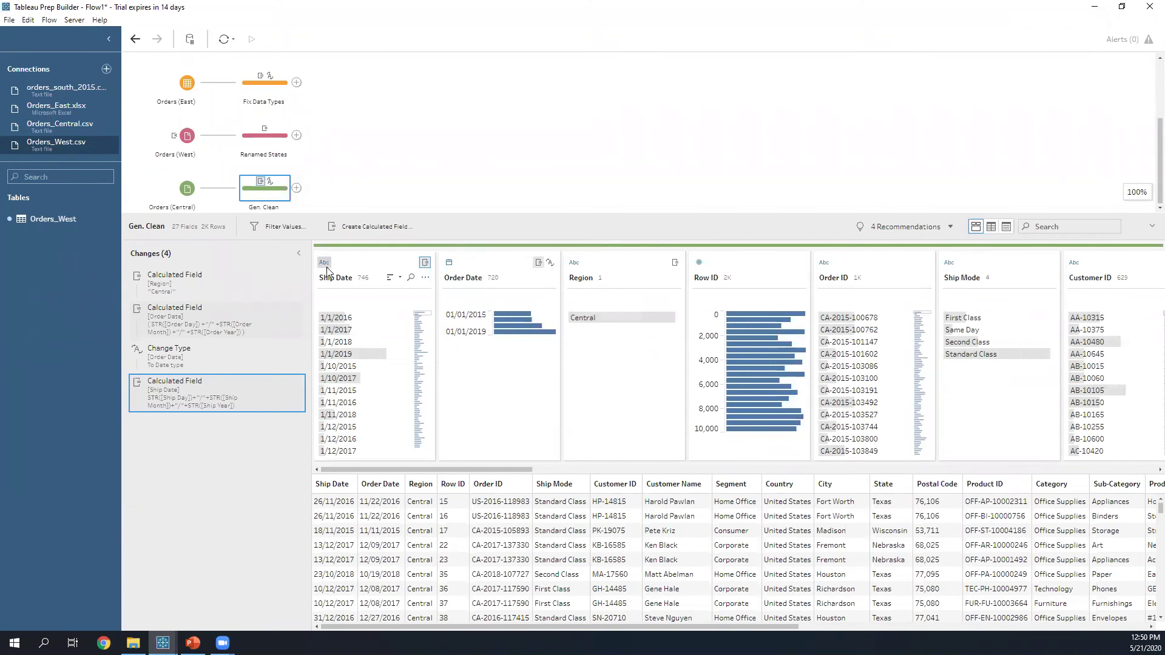
# Step: Change the data type of the Ship Date field to Date
pyautogui.click(325, 263)
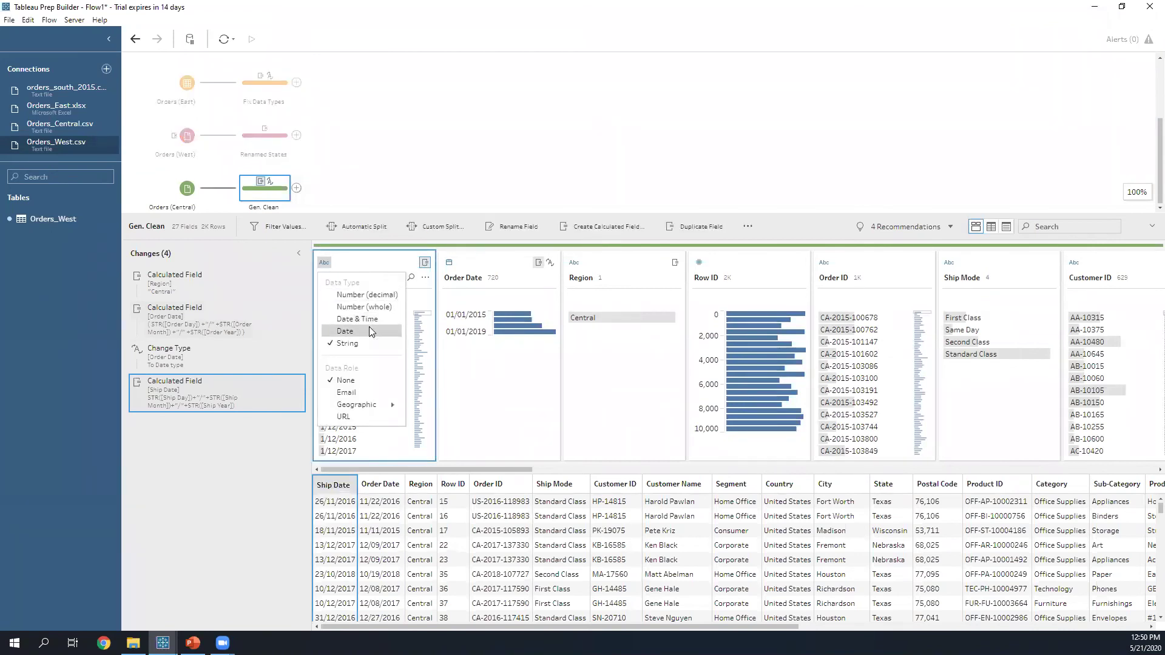
pyautogui.click(369, 330)
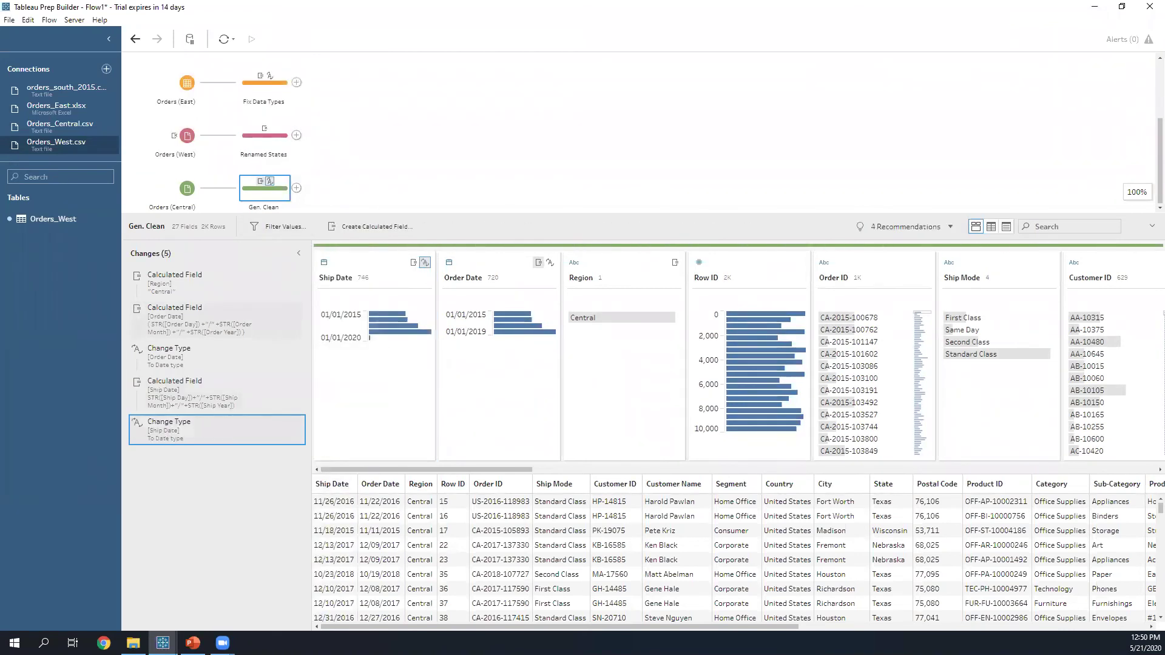
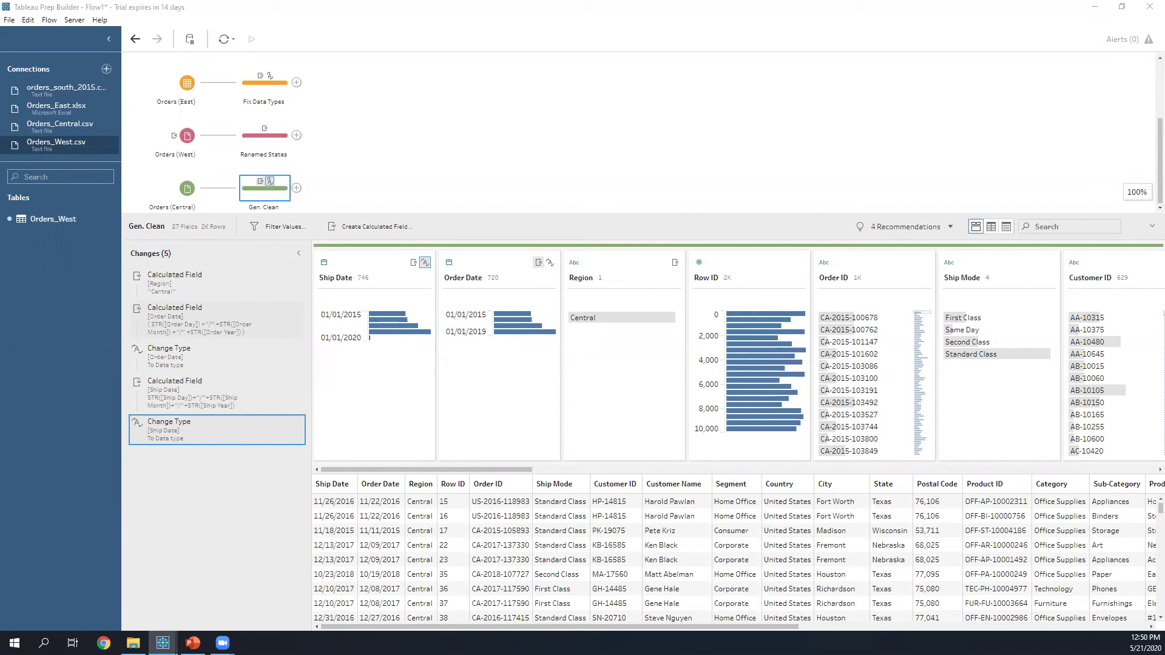
# Step: Remove the Order Year, Order Month, Order Day, Ship Year, Ship Month and Ship Day fields from the Gen. Clean step
pyautogui.moveTo(776, 628); pyautogui.dragTo(1105, 530)
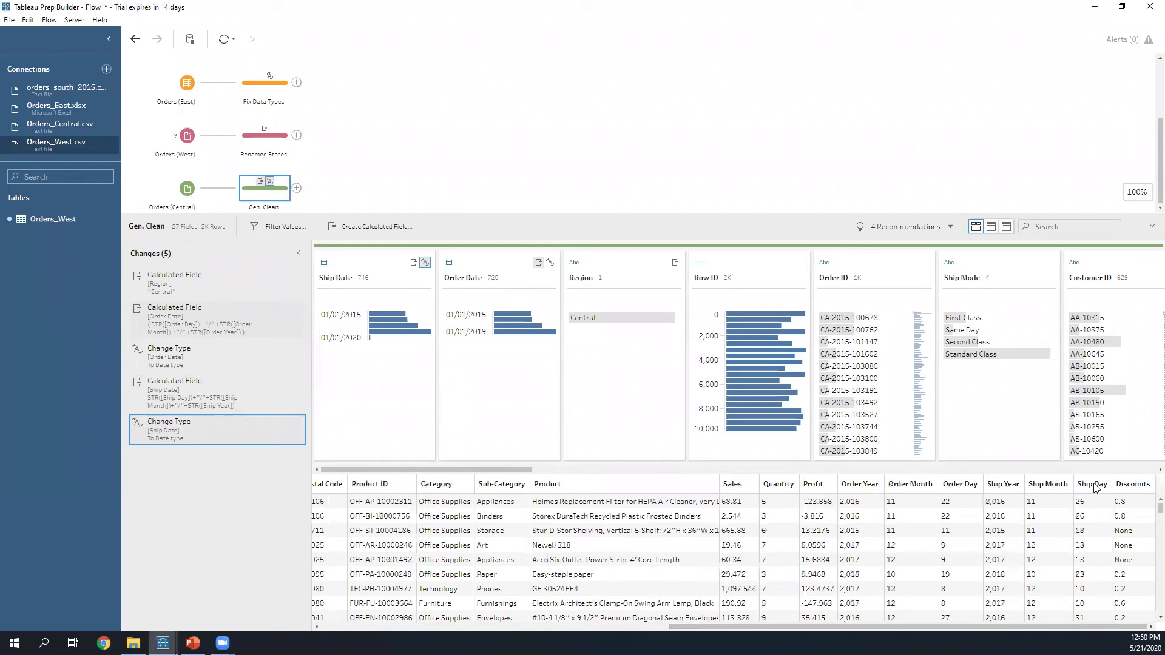
pyautogui.click(1006, 226)
pyautogui.scroll(-2, 454, 338)
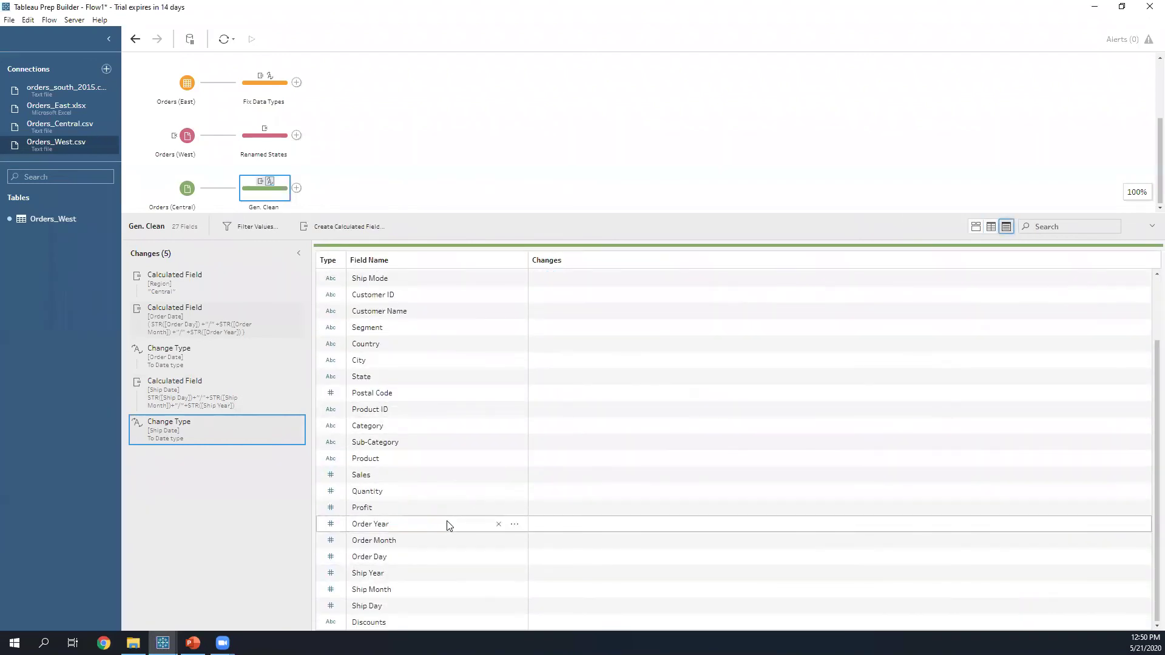
pyautogui.click(498, 525)
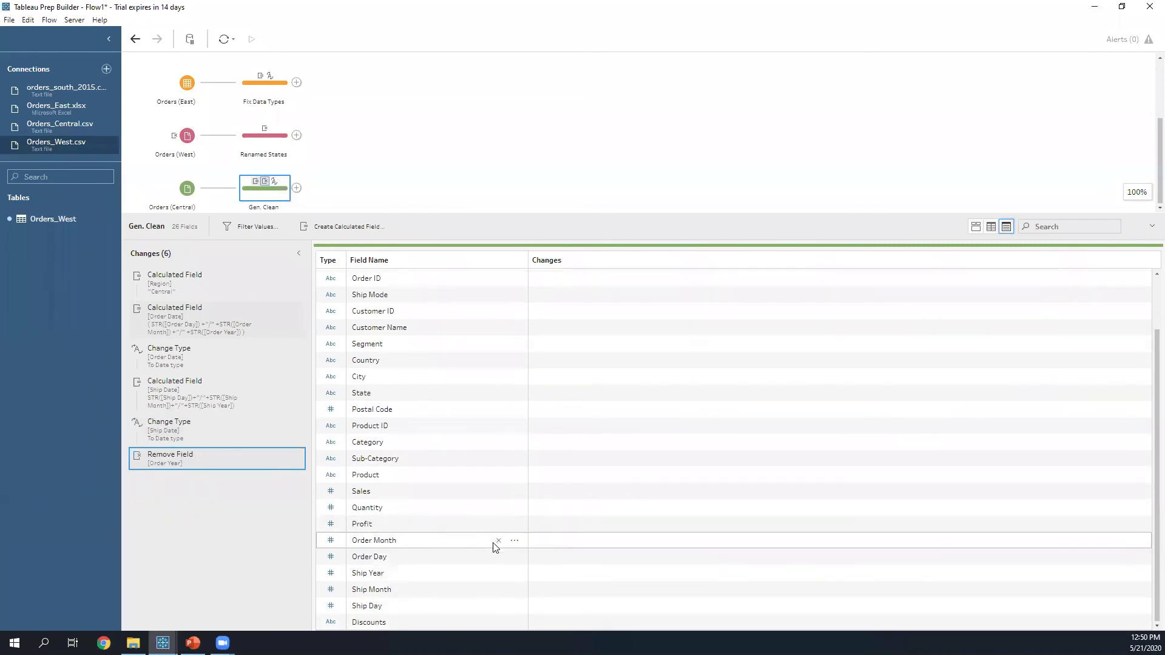
pyautogui.click(498, 540)
pyautogui.click(498, 556)
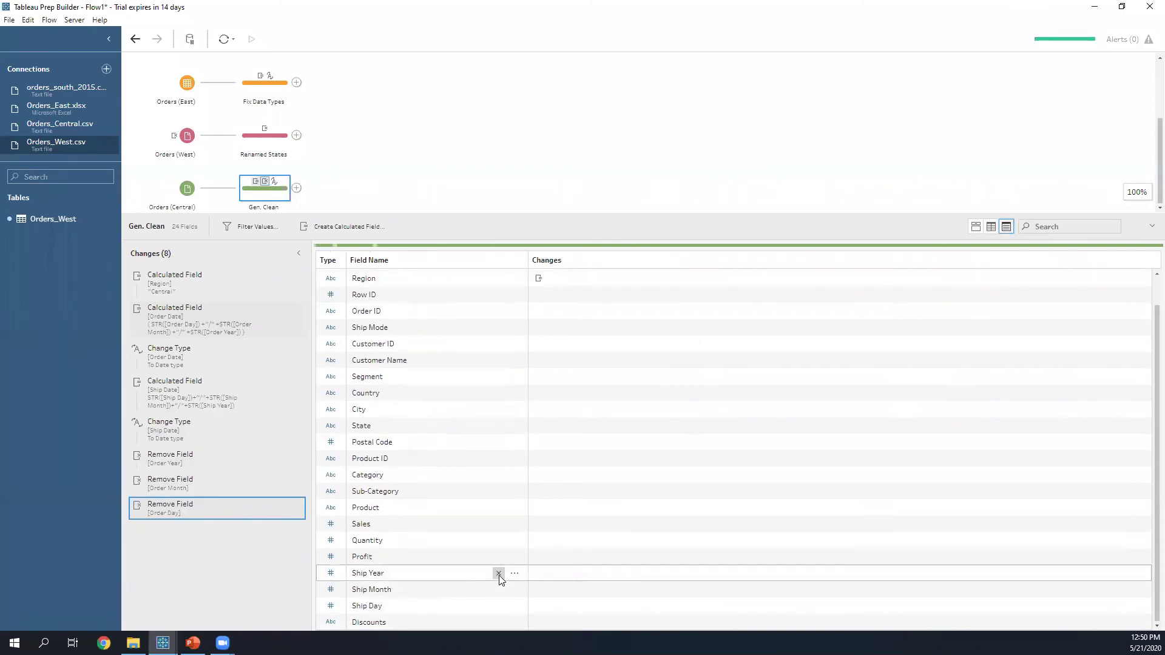
pyautogui.click(498, 573)
pyautogui.click(498, 589)
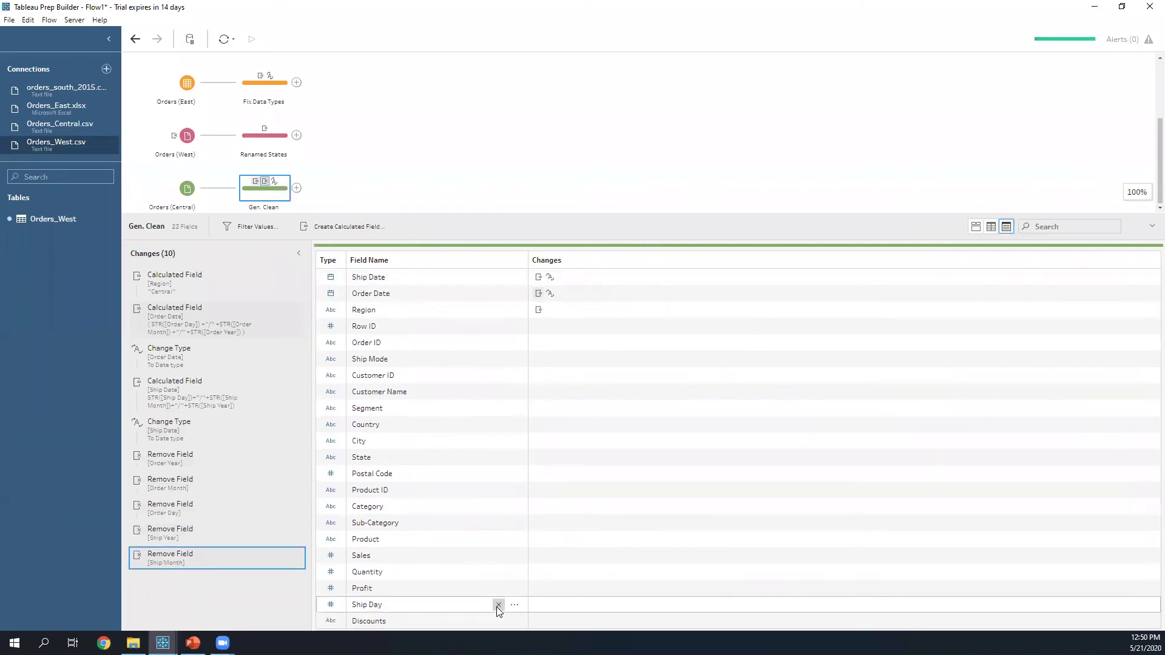
pyautogui.click(498, 606)
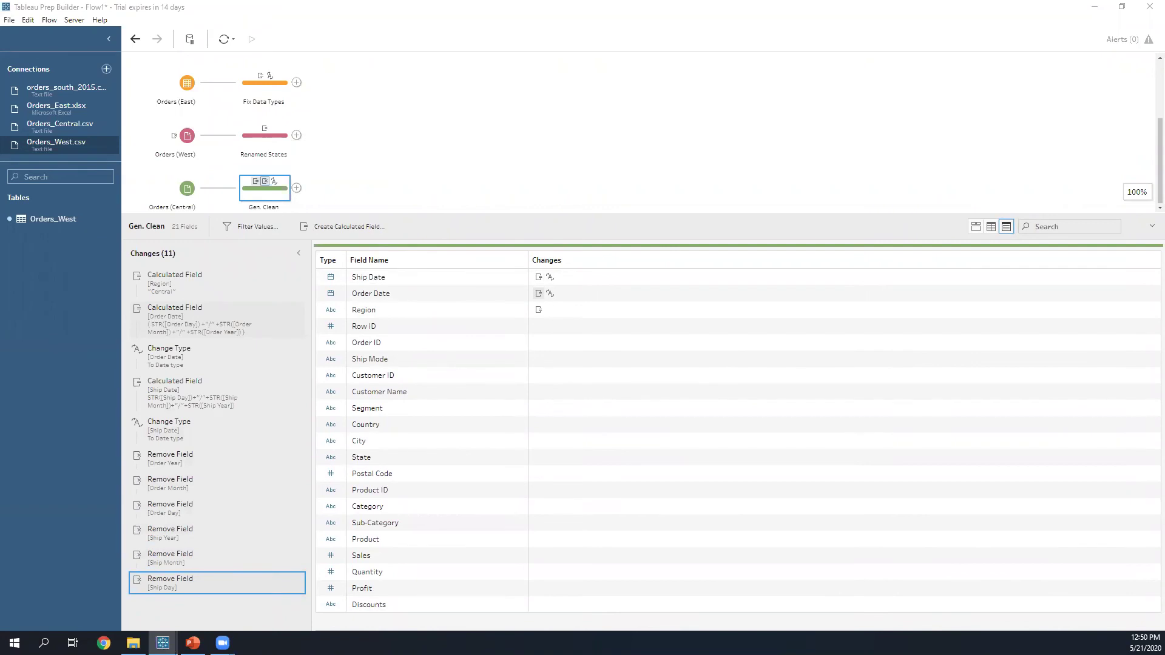
# Step: Review the field profiles of the Fix Data Types and Removing Nulls steps, and return to the full flow
pyautogui.moveTo(579, 215); pyautogui.dragTo(566, 432)
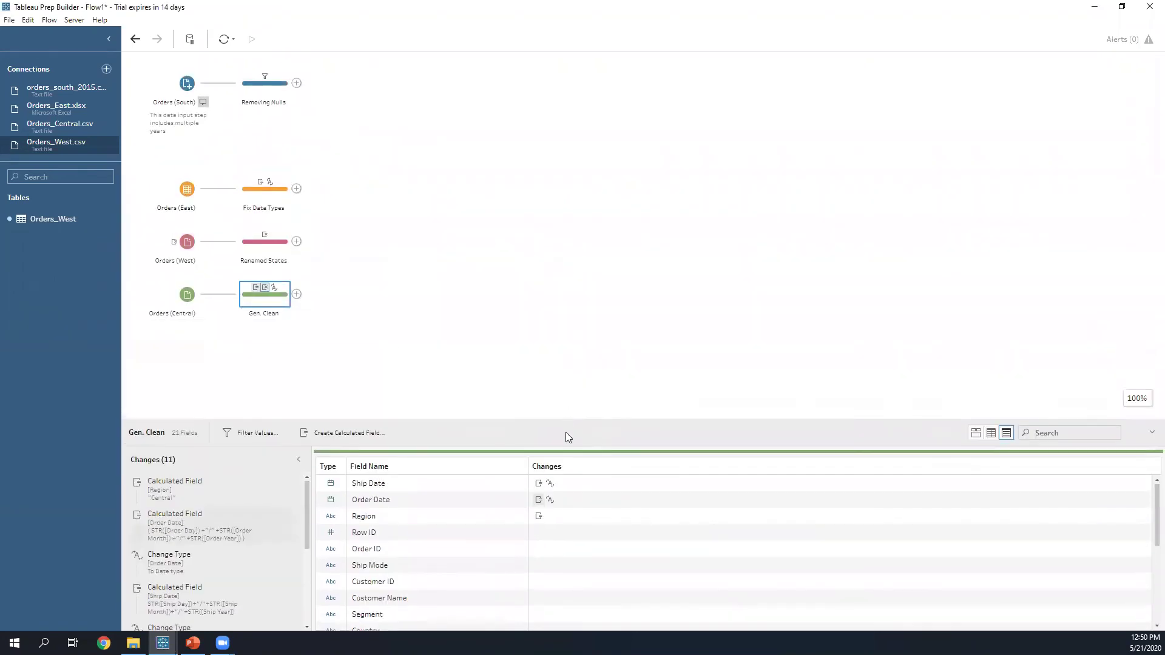
pyautogui.click(451, 245)
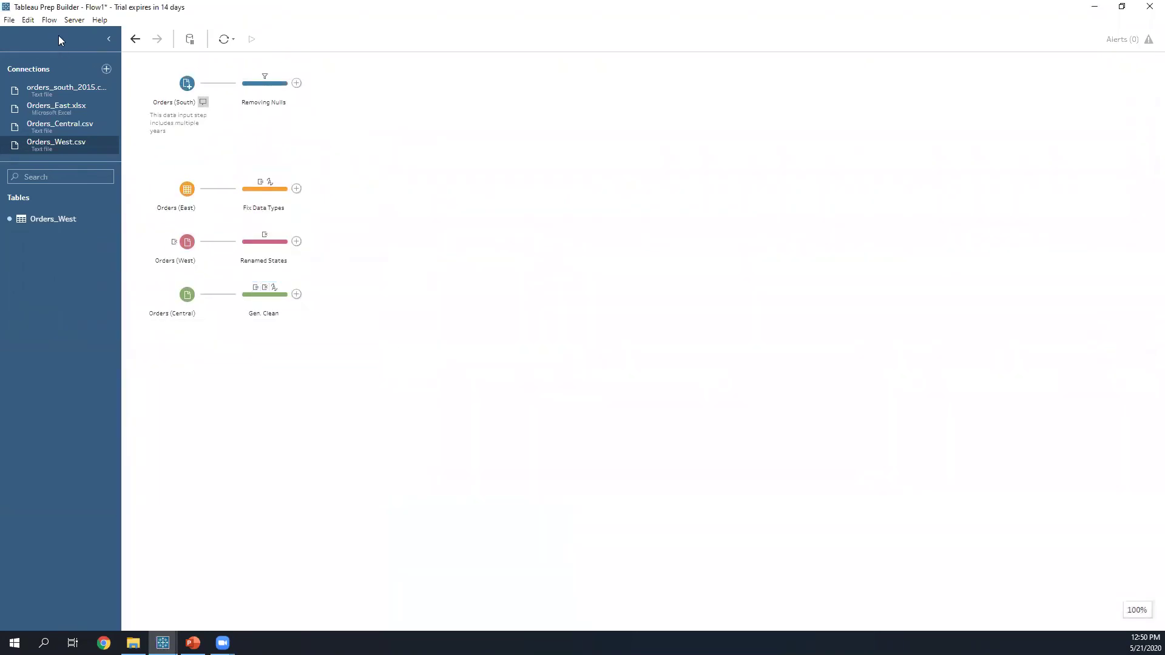
pyautogui.click(268, 201)
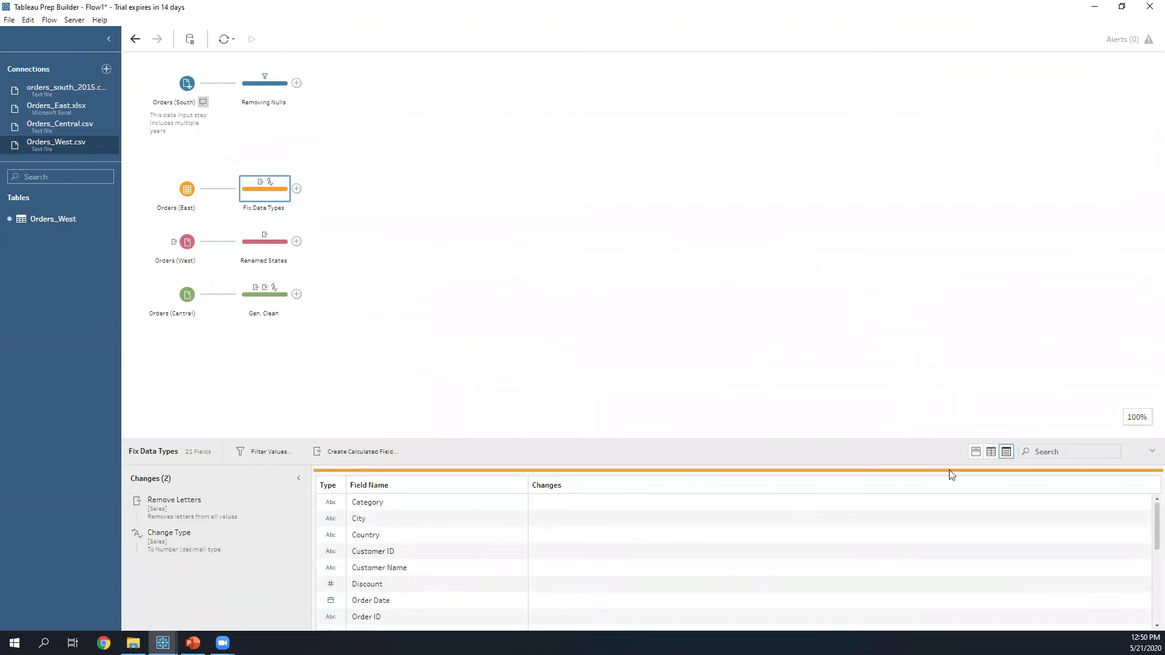
pyautogui.moveTo(958, 439); pyautogui.dragTo(884, 236)
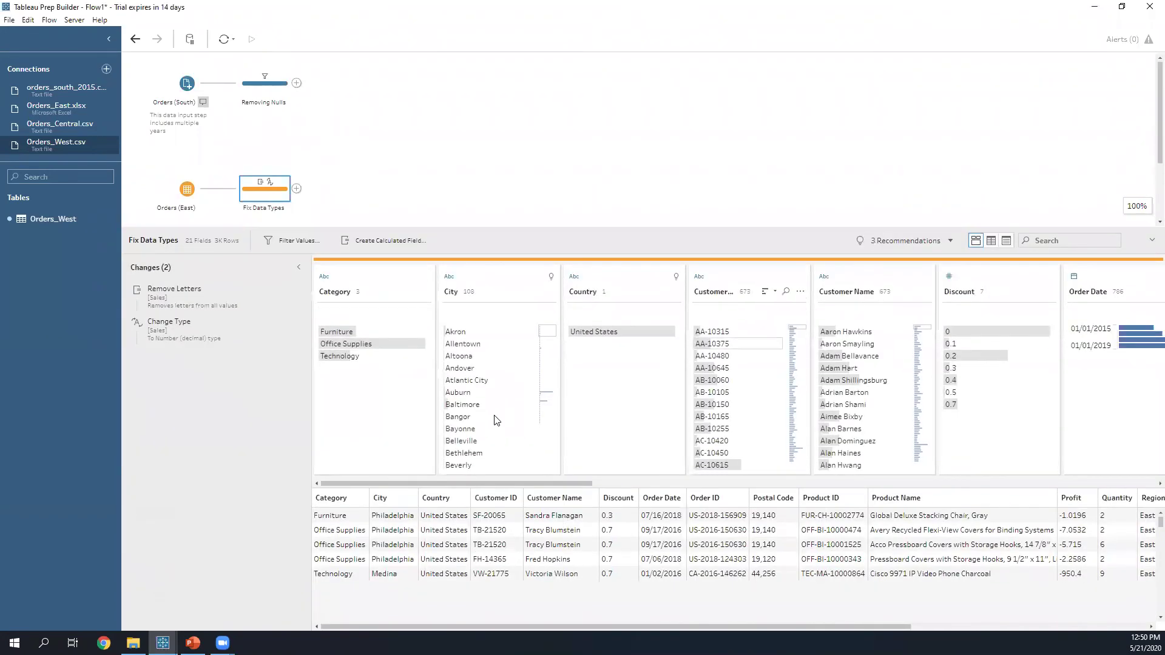
pyautogui.moveTo(558, 488); pyautogui.dragTo(1133, 486)
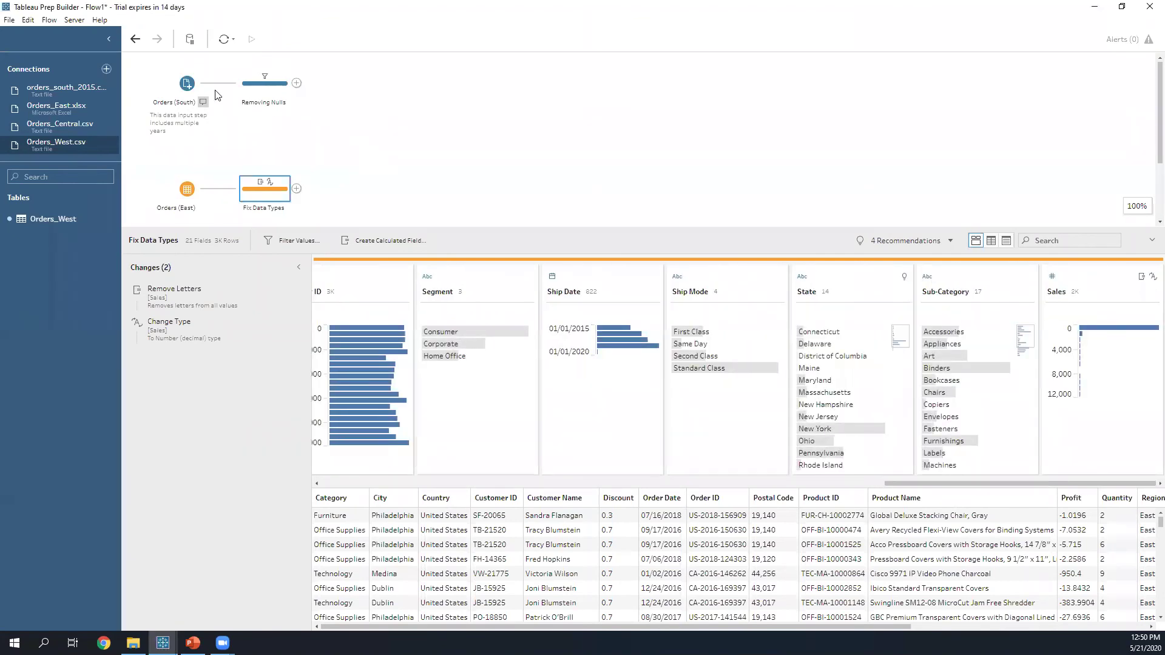
pyautogui.click(273, 92)
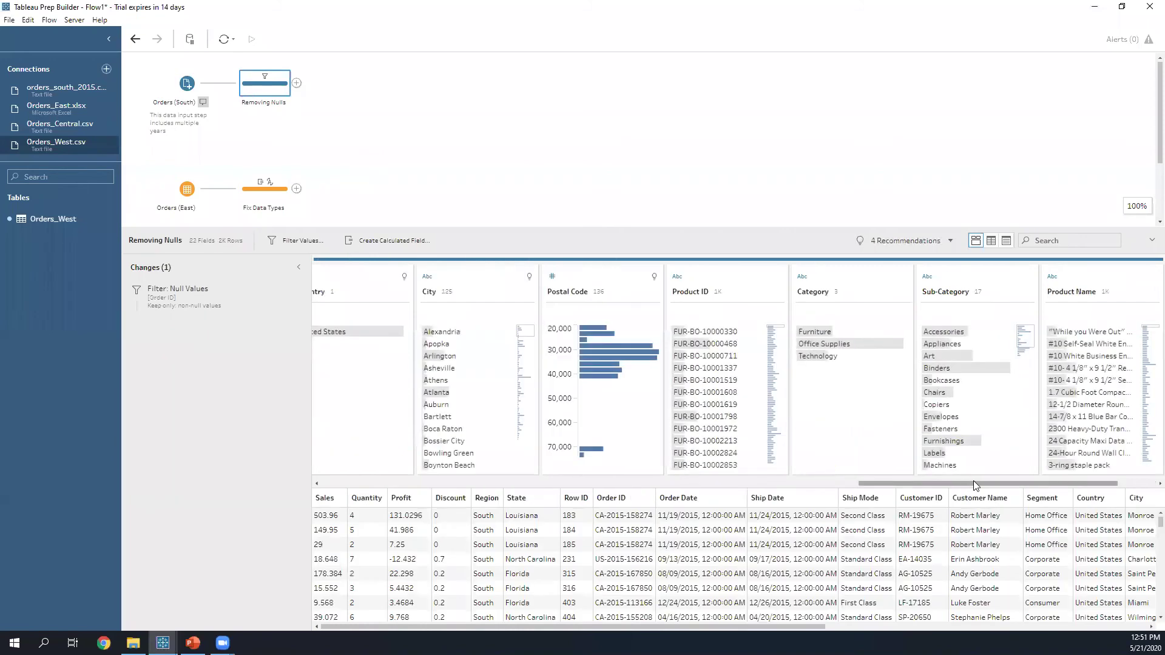
pyautogui.moveTo(976, 482); pyautogui.dragTo(481, 472)
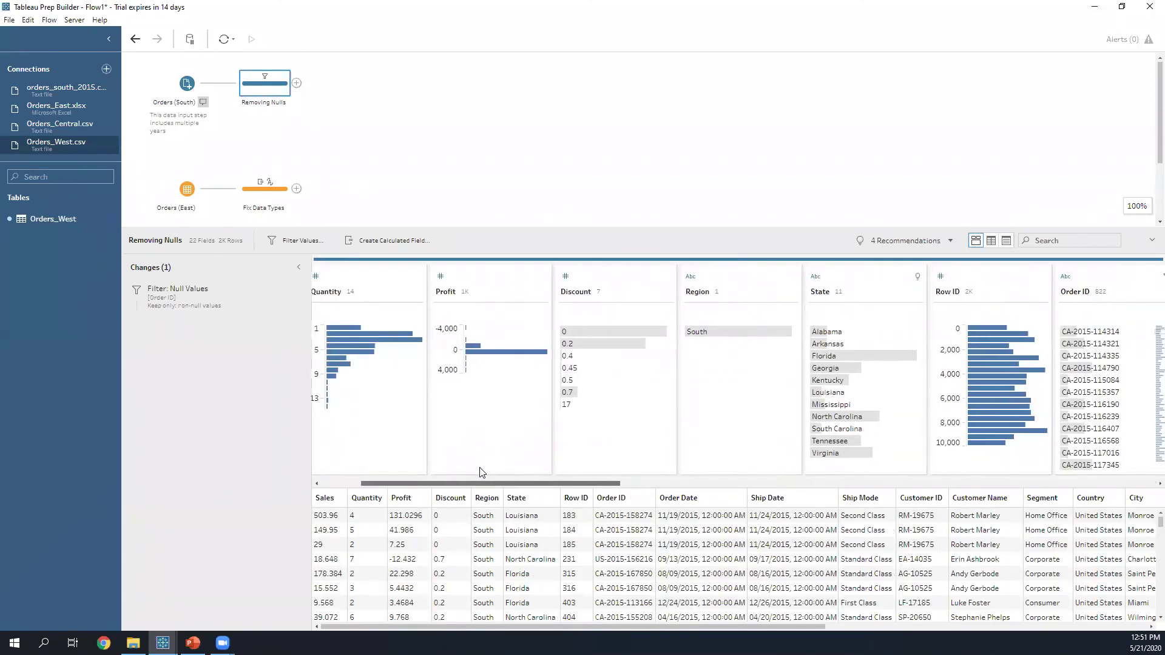
pyautogui.moveTo(424, 229); pyautogui.dragTo(453, 401)
pyautogui.click(475, 255)
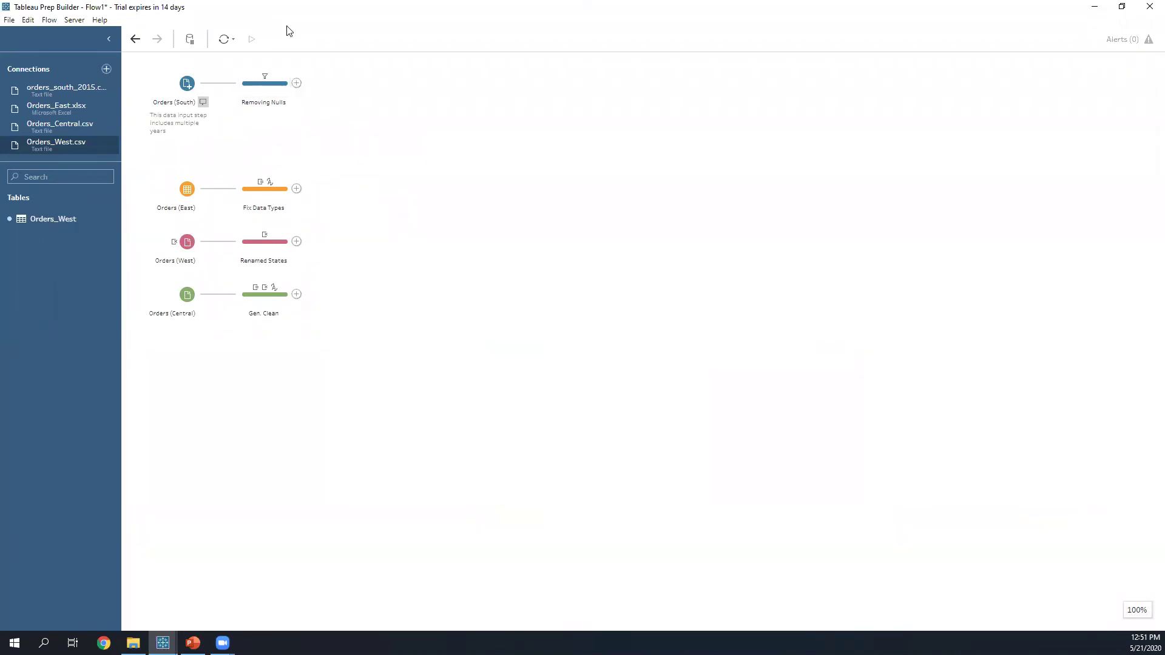
# Step: Add a Union step after the Removing Nulls step of Orders (South)
pyautogui.click(296, 84)
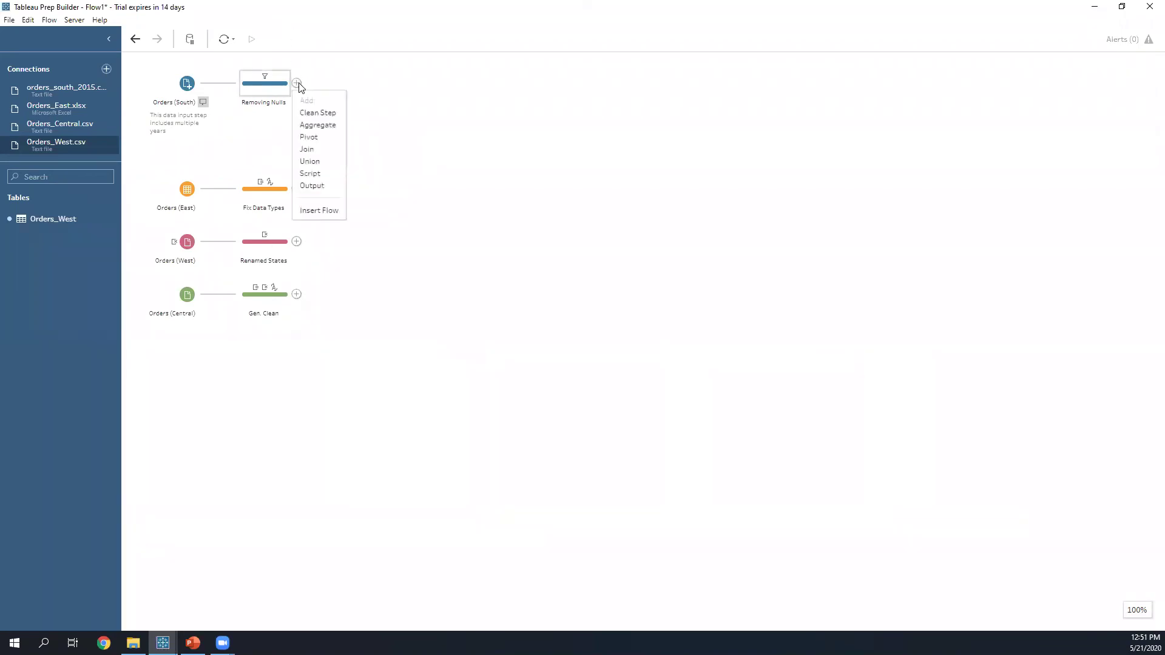
pyautogui.click(333, 166)
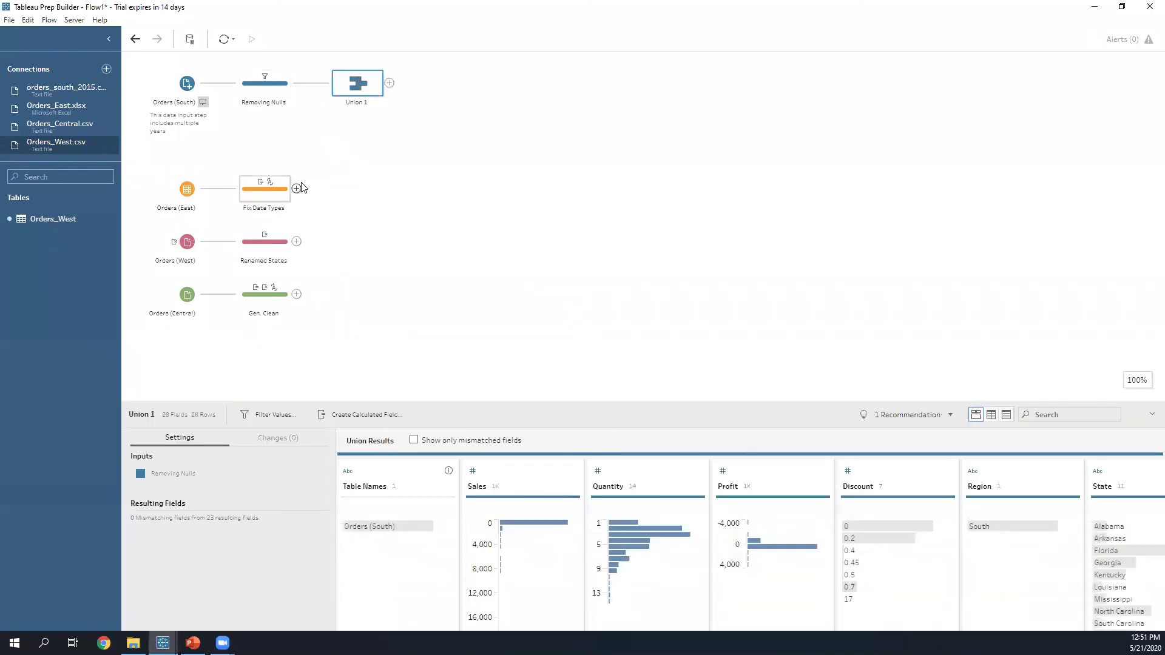
pyautogui.moveTo(285, 189); pyautogui.dragTo(343, 94)
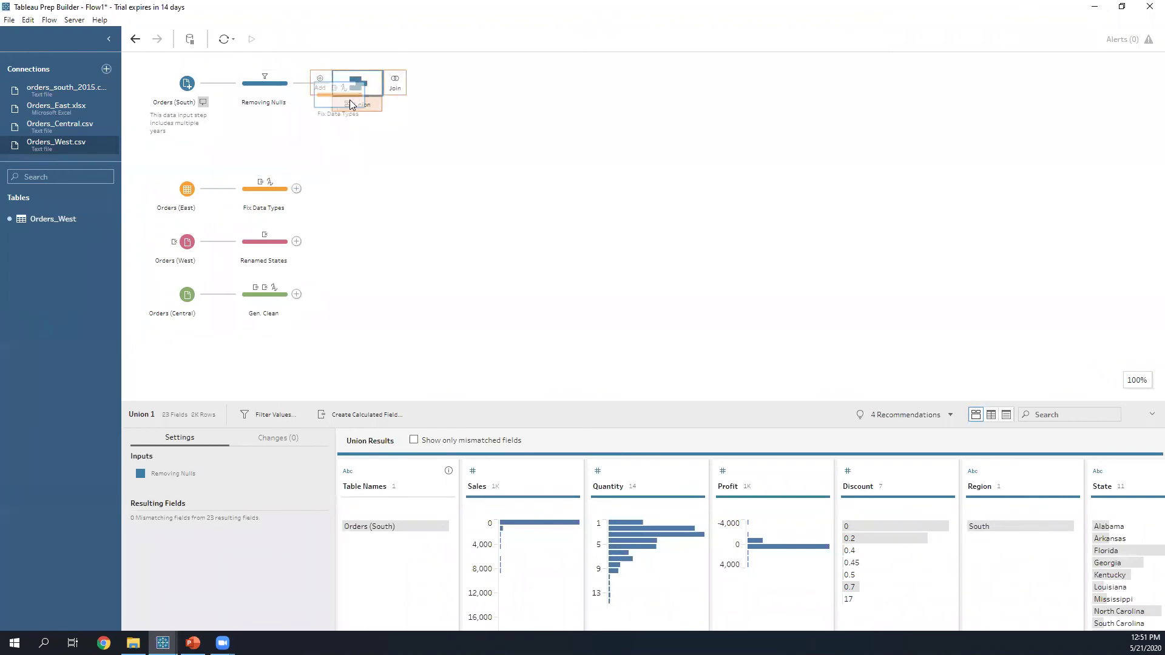
pyautogui.moveTo(351, 104); pyautogui.dragTo(352, 104)
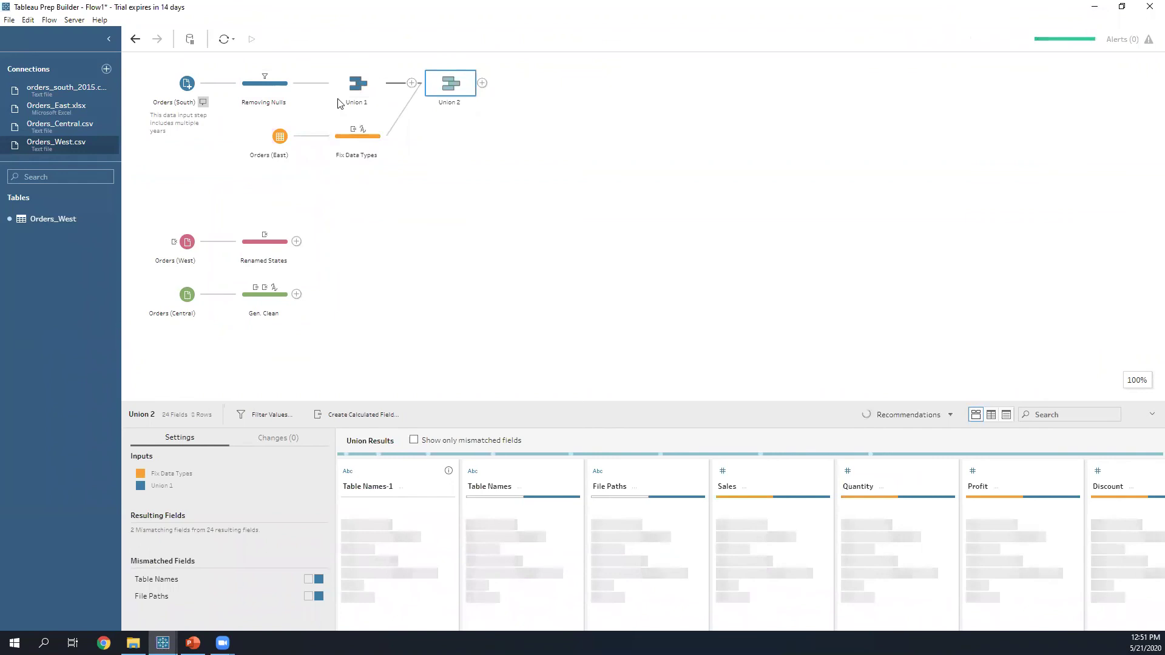
pyautogui.click(425, 116)
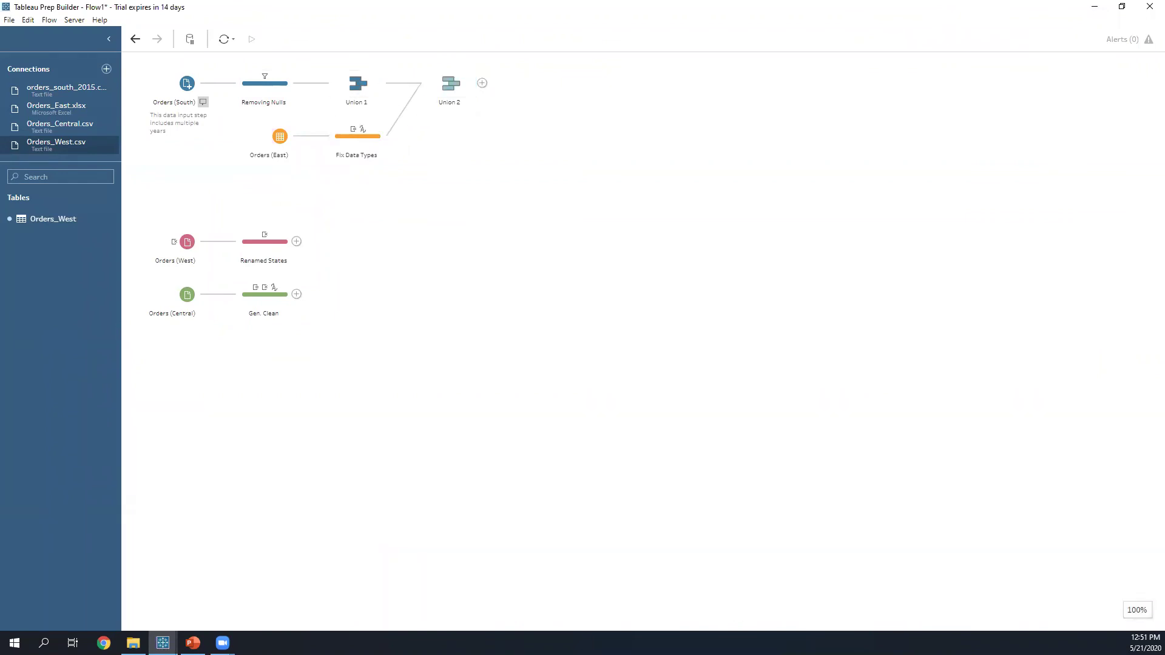
pyautogui.hotkey('ctrl', 'z')
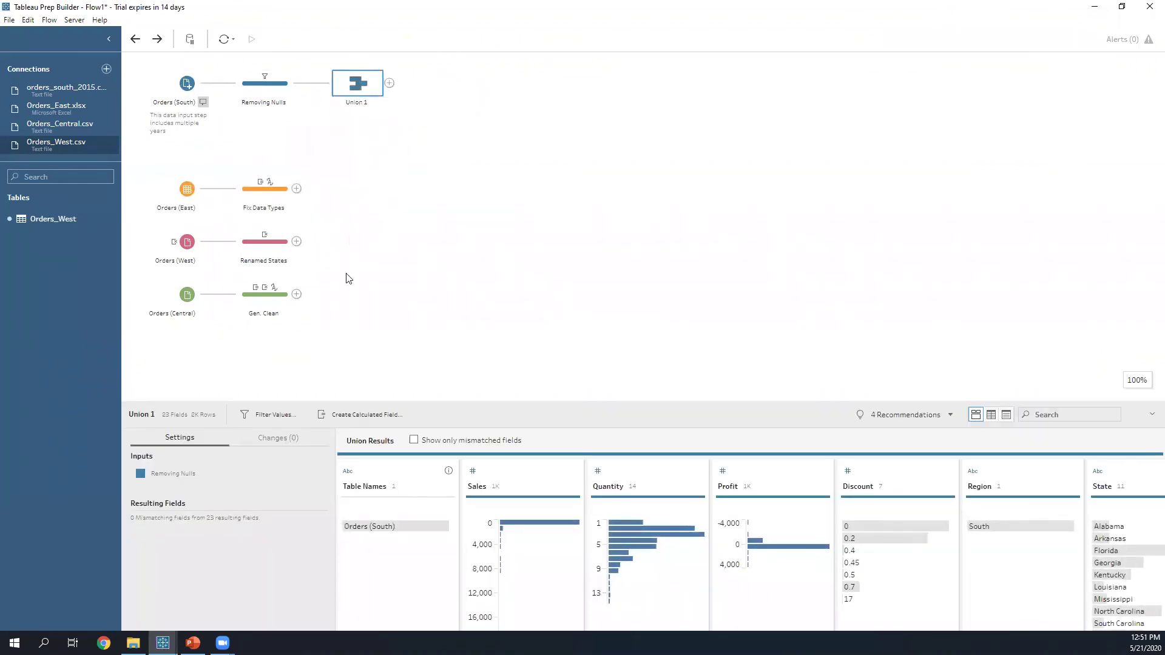
pyautogui.click(326, 293)
pyautogui.click(355, 79)
pyautogui.moveTo(362, 88); pyautogui.dragTo(273, 212)
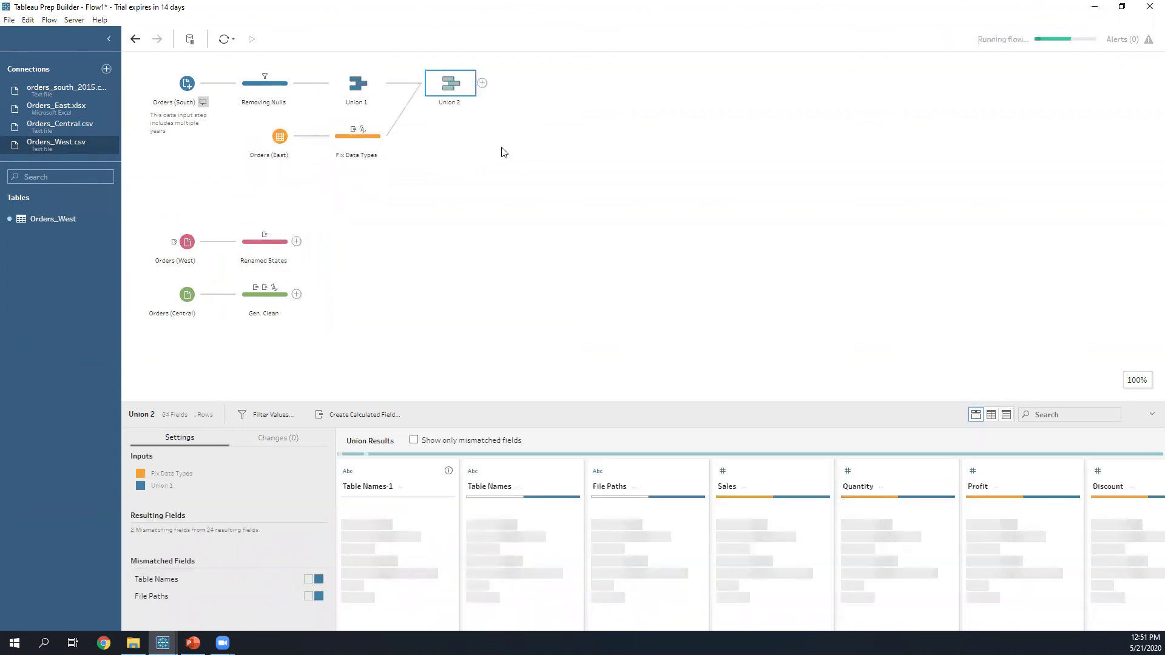
pyautogui.hotkey('ctrl', 'z')
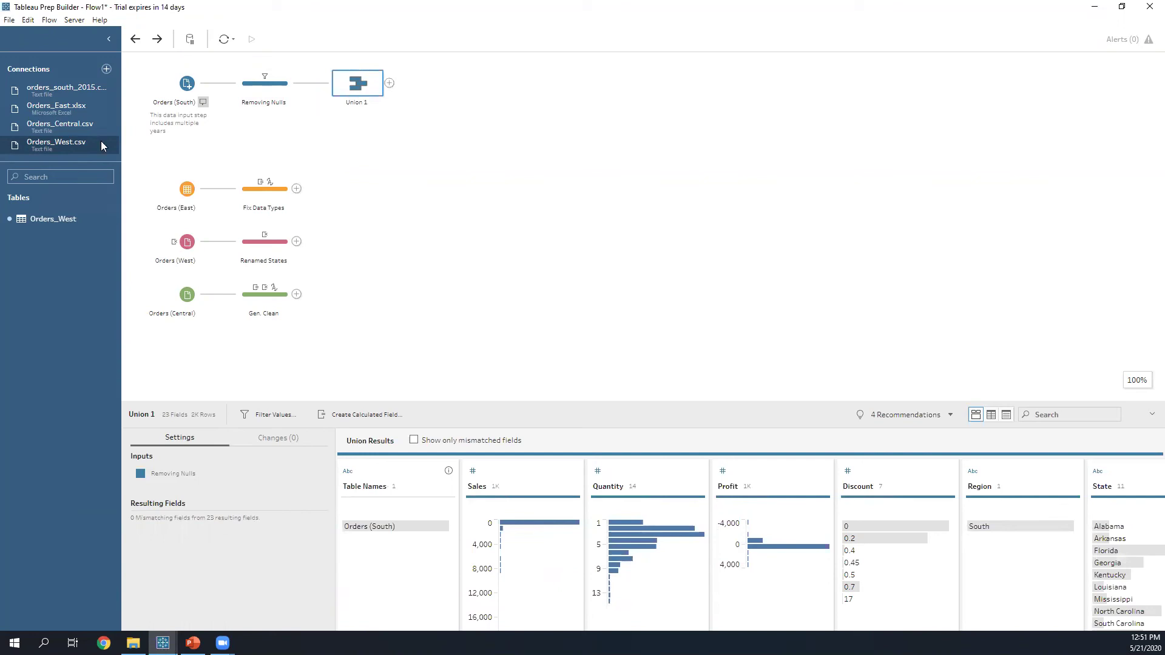
# Step: Add the Fix Data Types and Renamed States steps as inputs of Union 1, and arrange their branches below Orders (South)
pyautogui.moveTo(309, 178); pyautogui.dragTo(323, 77)
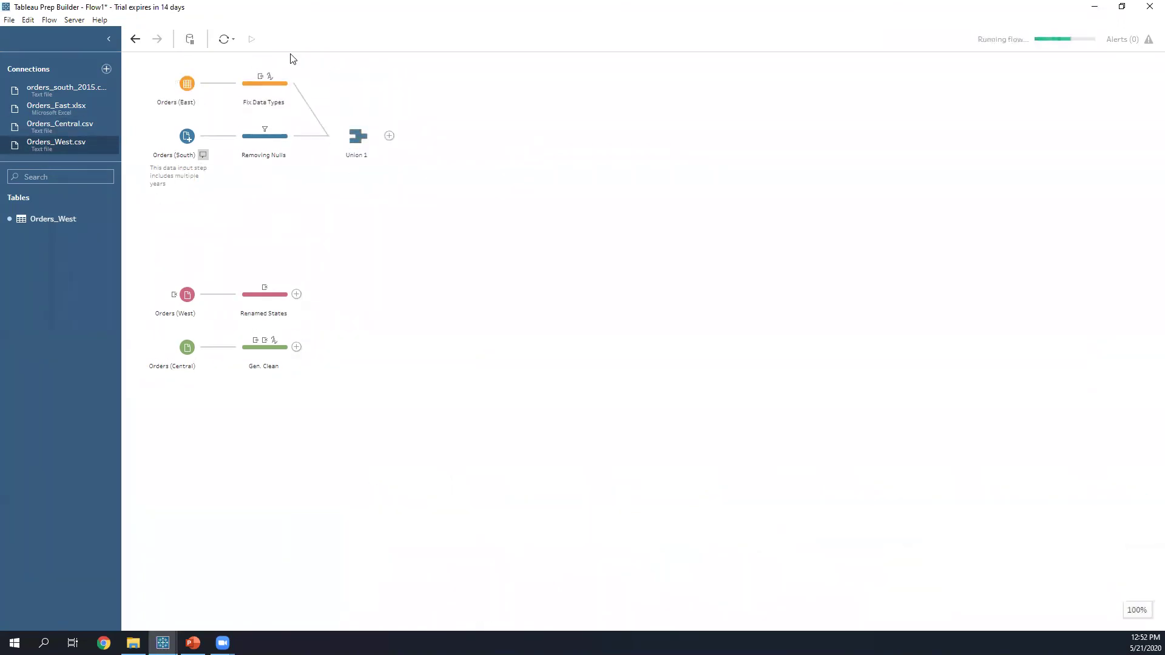
pyautogui.moveTo(151, 103); pyautogui.dragTo(152, 261)
pyautogui.moveTo(266, 293); pyautogui.dragTo(322, 145)
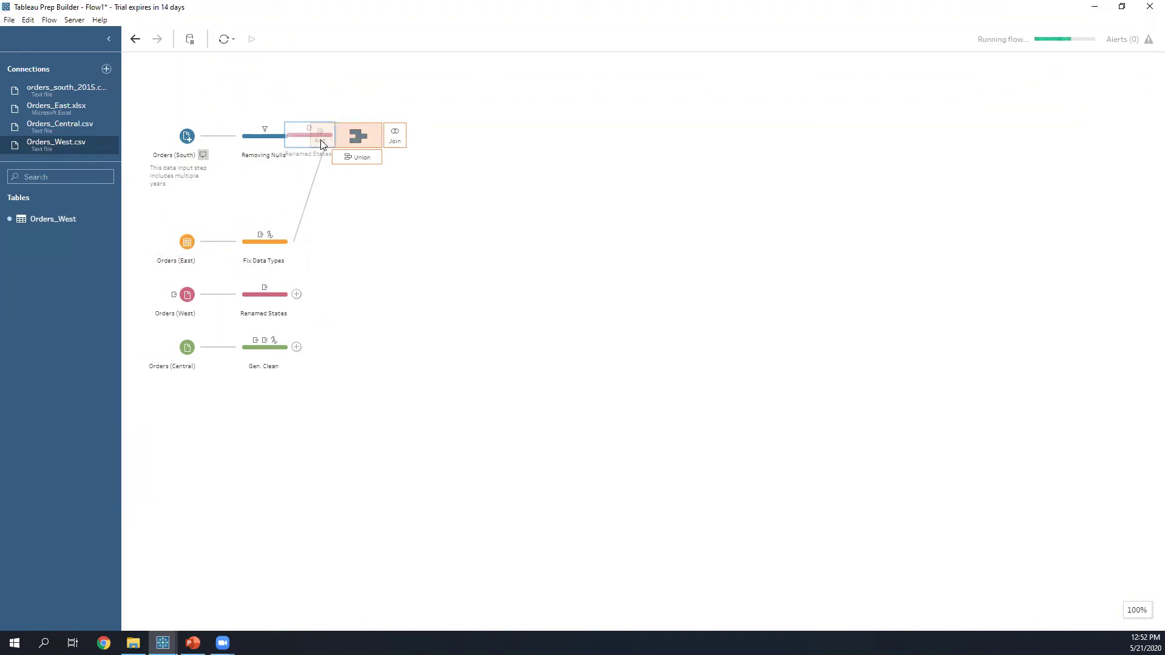
pyautogui.moveTo(321, 140); pyautogui.dragTo(320, 140)
pyautogui.click(184, 85)
pyautogui.moveTo(185, 85); pyautogui.dragTo(185, 295)
pyautogui.click(382, 278)
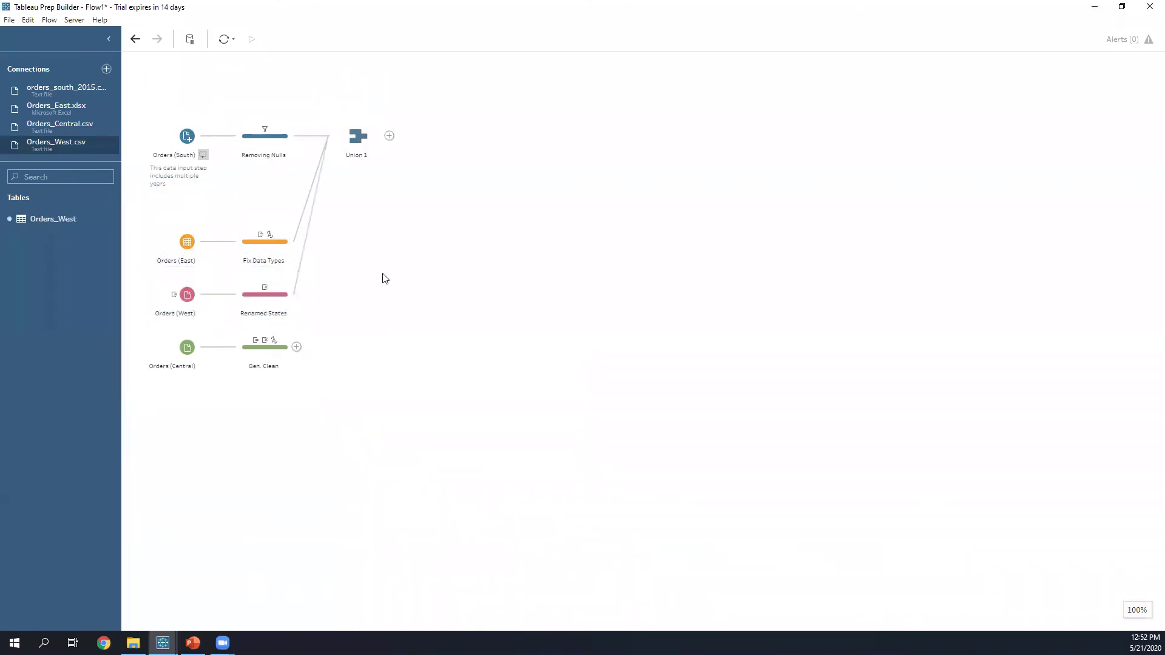
# Step: Add the Gen. Clean step as an input of Union 1 and place its Orders (Central) branch below Orders (West)
pyautogui.moveTo(276, 349); pyautogui.dragTo(323, 134)
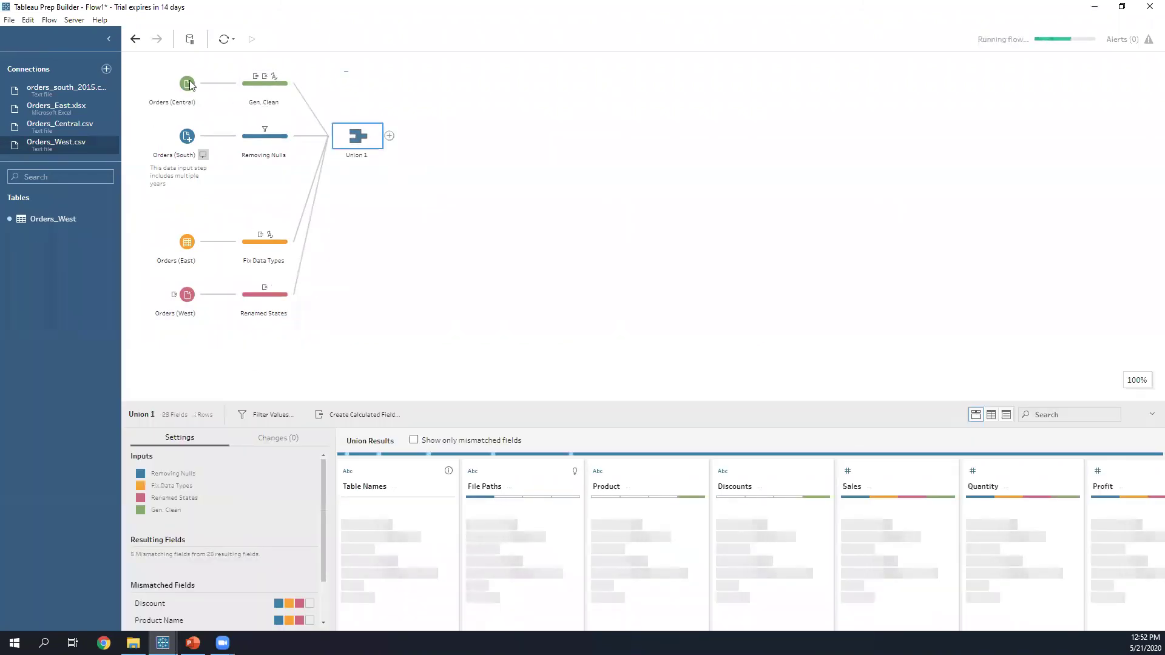
pyautogui.click(168, 84)
pyautogui.moveTo(167, 83); pyautogui.dragTo(184, 361)
pyautogui.click(406, 289)
# Step: Review the included files and text settings of the Orders (South) input
pyautogui.click(185, 296)
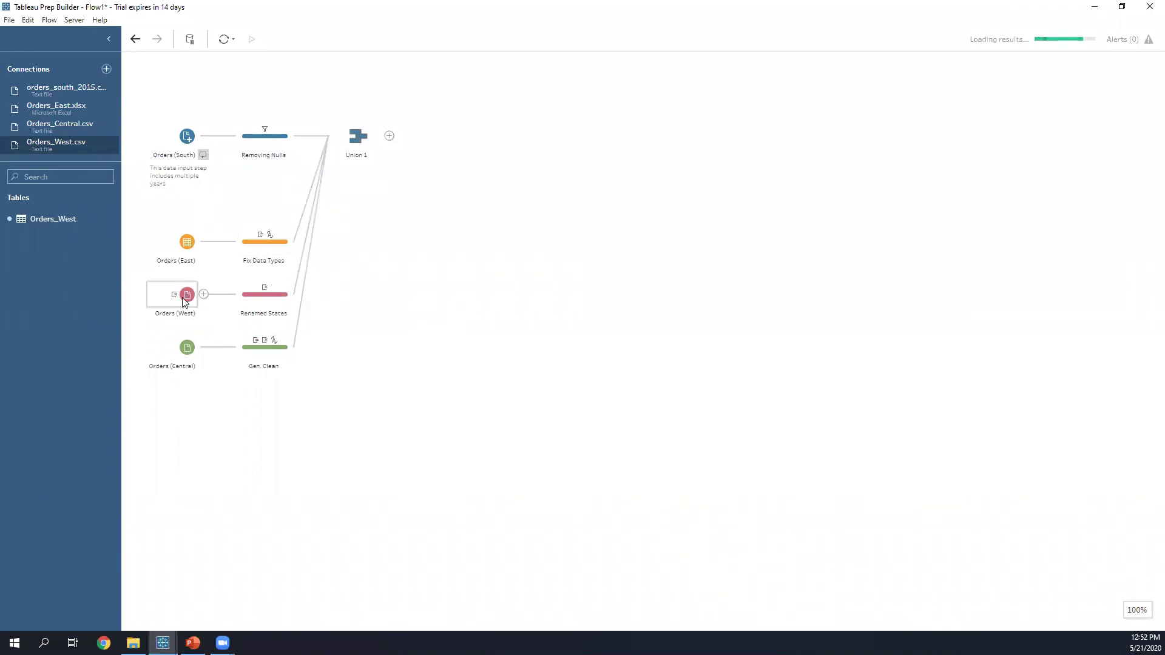
pyautogui.scroll(-4, 338, 505)
pyautogui.scroll(2, 334, 473)
pyautogui.click(191, 133)
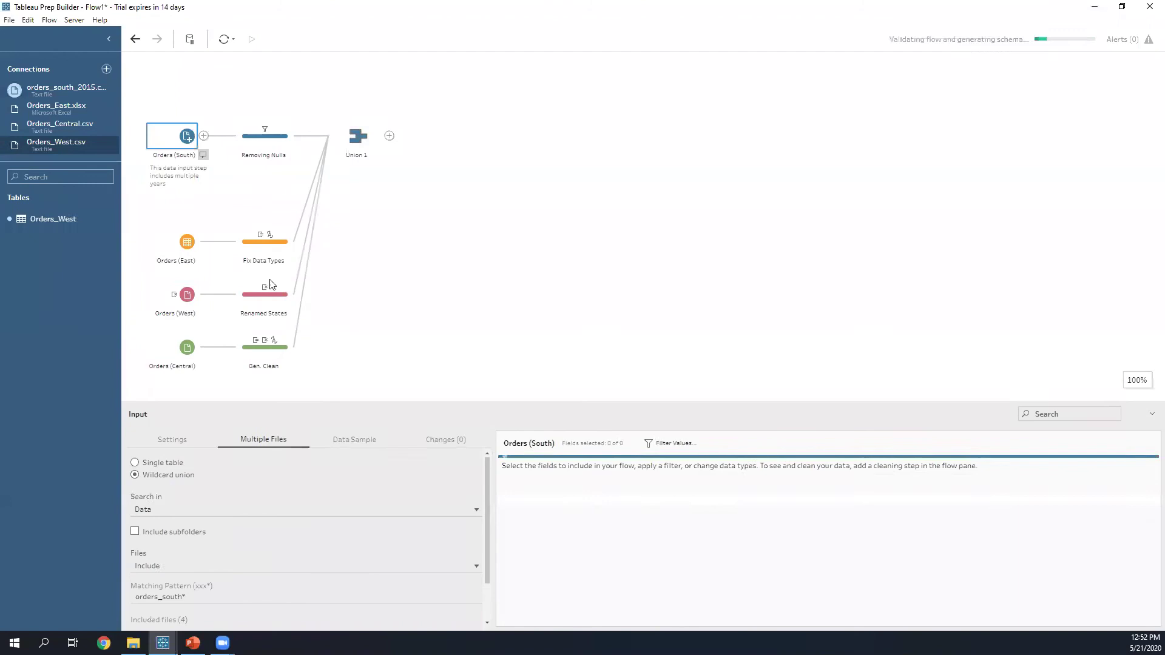
pyautogui.scroll(-2, 241, 494)
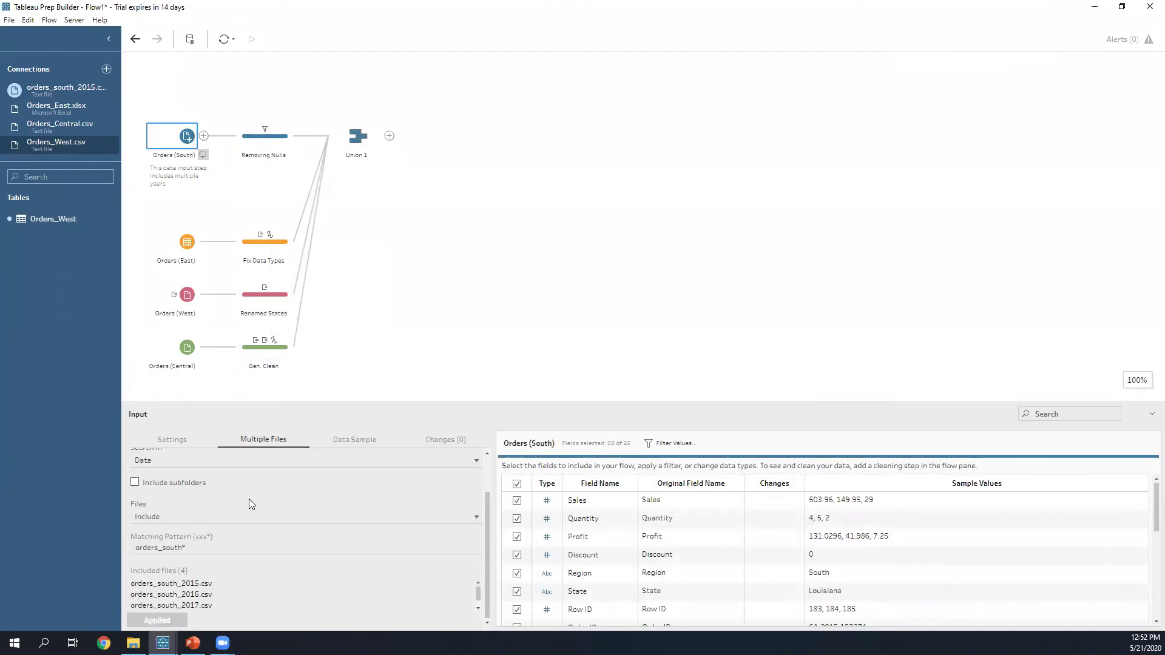
pyautogui.click(172, 439)
pyautogui.scroll(-6, 318, 506)
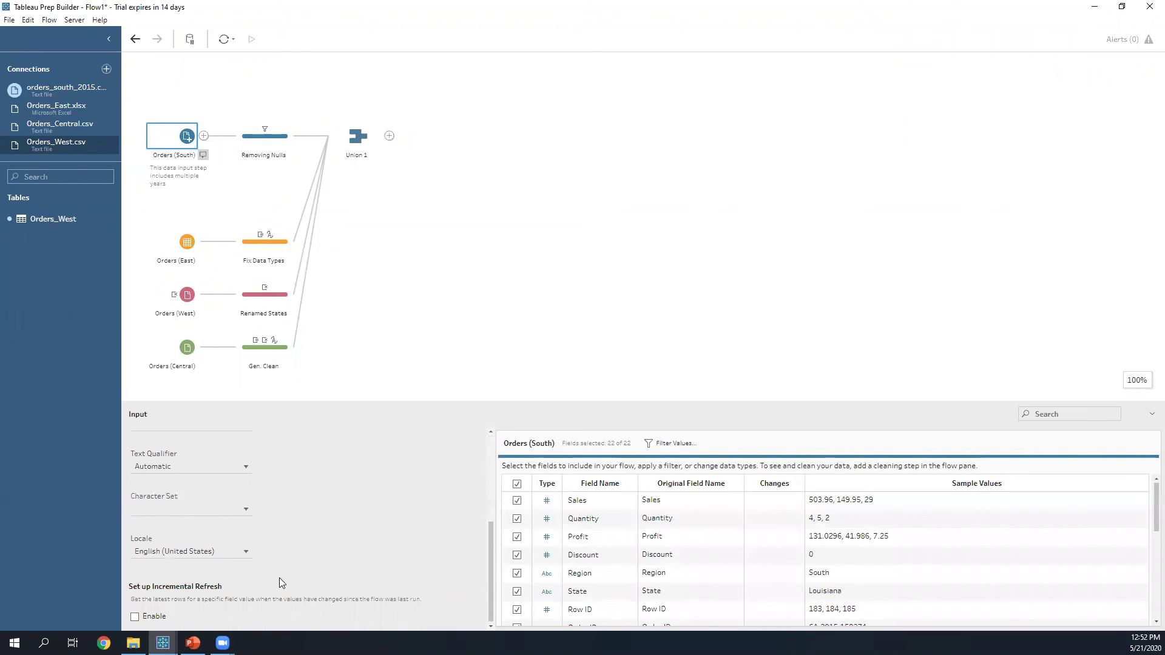
pyautogui.click(442, 344)
# Step: Examine the Union 1 results and its list of mismatched fields in an enlarged pane
pyautogui.click(367, 145)
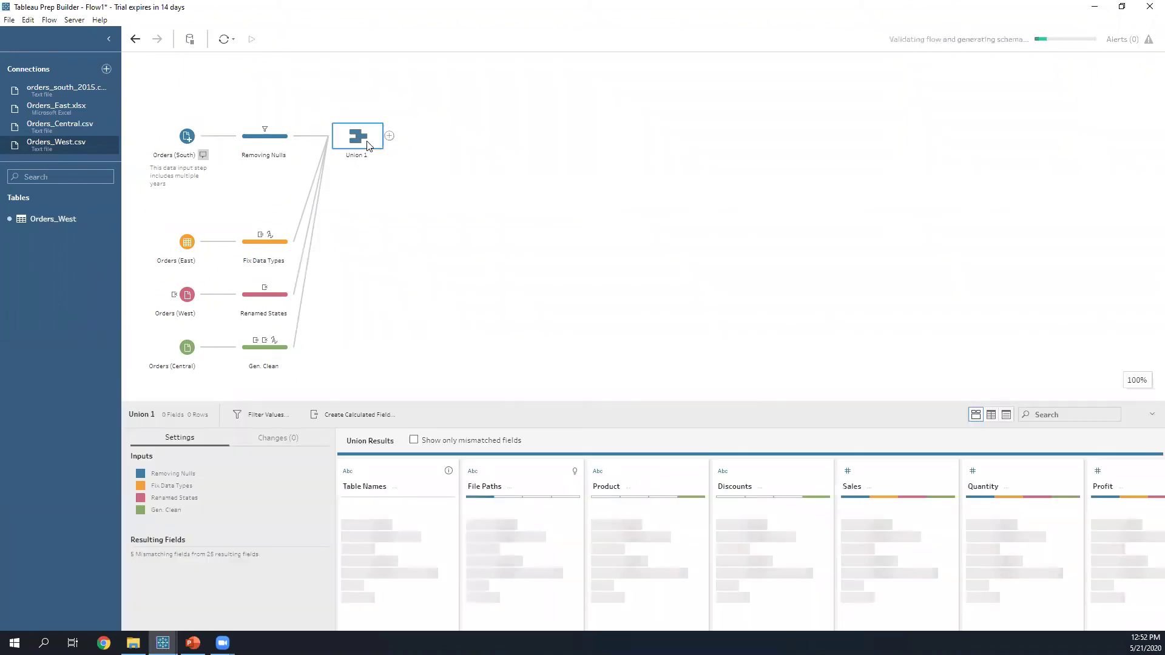
pyautogui.moveTo(476, 401); pyautogui.dragTo(494, 358)
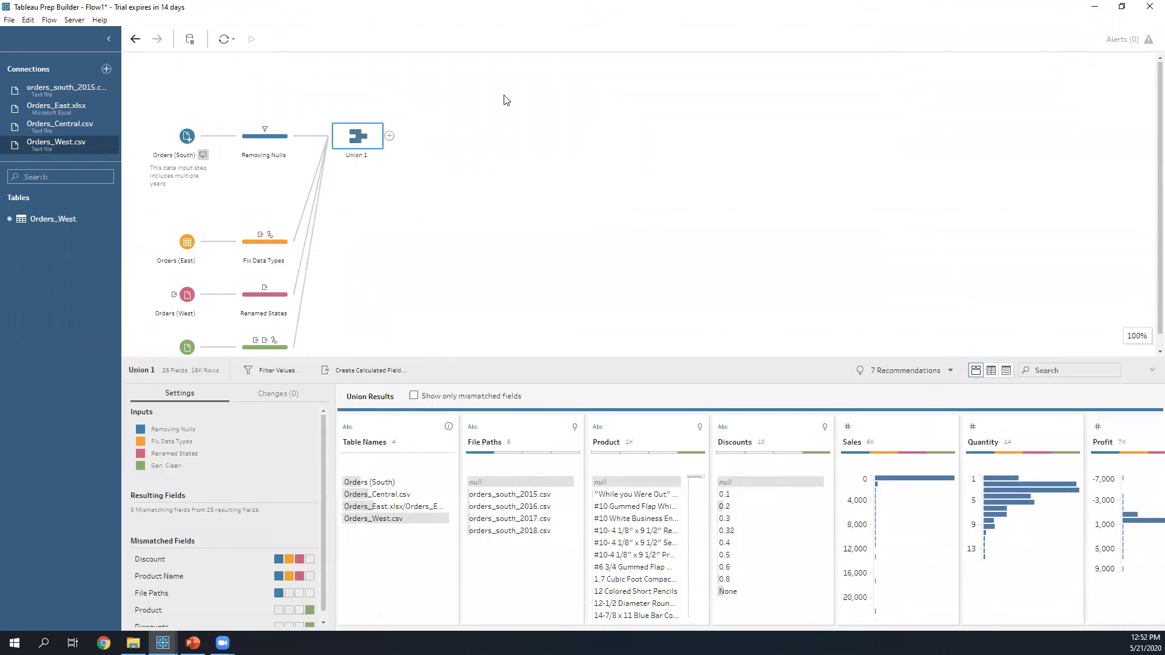
pyautogui.moveTo(504, 96); pyautogui.dragTo(503, 68)
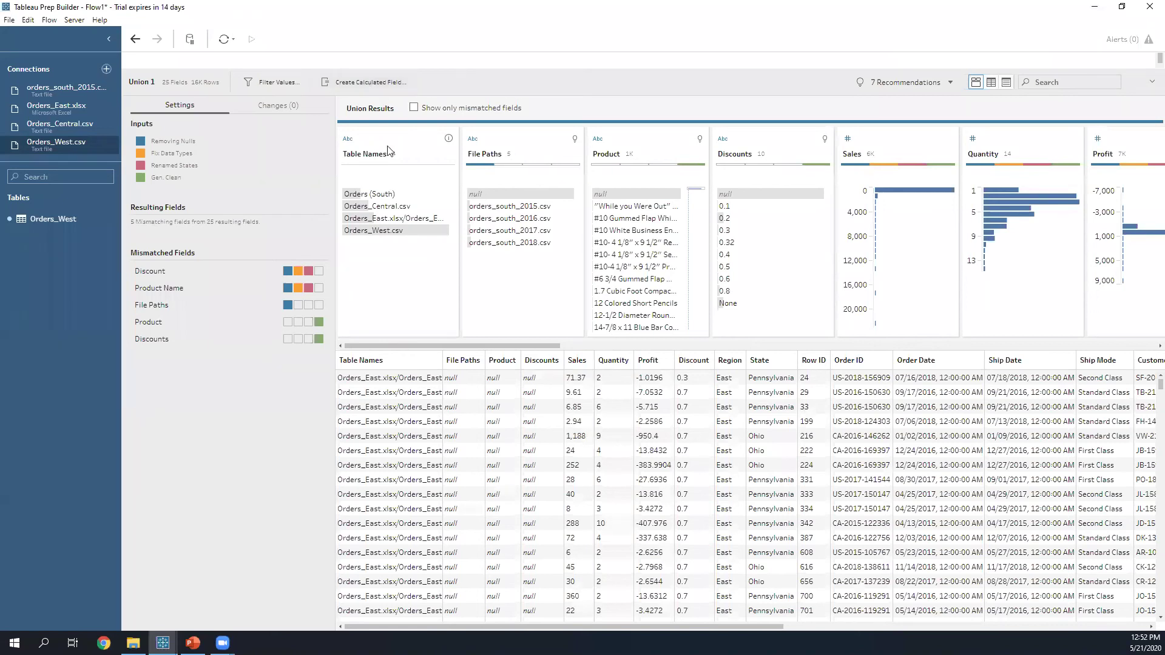
pyautogui.click(216, 276)
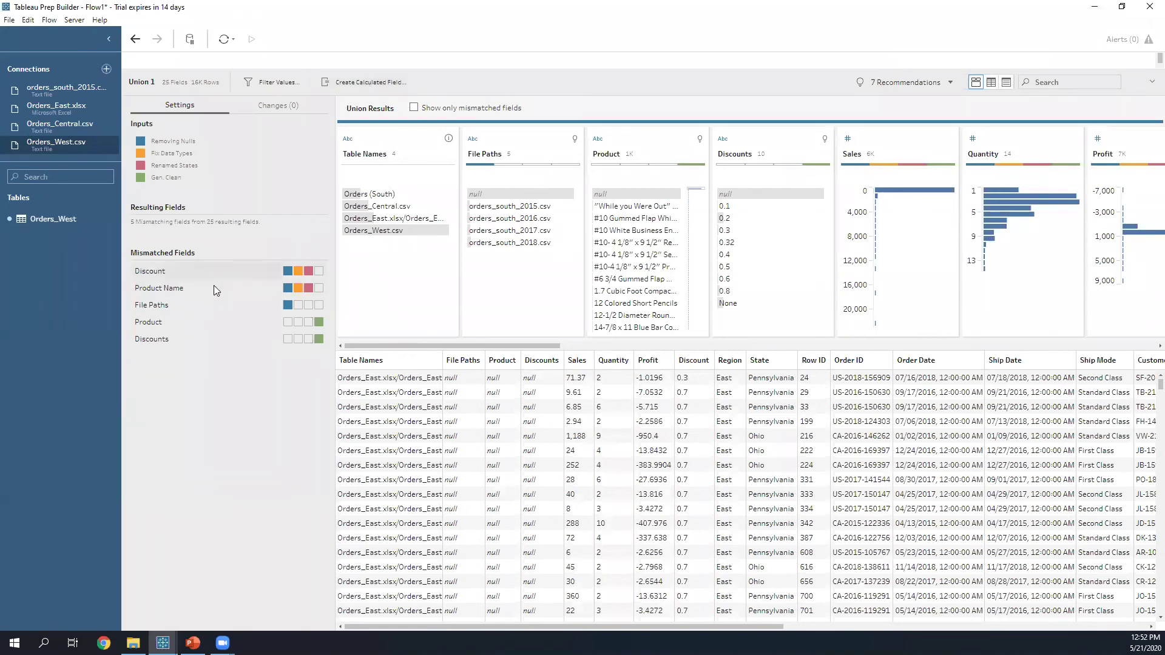
# Step: Remove the mismatched File Paths field from the Union 1 results
pyautogui.click(215, 289)
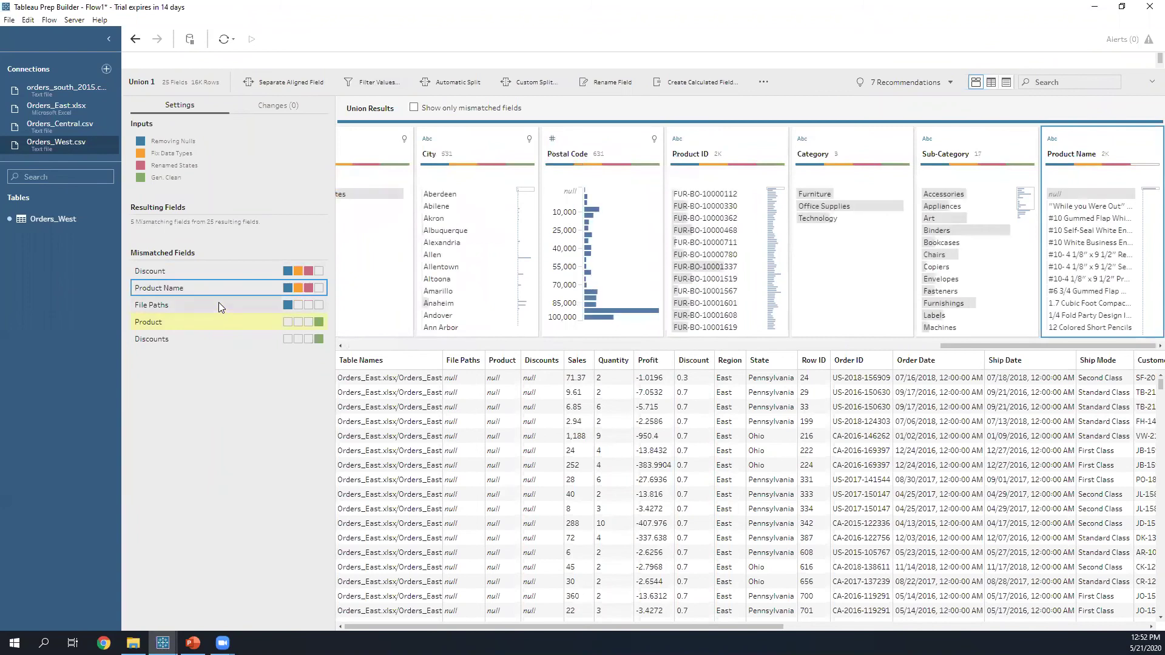
pyautogui.click(221, 303)
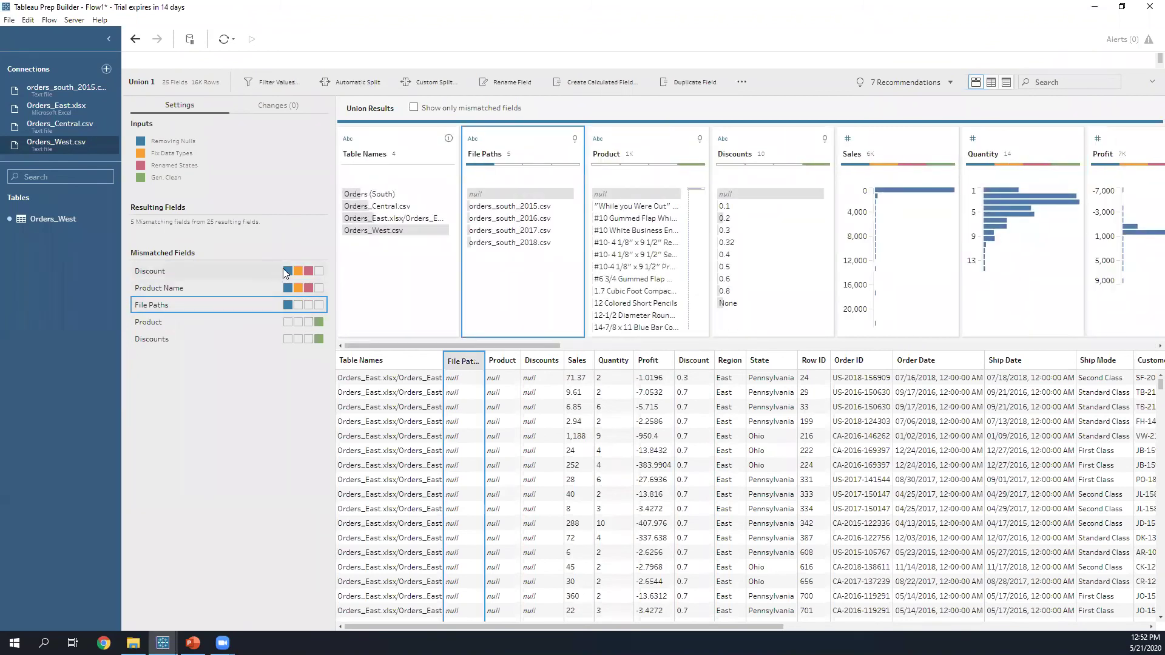
pyautogui.click(273, 285)
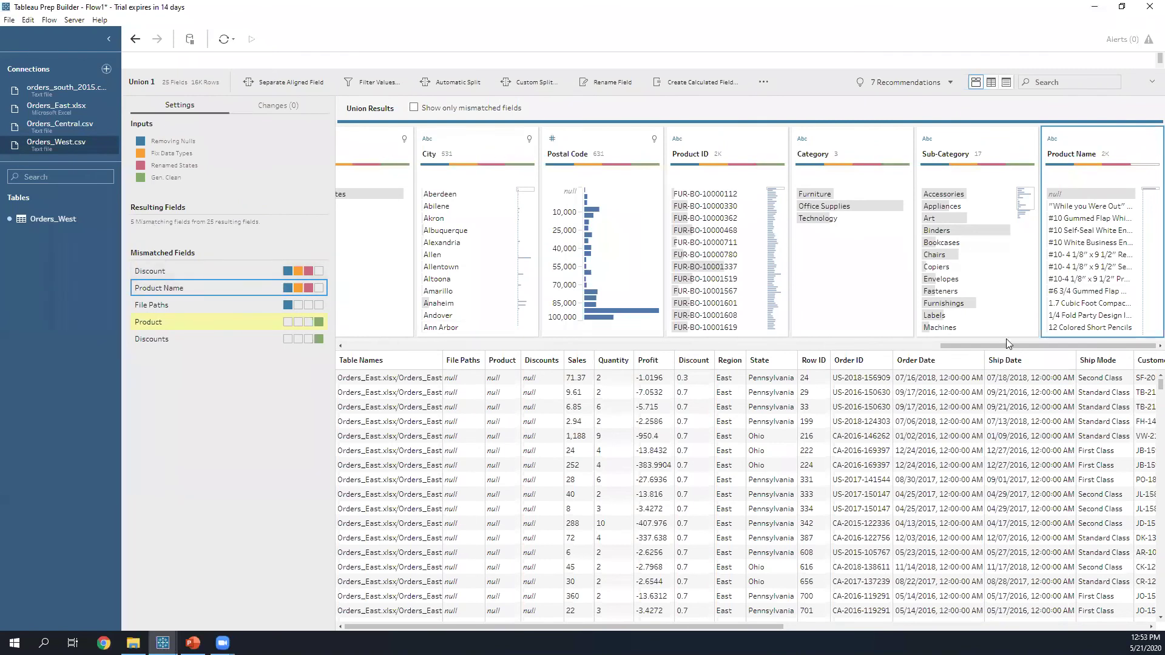
pyautogui.click(226, 303)
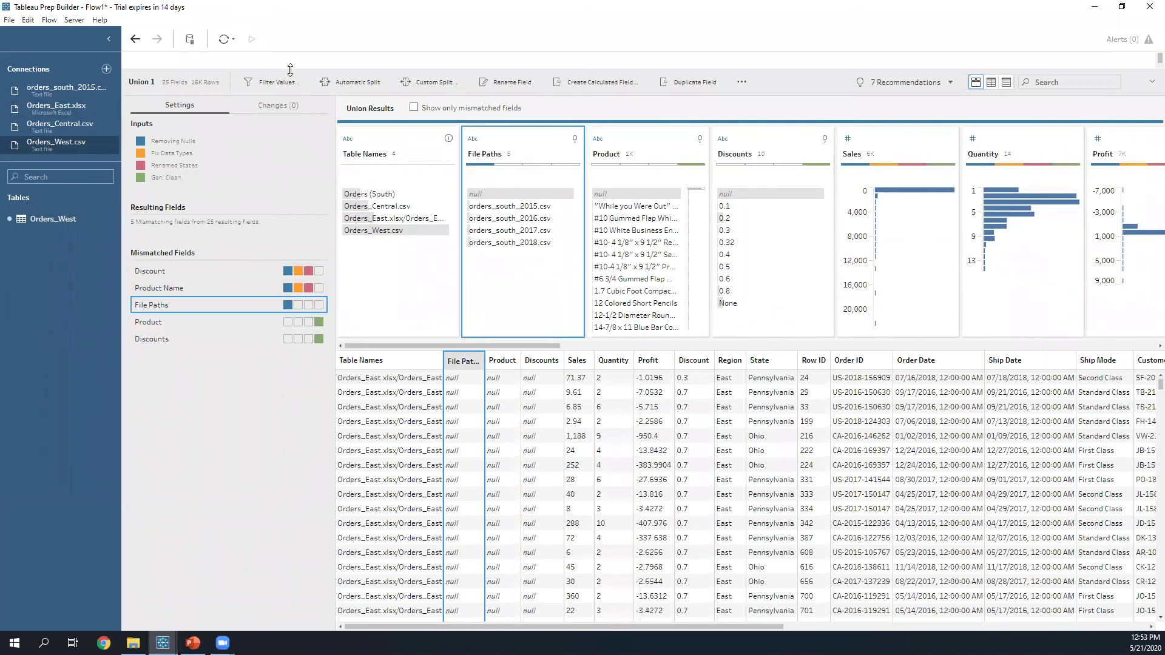
pyautogui.scroll(3, 292, 110)
pyautogui.scroll(-3, 449, 226)
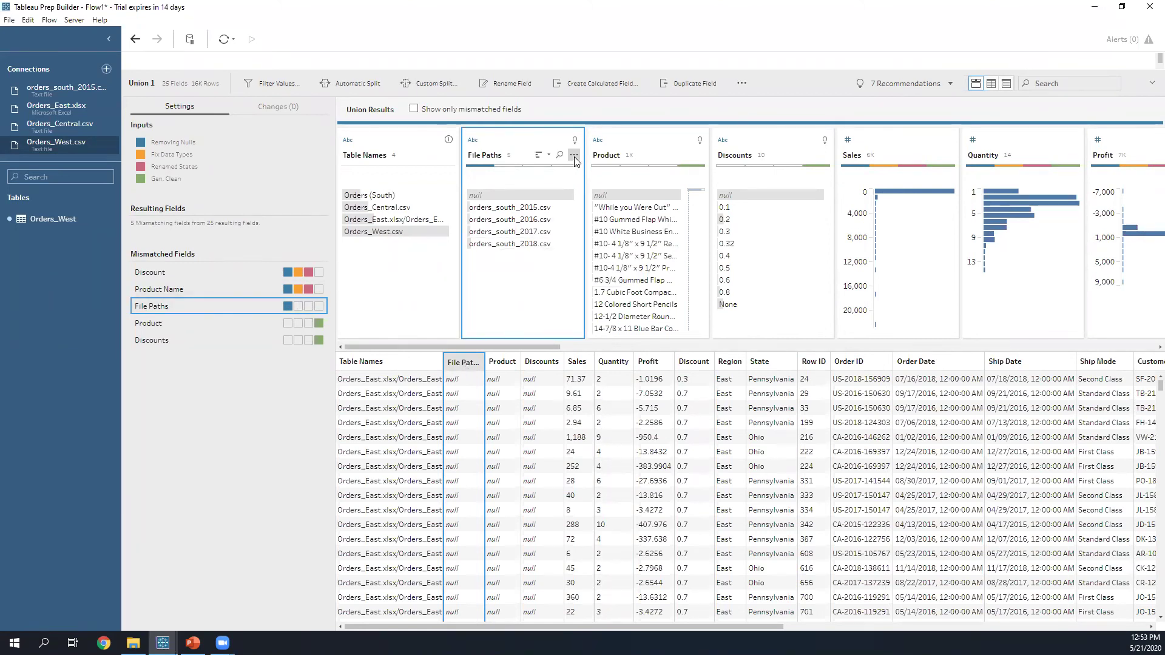
pyautogui.click(573, 156)
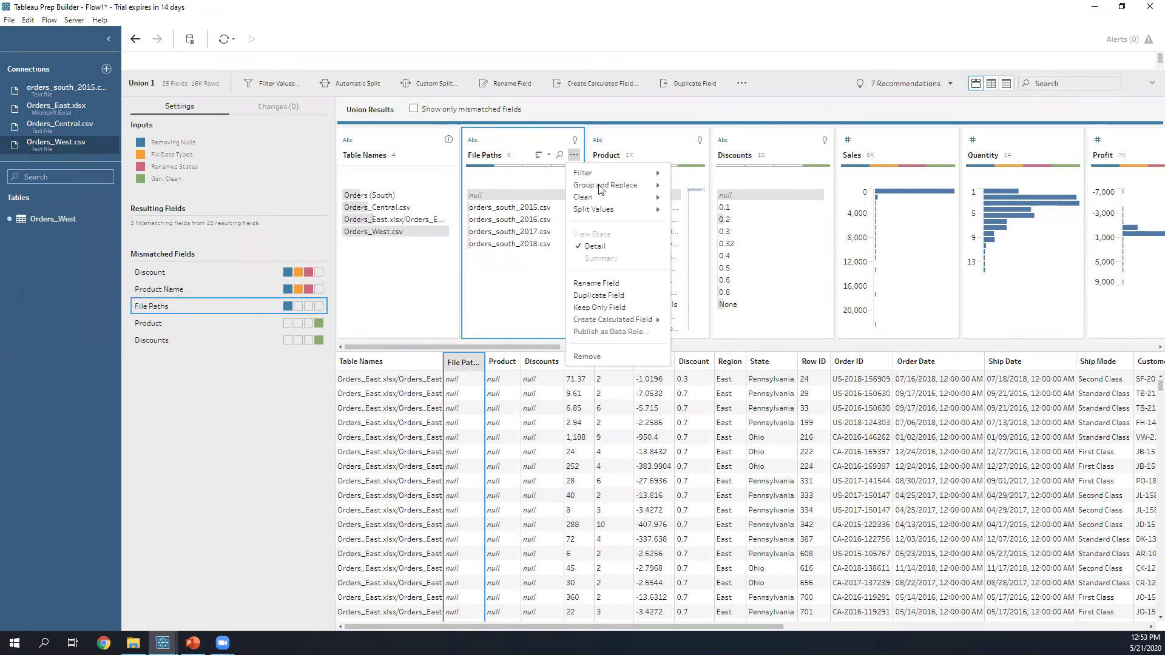
pyautogui.click(620, 365)
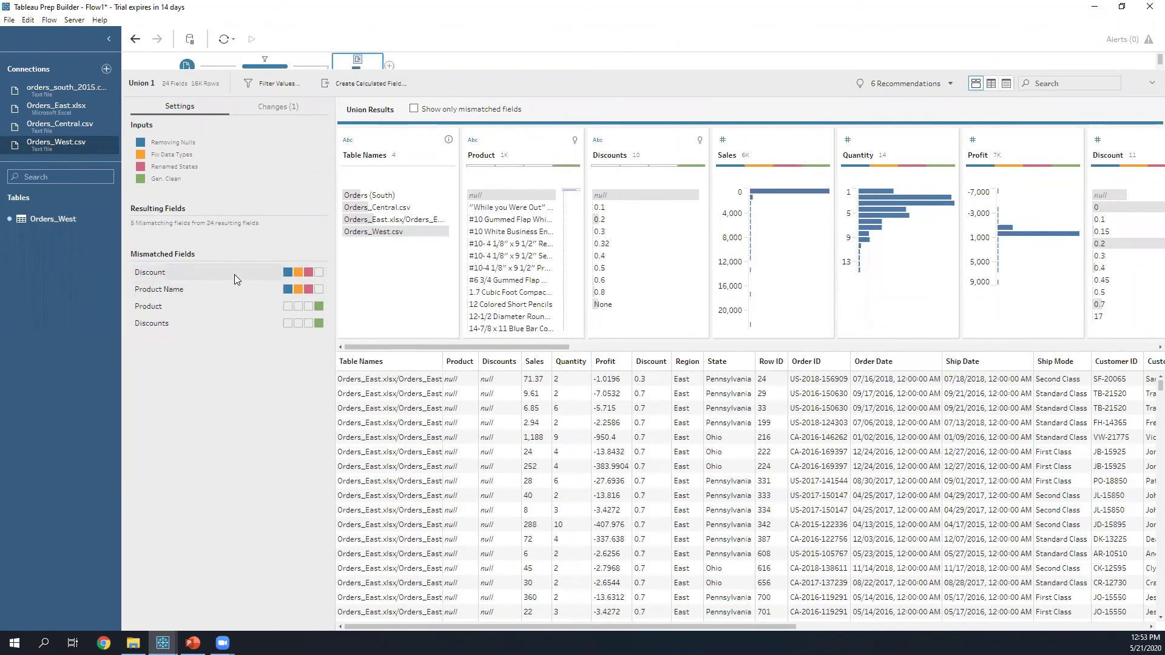
# Step: Check which inputs supply the mismatched Discount, Discounts, Product Name and Product fields of Union 1
pyautogui.click(234, 275)
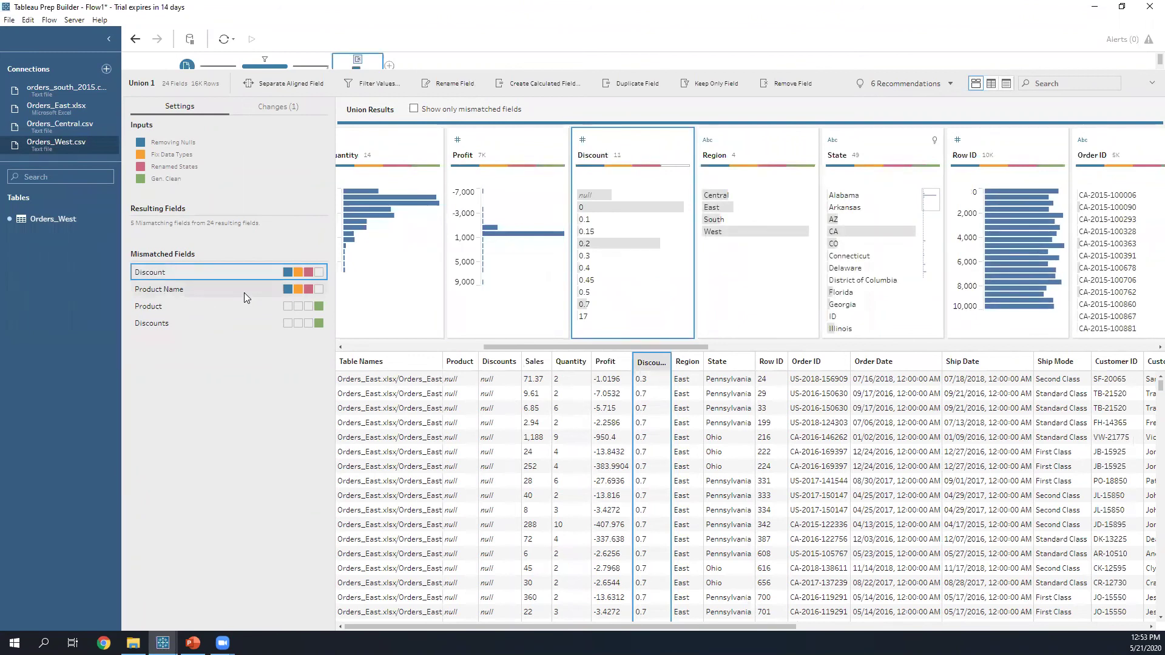
pyautogui.click(239, 323)
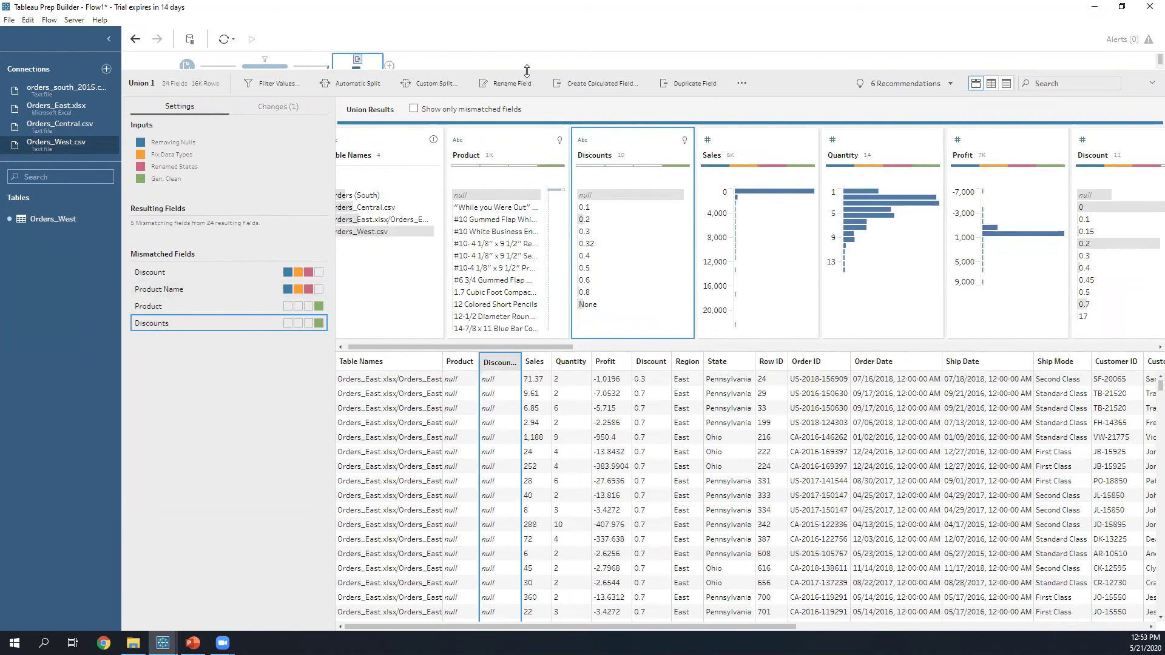
pyautogui.moveTo(546, 73); pyautogui.dragTo(580, 355)
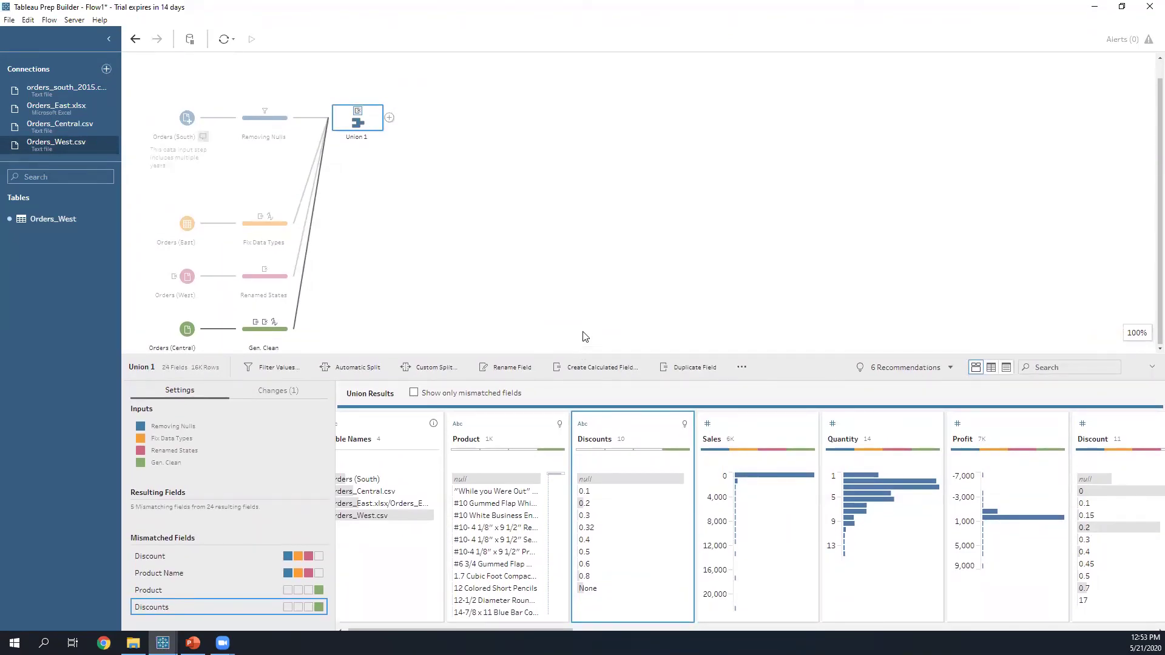
pyautogui.click(233, 574)
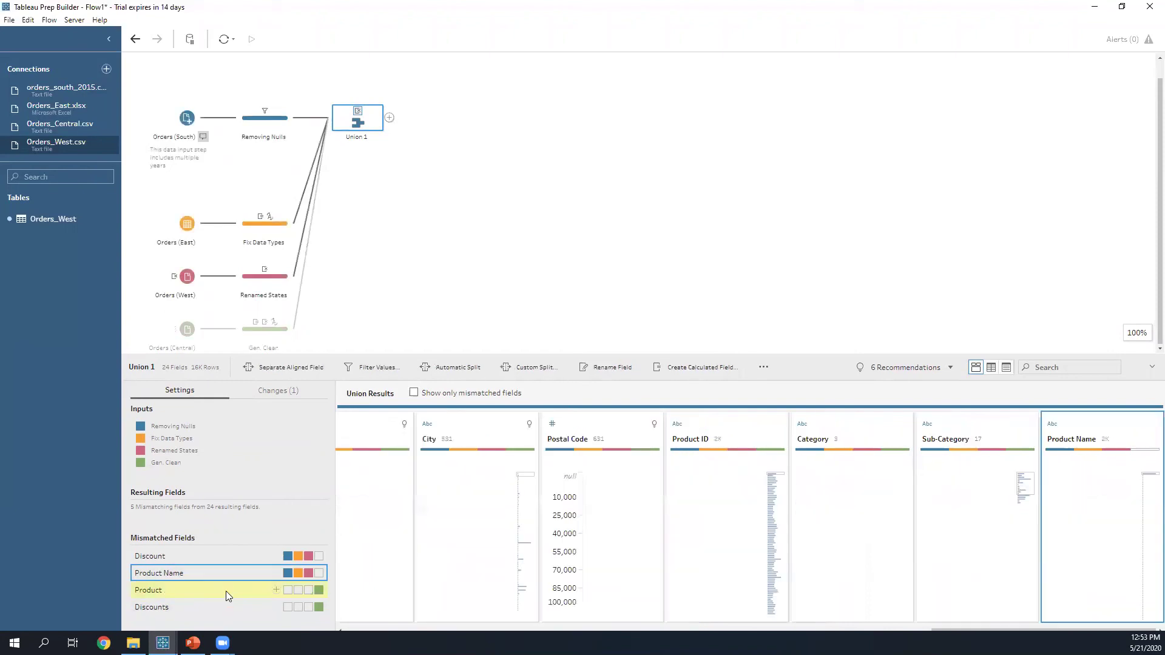
pyautogui.click(225, 589)
pyautogui.click(228, 606)
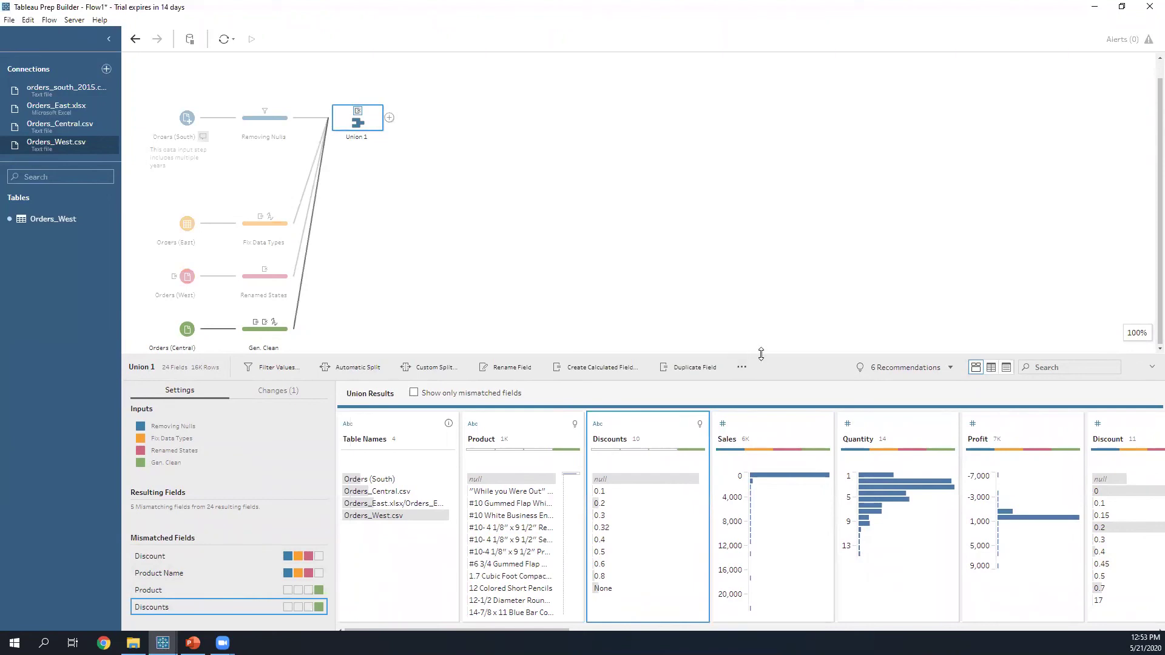
# Step: Compare the data types of the Discounts and Discount fields in the Union 1 results
pyautogui.moveTo(761, 354); pyautogui.dragTo(707, 162)
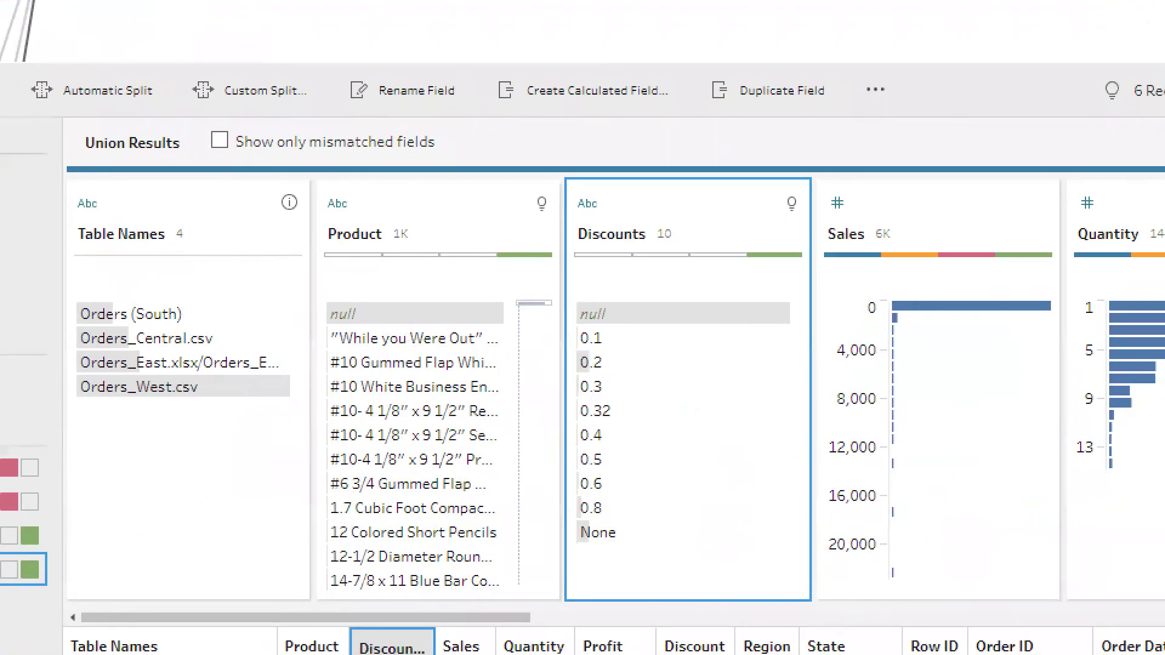
pyautogui.hotkey('ctrl', '2')
pyautogui.moveTo(566, 183); pyautogui.dragTo(615, 228)
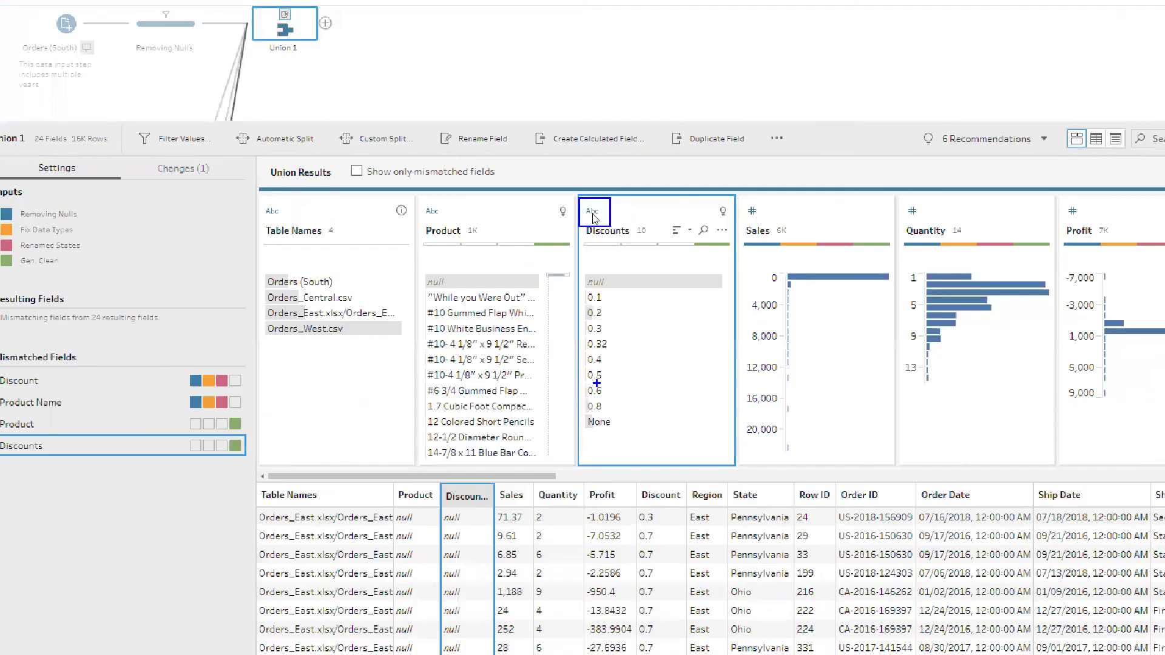
pyautogui.press('Escape')
pyautogui.click(182, 346)
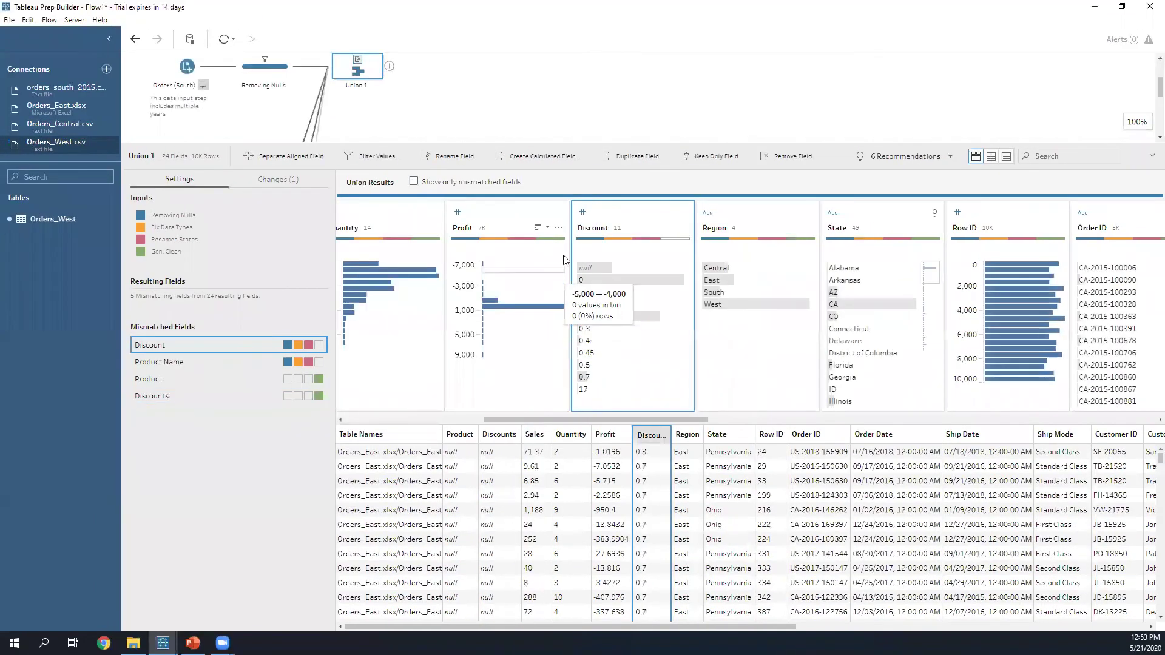
pyautogui.hotkey('ctrl', '1')
pyautogui.moveTo(566, 193); pyautogui.dragTo(596, 224)
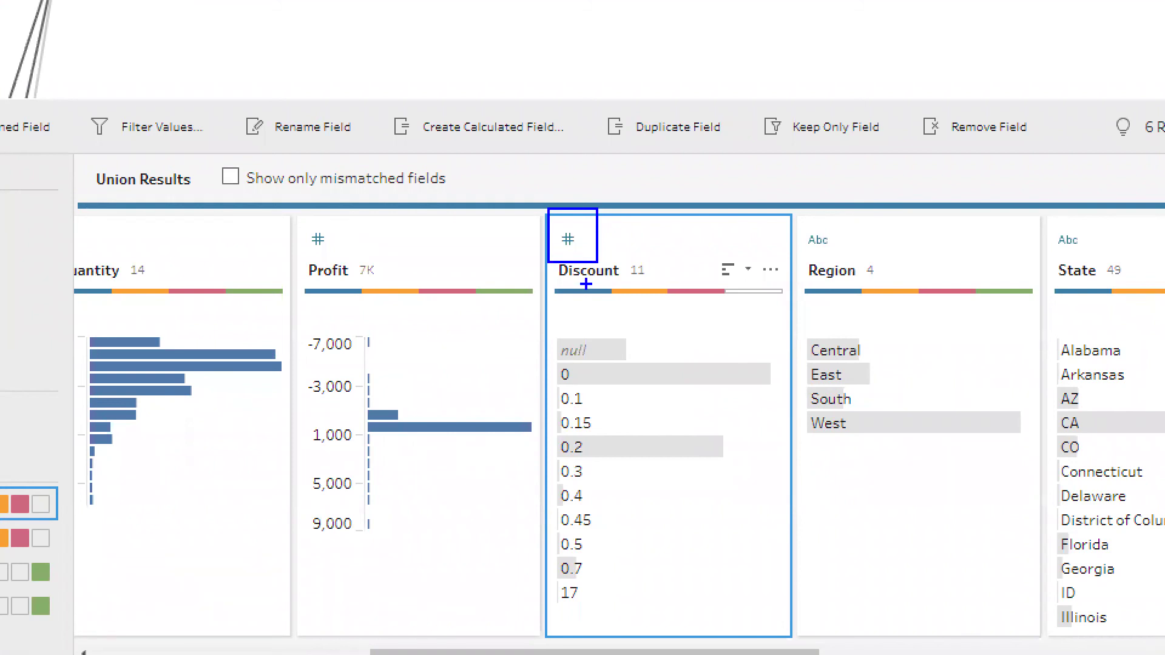
pyautogui.press('Escape')
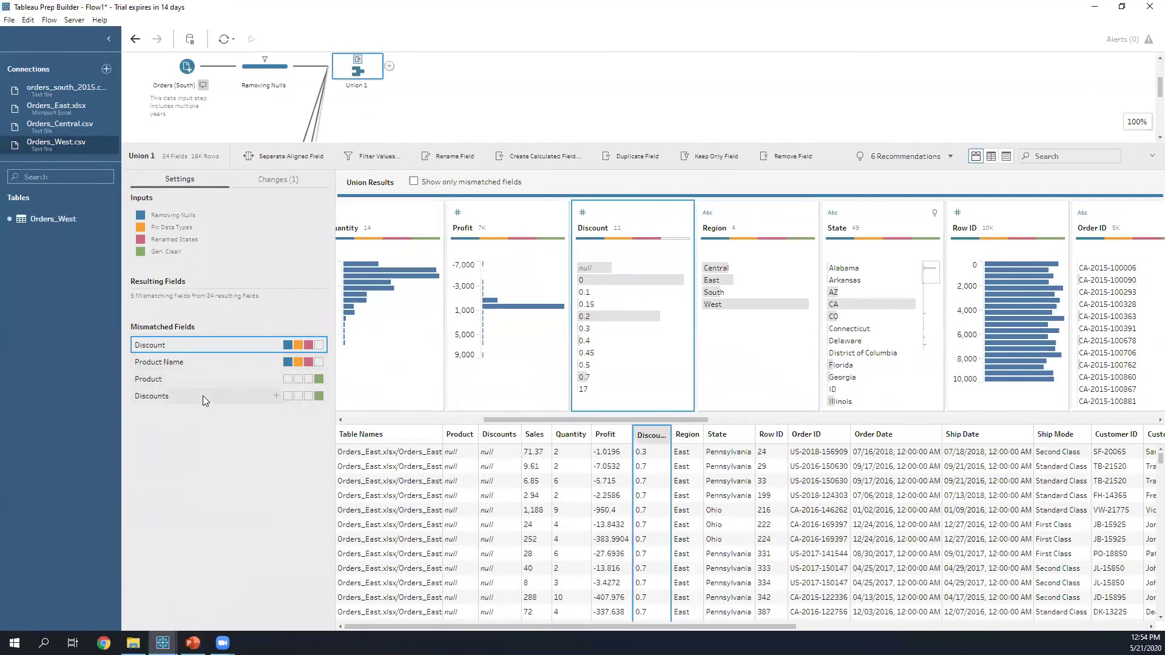
# Step: In the Gen. Clean step, rename the Discounts field to Discount and change its data type to Number (decimal)
pyautogui.moveTo(552, 151); pyautogui.dragTo(562, 387)
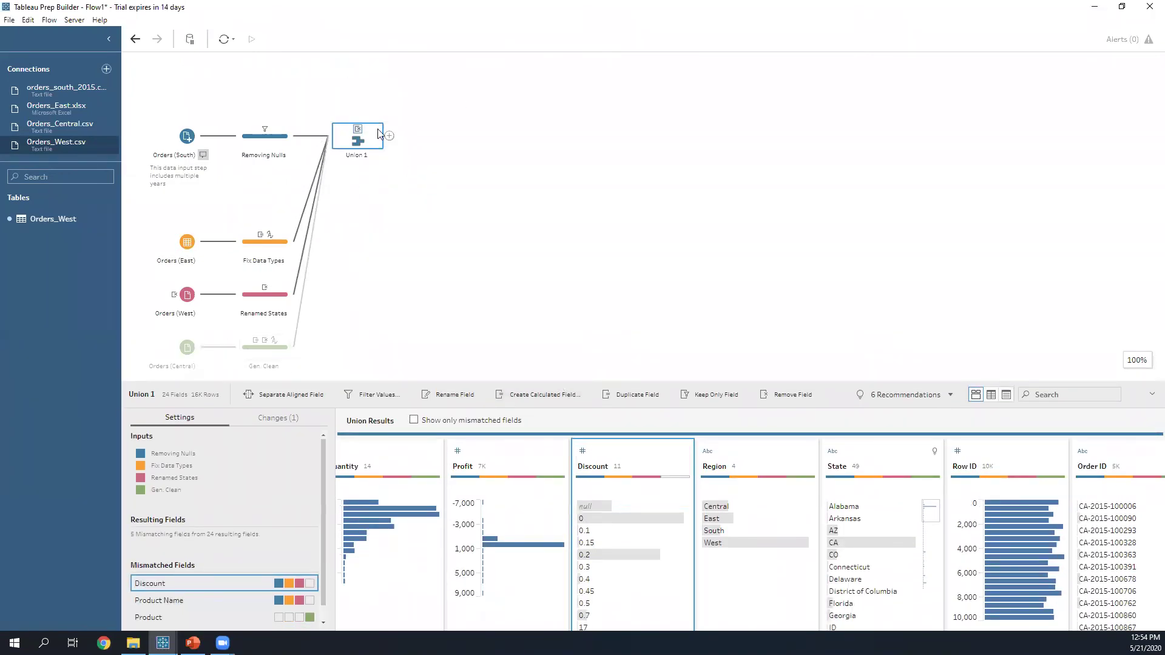
pyautogui.click(258, 358)
pyautogui.moveTo(442, 384); pyautogui.dragTo(418, 123)
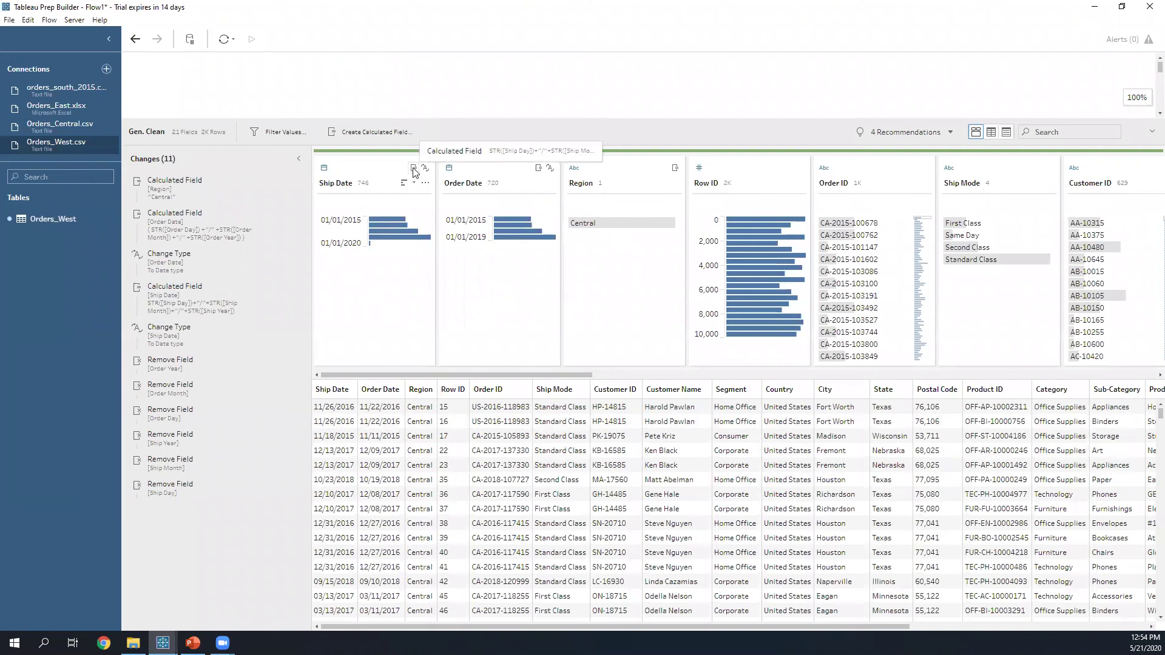
pyautogui.click(1006, 132)
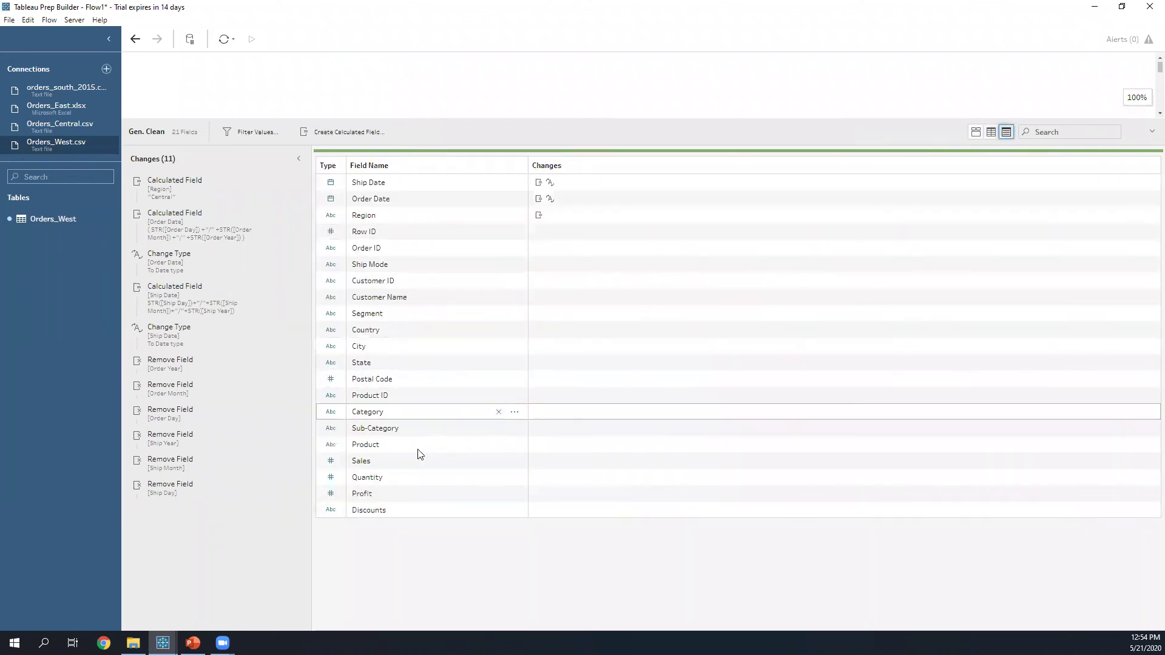
pyautogui.rightClick(420, 509)
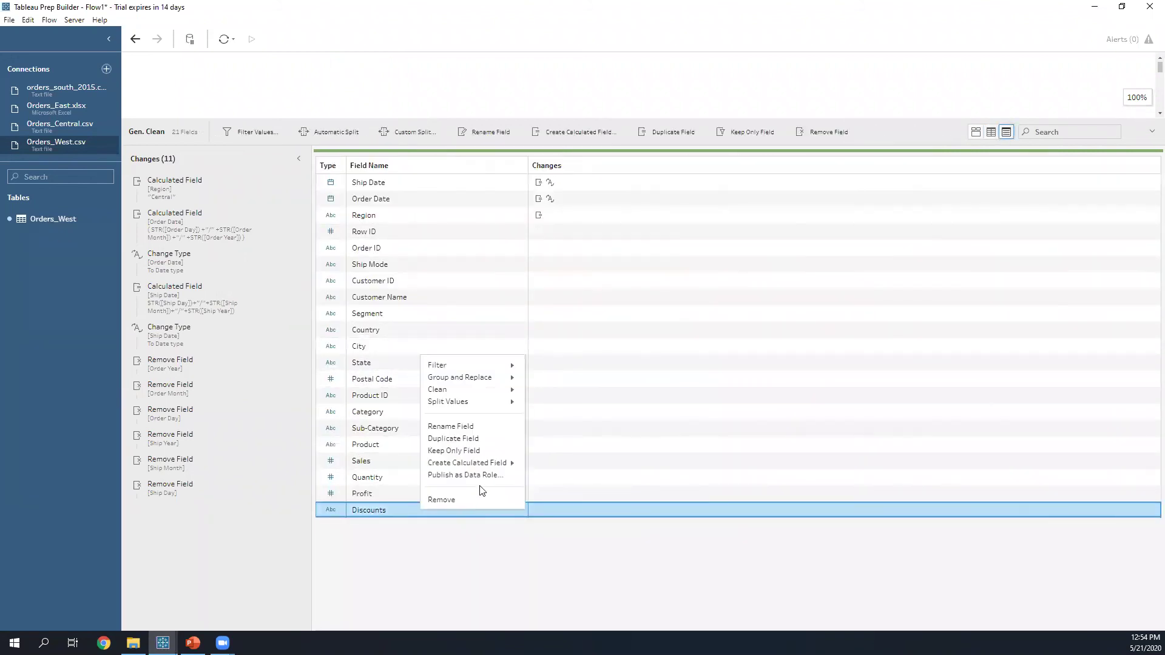
pyautogui.click(478, 426)
pyautogui.press('End')
pyautogui.press('BackSpace')
pyautogui.press('Return')
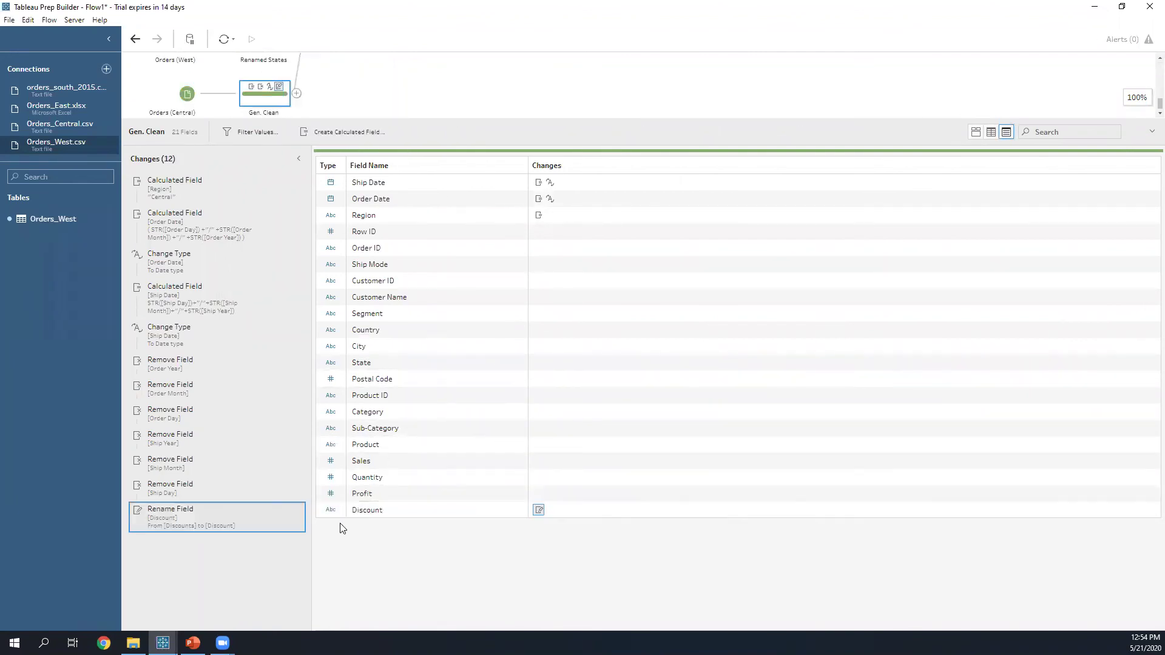
pyautogui.click(331, 508)
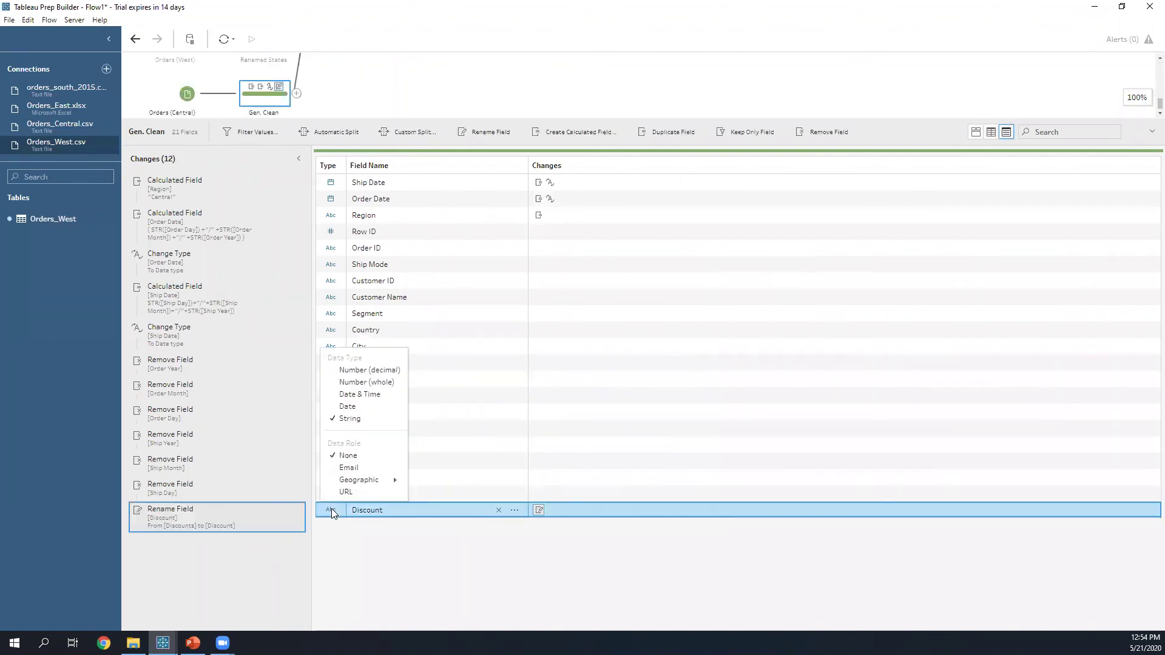
pyautogui.click(391, 371)
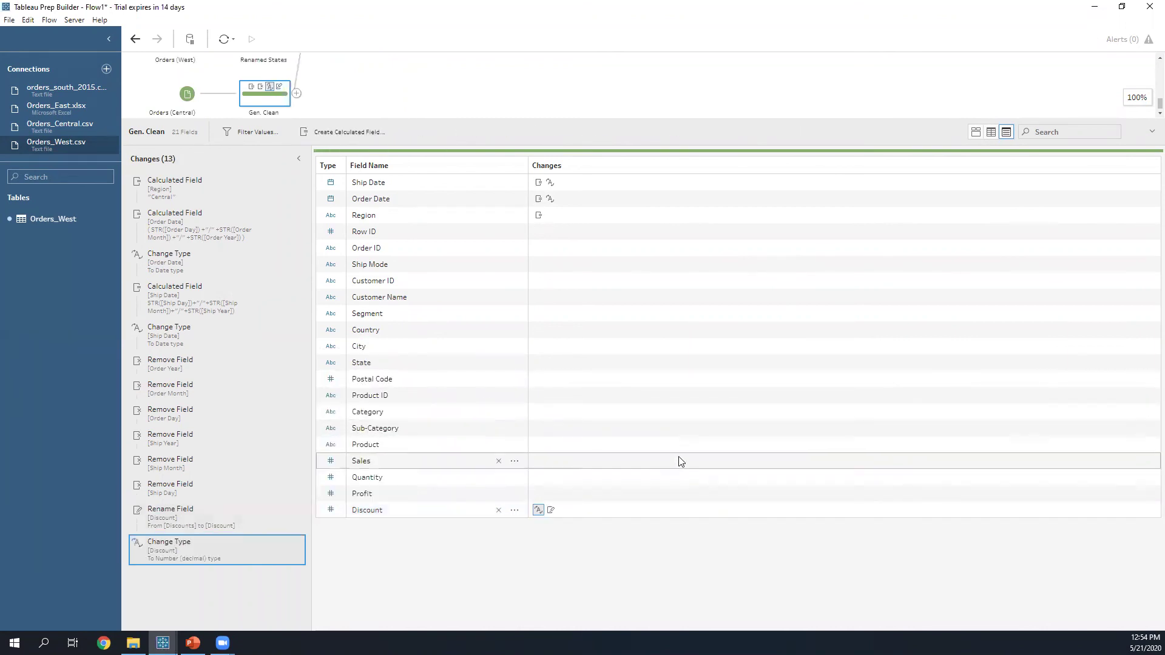
# Step: Rename the Product field of the Gen. Clean step to Product Name
pyautogui.click(452, 446)
pyautogui.rightClick(453, 446)
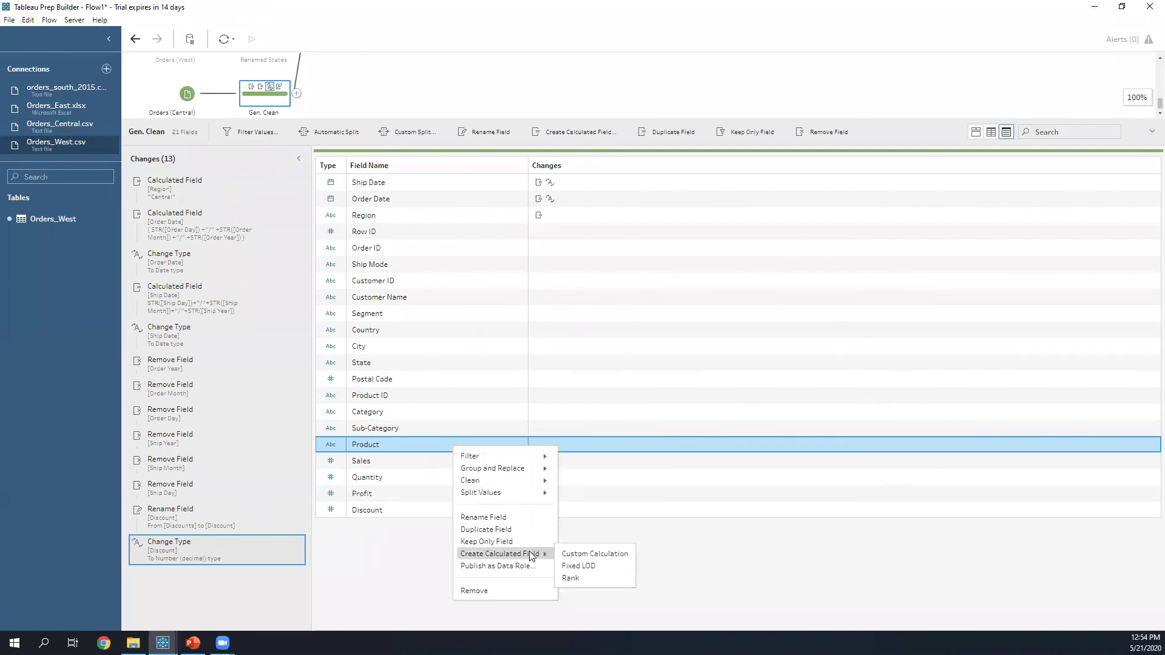
pyautogui.click(526, 515)
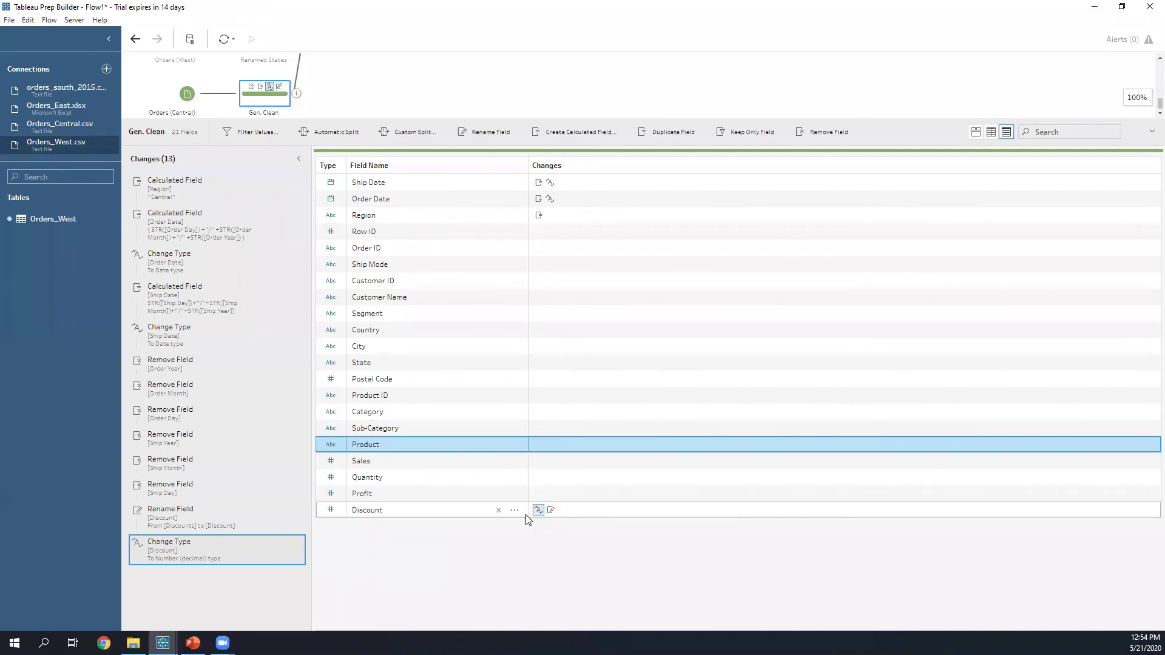
pyautogui.press('Right')
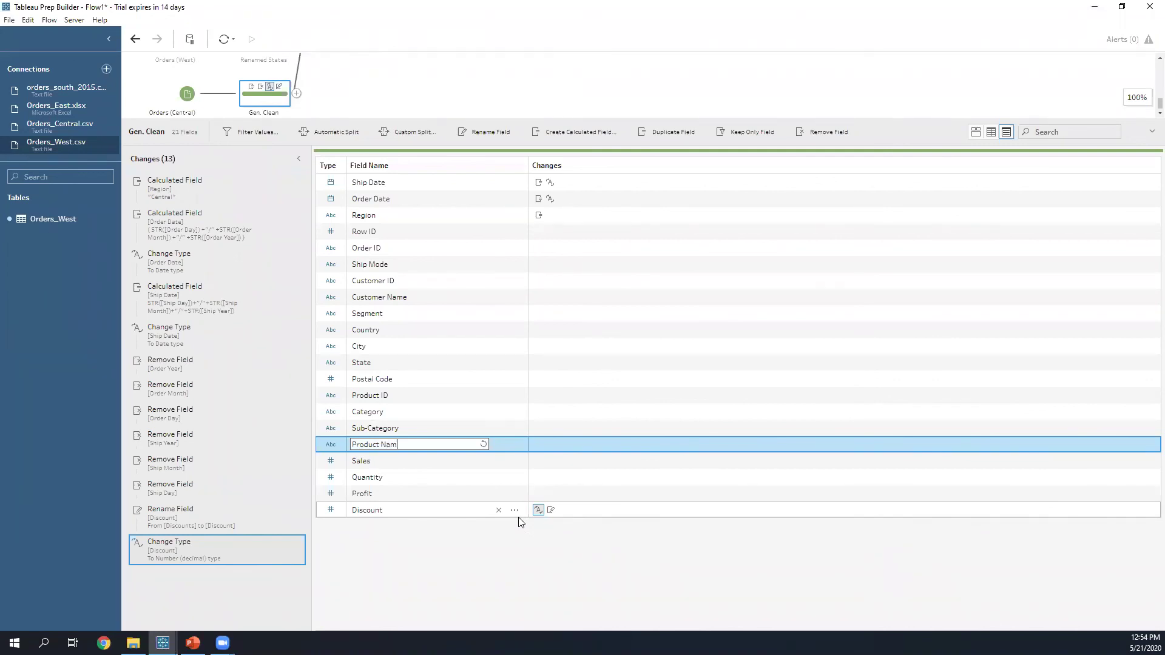
pyautogui.press('Return')
# Step: Review which inputs supply each Union 1 field, and move the Union 1 step down to the Fix Data Types row
pyautogui.moveTo(461, 118); pyautogui.dragTo(446, 459)
pyautogui.click(357, 144)
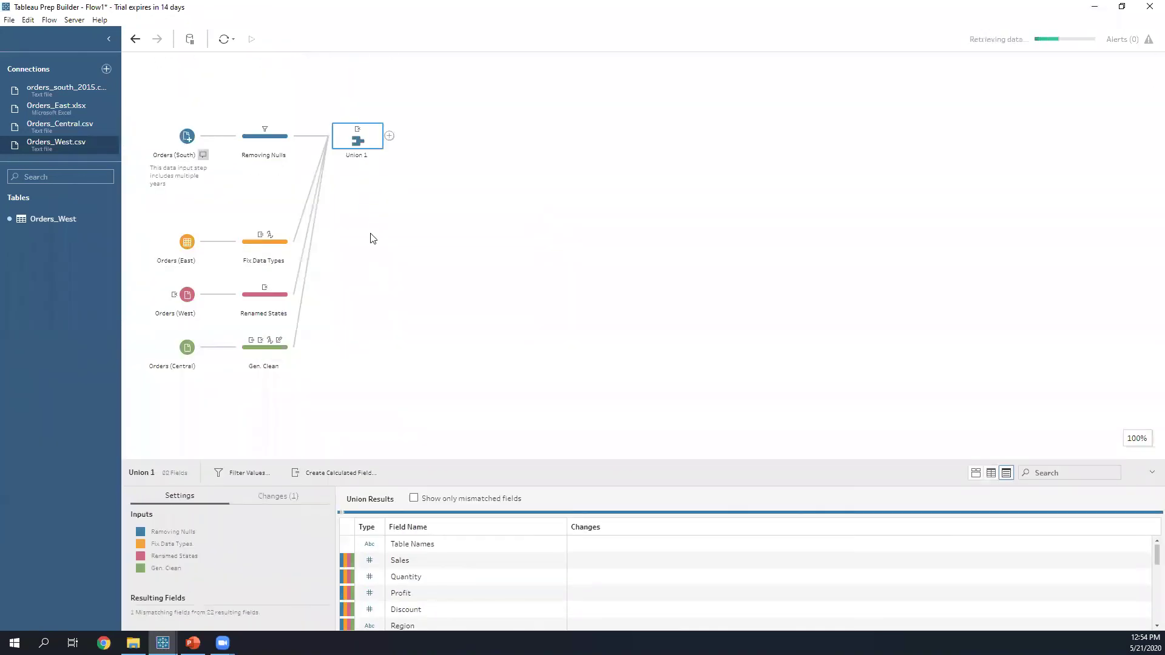
pyautogui.moveTo(496, 461); pyautogui.dragTo(469, 78)
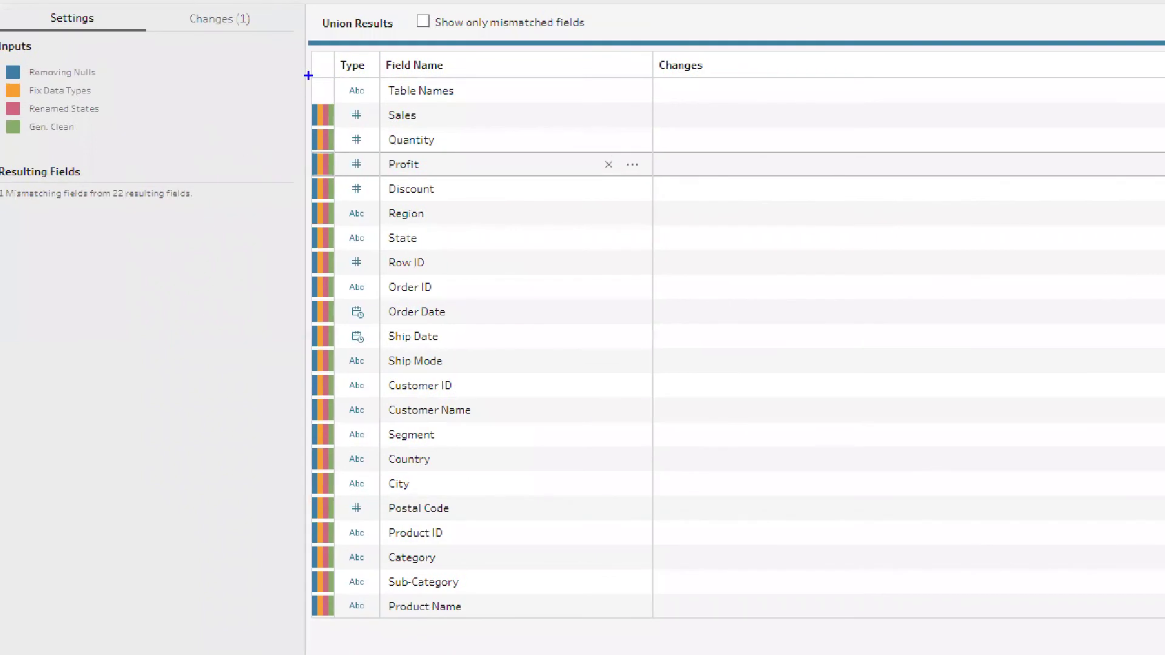
pyautogui.moveTo(311, 68)
pyautogui.mouseDown()
pyautogui.moveTo(356, 484)
pyautogui.moveTo(336, 620)
pyautogui.mouseUp()
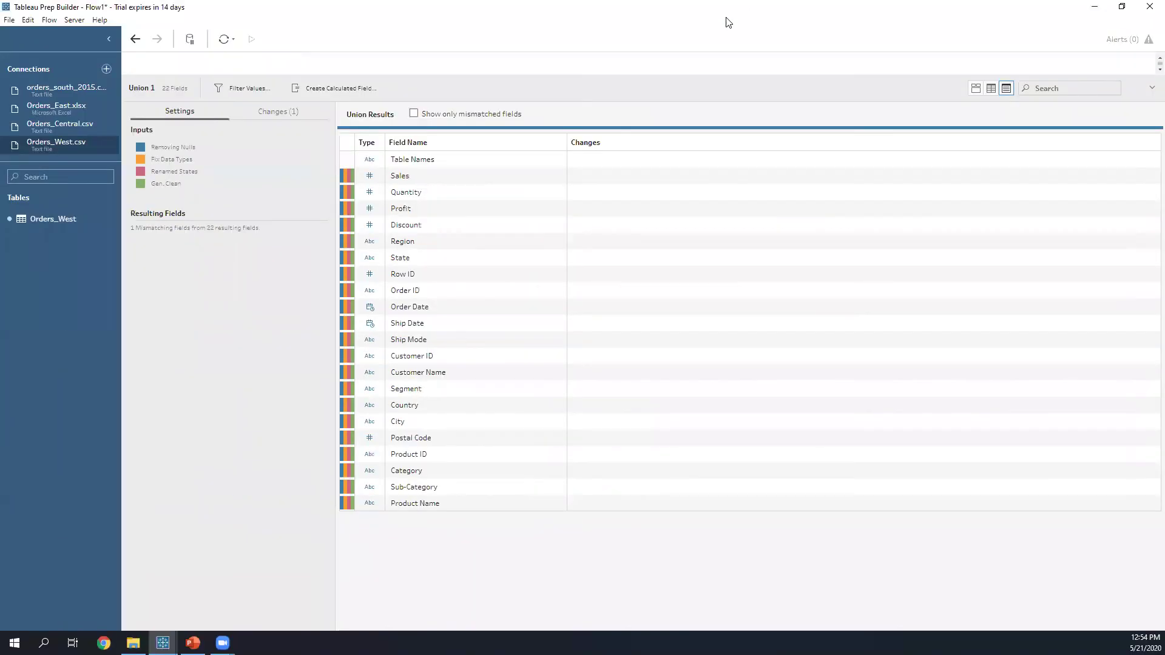
pyautogui.moveTo(689, 73); pyautogui.dragTo(653, 442)
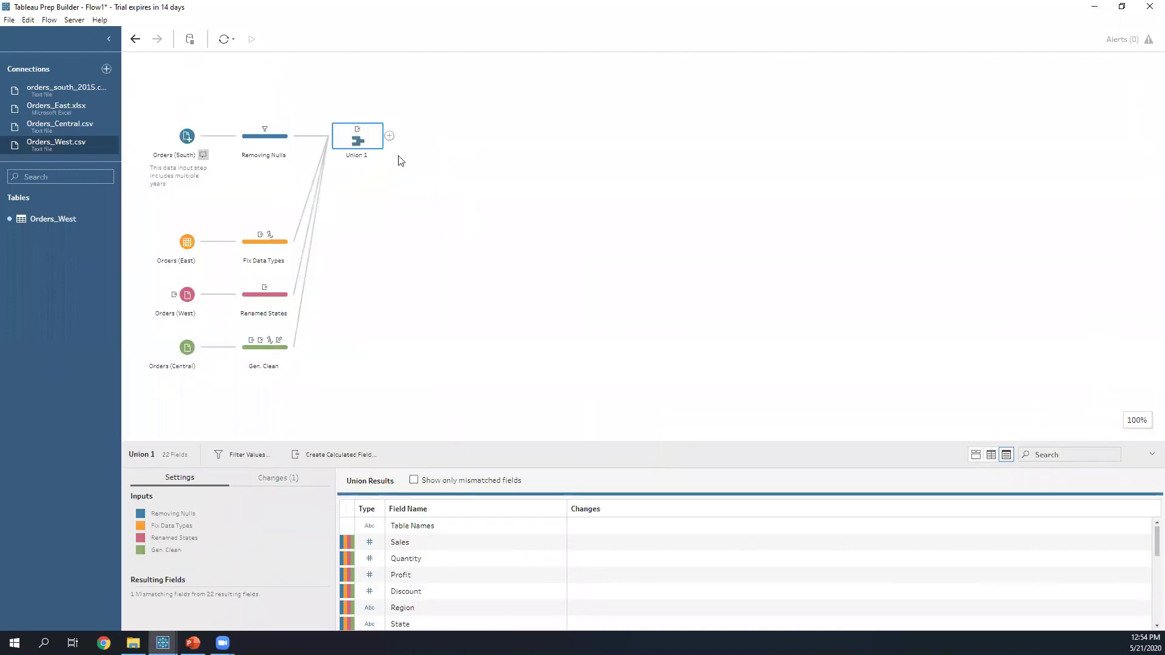
pyautogui.moveTo(368, 142); pyautogui.dragTo(391, 258)
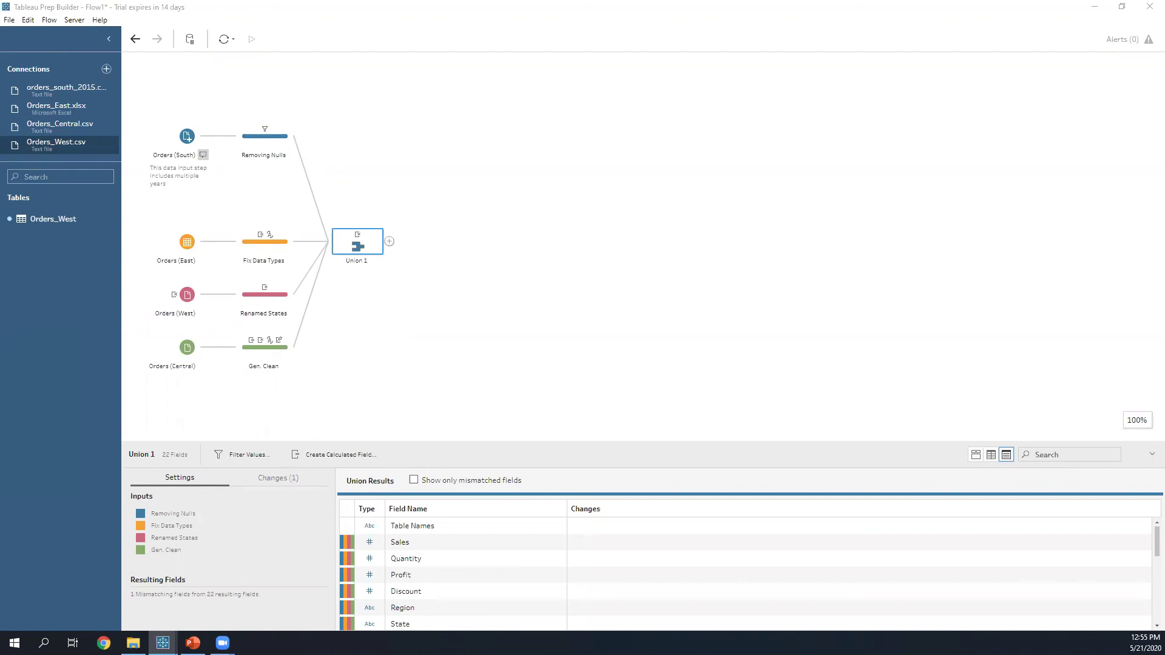
pyautogui.rightClick(406, 334)
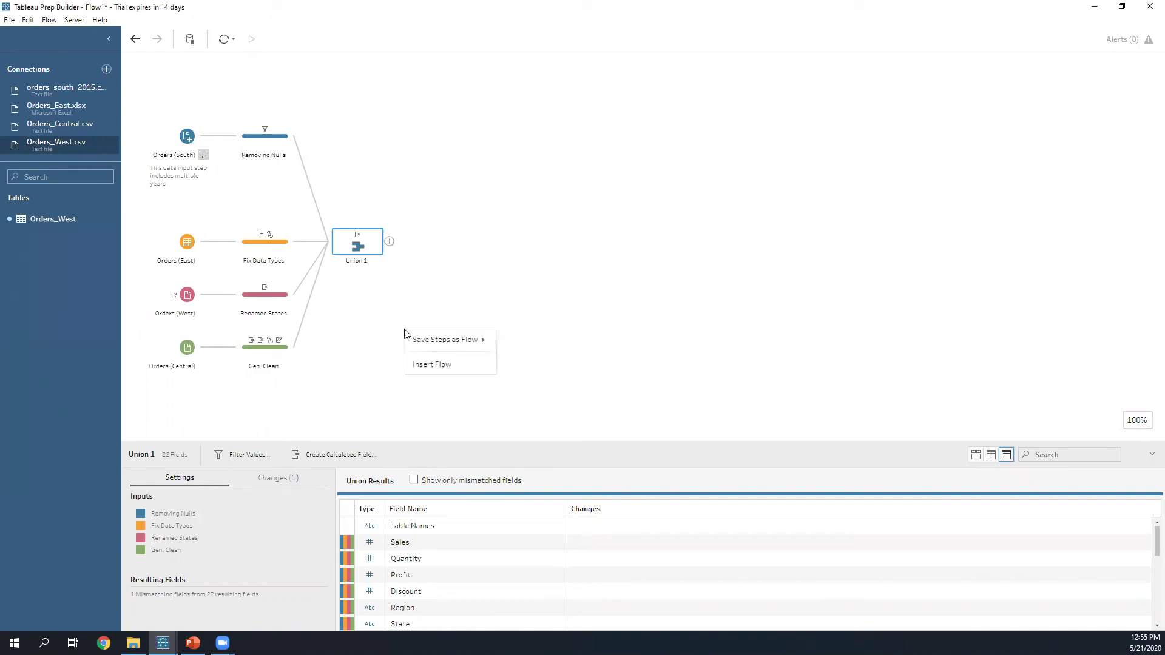
pyautogui.click(428, 364)
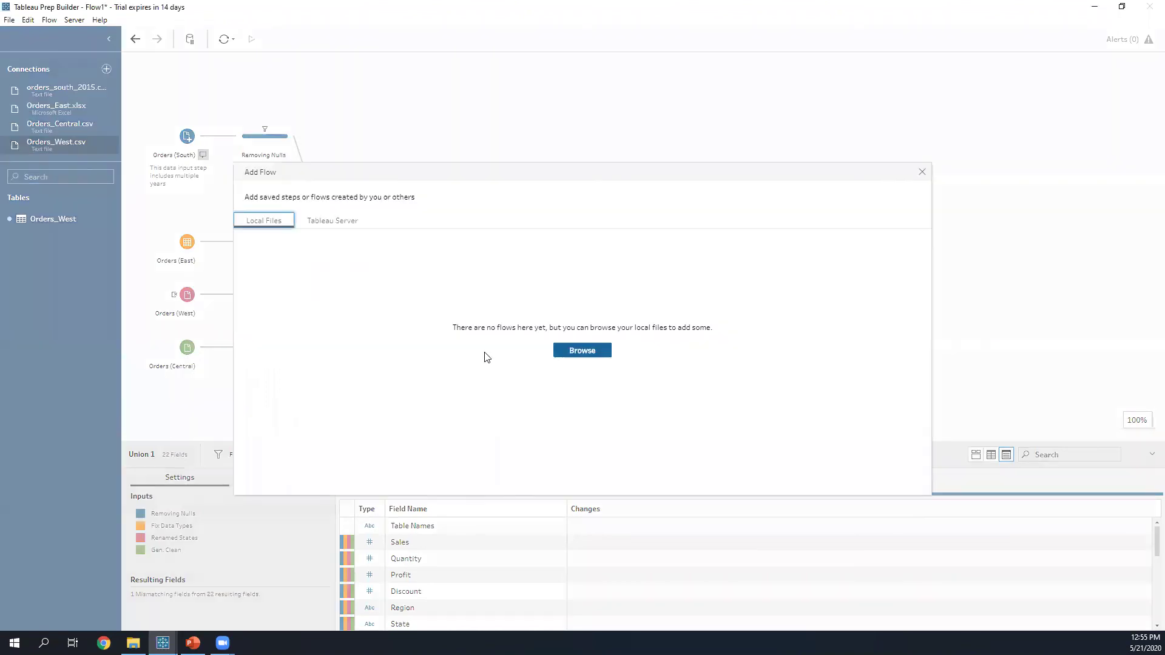
pyautogui.click(922, 172)
pyautogui.click(759, 205)
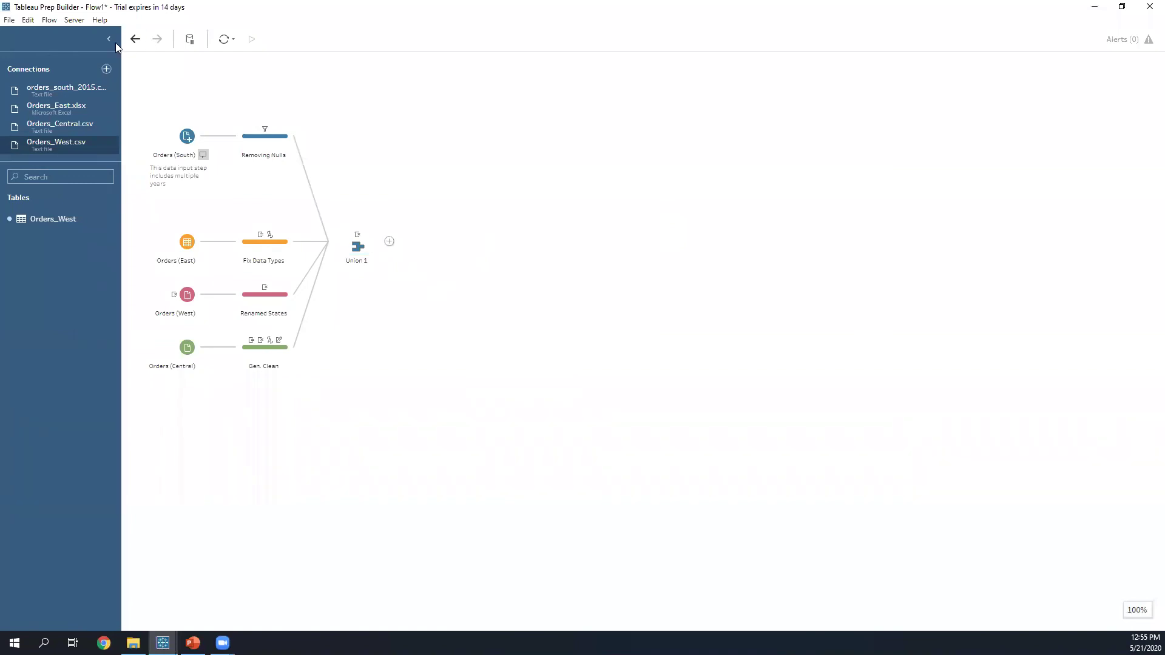
pyautogui.click(106, 69)
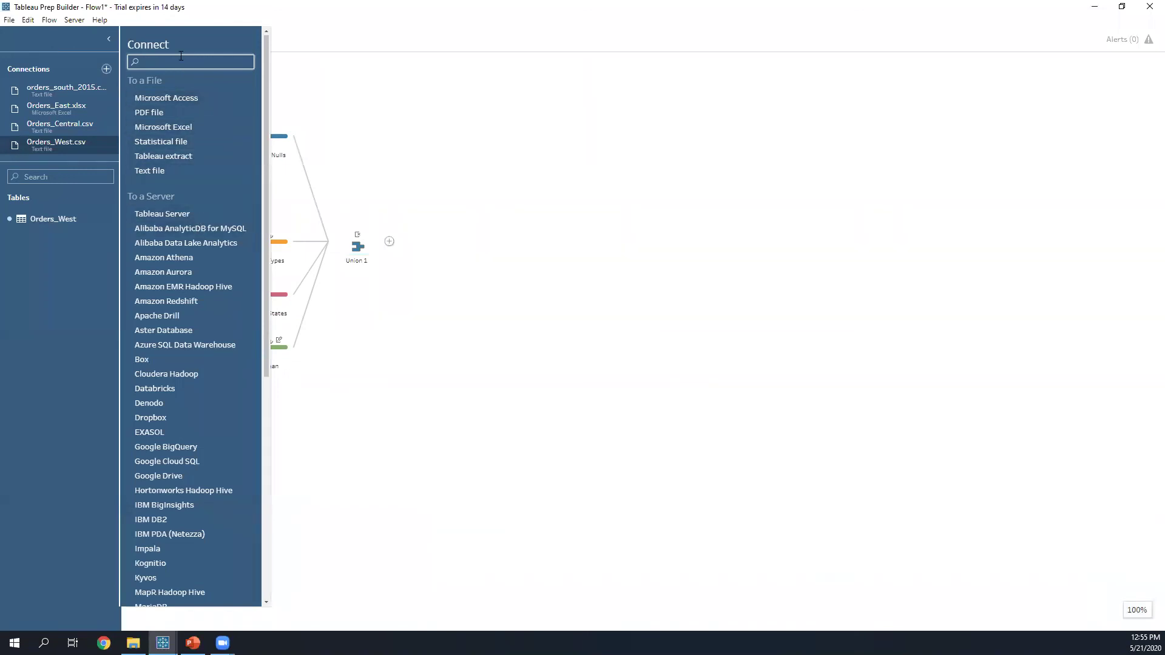
pyautogui.click(169, 172)
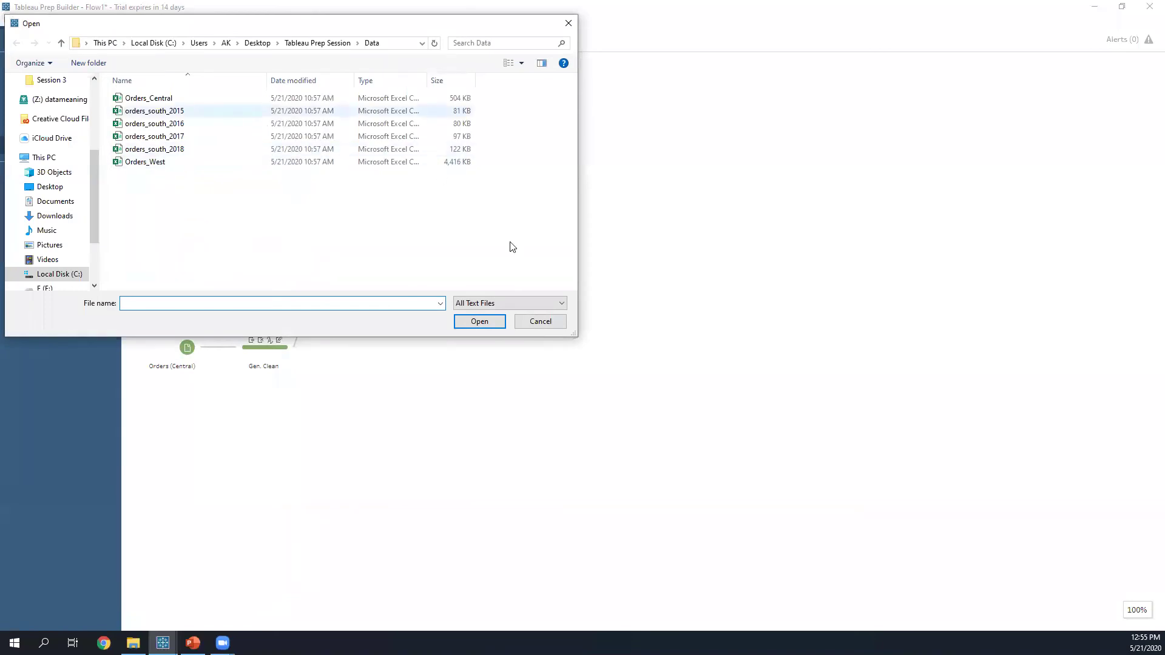
pyautogui.click(541, 320)
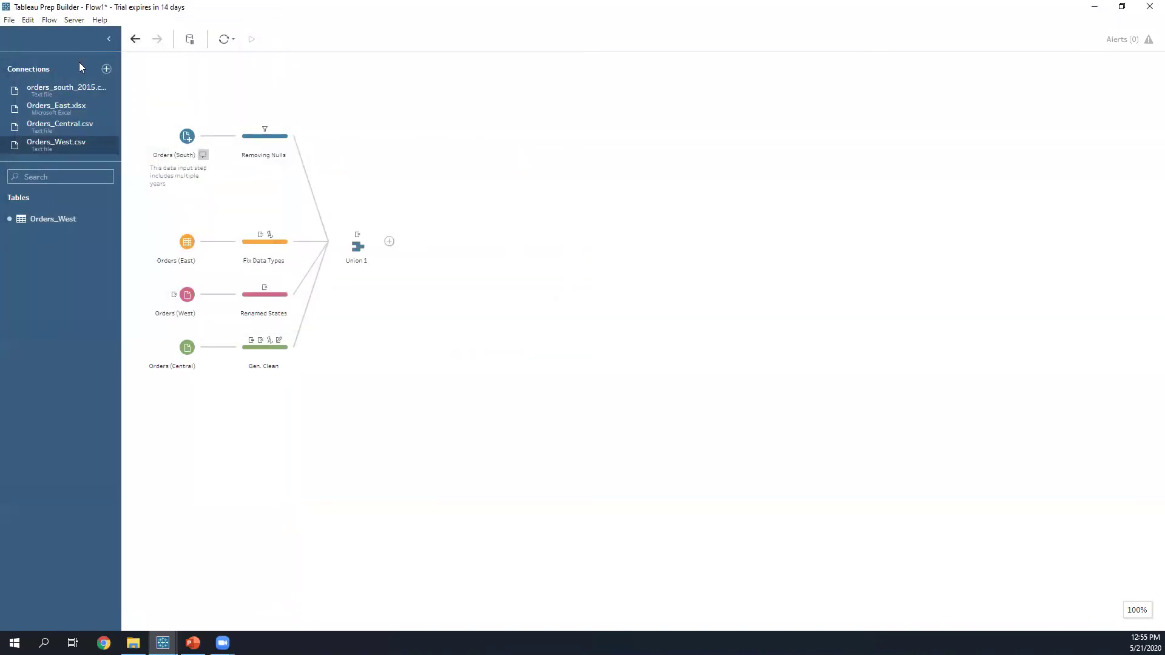
# Step: Connect to the return reasons_new Excel file and place its returns_new input below the Gen. Clean step
pyautogui.click(106, 68)
pyautogui.click(189, 125)
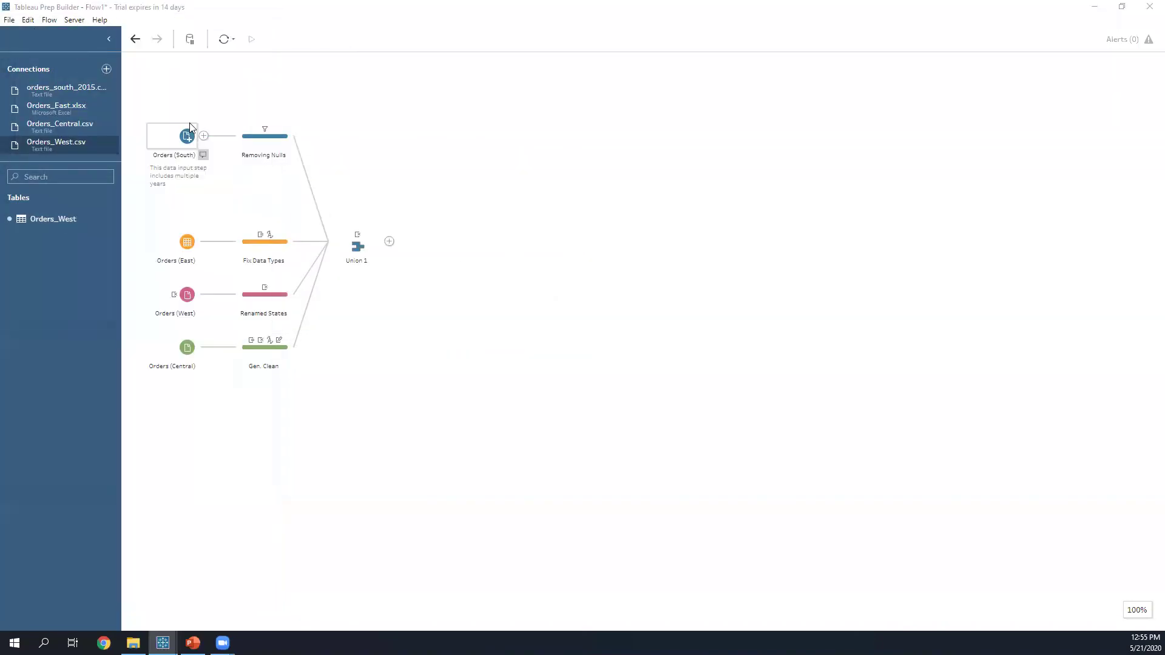
pyautogui.click(168, 124)
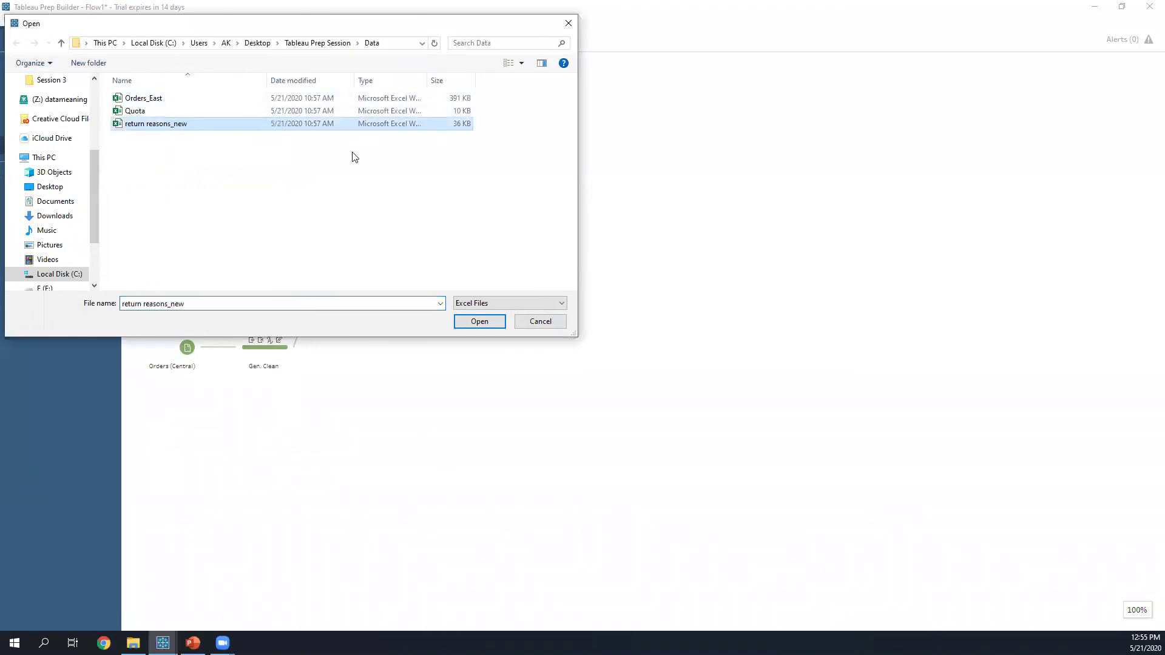
pyautogui.doubleClick(263, 123)
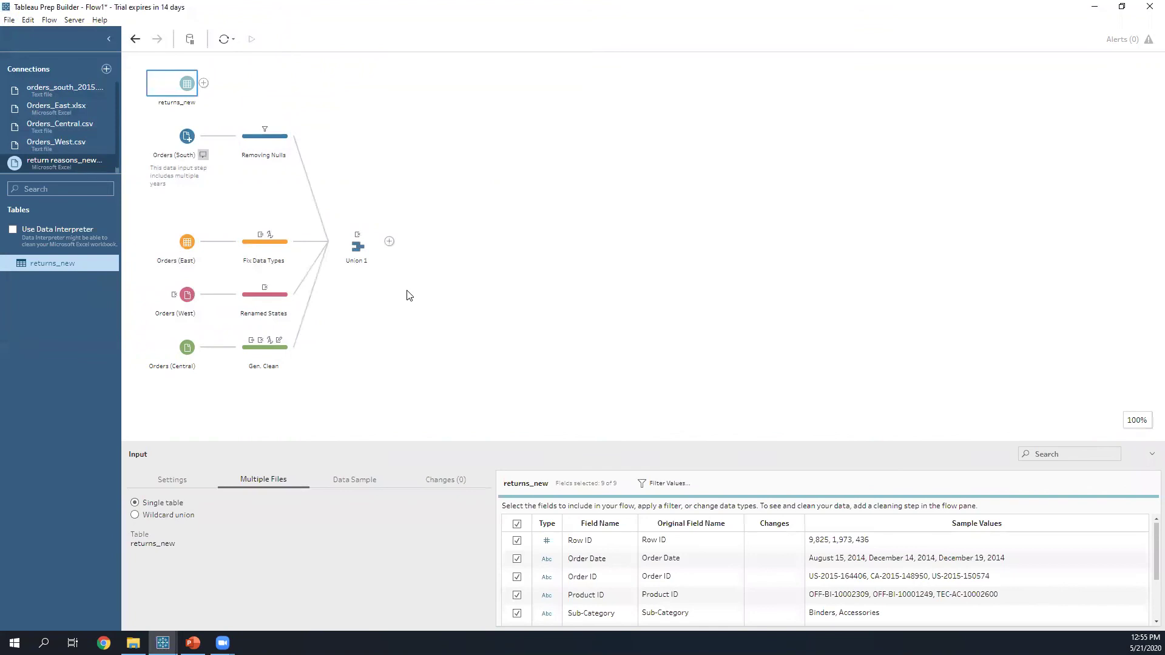
pyautogui.moveTo(179, 92); pyautogui.dragTo(369, 399)
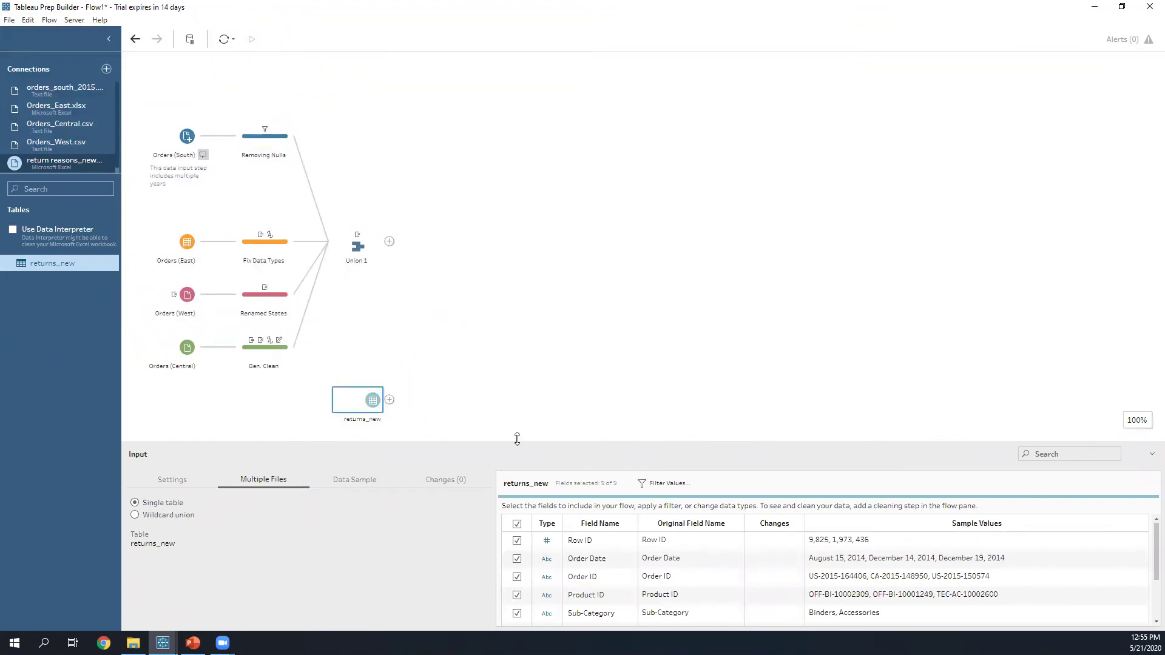
pyautogui.moveTo(518, 441); pyautogui.dragTo(519, 358)
pyautogui.moveTo(529, 482); pyautogui.dragTo(528, 498)
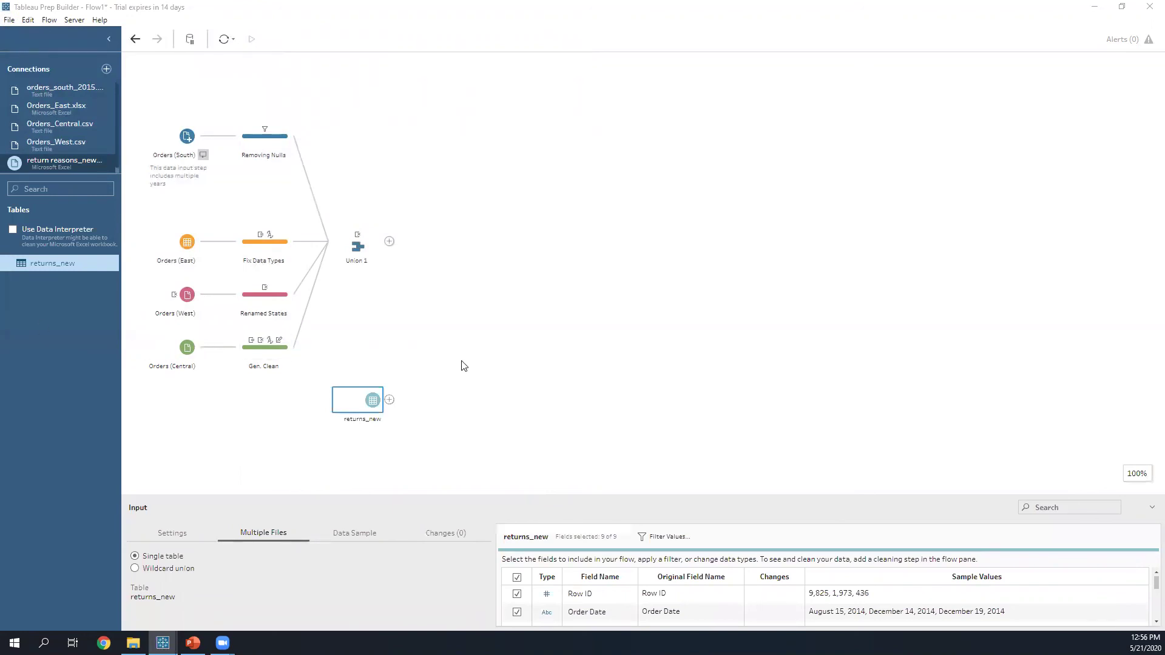
# Step: Add a cleaning step after the returns_new input and enlarge its data view
pyautogui.click(389, 400)
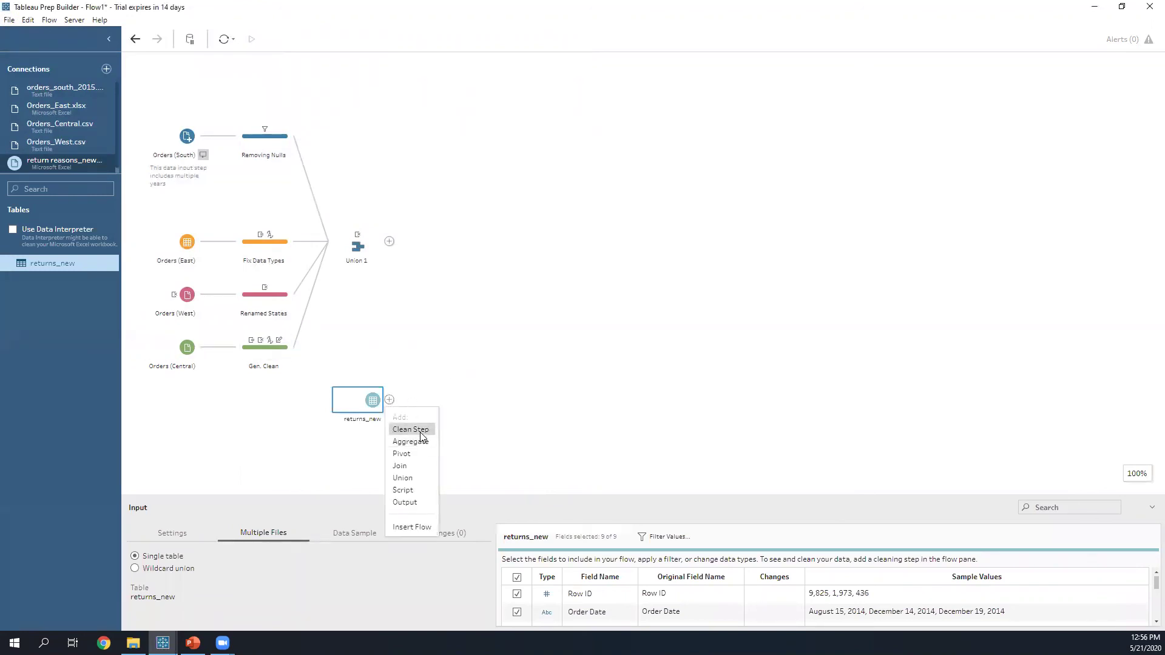
pyautogui.click(412, 429)
pyautogui.moveTo(455, 500); pyautogui.dragTo(364, 219)
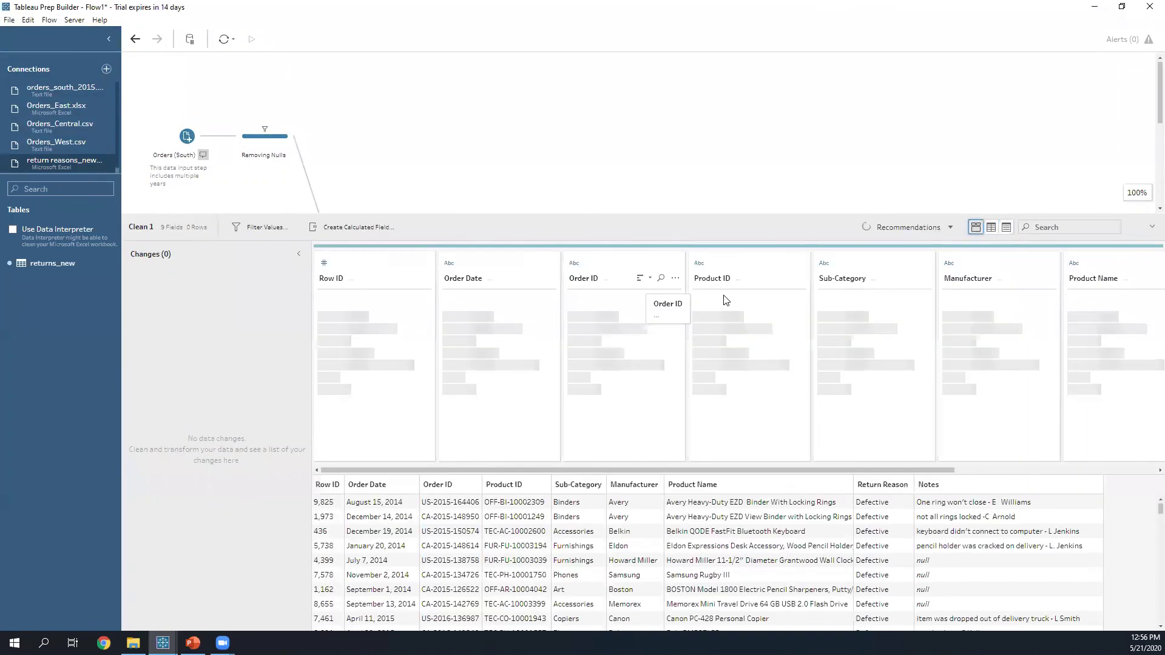
# Step: Start a calculated field in the Clean 1 step and name it Notes - Split 1
pyautogui.click(774, 483)
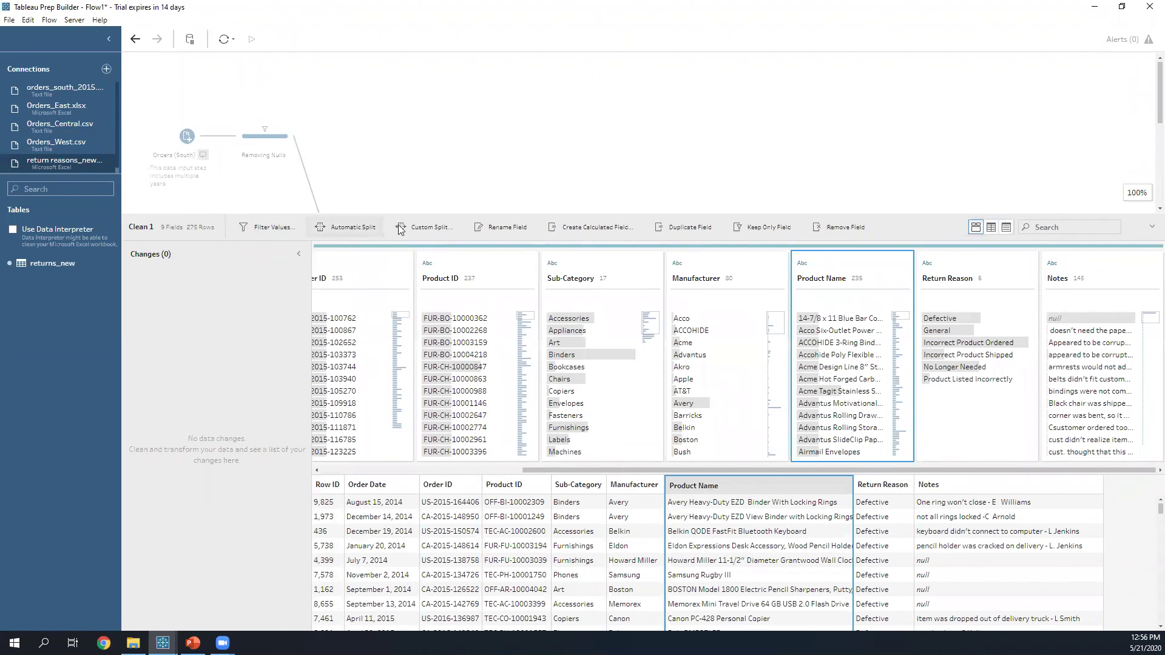
pyautogui.click(585, 230)
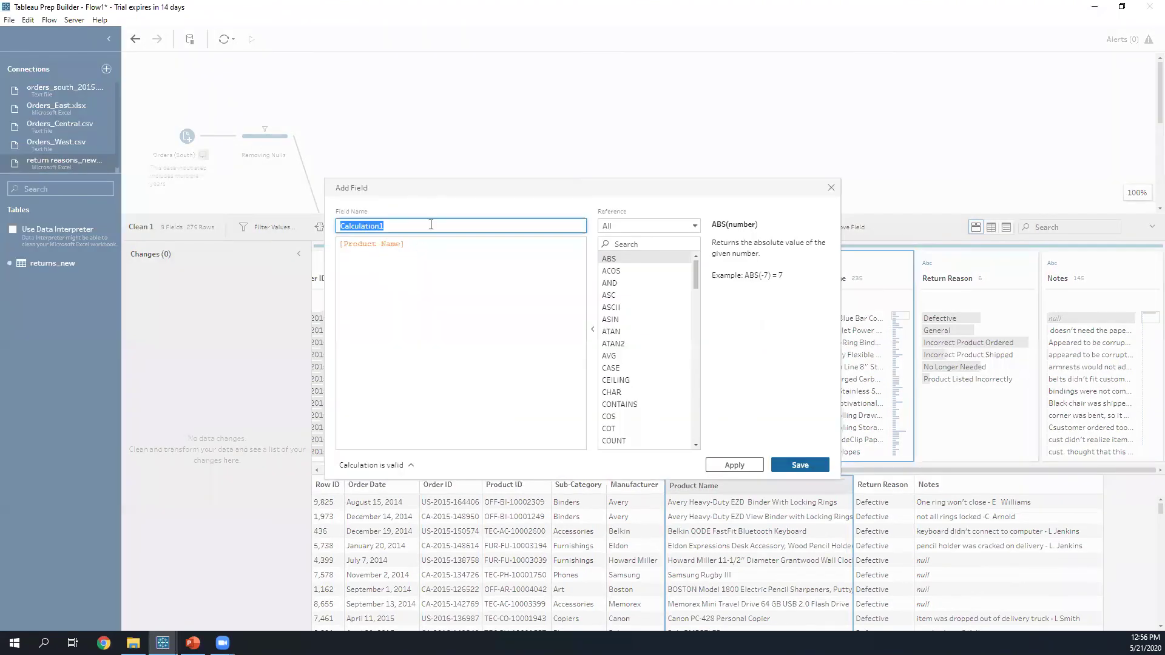
pyautogui.write('NNotes - Split 1')
pyautogui.click(520, 306)
pyautogui.hotkey('ctrl', 'a')
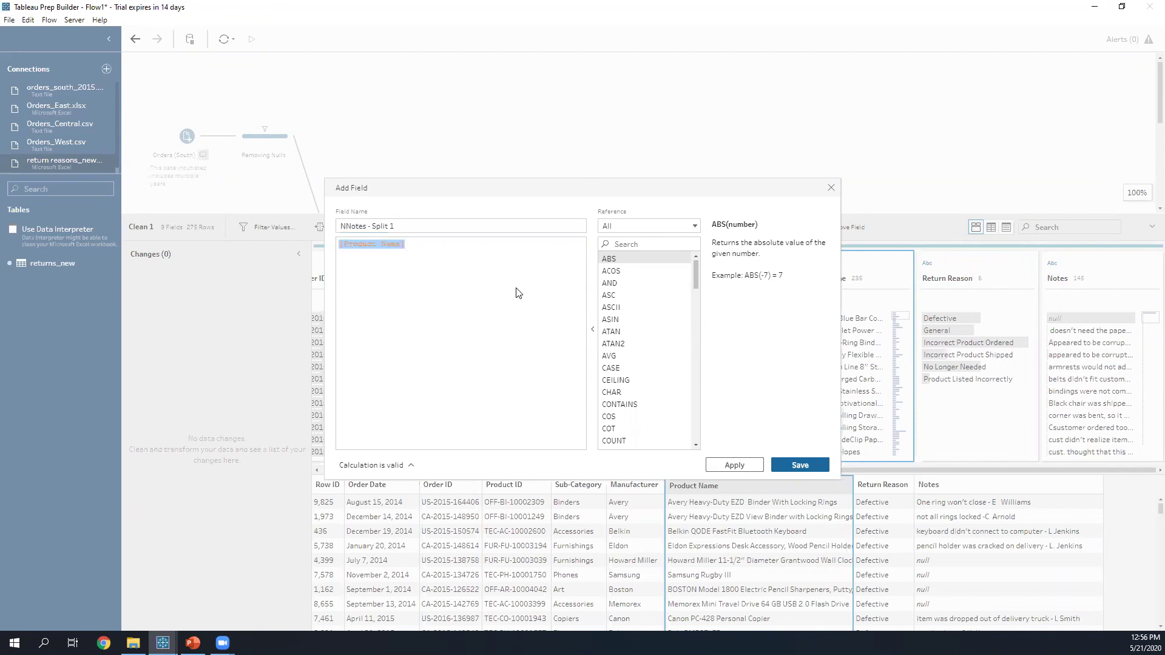
pyautogui.tripleClick(350, 227)
pyautogui.click(350, 225)
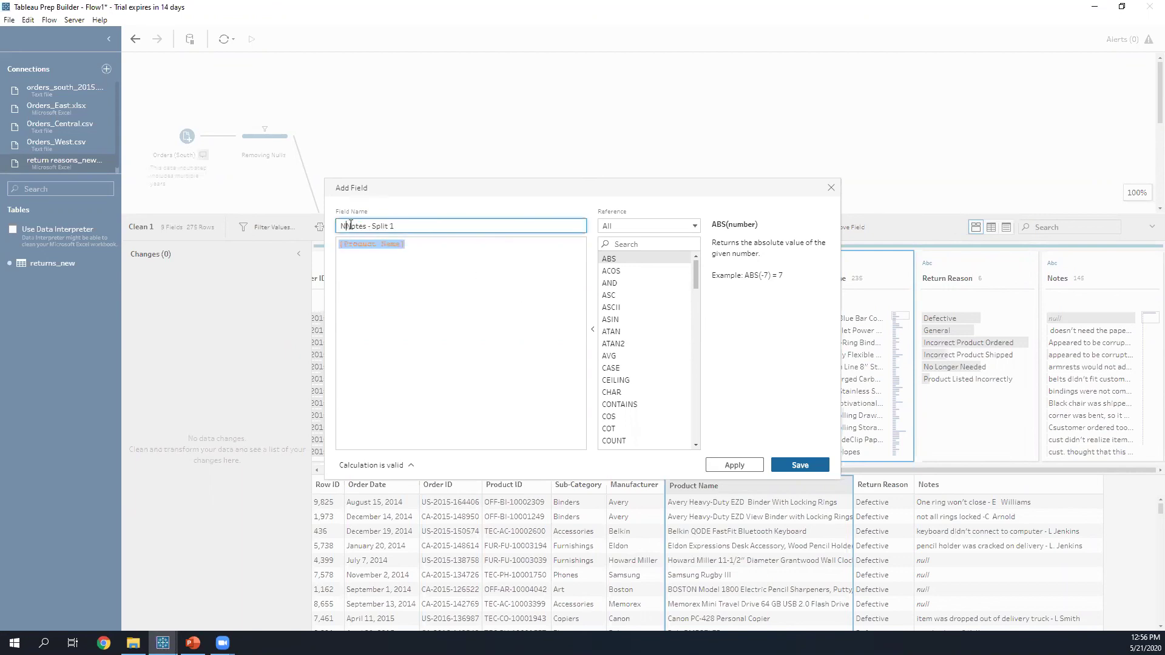
pyautogui.press('BackSpace')
# Step: Define the Notes - Split 1 calculation as TRIM( SPLIT( [Notes], "-", 1 ) ) and save the field
pyautogui.click(482, 280)
pyautogui.moveTo(461, 242); pyautogui.dragTo(432, 247)
pyautogui.write('TRIM( SPLIT( [Notes], "-", 1 ) )')
pyautogui.doubleClick(449, 242)
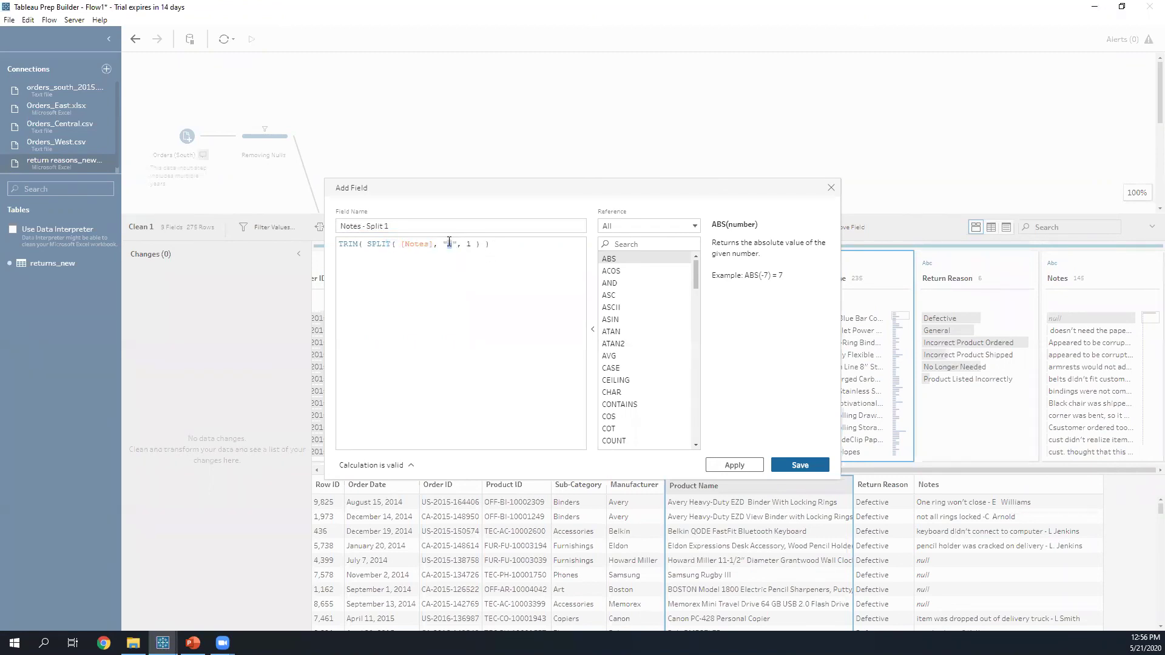
pyautogui.click(469, 246)
pyautogui.click(802, 468)
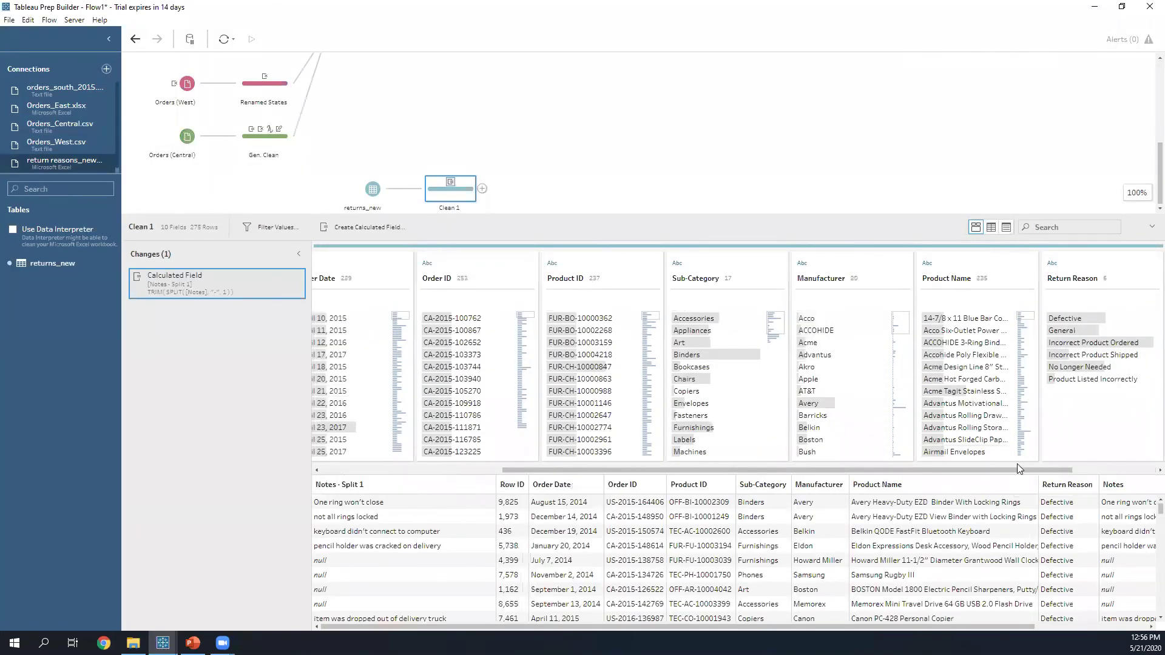
# Step: Create a second calculated field named Notes - Split 2 with the formula TRIM( SPLIT( [Notes], "-", 2 ) )
pyautogui.moveTo(1020, 469); pyautogui.dragTo(1148, 459)
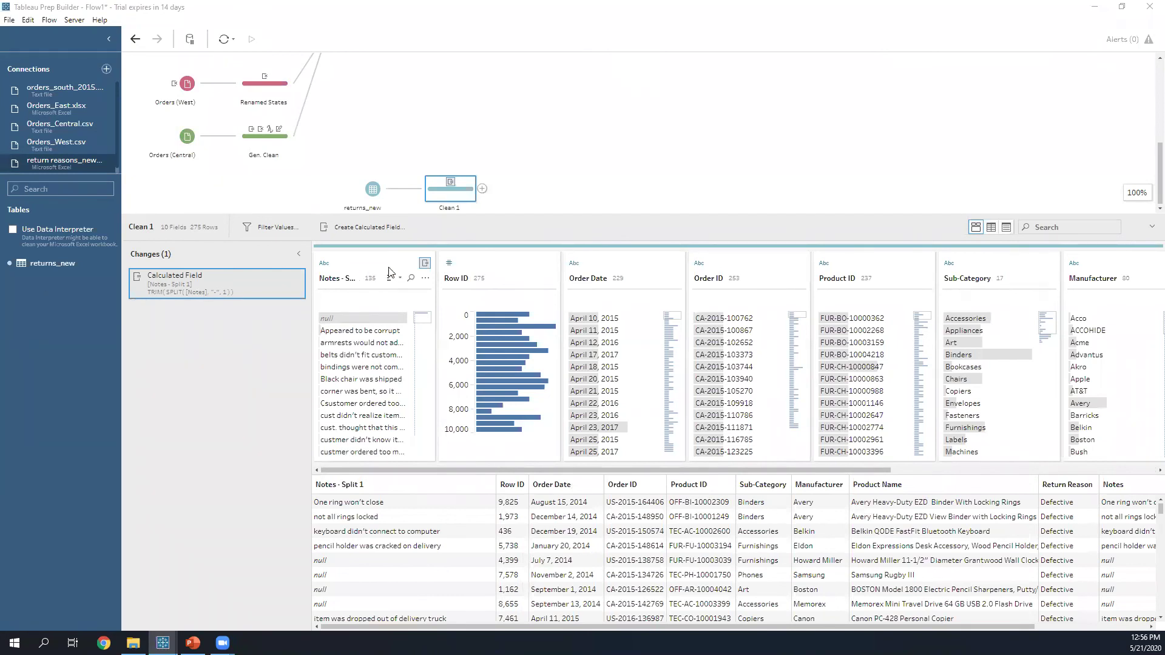
pyautogui.click(507, 226)
pyautogui.click(375, 228)
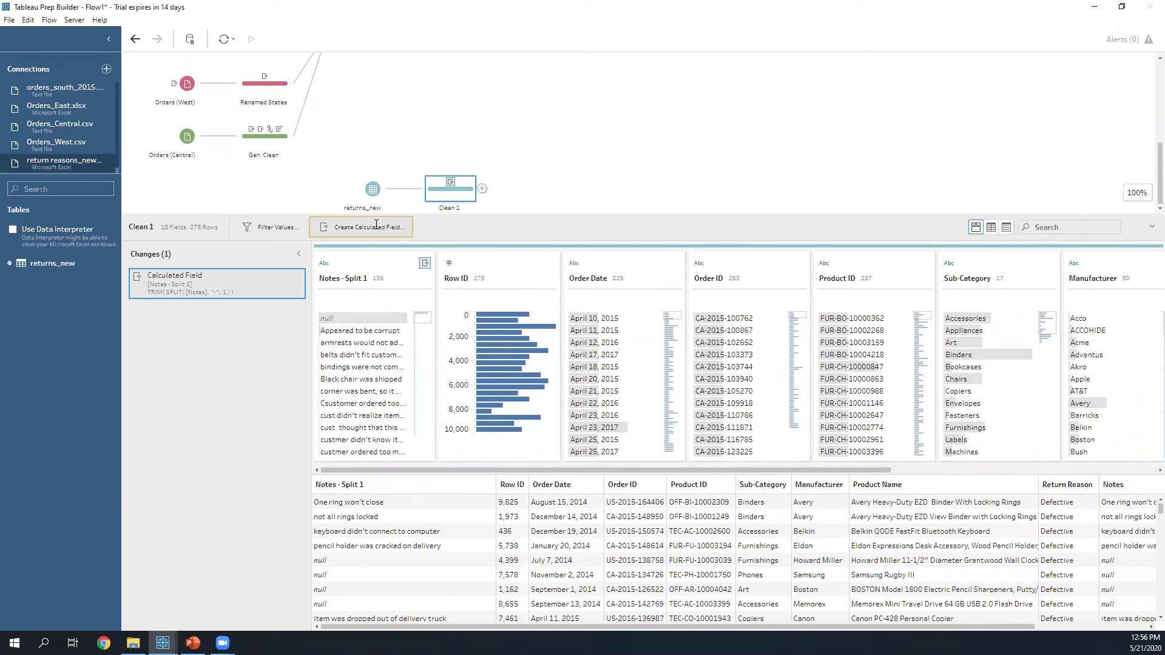
pyautogui.write('Notes - Split 2')
pyautogui.click(433, 296)
pyautogui.write('TRIM( SPLIT( [Notes], "-", 2 ) )')
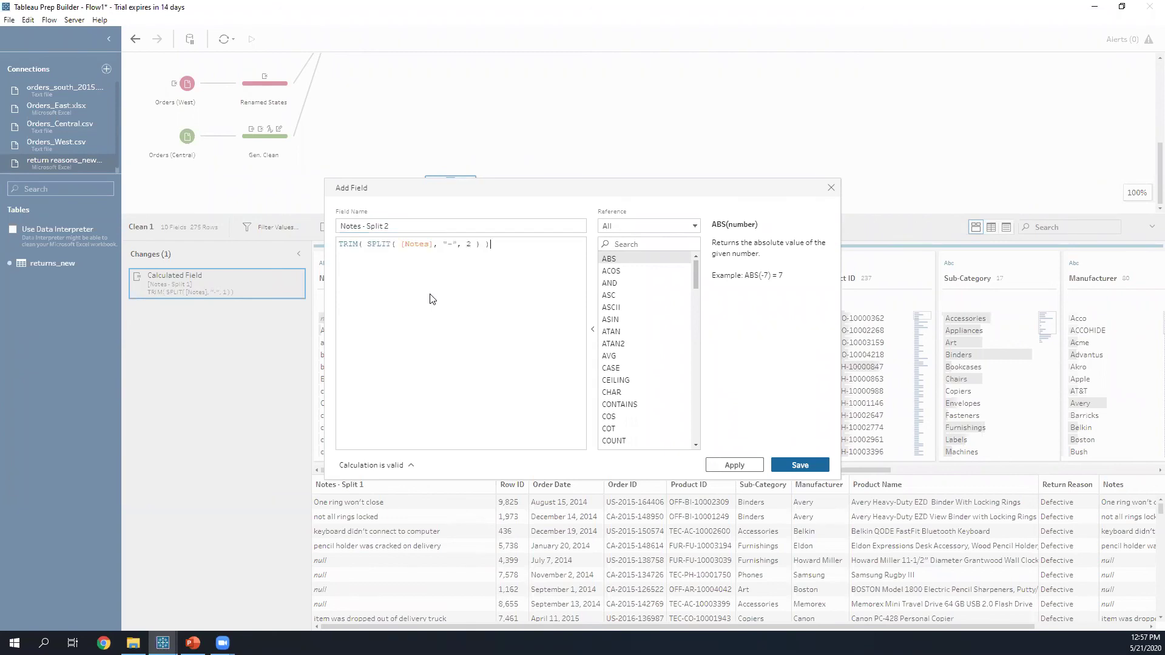
pyautogui.click(818, 469)
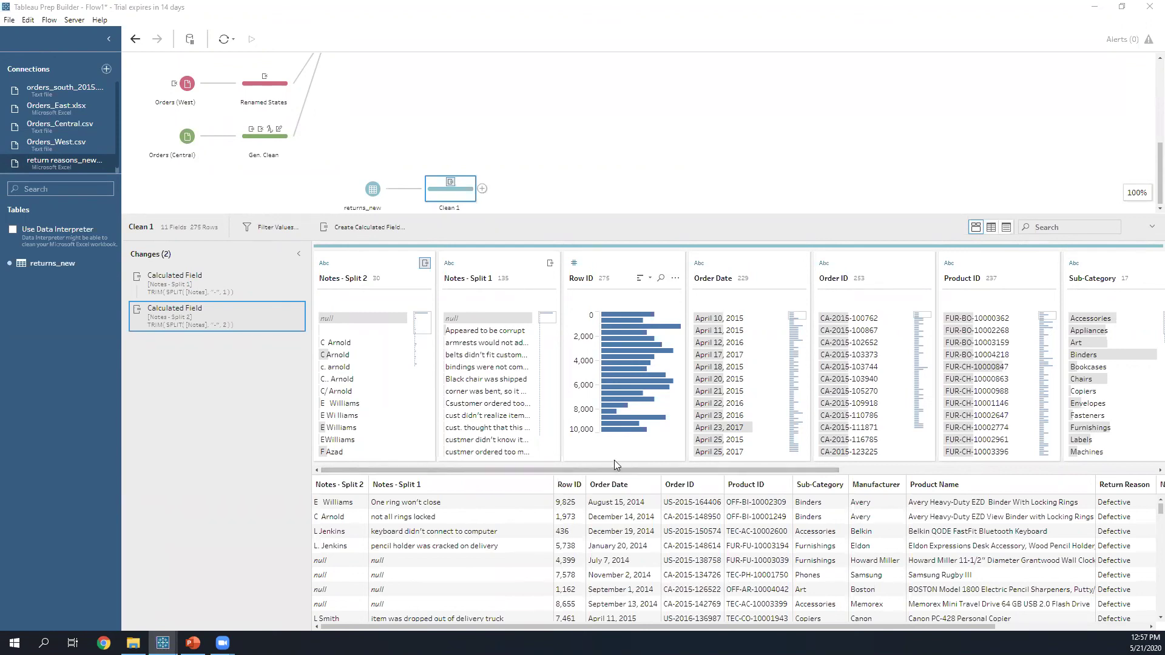
# Step: Rename the Notes - Split 2 field to Approver
pyautogui.moveTo(615, 470); pyautogui.dragTo(557, 456)
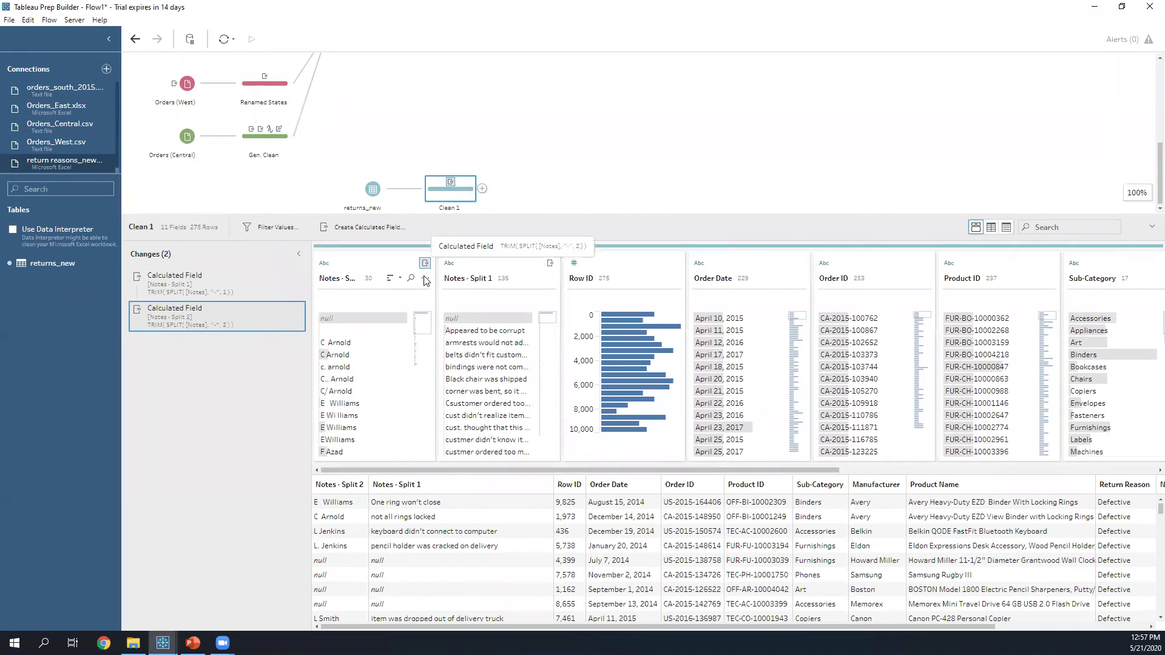
pyautogui.click(424, 278)
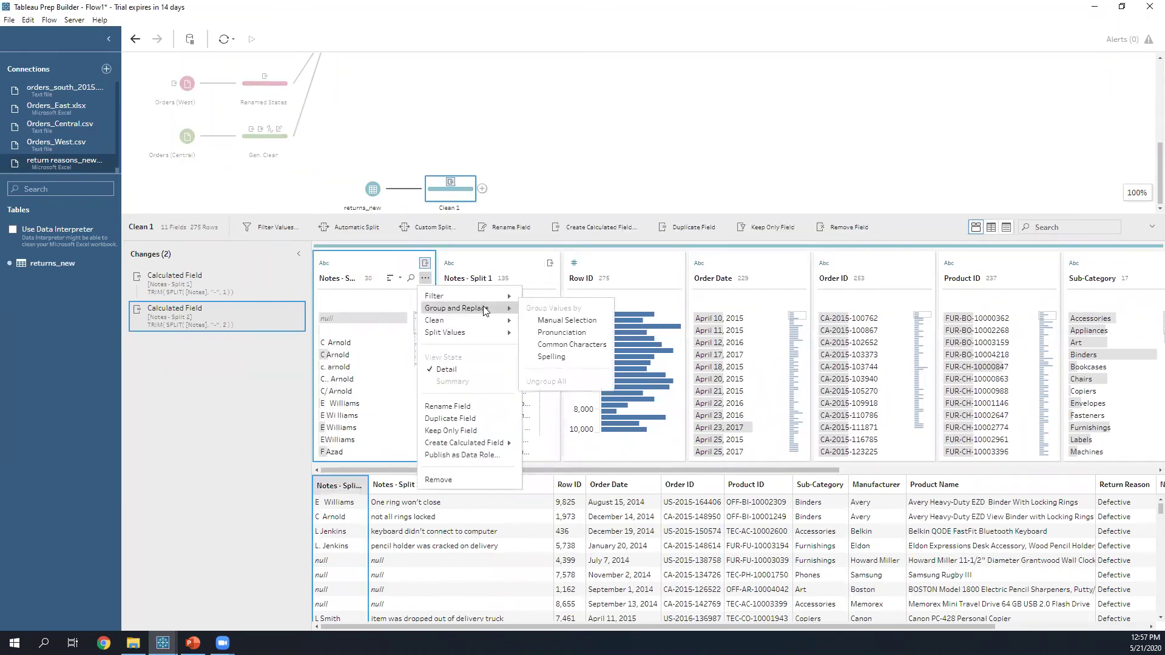
pyautogui.click(479, 405)
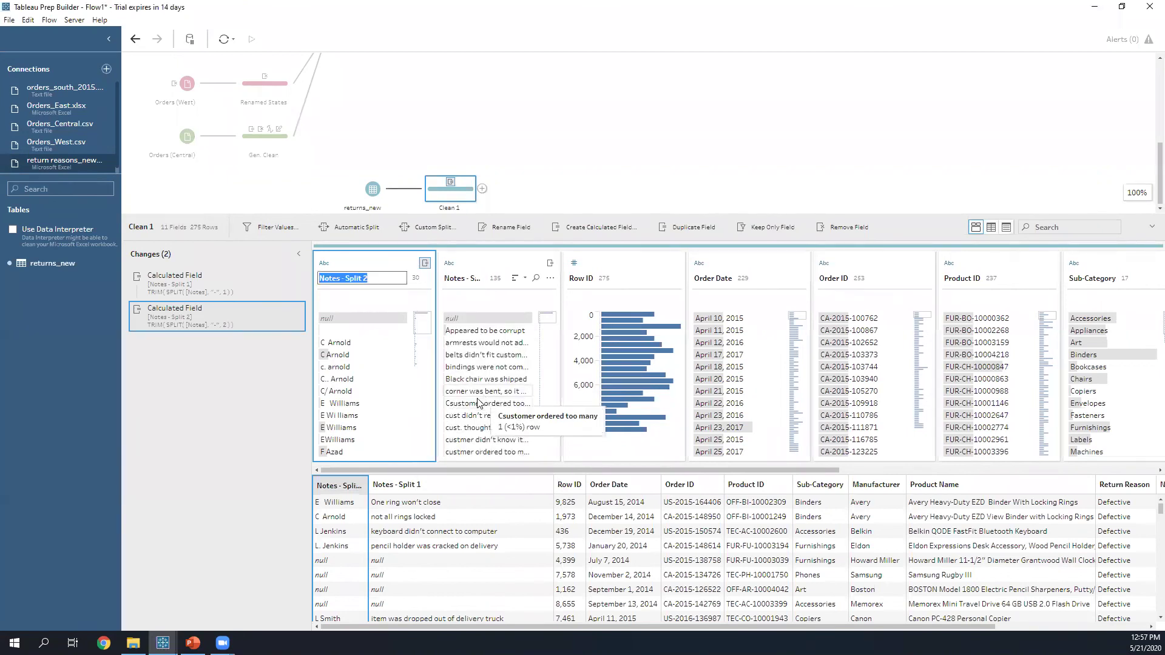
pyautogui.write('Approver')
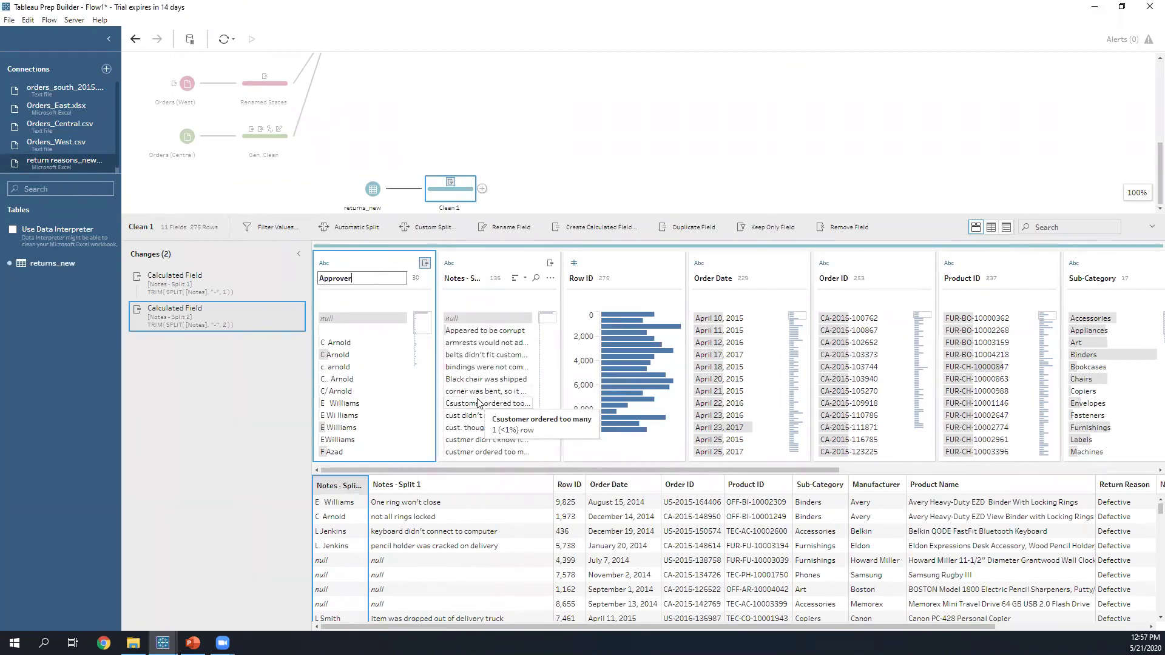
pyautogui.press('Return')
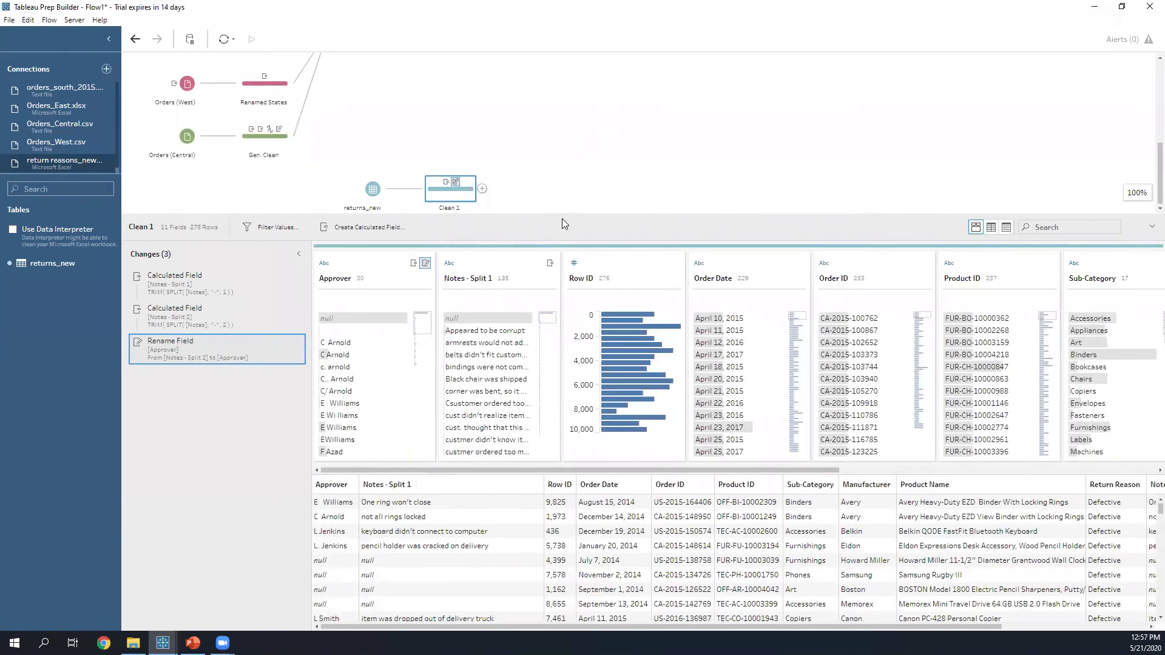
# Step: Shift the returns_new input and its Clean 1 step in the flow so that Clean 1 lines up beneath Union 1
pyautogui.moveTo(563, 216); pyautogui.dragTo(569, 429)
pyautogui.moveTo(507, 367); pyautogui.dragTo(267, 404)
pyautogui.click(441, 366)
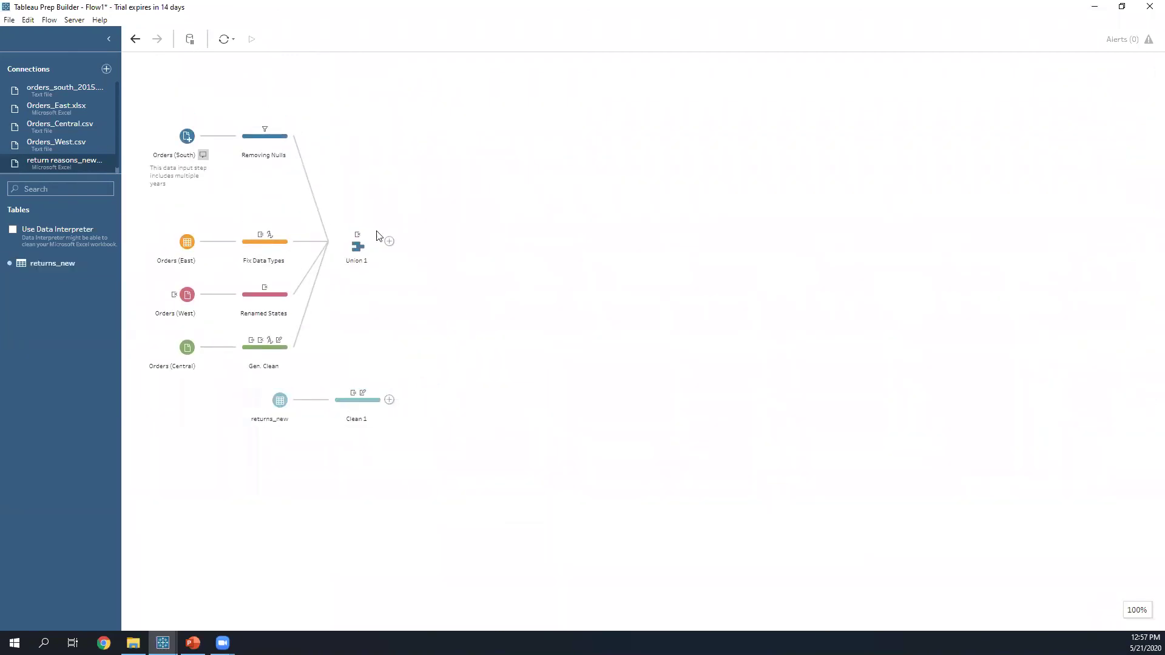
# Step: Add a Join step after Union 1, check its alert, and connect Clean 1 as the second input
pyautogui.click(389, 242)
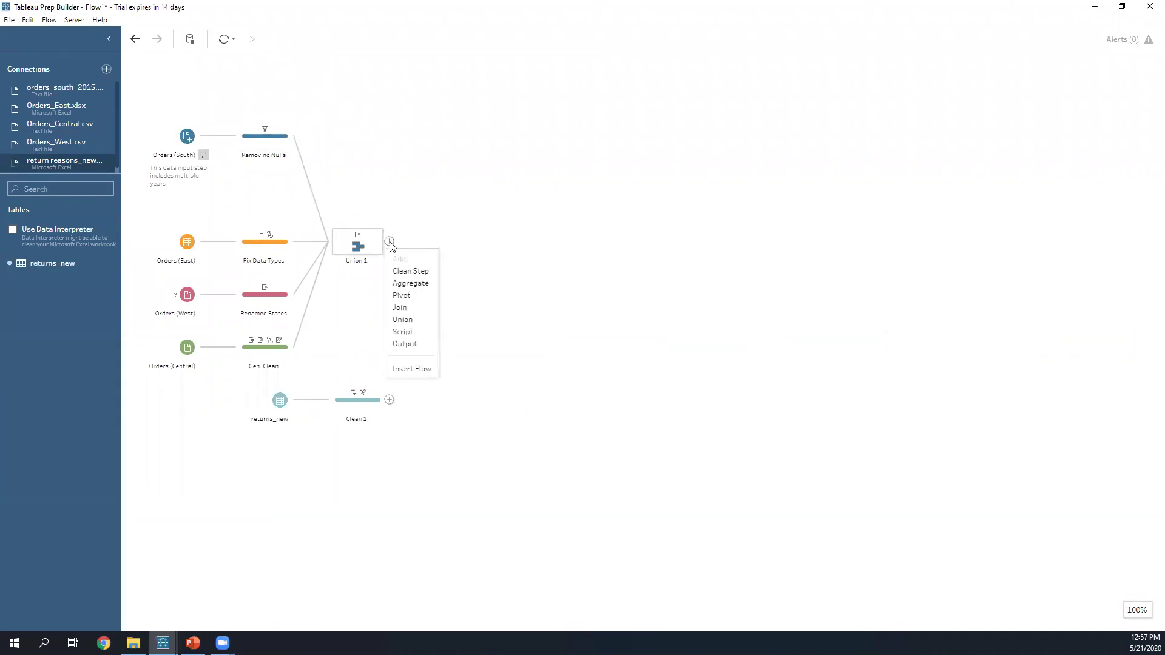
pyautogui.click(424, 308)
pyautogui.moveTo(473, 229)
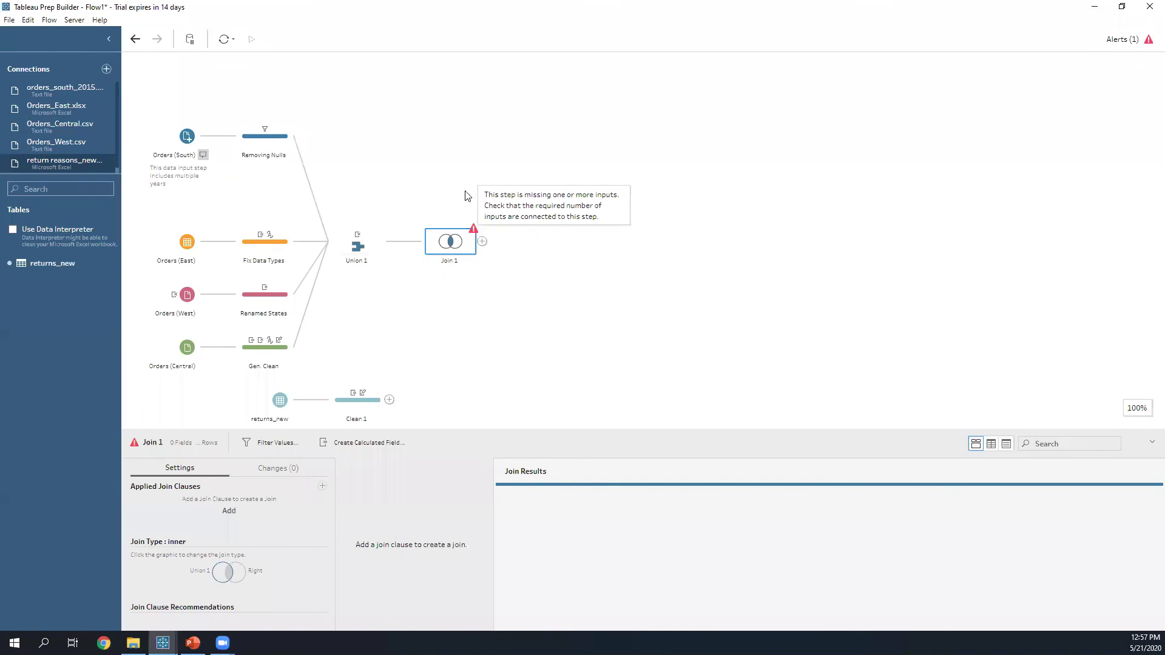
pyautogui.click(1126, 38)
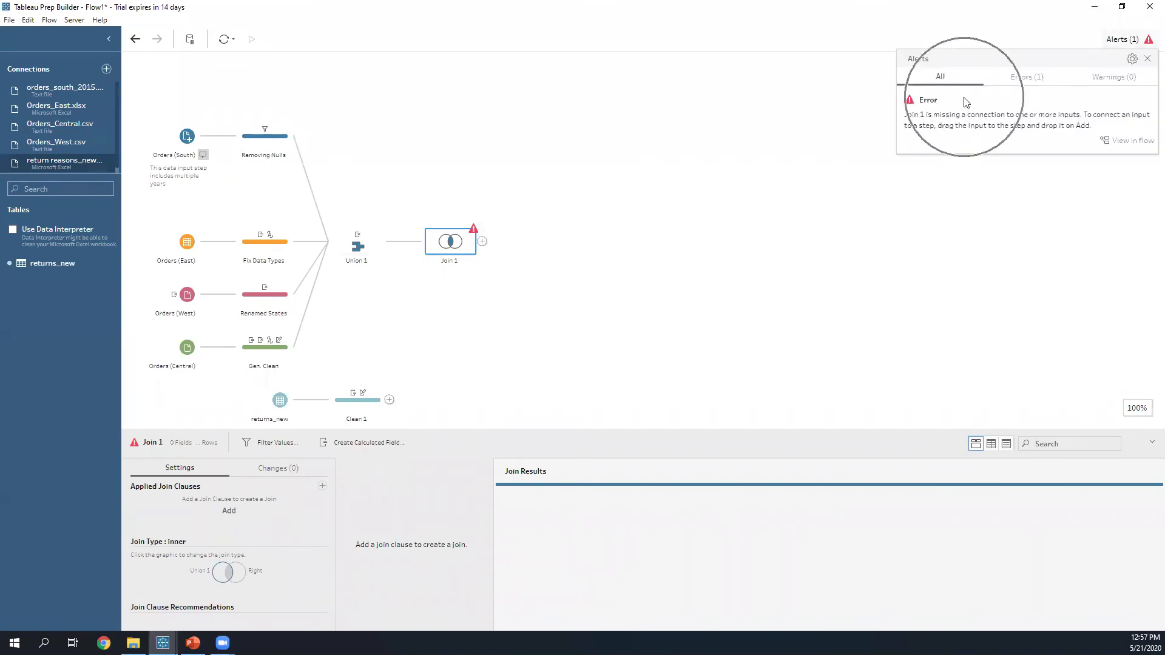
pyautogui.click(427, 344)
pyautogui.moveTo(471, 228)
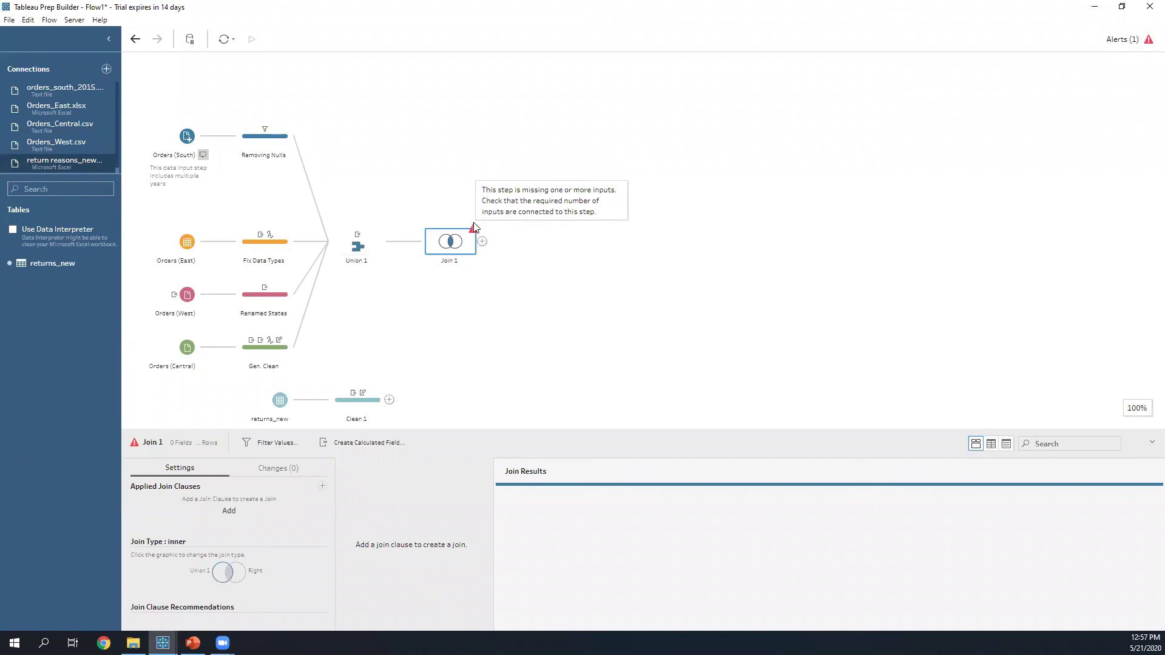
pyautogui.moveTo(350, 409)
pyautogui.moveTo(350, 410); pyautogui.dragTo(418, 243)
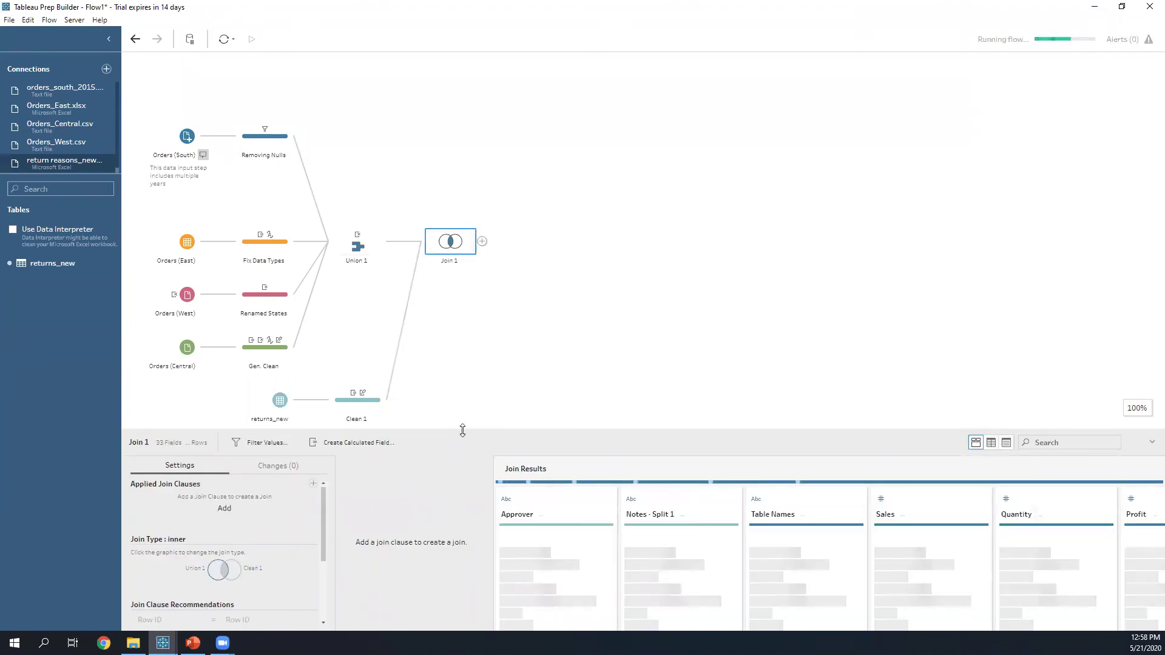
# Step: Add a join clause to Join 1 matching the Product ID of Union 1 with the Product ID of Clean 1
pyautogui.moveTo(463, 430); pyautogui.dragTo(287, 180)
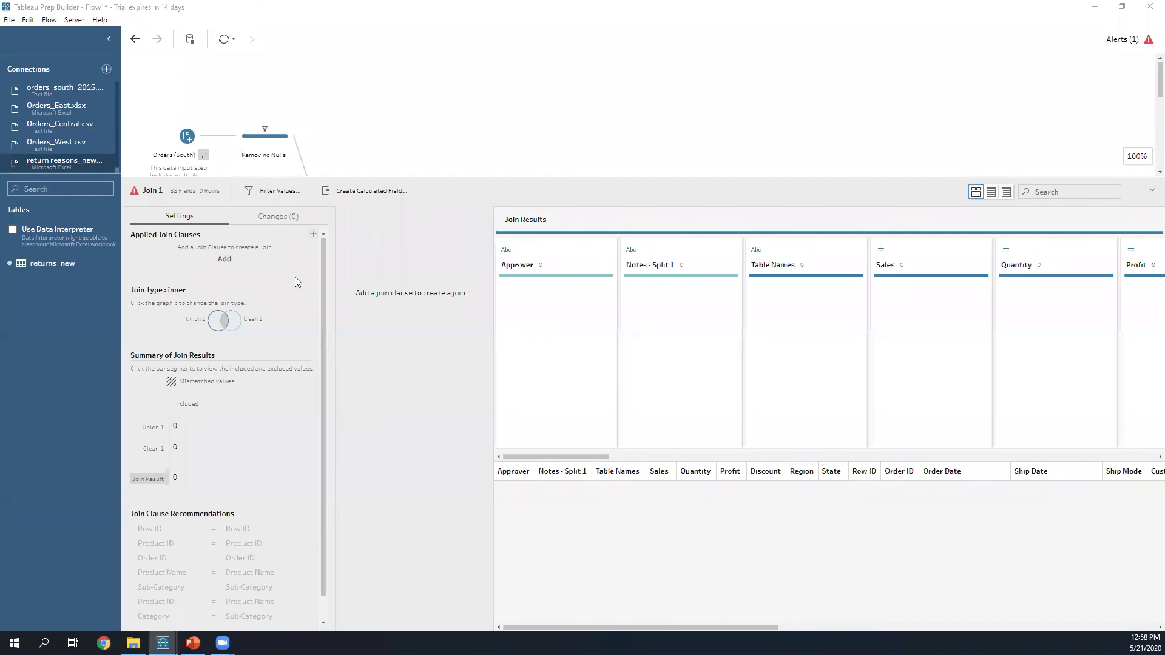
pyautogui.click(224, 259)
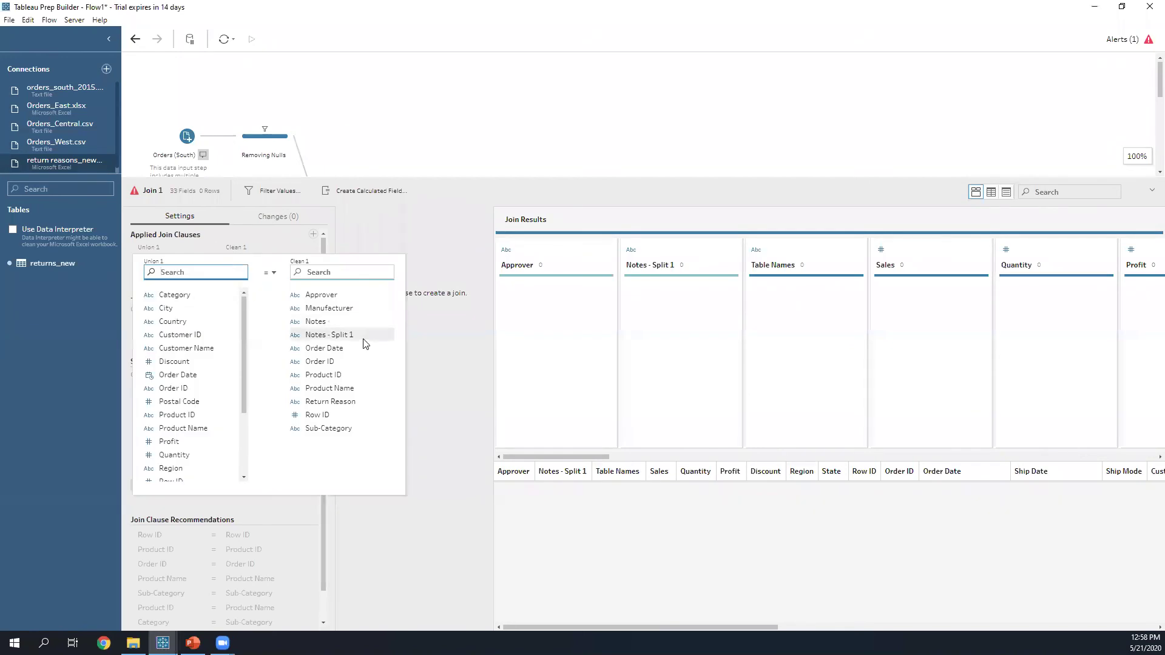
pyautogui.click(349, 378)
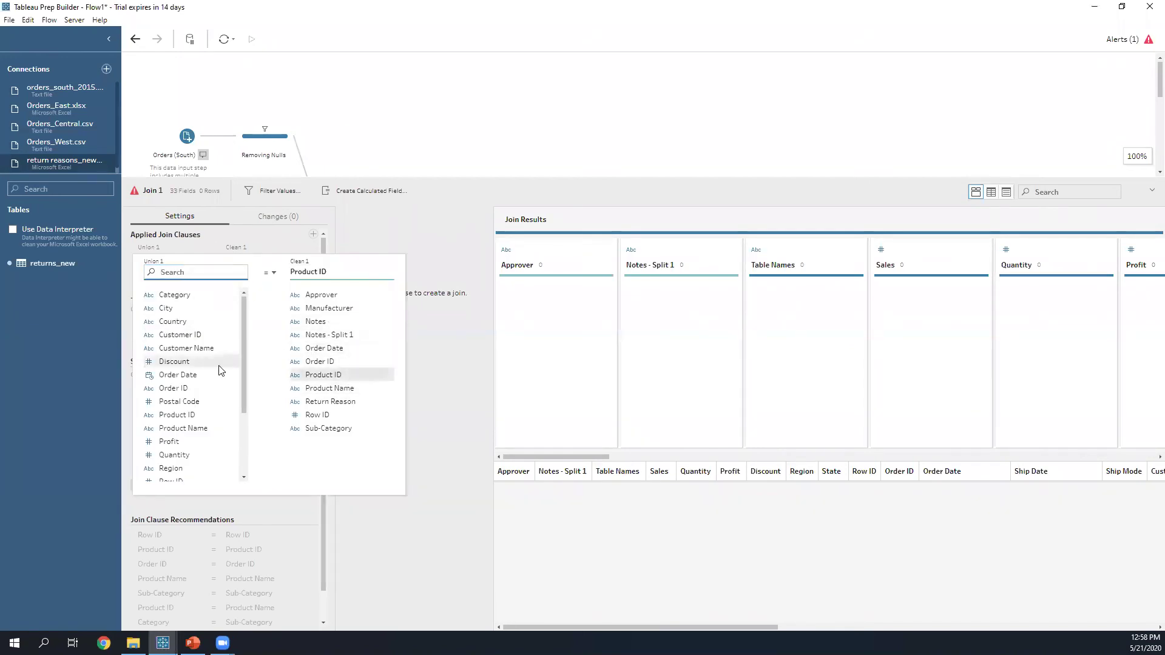
pyautogui.click(207, 417)
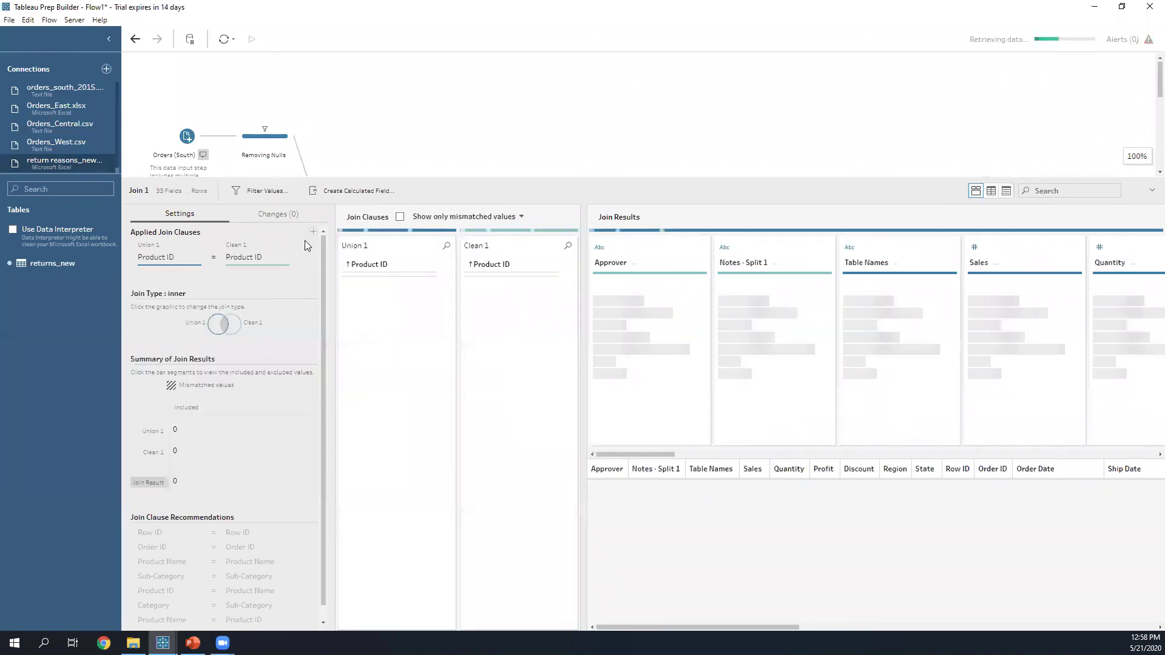
# Step: Add a second join clause to Join 1 matching the Order ID of Union 1 with the Order ID of Clean 1
pyautogui.click(313, 231)
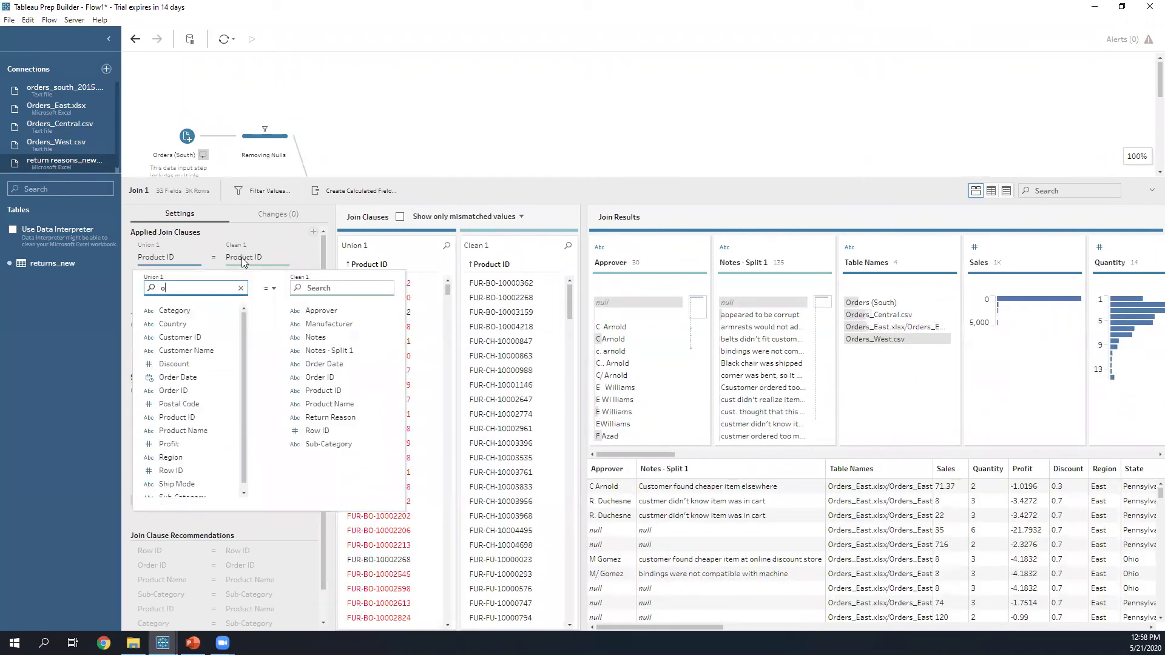
pyautogui.write('order')
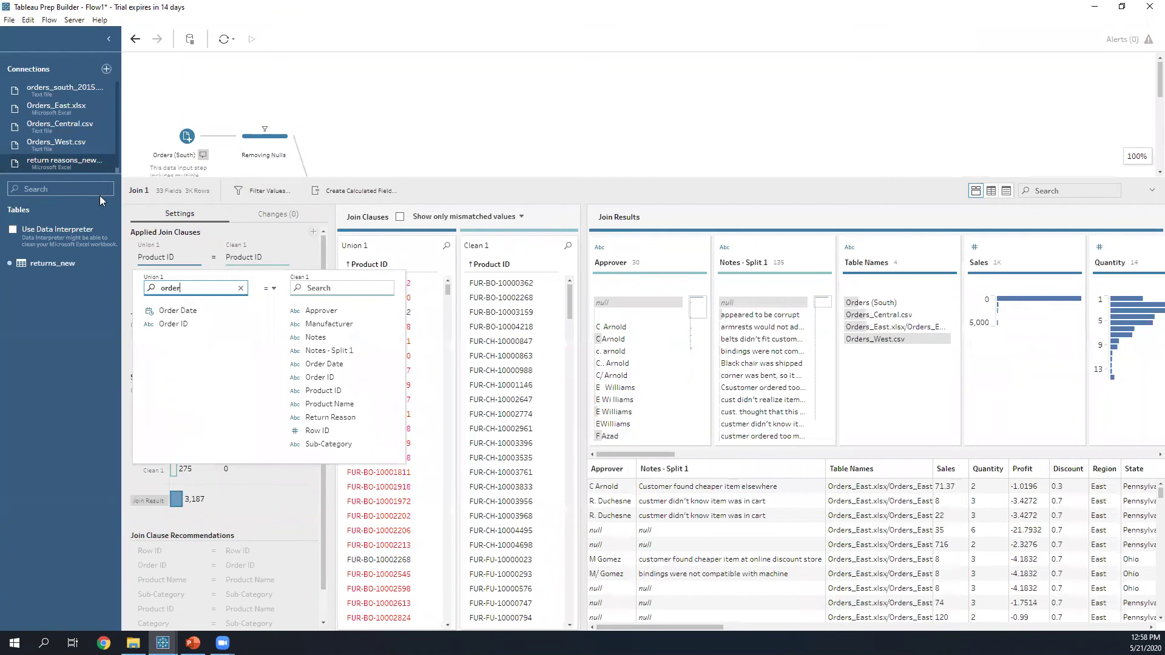
pyautogui.click(192, 326)
pyautogui.click(349, 379)
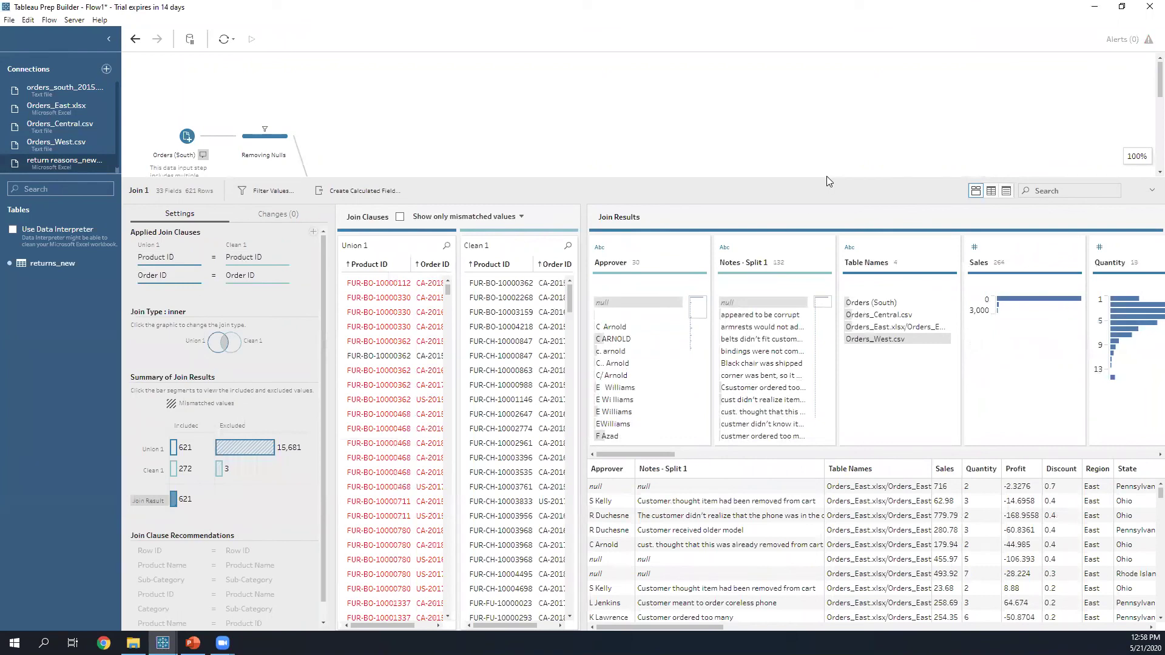
# Step: Change the Join 1 type from inner to right so that all Clean 1 rows are included
pyautogui.moveTo(827, 177); pyautogui.dragTo(875, 272)
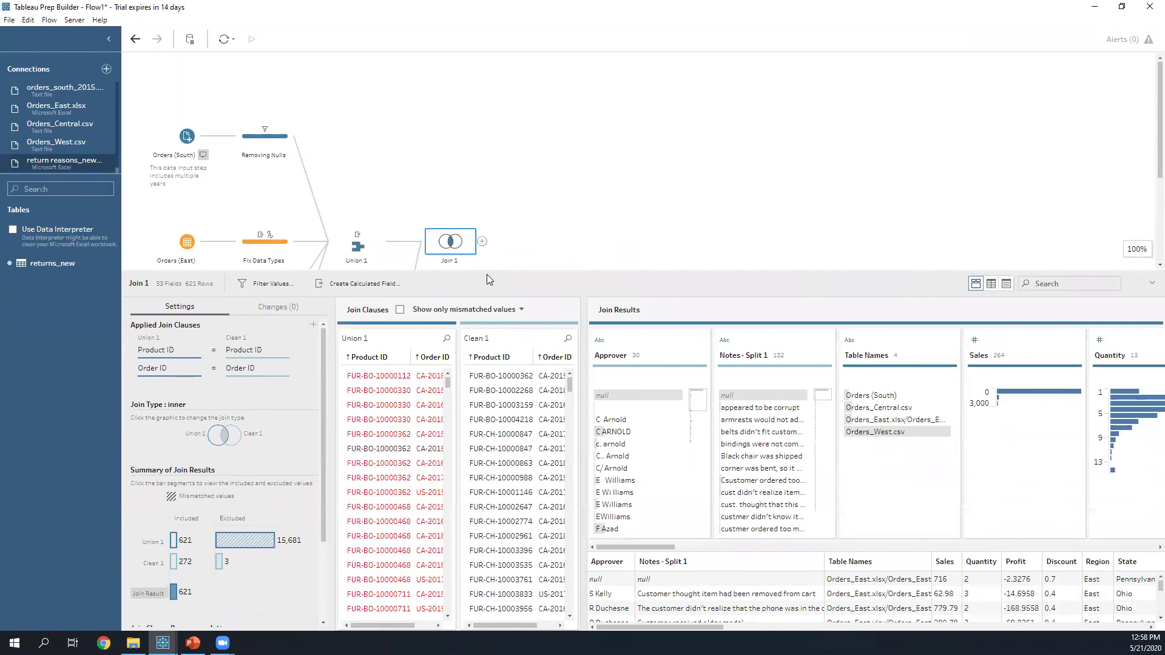
pyautogui.moveTo(496, 270); pyautogui.dragTo(494, 139)
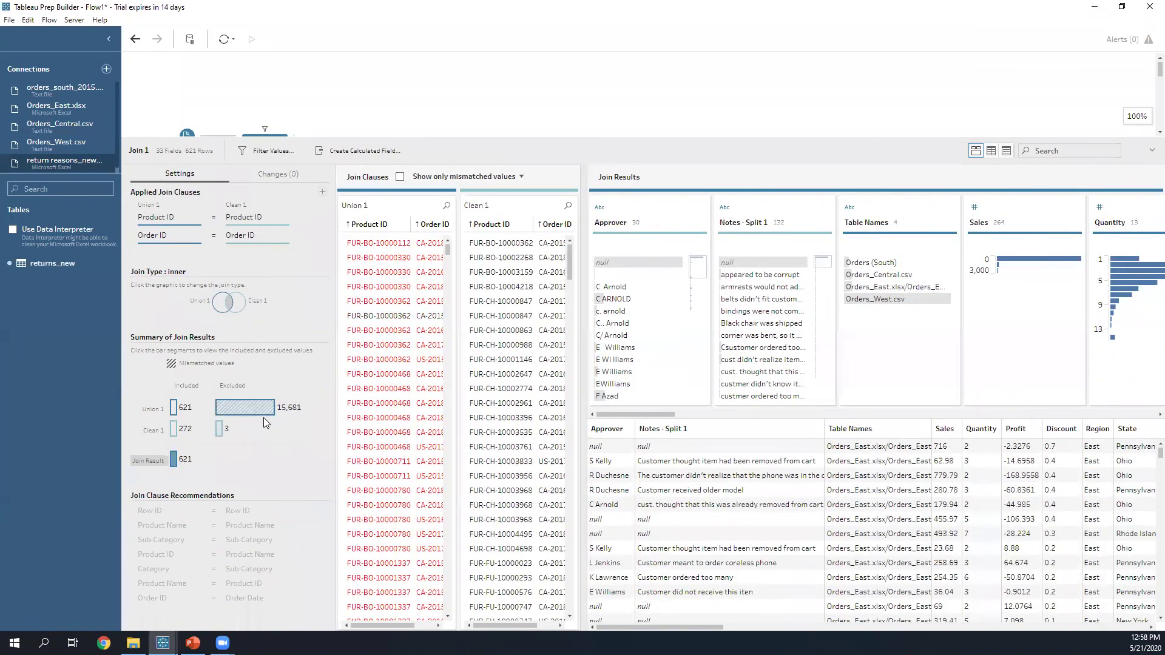
pyautogui.moveTo(264, 408)
pyautogui.click(244, 301)
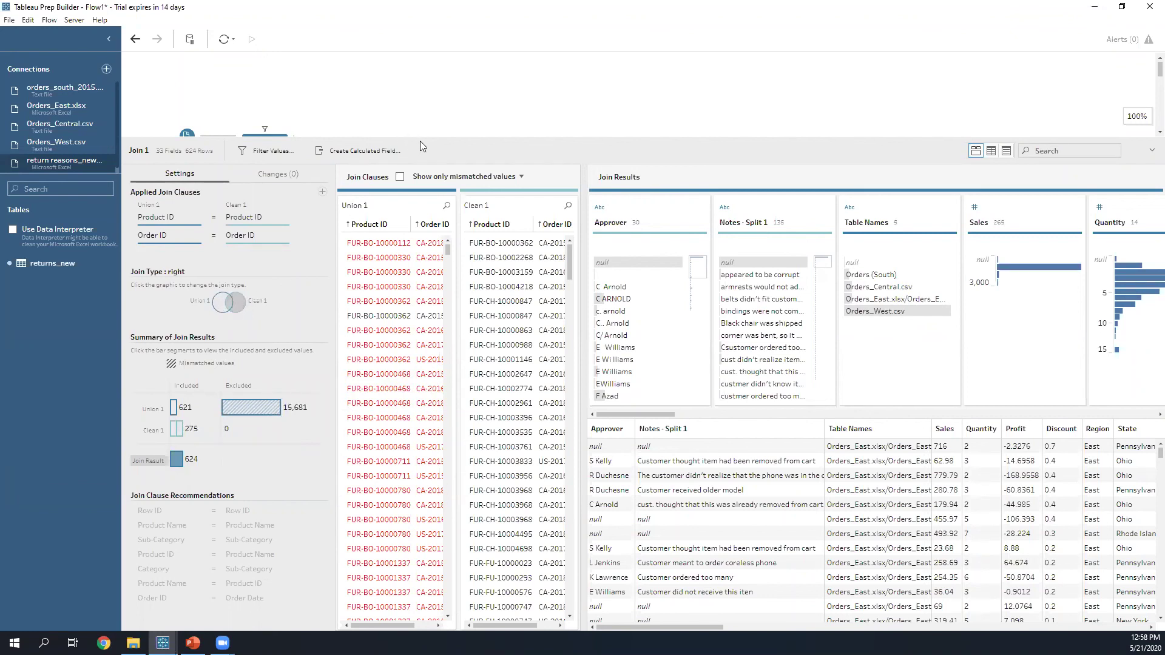
# Step: Add an Output step after Join 1 in the flow
pyautogui.moveTo(425, 139); pyautogui.dragTo(431, 461)
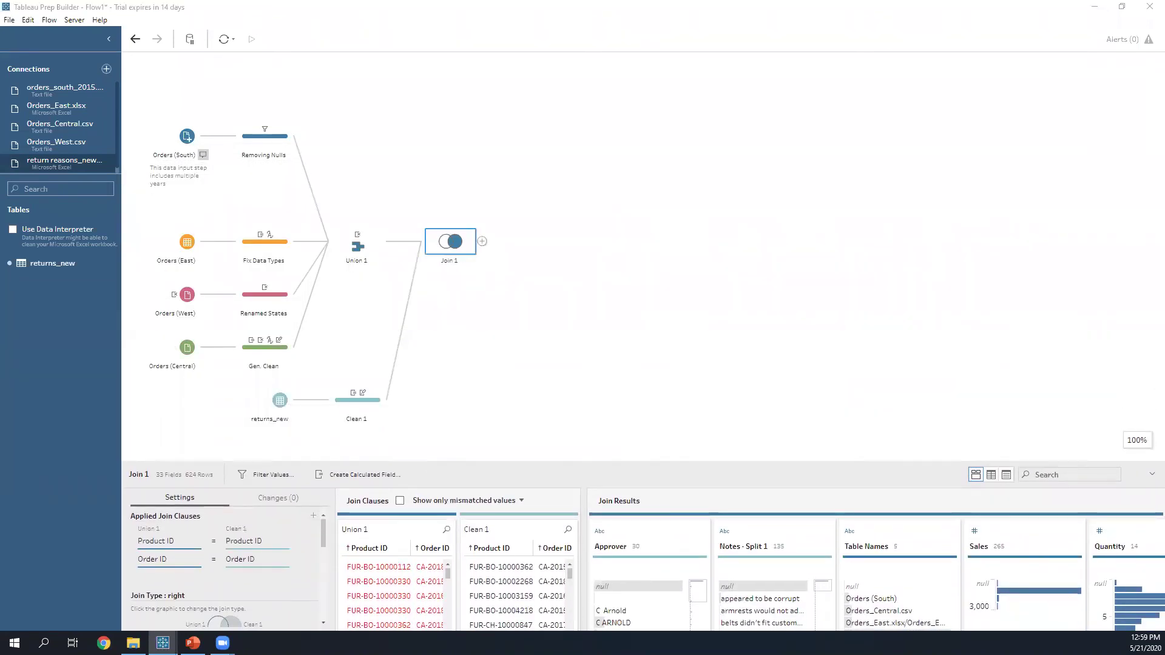
pyautogui.click(483, 244)
pyautogui.click(513, 342)
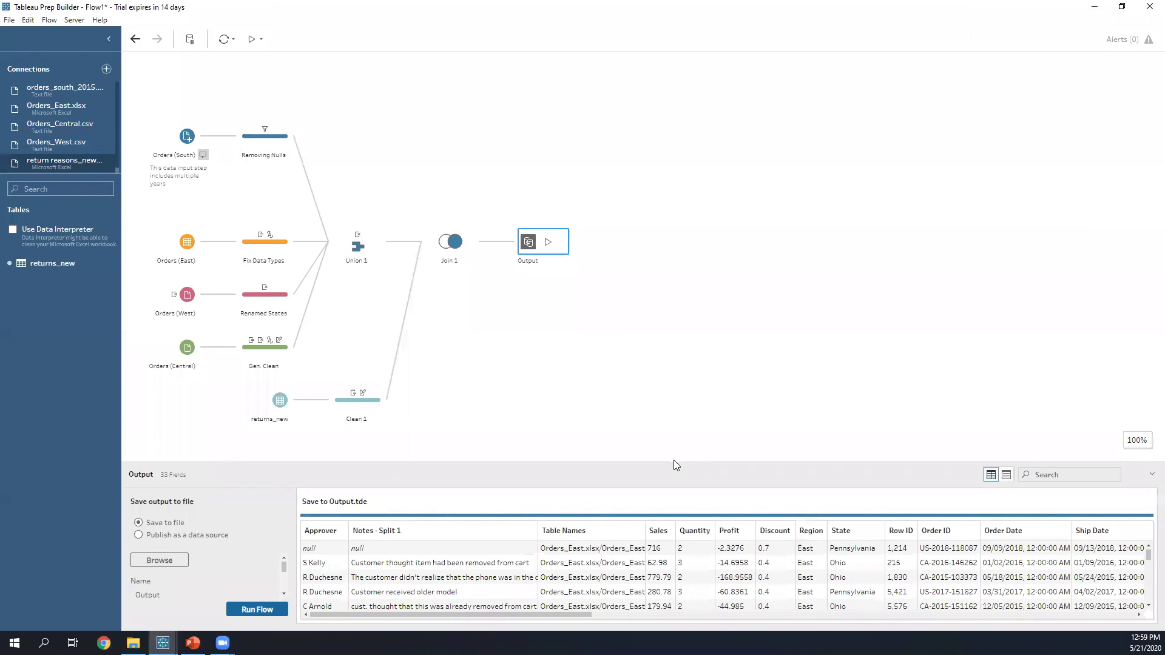
# Step: Set the save location of the output file to the Desktop folder, keeping the file name Output
pyautogui.moveTo(673, 460); pyautogui.dragTo(657, 122)
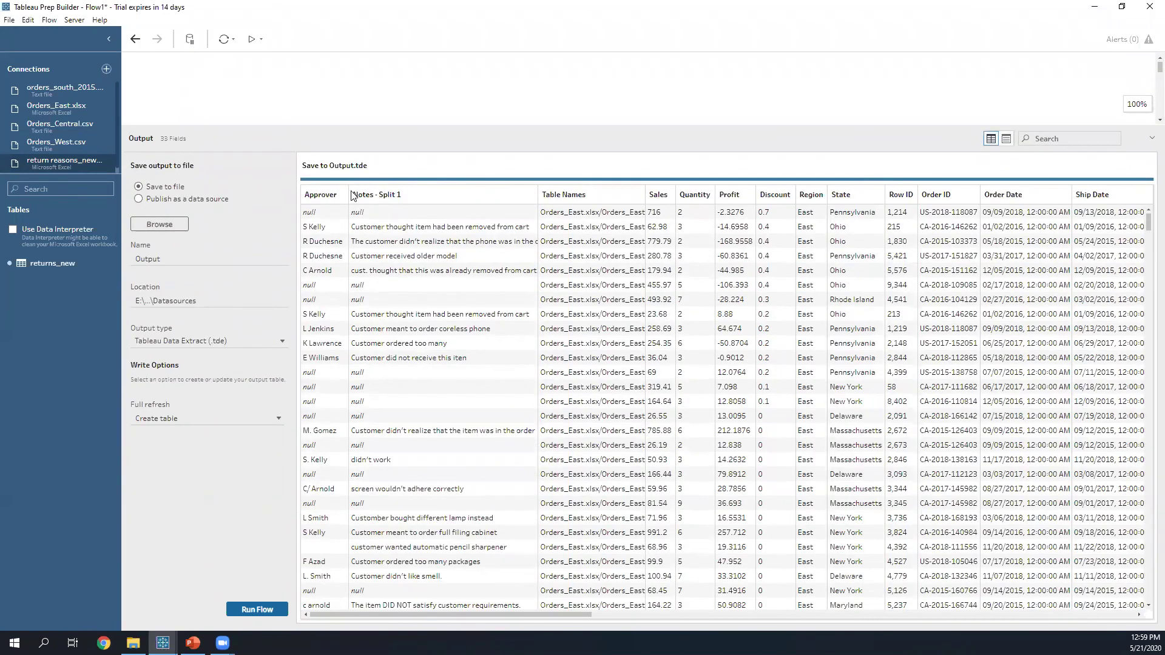
pyautogui.click(199, 267)
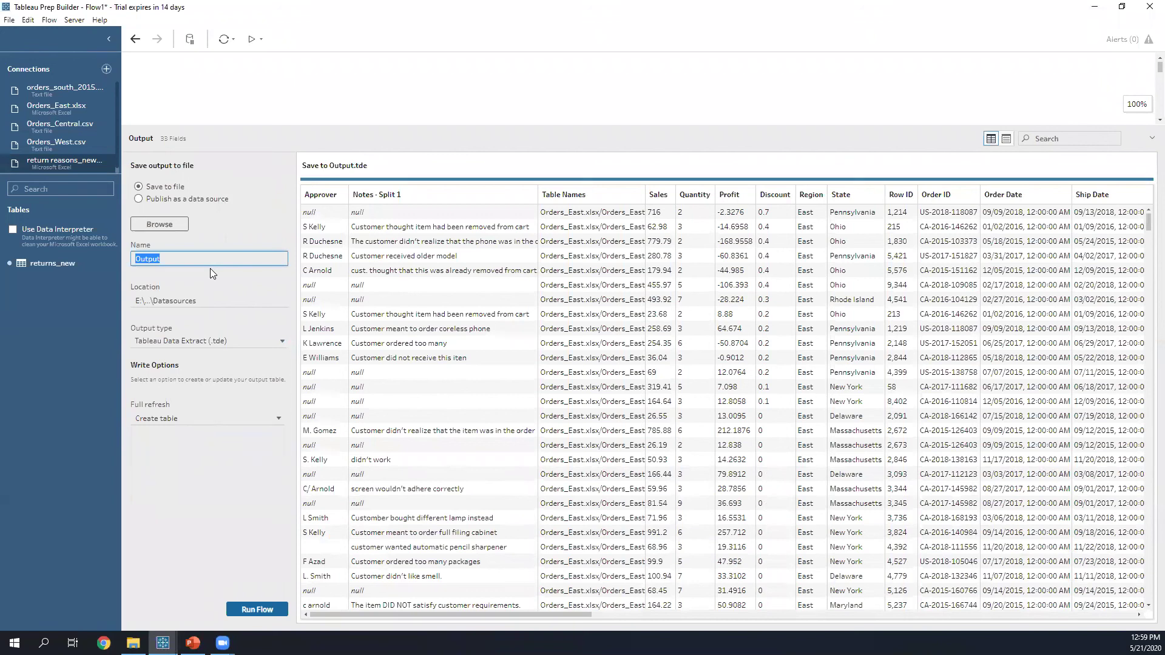
pyautogui.click(164, 219)
pyautogui.scroll(1, 68, 129)
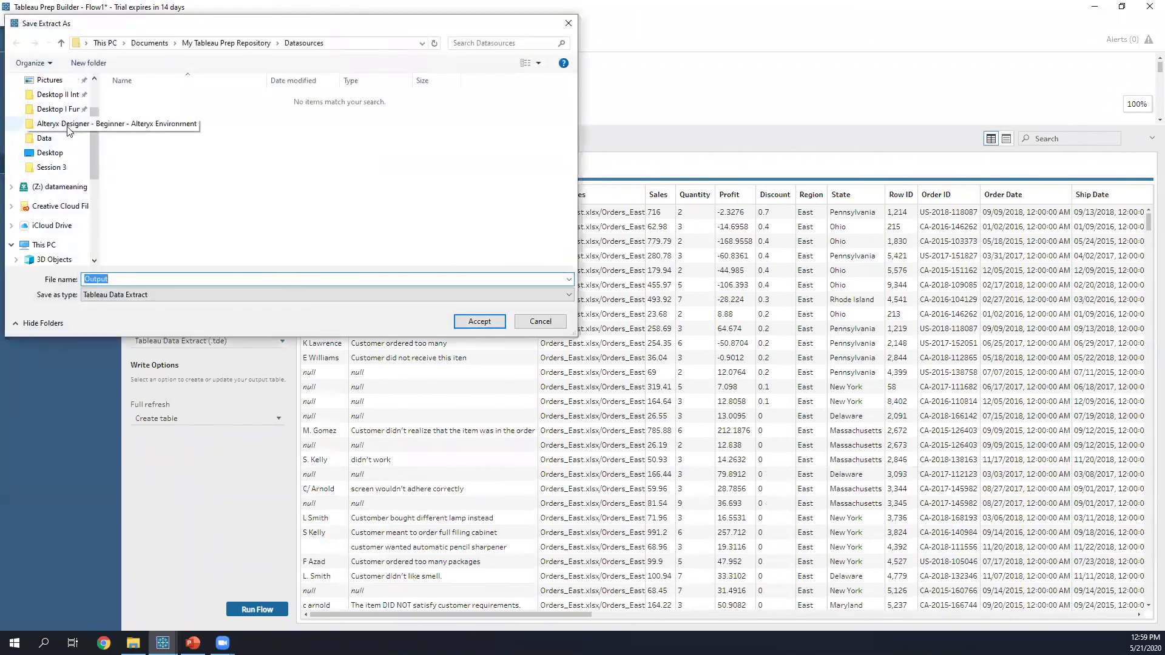
pyautogui.click(50, 152)
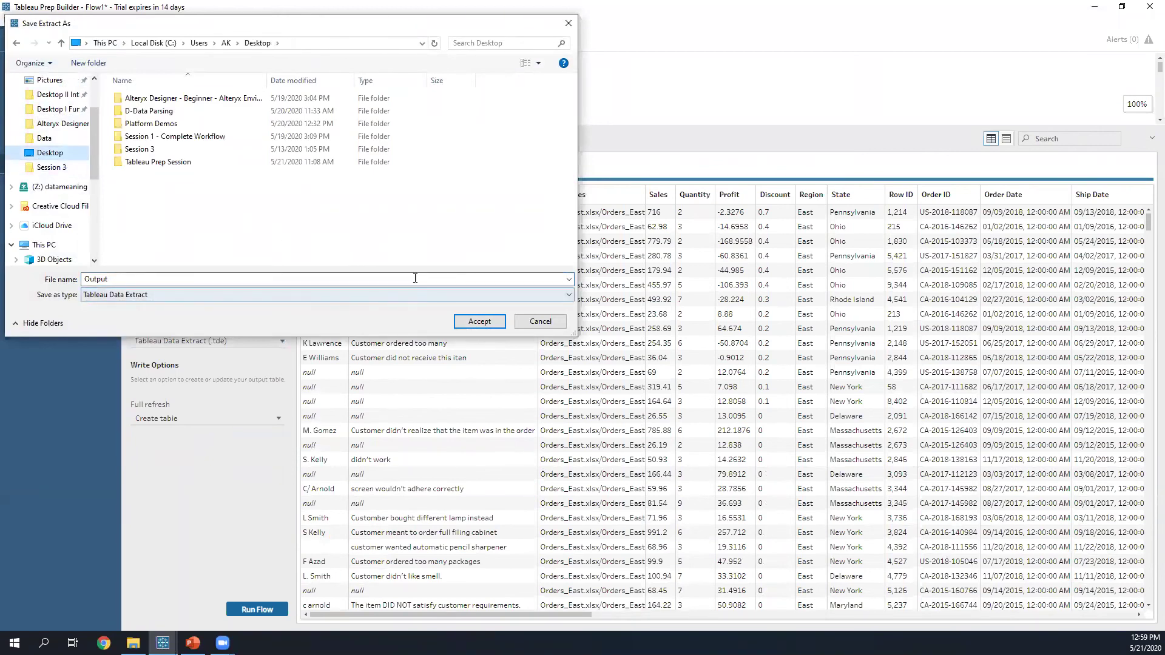
pyautogui.click(479, 321)
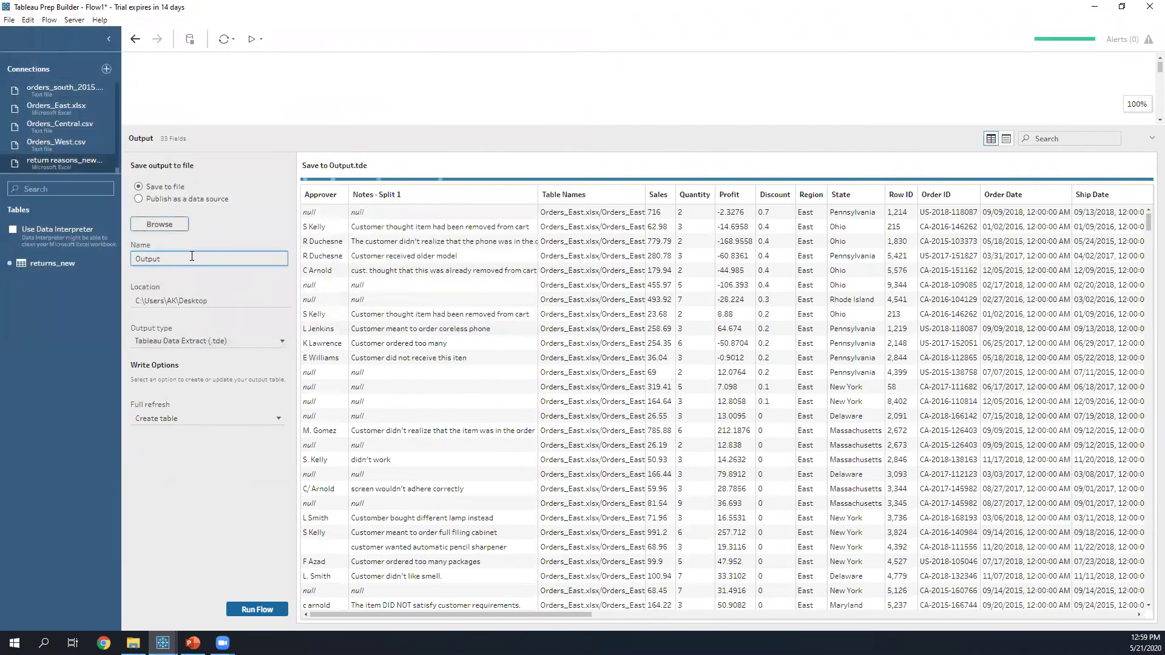
# Step: Set the output type to Tableau Data Extract (.hyper), run the flow, and dismiss the completion dialog
pyautogui.click(246, 341)
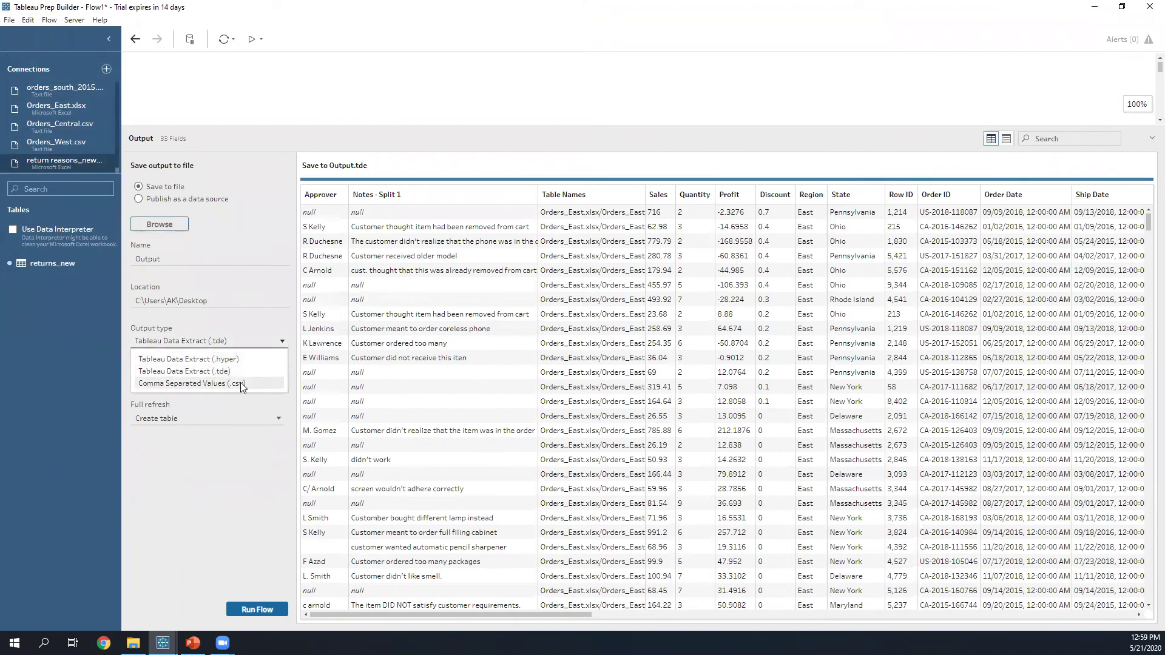
pyautogui.click(238, 476)
pyautogui.click(248, 340)
pyautogui.click(188, 358)
pyautogui.click(264, 608)
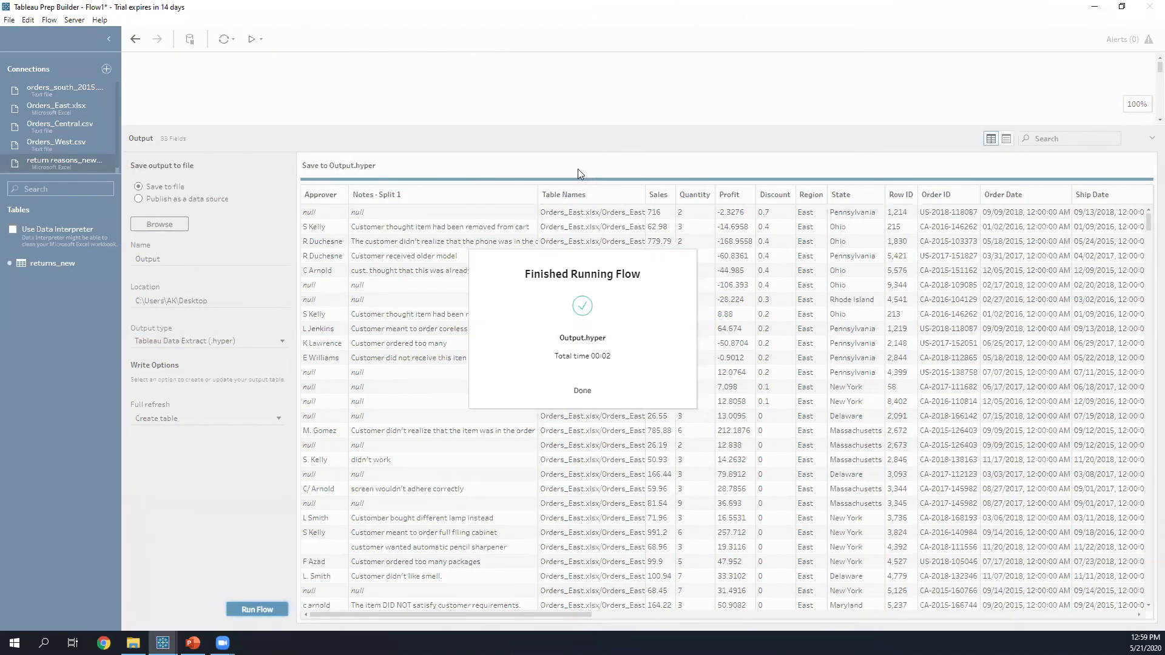
pyautogui.click(588, 397)
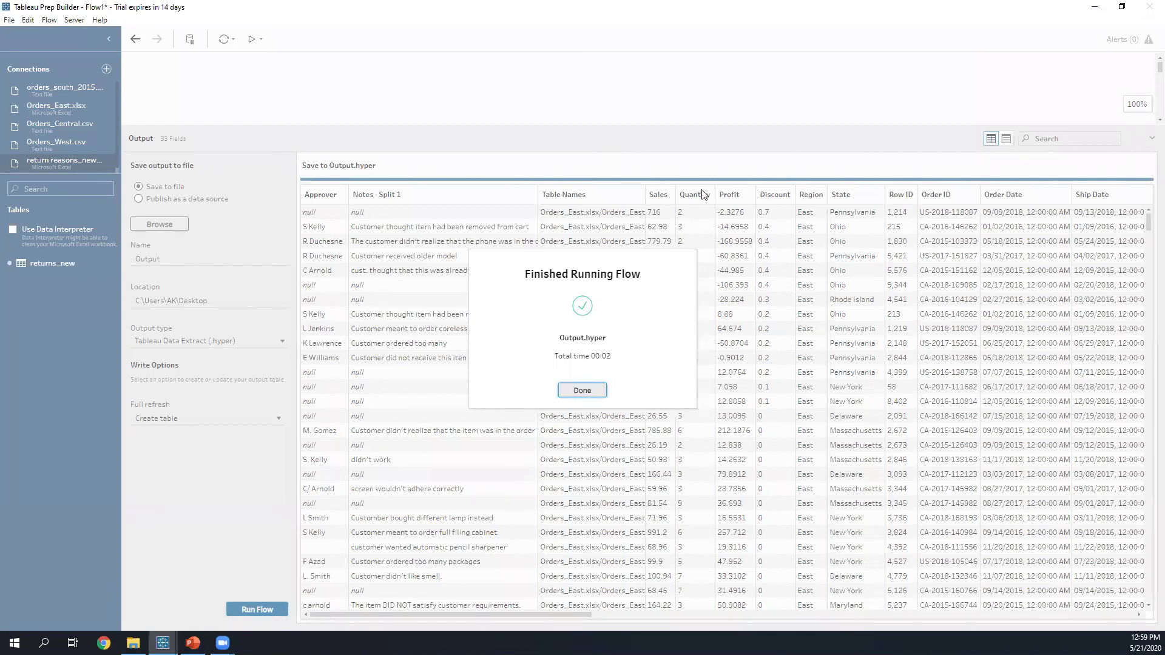
# Step: Minimize the open windows, switch to File Explorer, and search the Desktop folder under This PC for "out"
pyautogui.moveTo(717, 129); pyautogui.dragTo(728, 385)
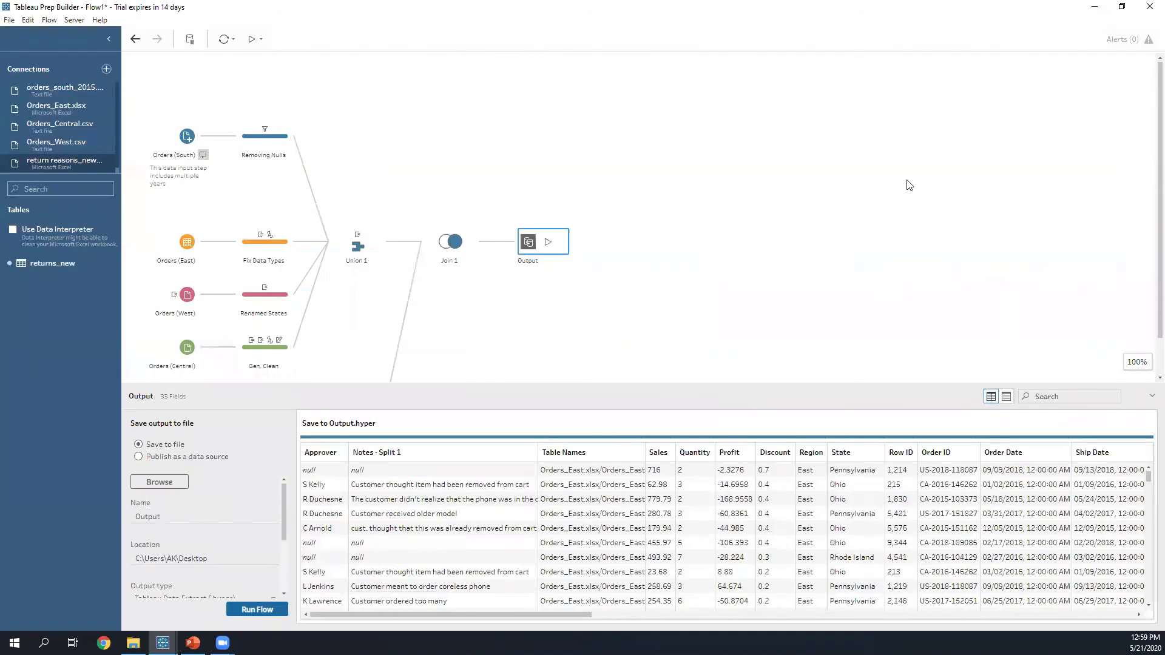
pyautogui.click(1096, 8)
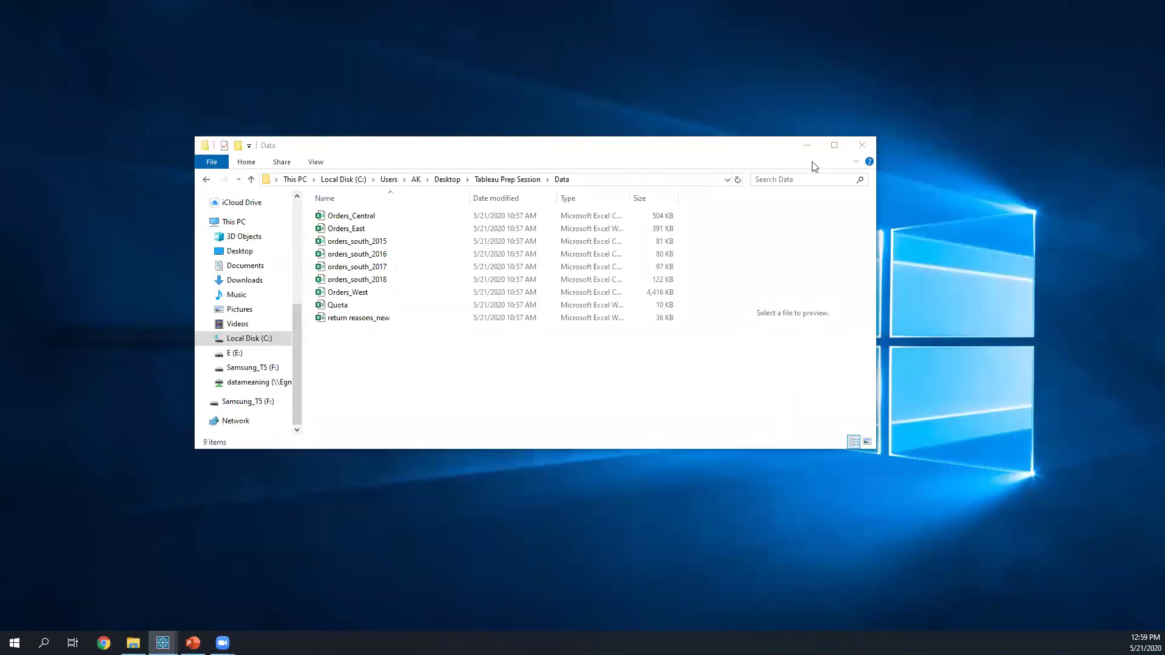
pyautogui.click(816, 146)
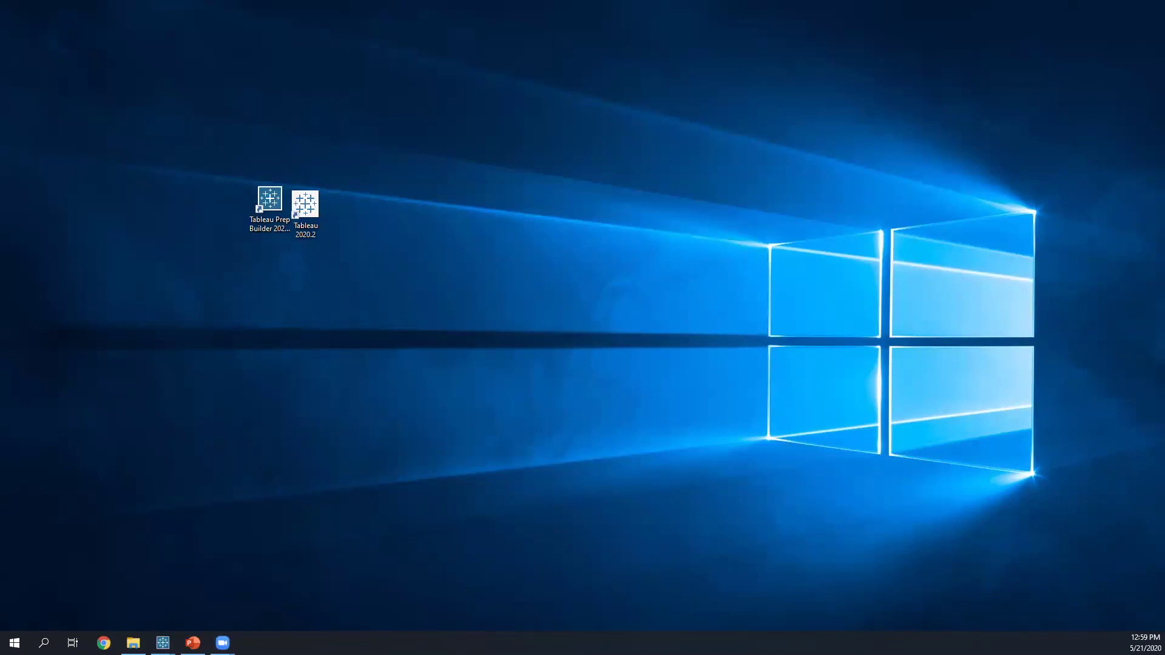
pyautogui.click(133, 642)
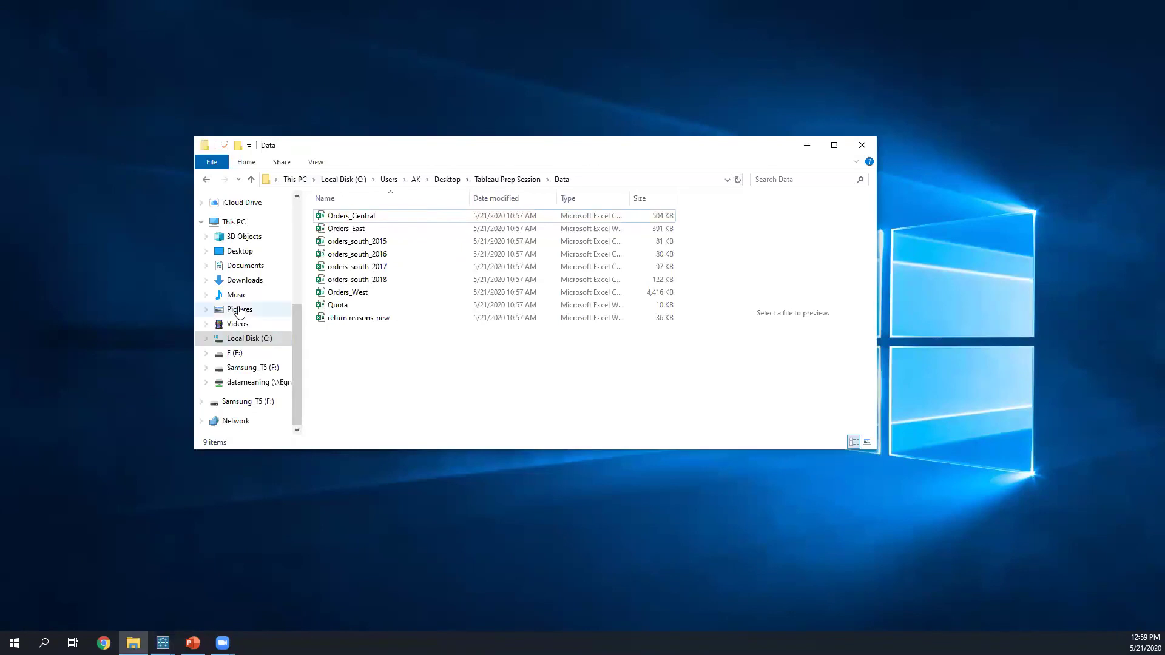
pyautogui.click(282, 254)
pyautogui.scroll(-15, 405, 262)
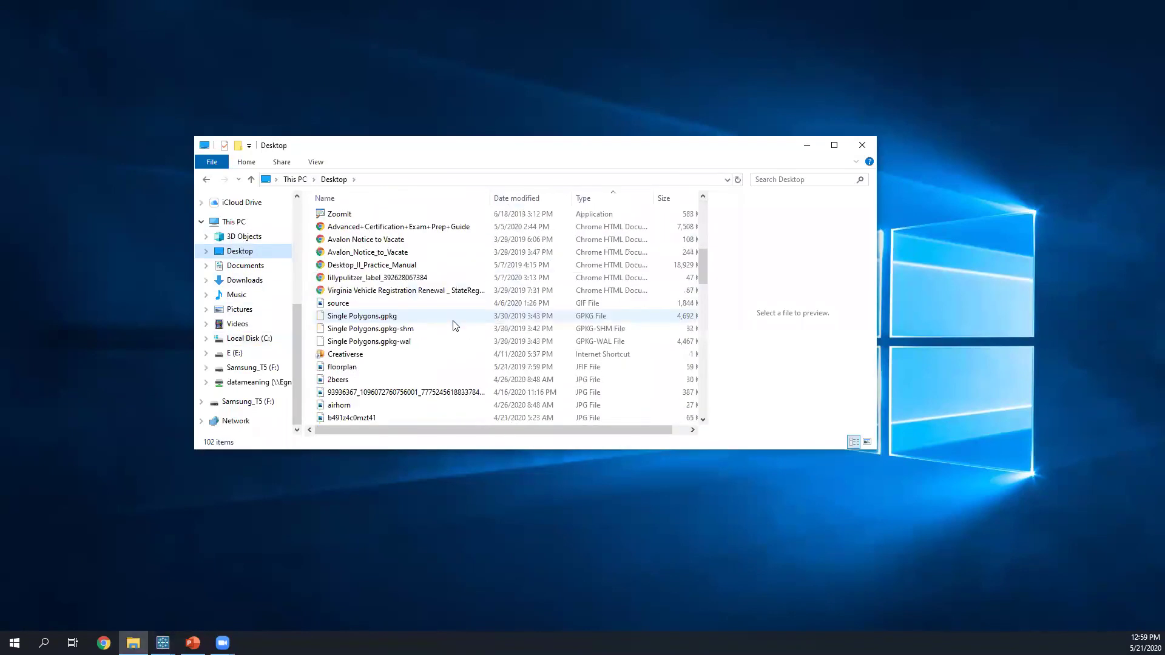
pyautogui.scroll(-8, 514, 297)
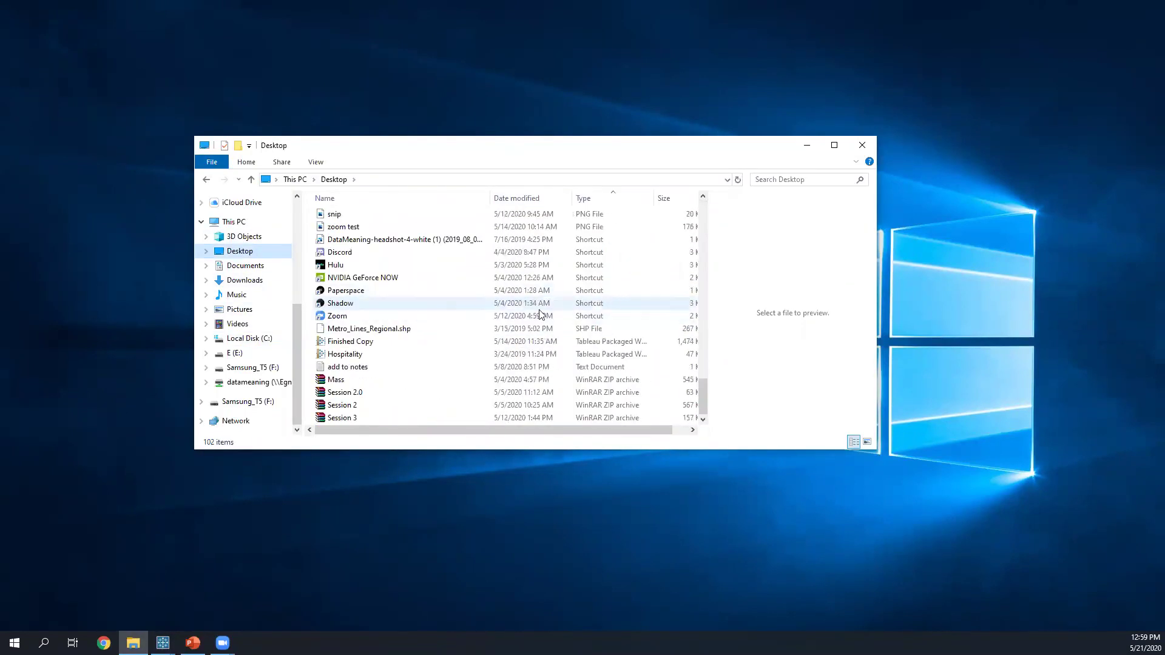
pyautogui.click(803, 180)
pyautogui.write('out')
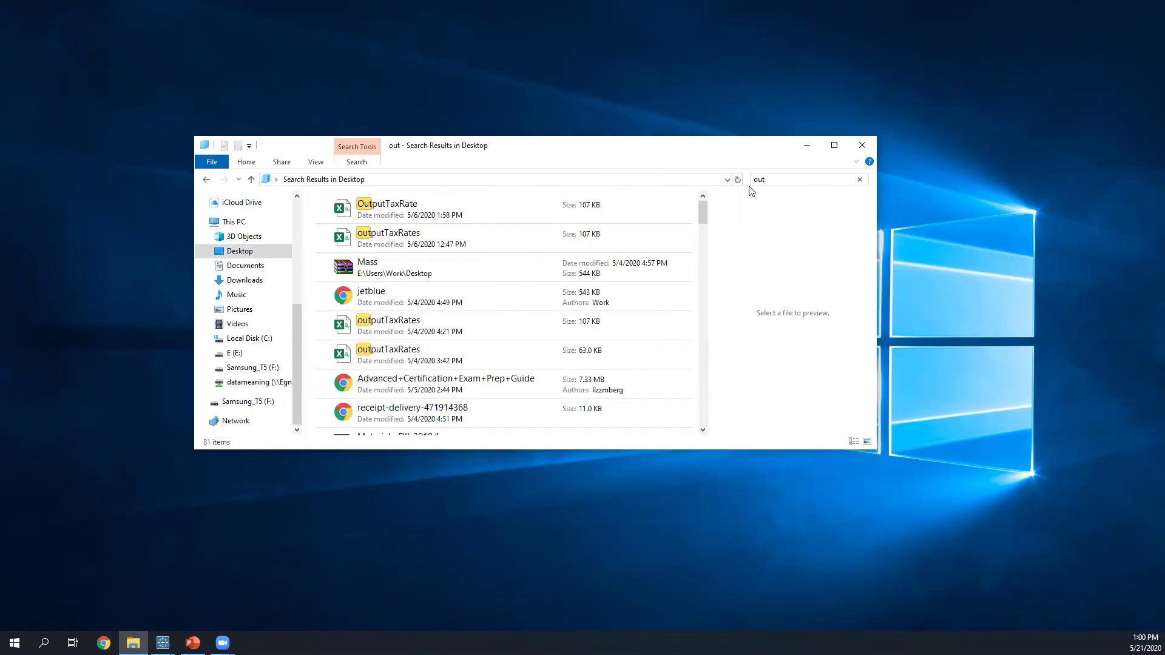
pyautogui.scroll(-10, 392, 313)
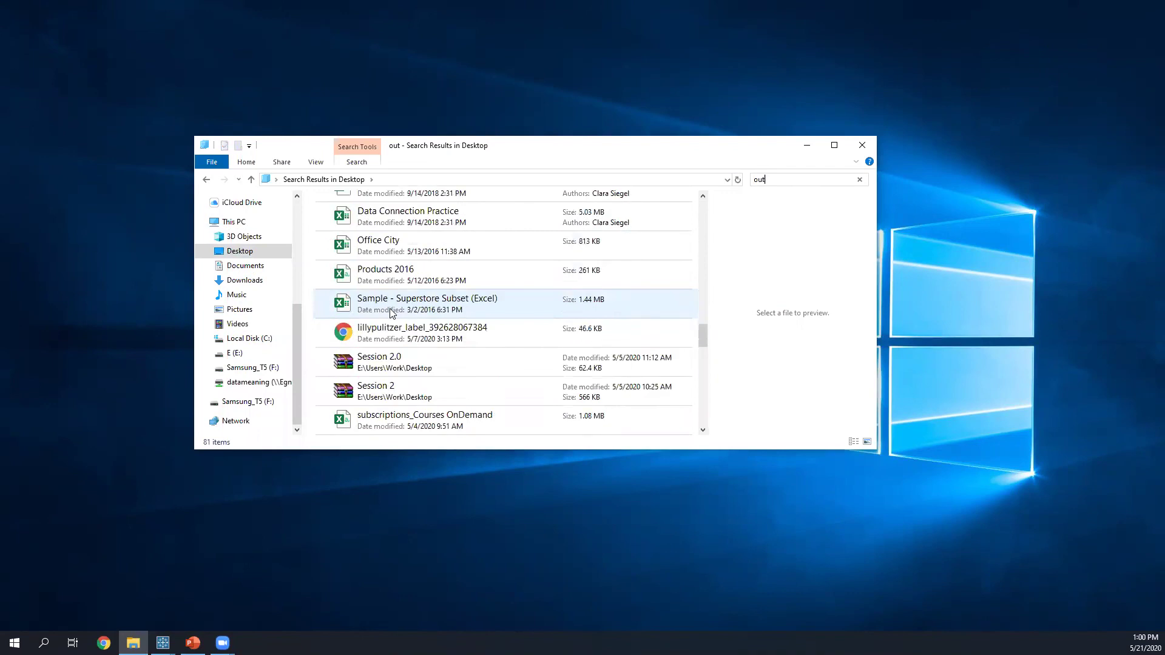
pyautogui.scroll(-3, 391, 312)
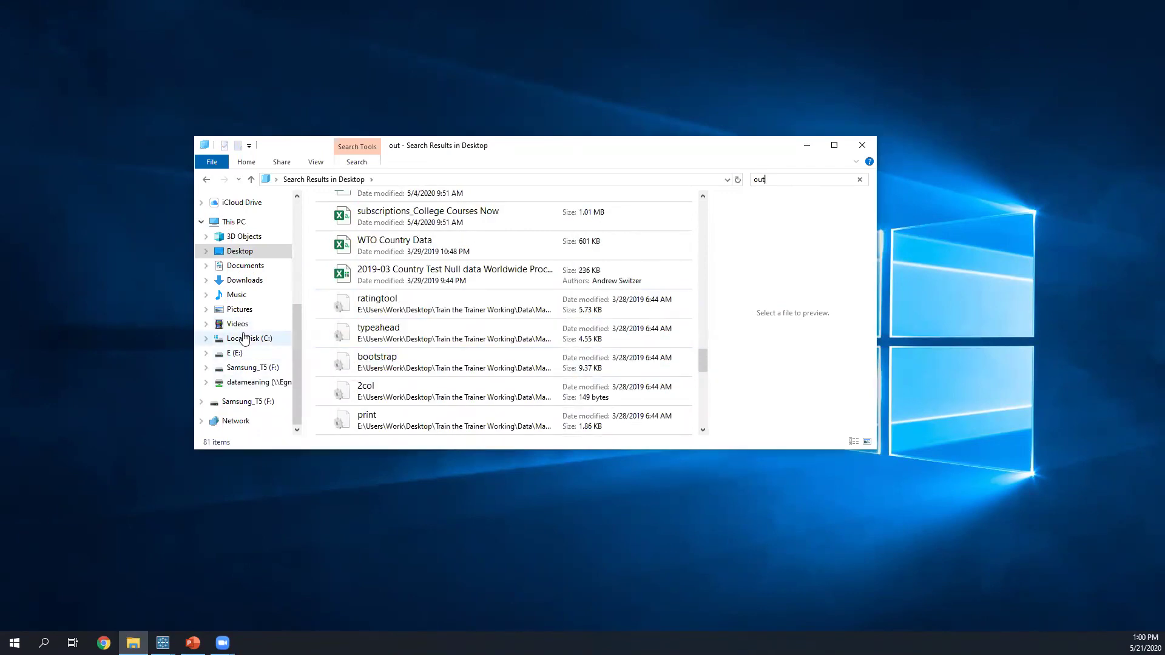
# Step: Browse from Local Disk (C:) through Users to the account's Desktop folder and select the Output extract
pyautogui.click(244, 338)
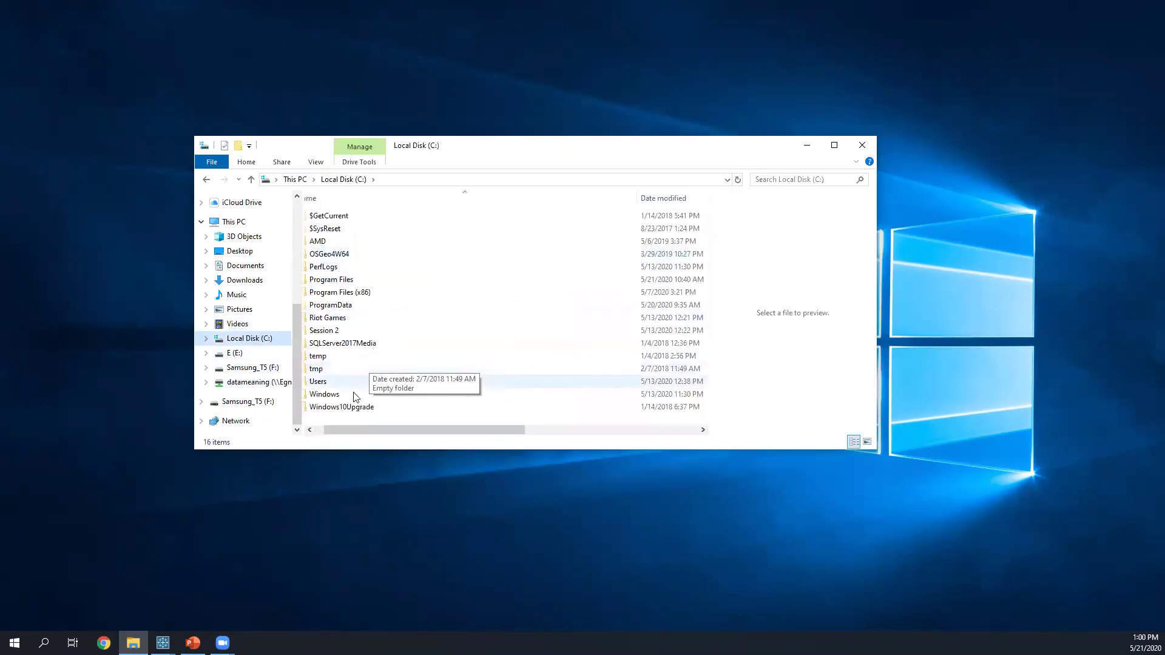
pyautogui.doubleClick(359, 381)
pyautogui.doubleClick(359, 216)
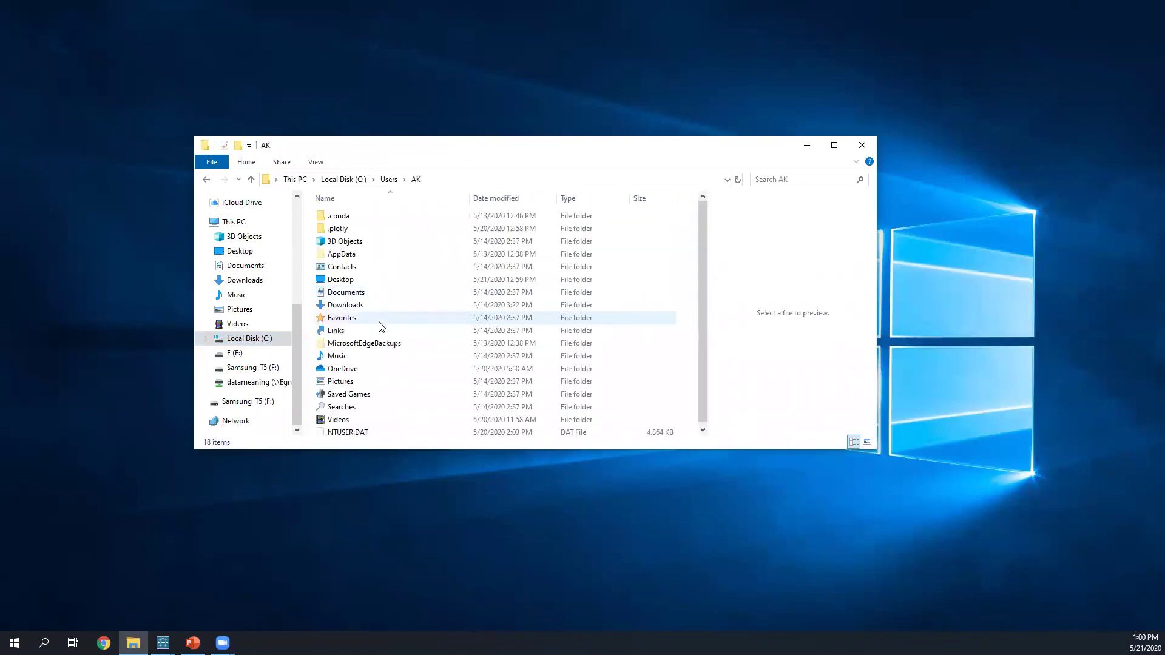
pyautogui.doubleClick(373, 279)
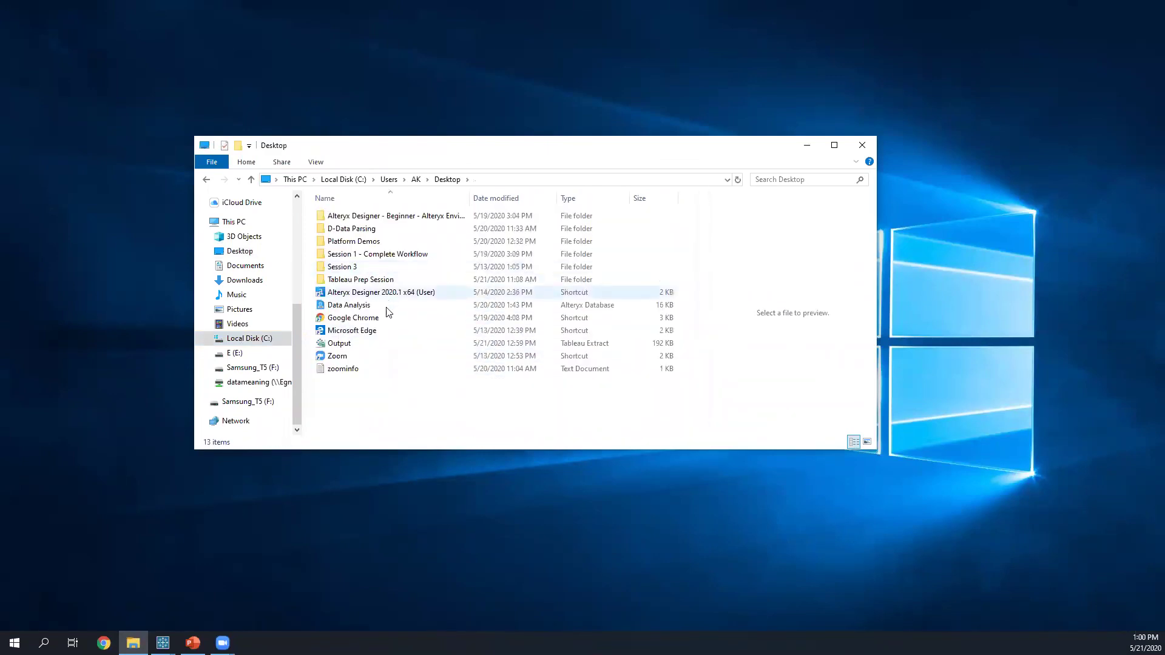
pyautogui.click(412, 350)
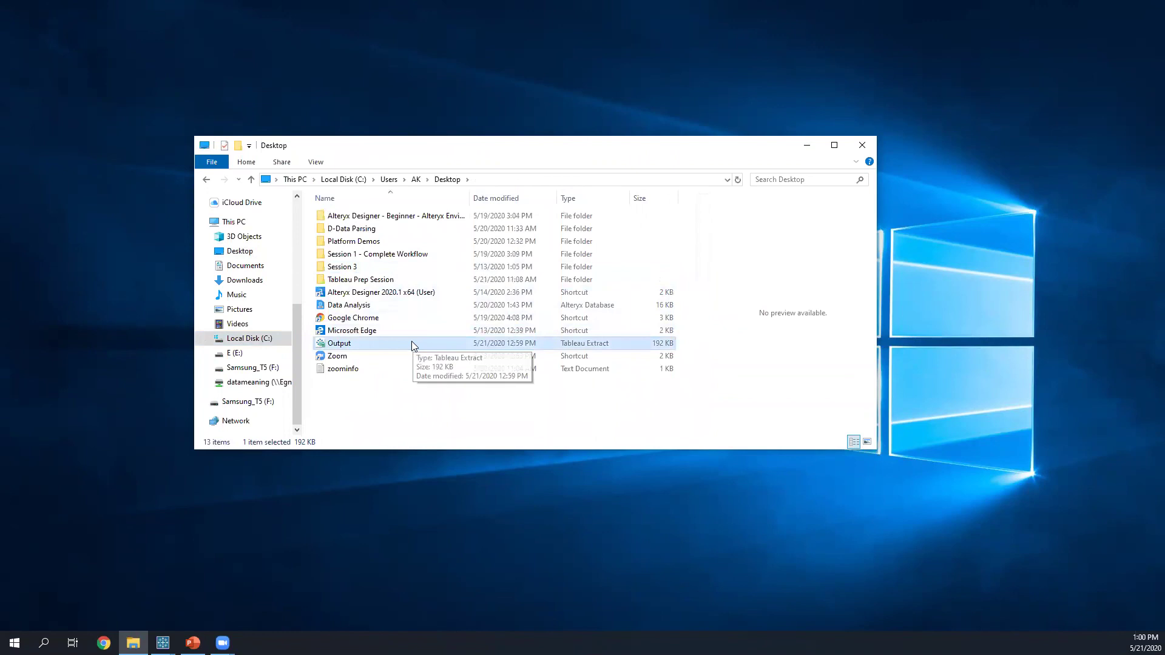
pyautogui.click(267, 561)
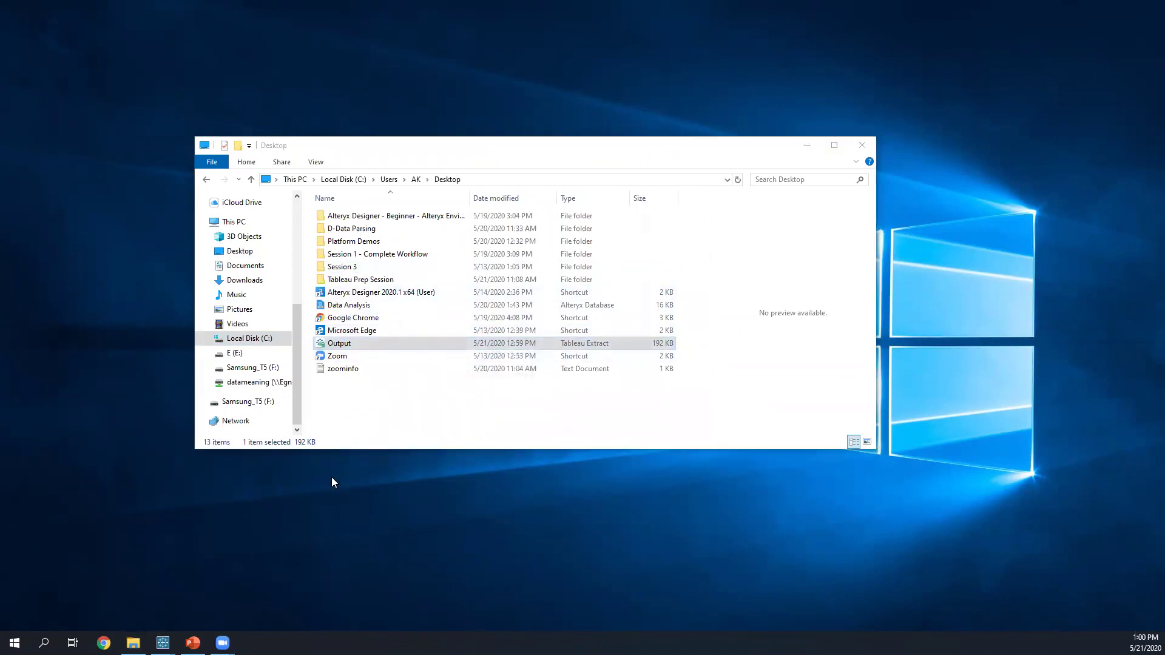
pyautogui.moveTo(297, 378); pyautogui.dragTo(314, 253)
pyautogui.click(129, 218)
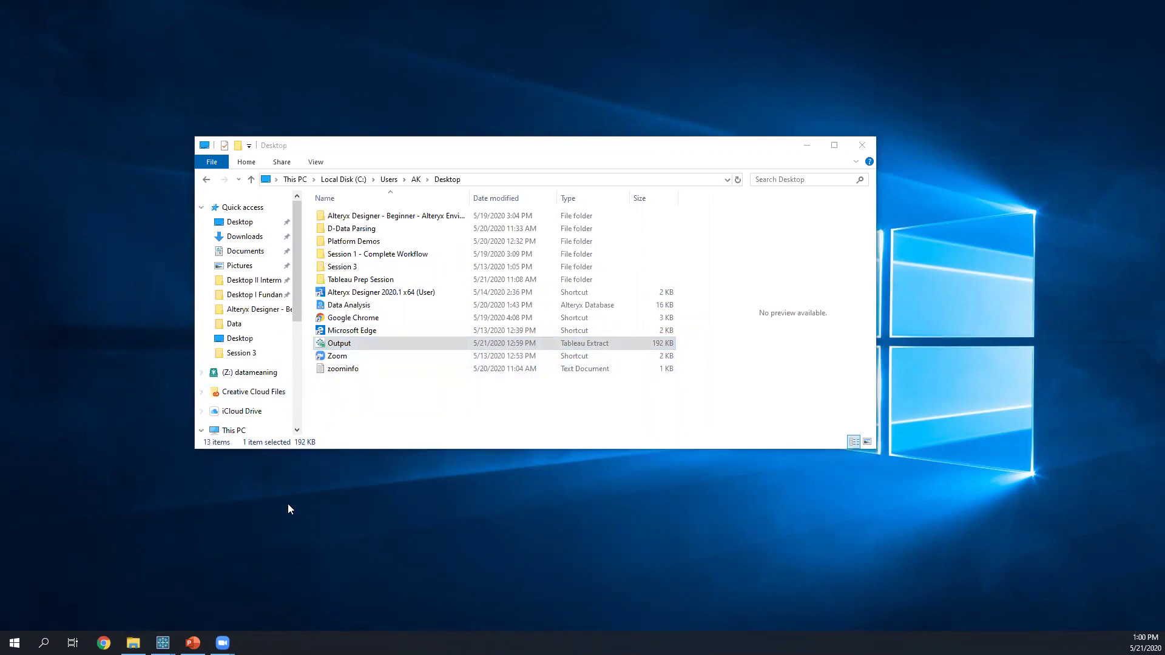
# Step: Switch back to the Tableau Prep Builder flow, then show the Questions? slide as a PowerPoint slide show
pyautogui.moveTo(164, 642)
pyautogui.click(173, 589)
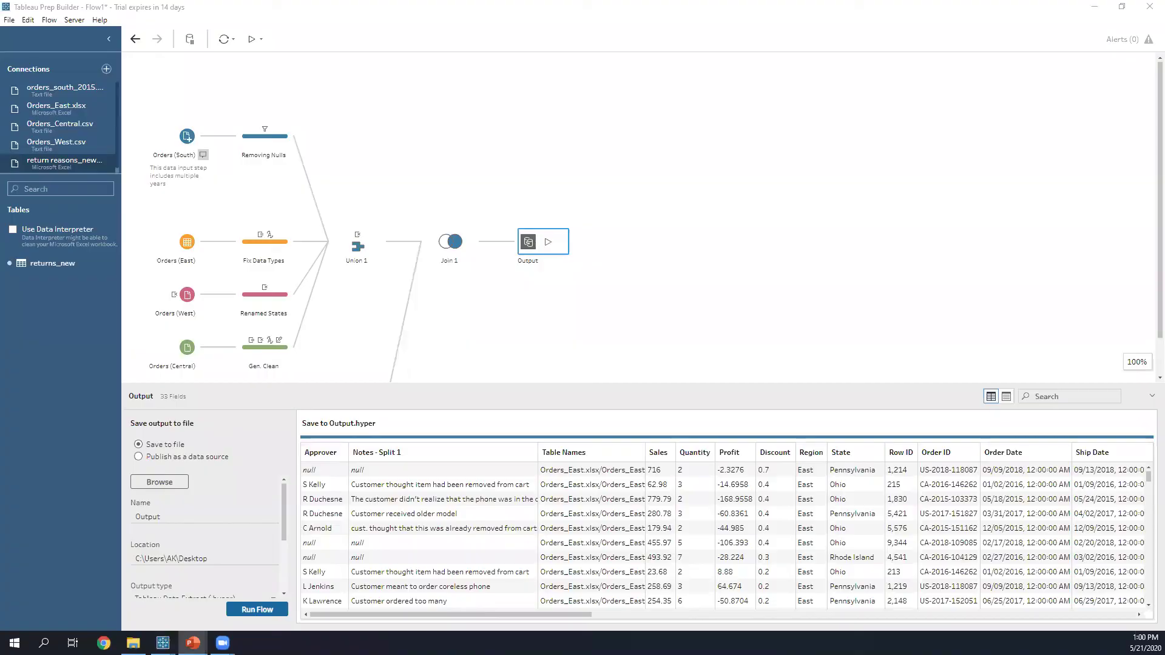
pyautogui.hotkey('shift', 'F5')
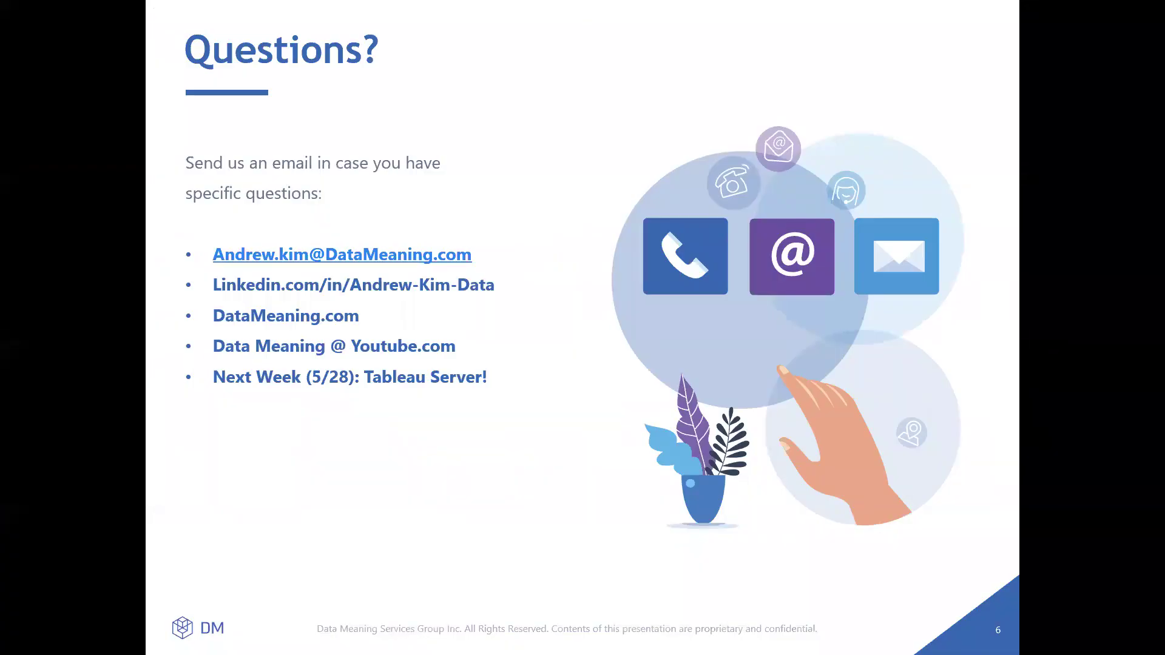